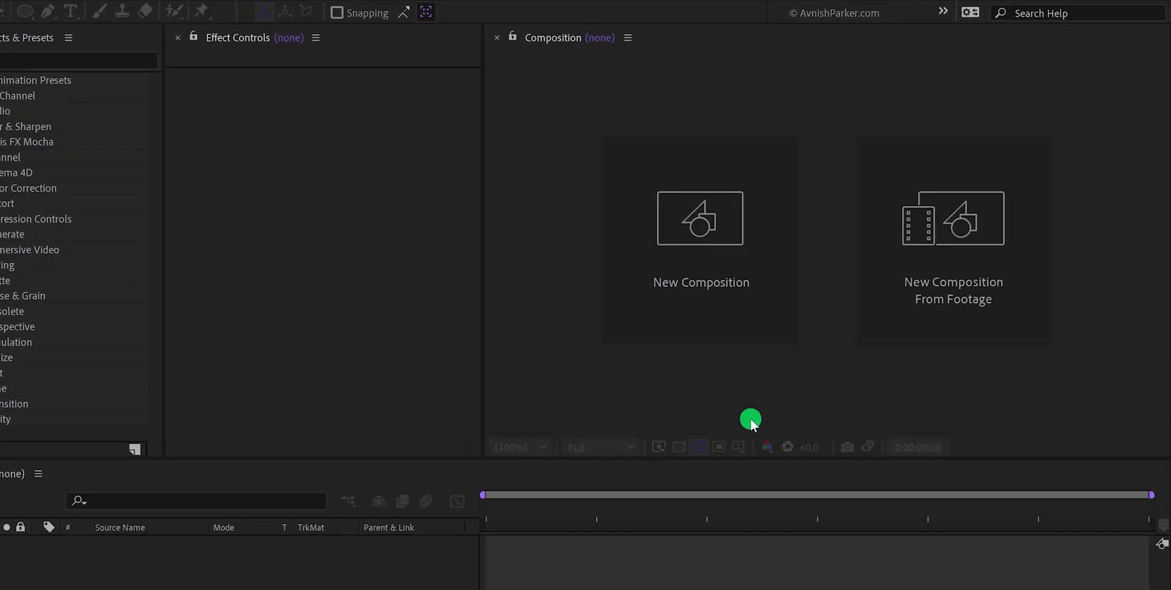
# Create a 1920 x 1080 composition named "Valorant Inspired Logo Intro" at 30 fps with a 10-second duration
pyautogui.click(785, 264)
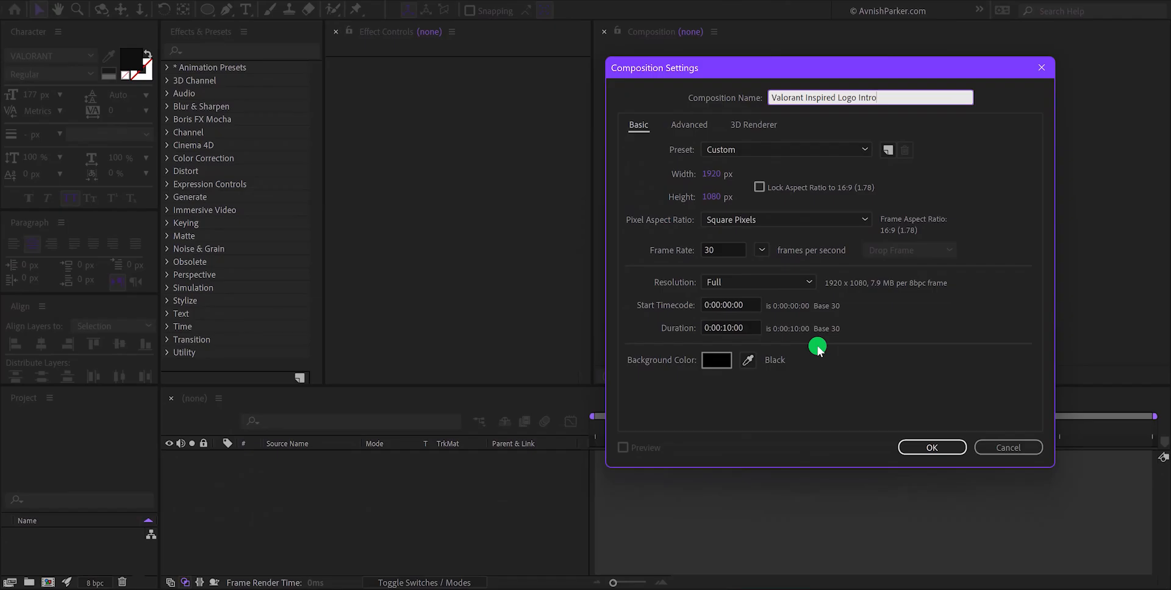
pyautogui.click(922, 446)
# Add a composition-sized dark gray solid layer named "Background"
pyautogui.rightClick(449, 474)
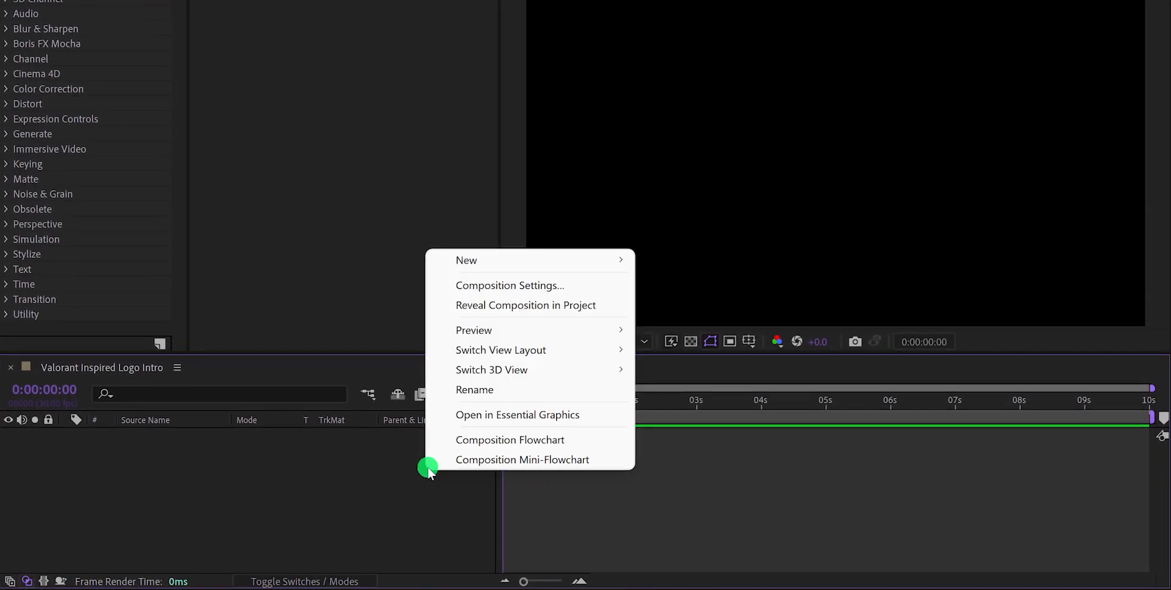
pyautogui.moveTo(510, 275)
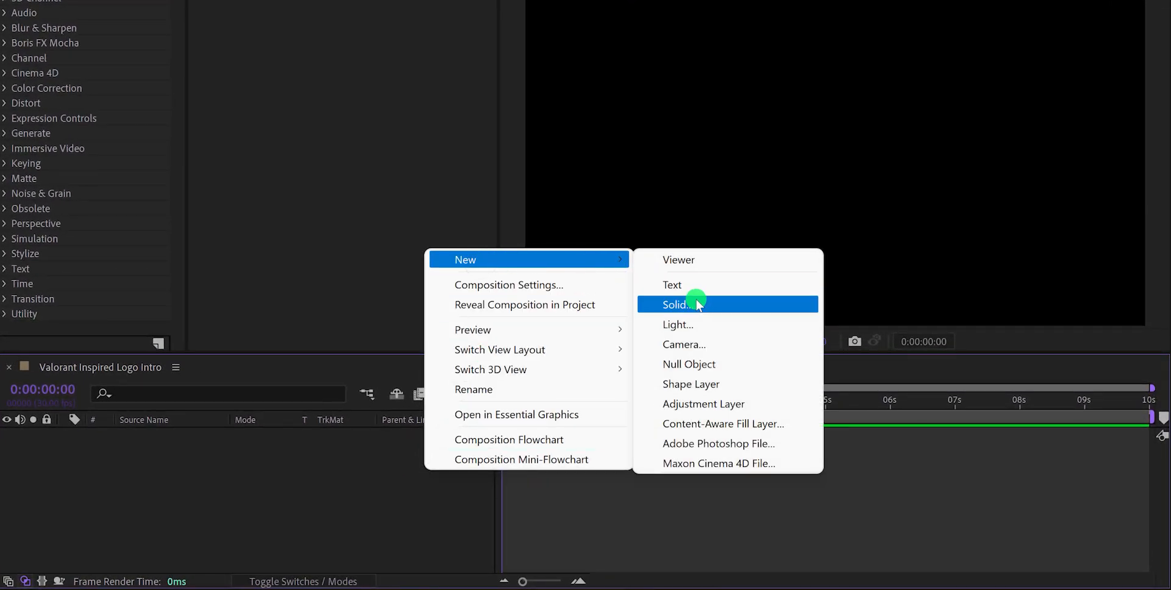
pyautogui.click(699, 304)
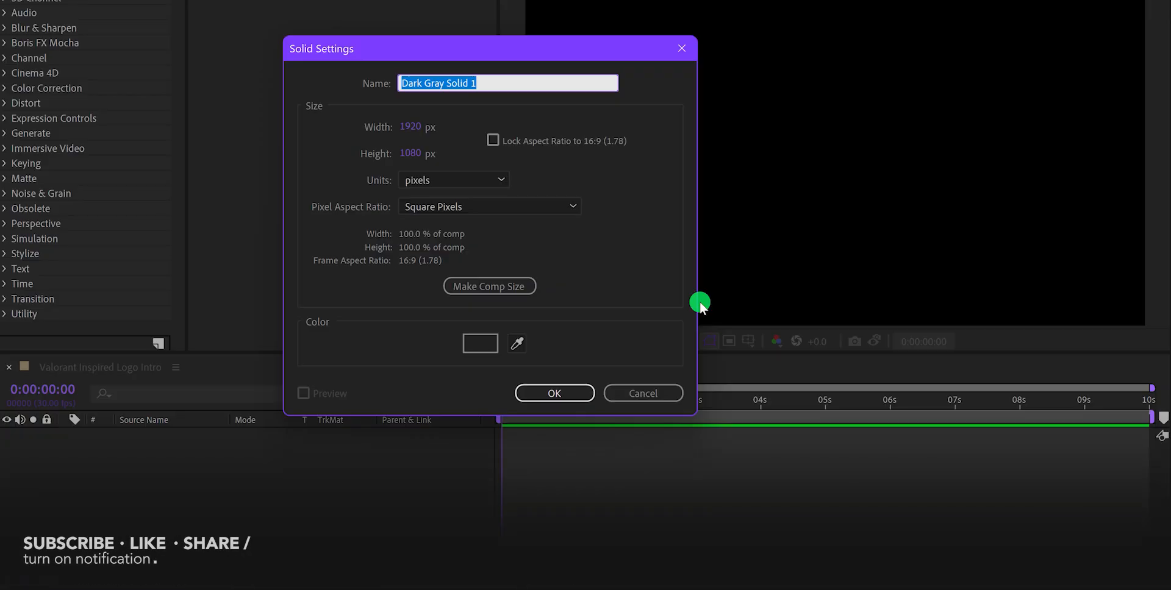
pyautogui.write('Background')
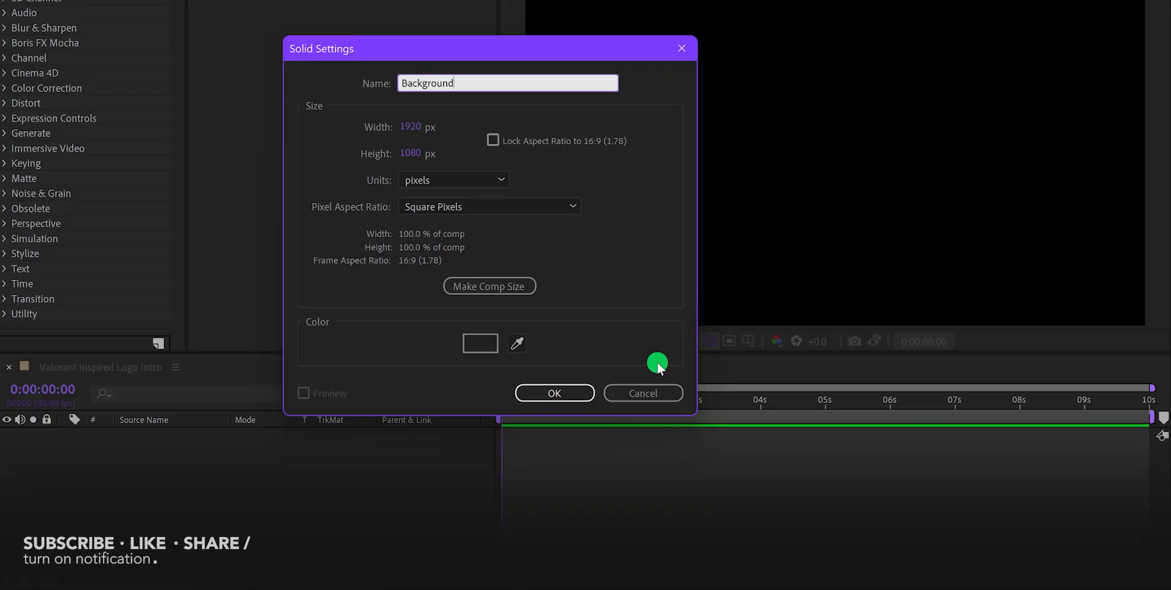
pyautogui.click(562, 394)
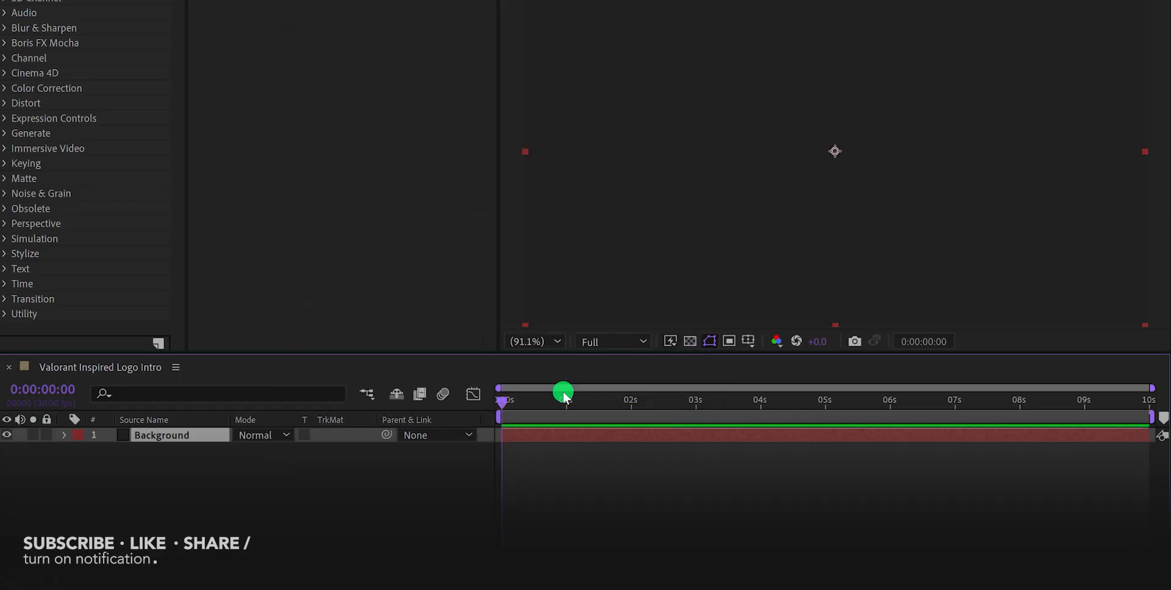
# Find the 4-Color Gradient effect and apply it to the Background layer
pyautogui.click(97, 79)
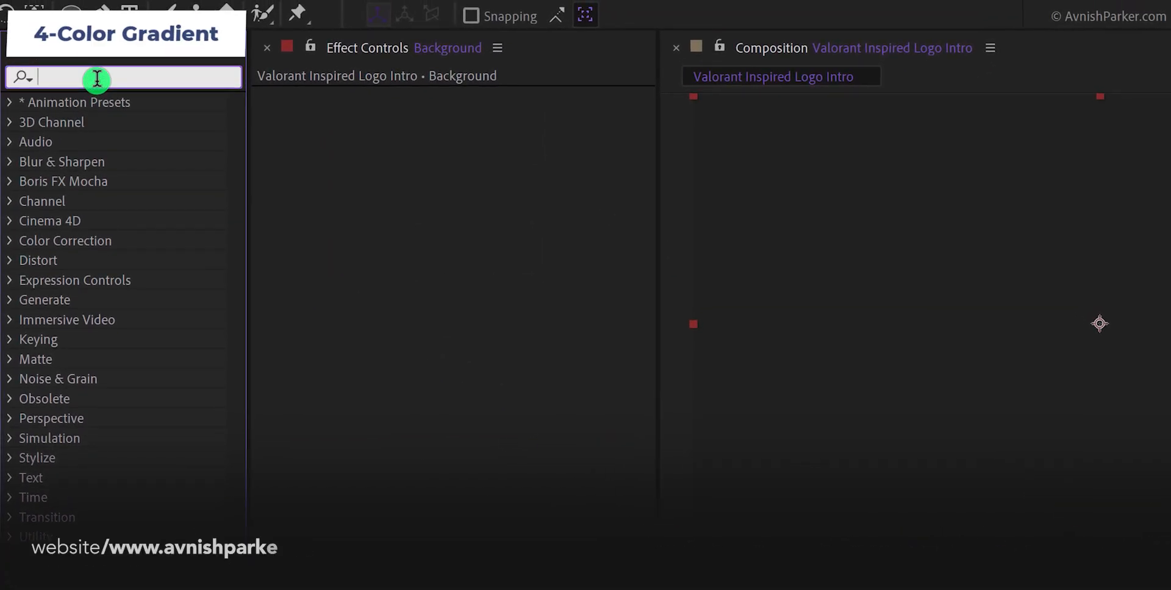
pyautogui.write('4')
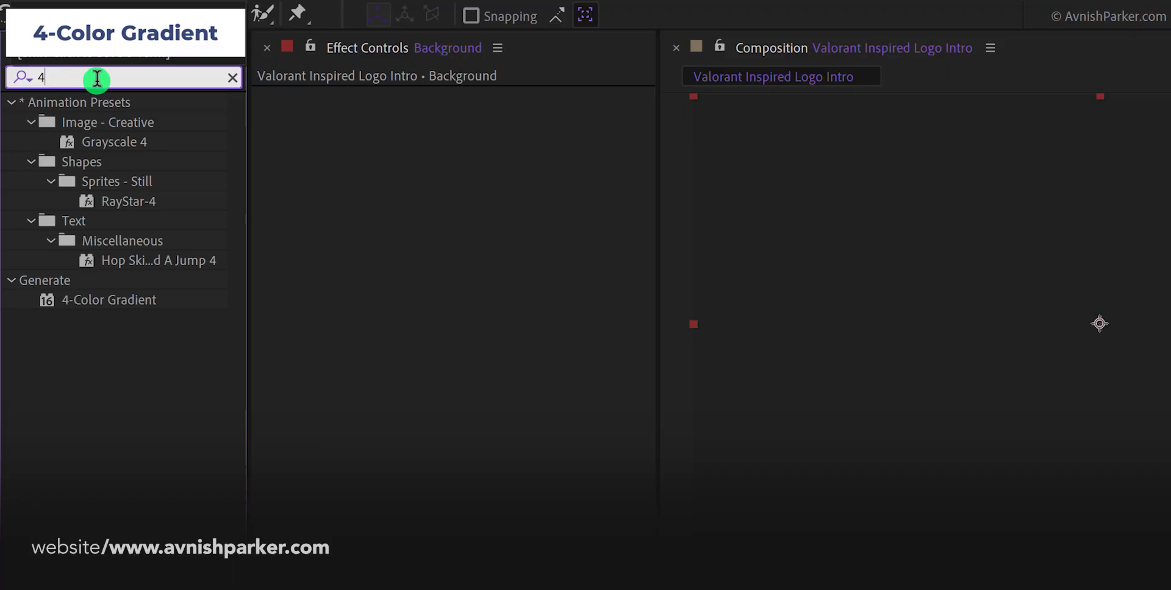
pyautogui.moveTo(115, 299); pyautogui.dragTo(244, 254)
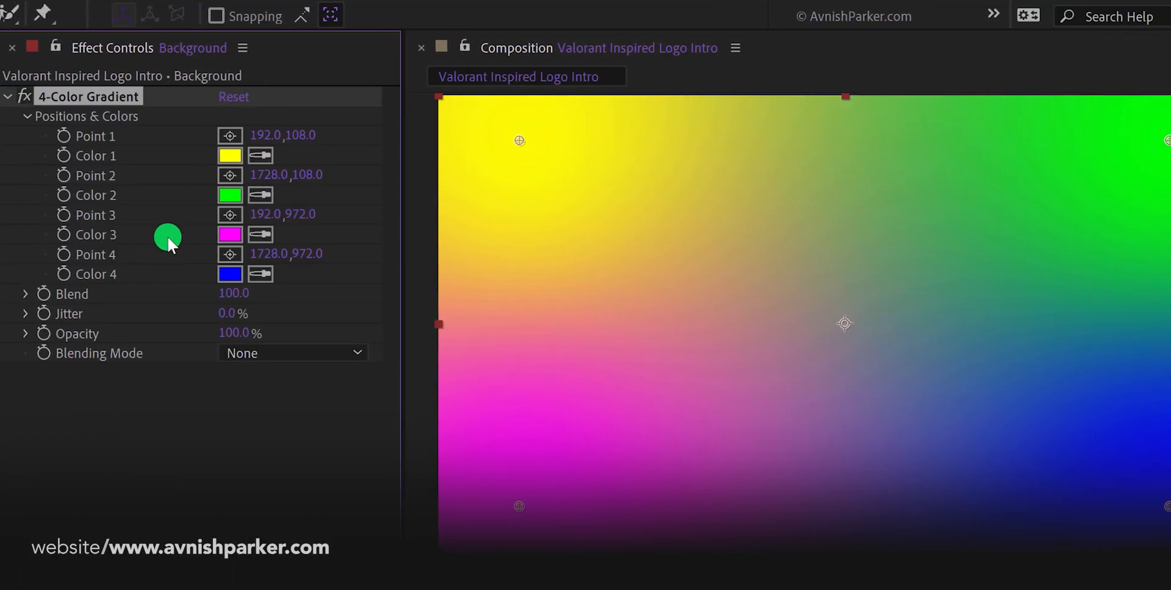
# Set the gradient's Color 1 to red FF000A and Color 2 to a slightly pinkish red
pyautogui.click(230, 155)
pyautogui.click(592, 178)
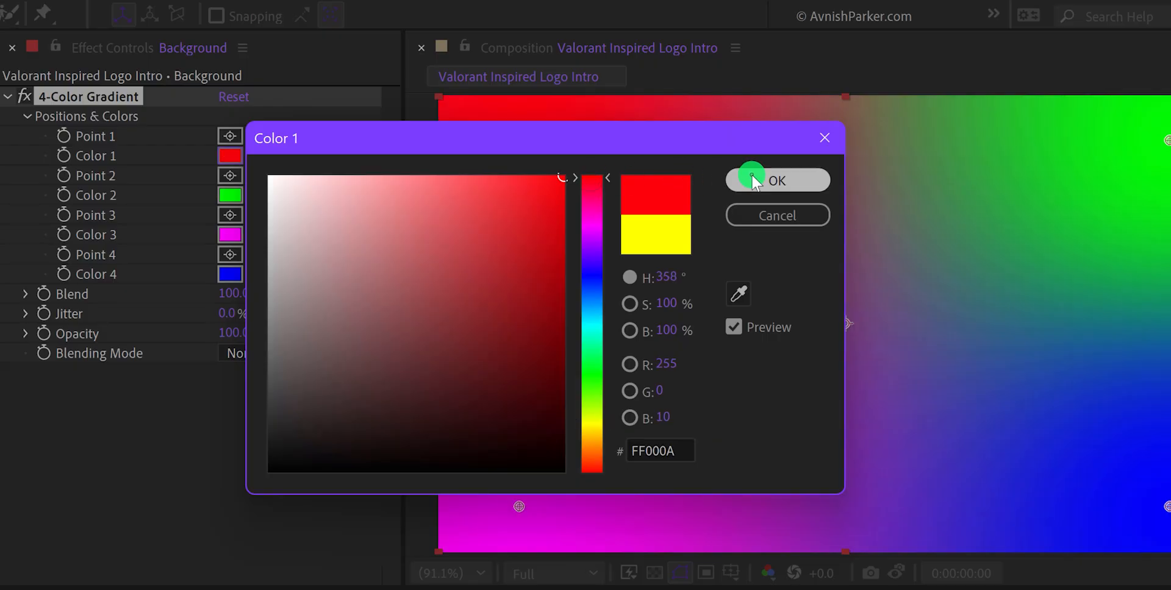
pyautogui.click(754, 178)
pyautogui.click(230, 196)
pyautogui.click(595, 182)
pyautogui.click(559, 190)
pyautogui.click(737, 181)
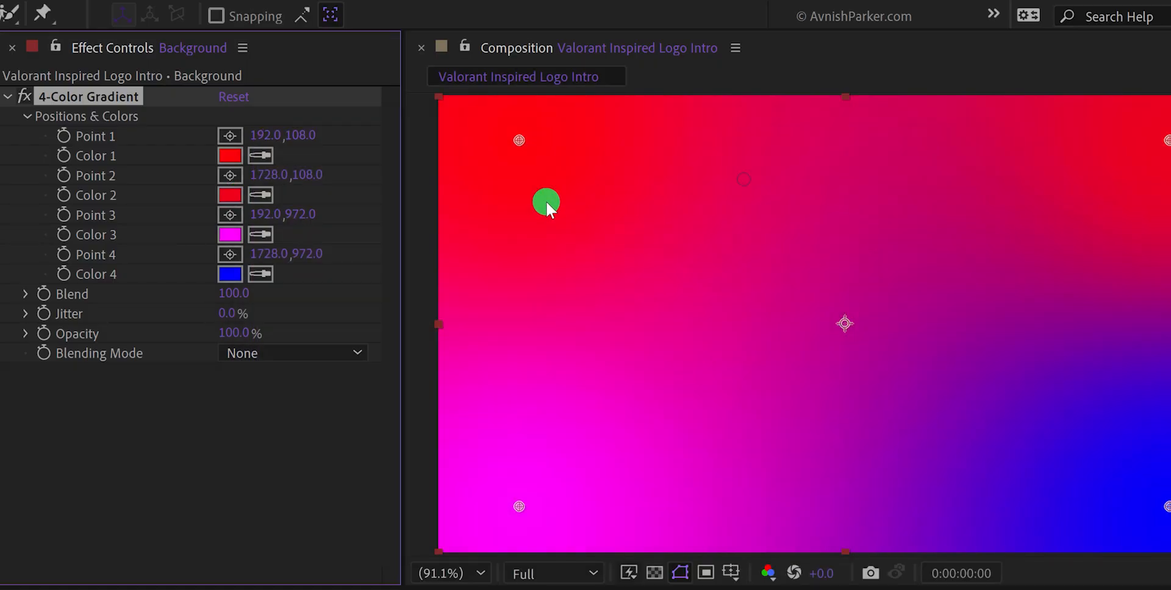
# Set the gradient's Color 3 to bright red and Color 4 to dark red
pyautogui.click(230, 235)
pyautogui.click(591, 470)
pyautogui.click(734, 186)
pyautogui.click(230, 275)
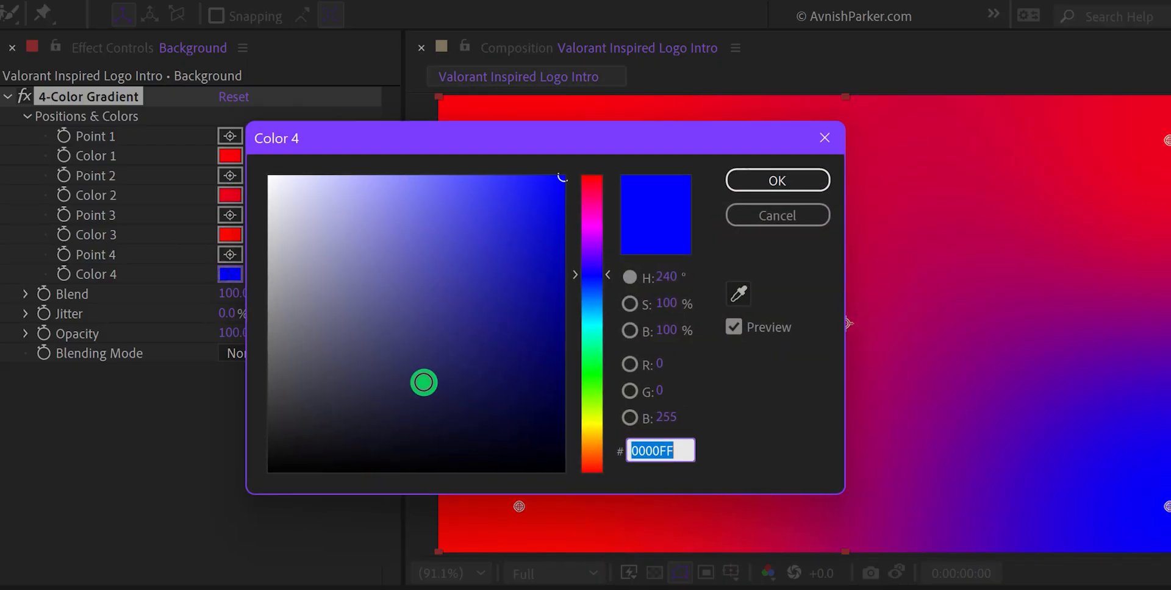
pyautogui.click(587, 471)
pyautogui.click(564, 289)
pyautogui.click(753, 181)
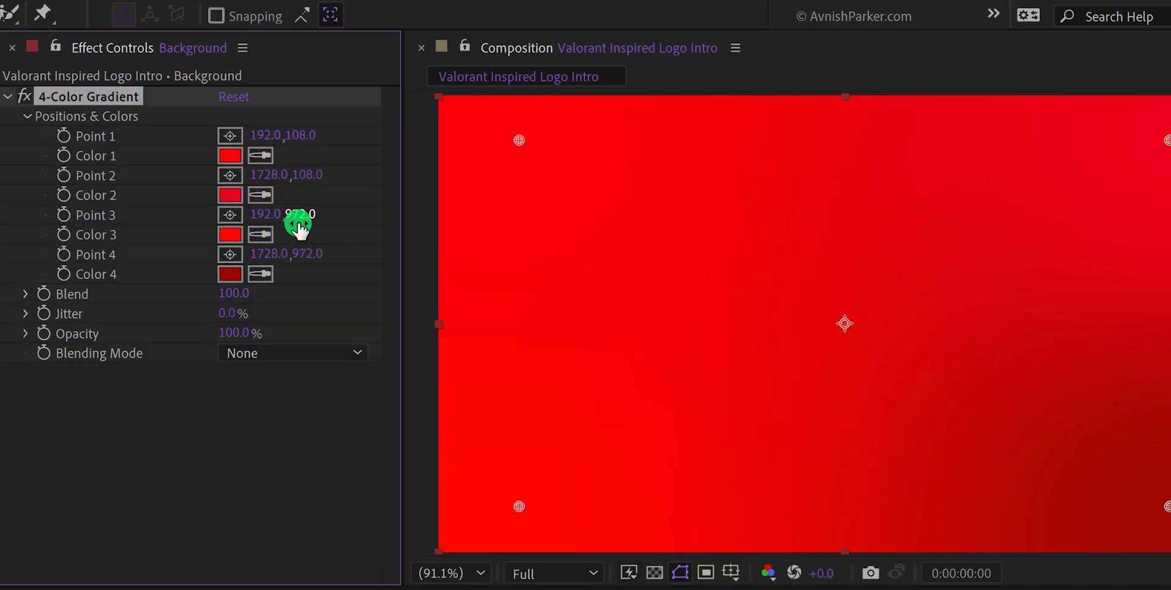
# Darken the gradient's Color 3 to the red DB070D
pyautogui.click(230, 235)
pyautogui.moveTo(551, 191); pyautogui.dragTo(555, 217)
pyautogui.click(588, 178)
pyautogui.moveTo(595, 150); pyautogui.dragTo(322, 157)
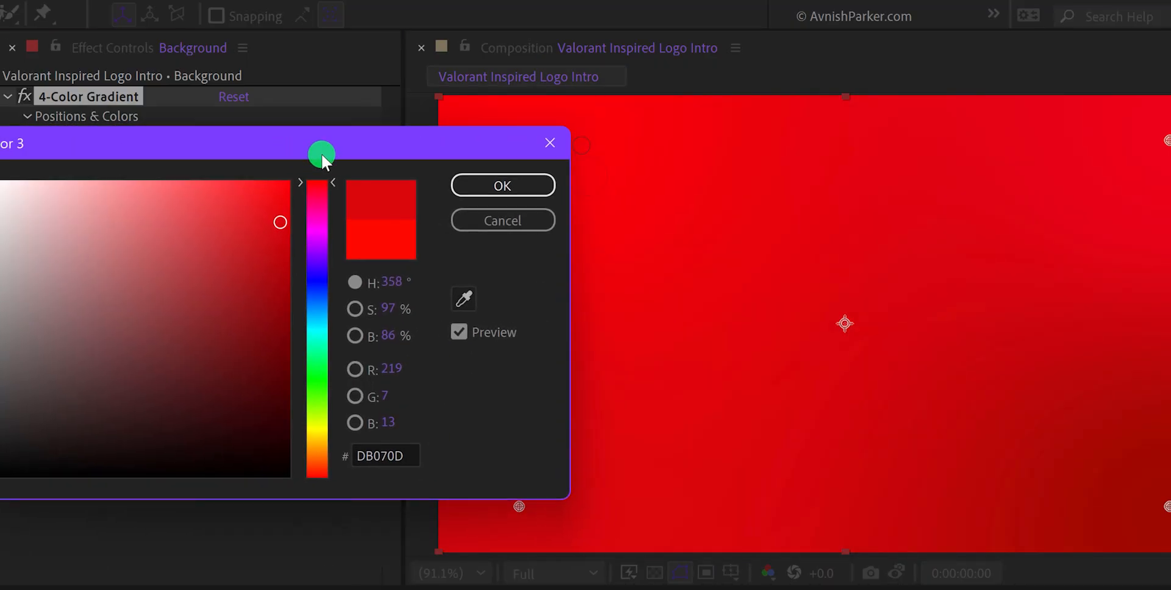
pyautogui.click(503, 185)
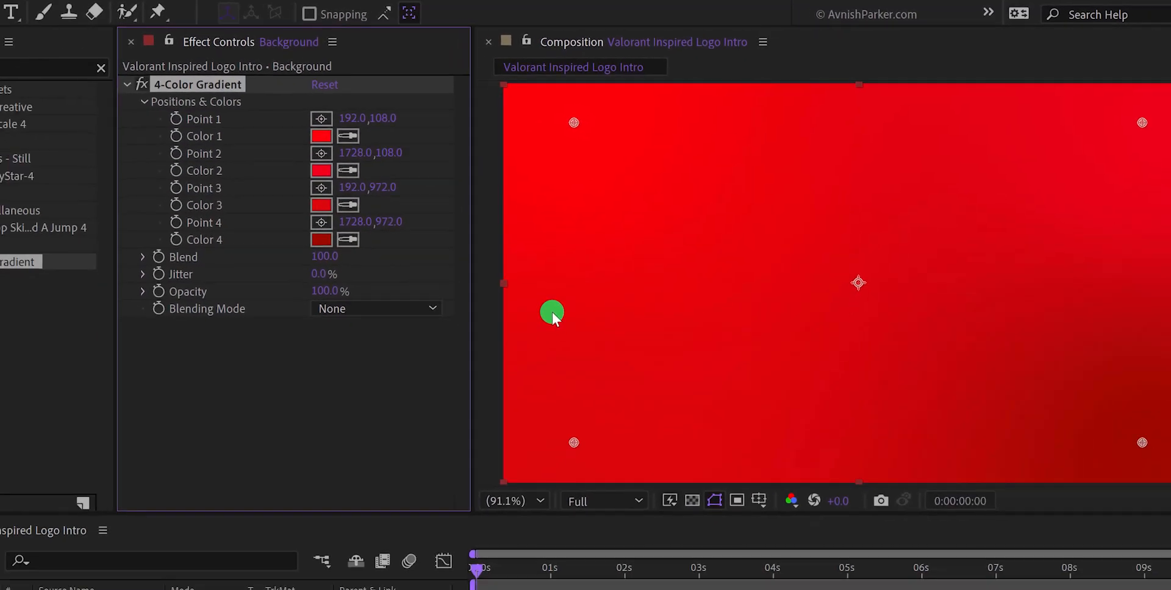
# Add a text layer reading "valorant" and centre it horizontally and vertically in the composition
pyautogui.click(474, 485)
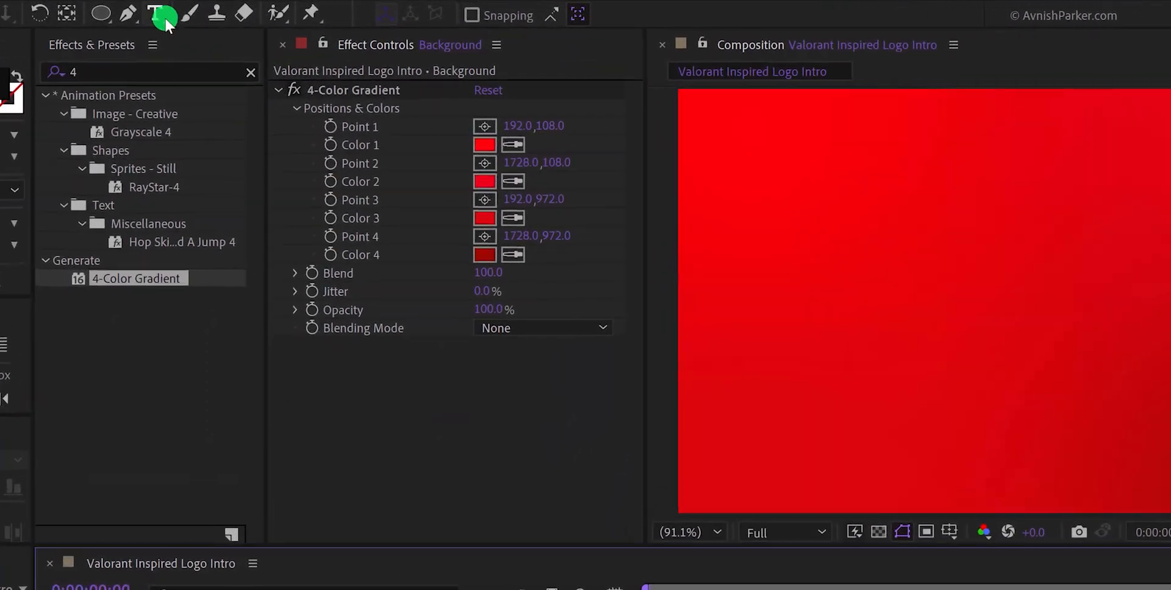
pyautogui.click(162, 18)
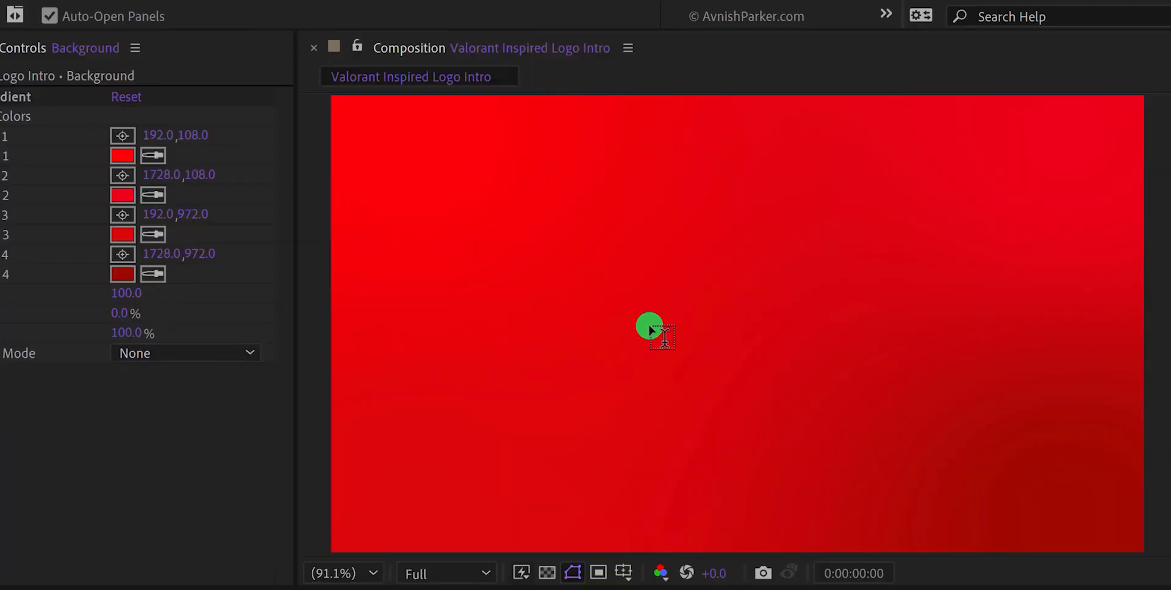
pyautogui.click(650, 331)
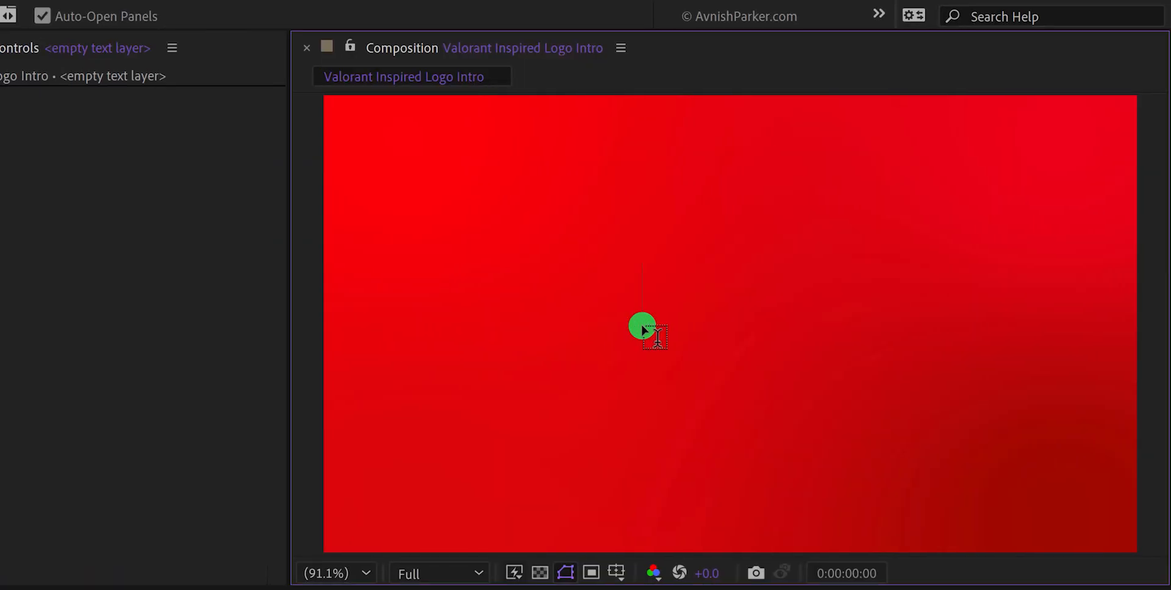
pyautogui.write('valorant')
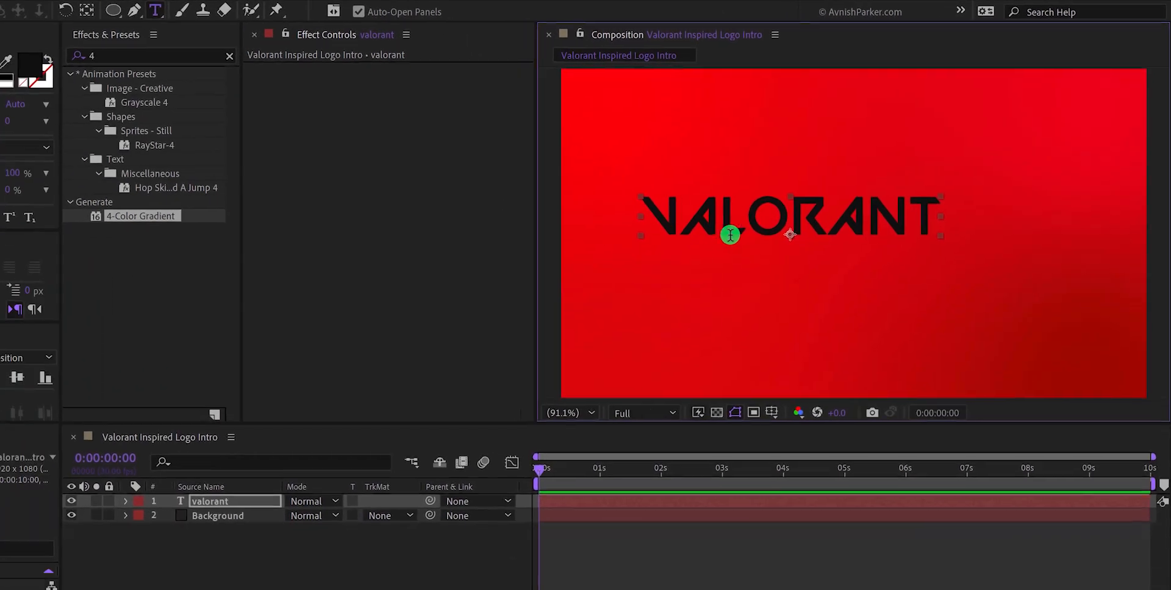
pyautogui.click(40, 344)
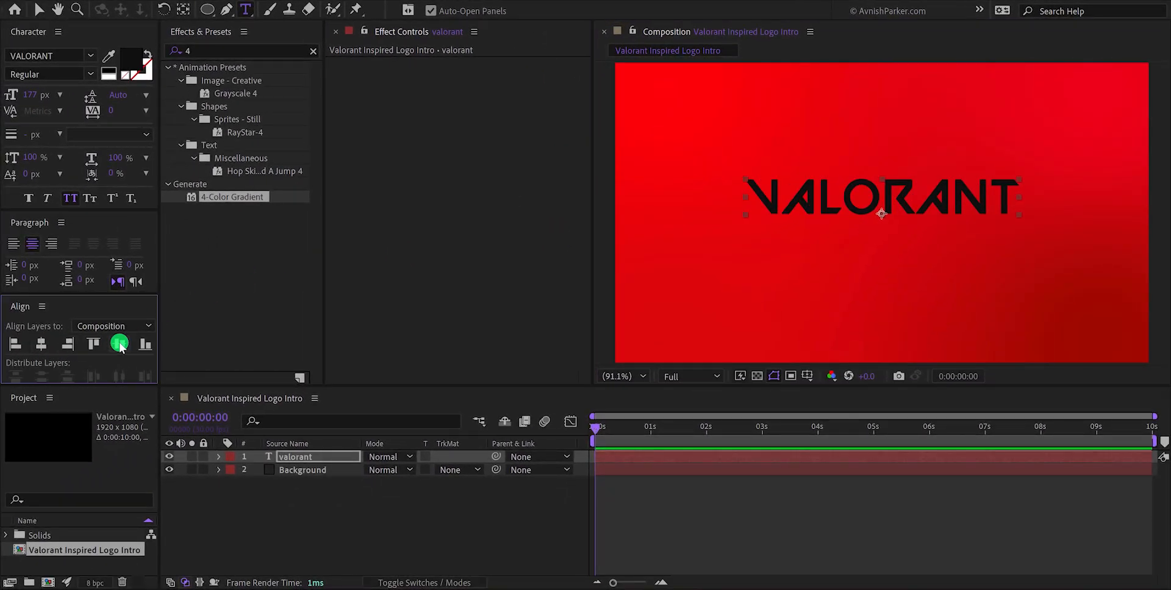
pyautogui.click(120, 344)
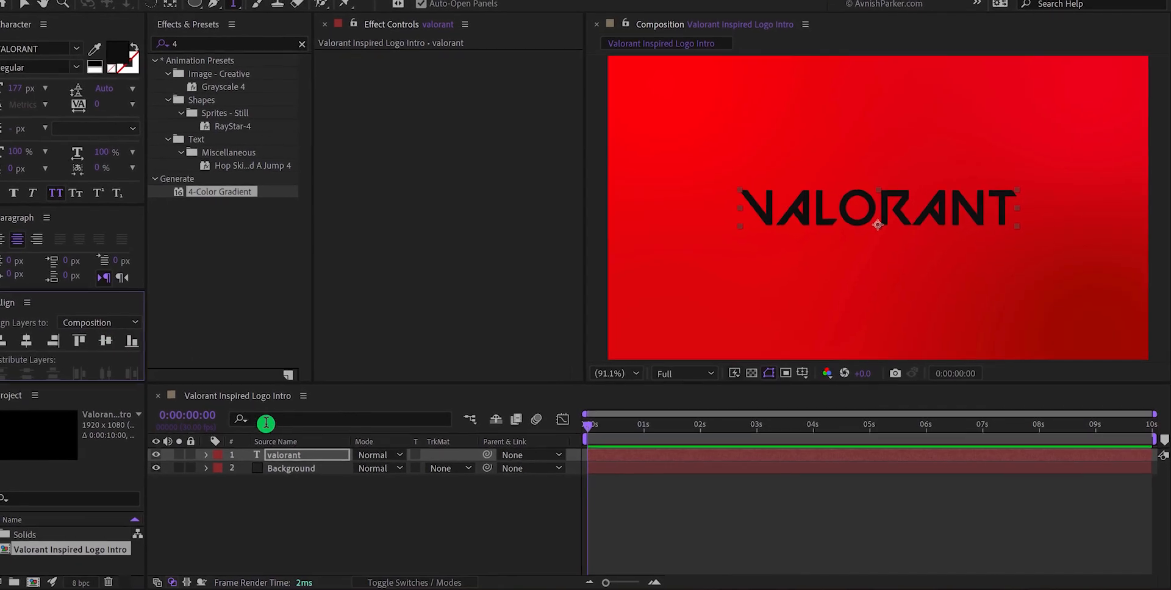
# Pre-compose the valorant text layer as "Logo / Text", moving all attributes into the new composition
pyautogui.rightClick(314, 459)
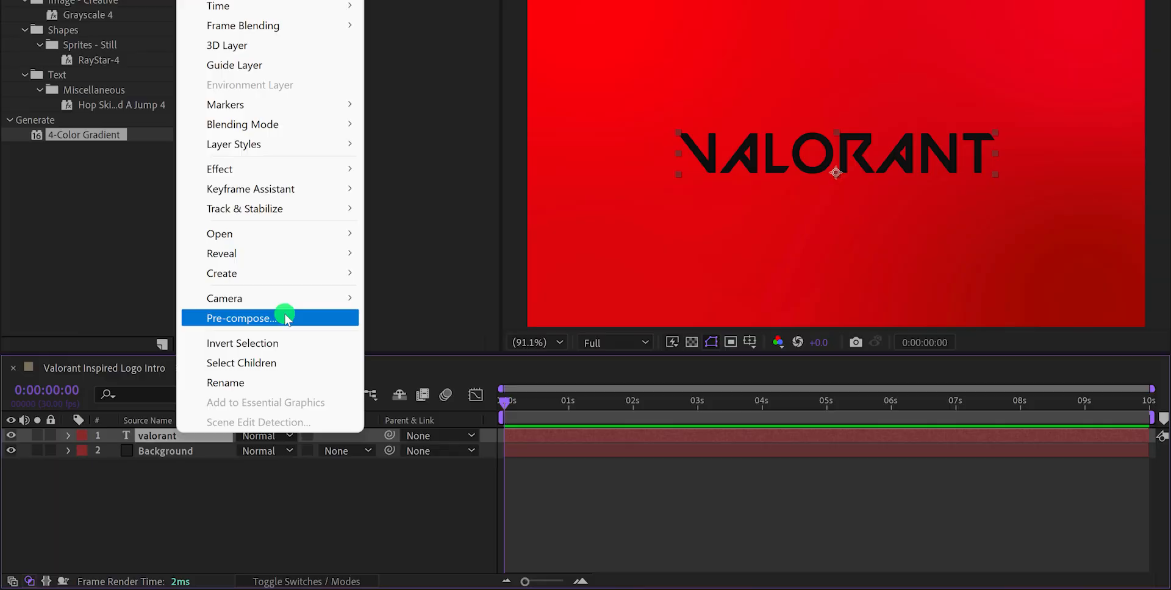
pyautogui.click(274, 328)
pyautogui.write('L')
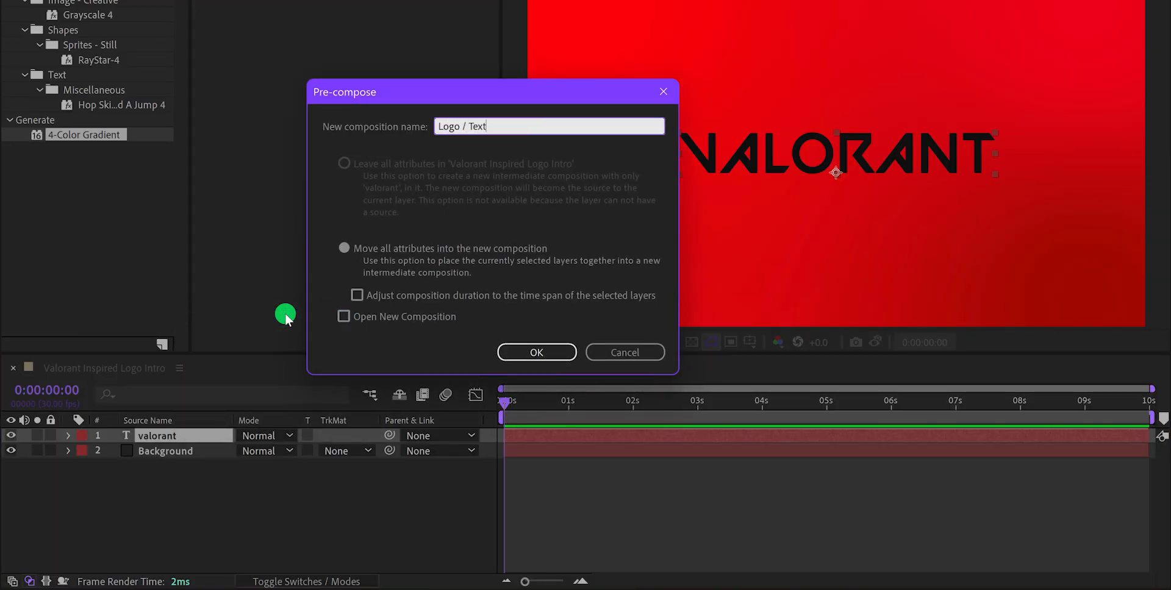
pyautogui.write('ogo / Text')
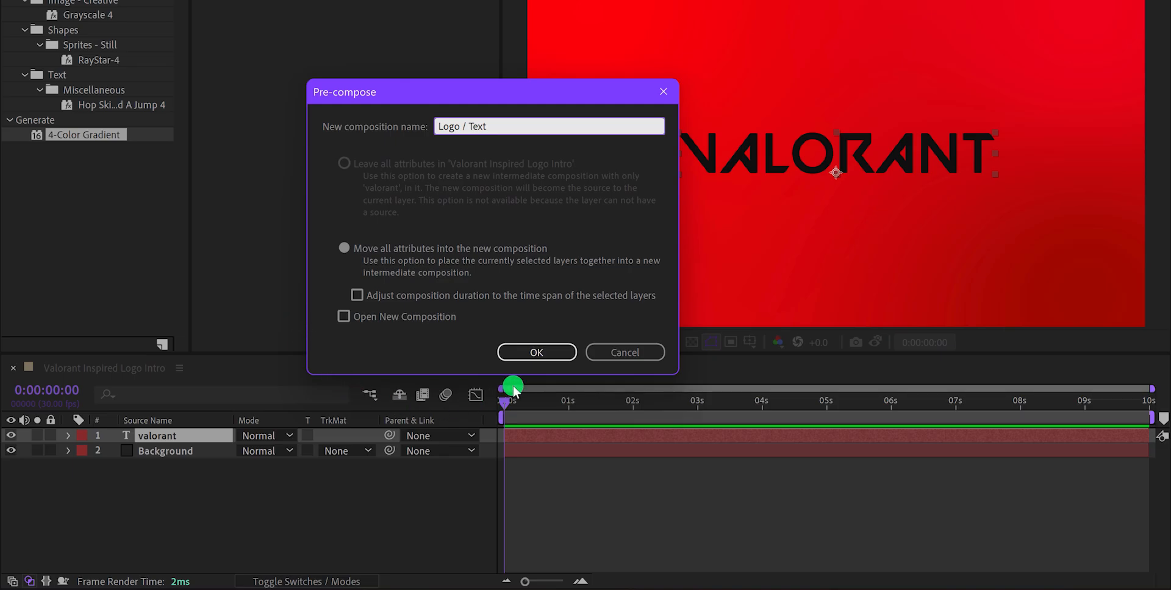
pyautogui.click(537, 353)
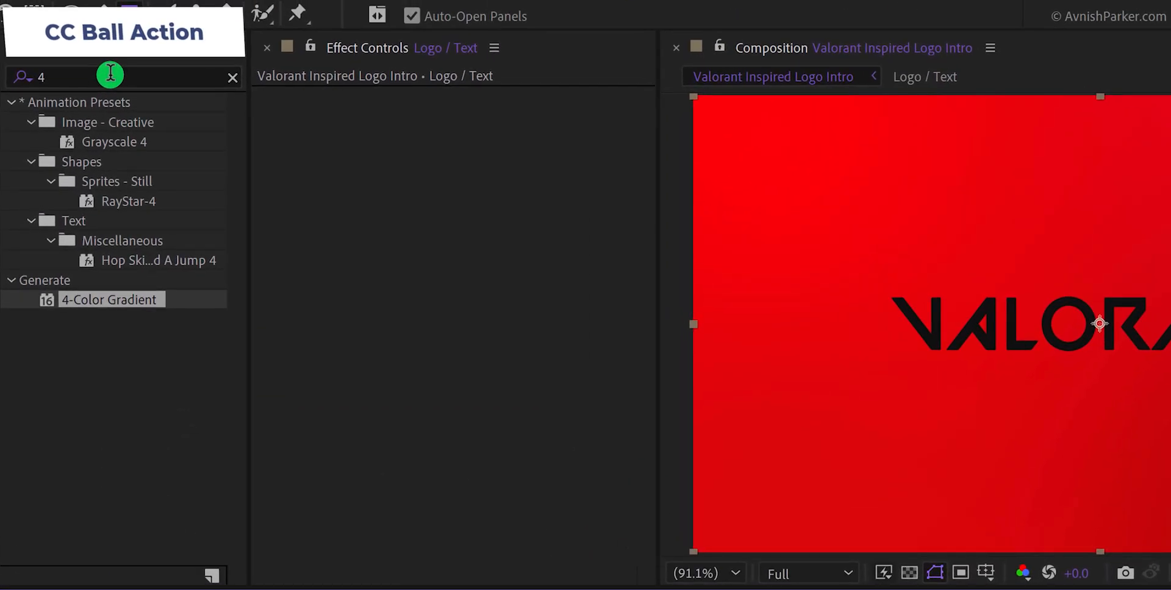
# Find the CC Ball Action effect and apply it to the Logo / Text layer
pyautogui.click(111, 74)
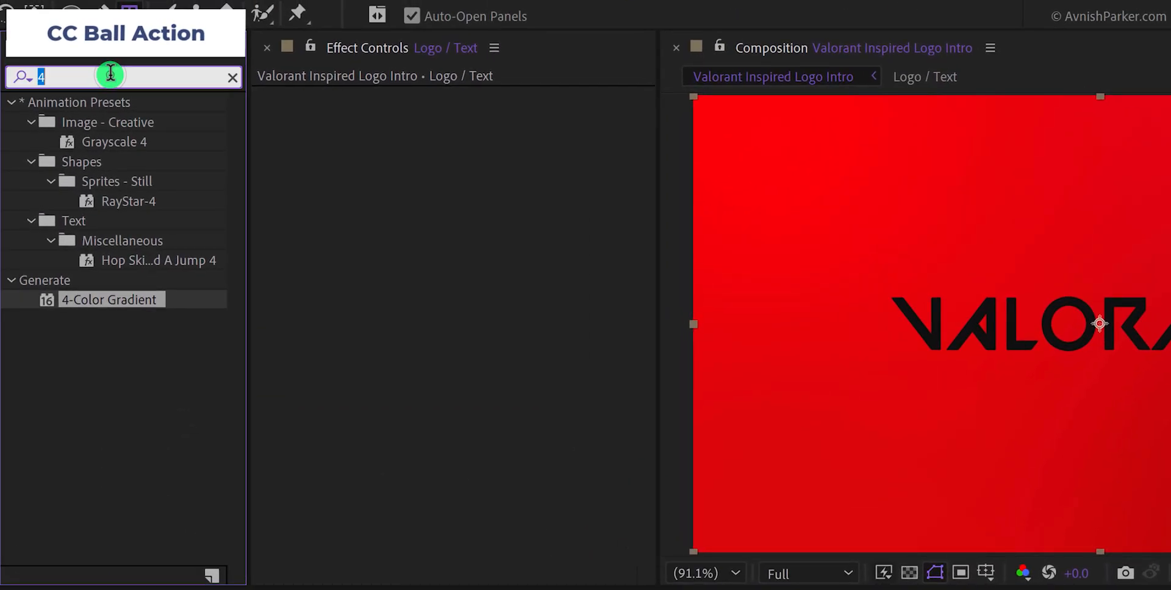
pyautogui.write('ball')
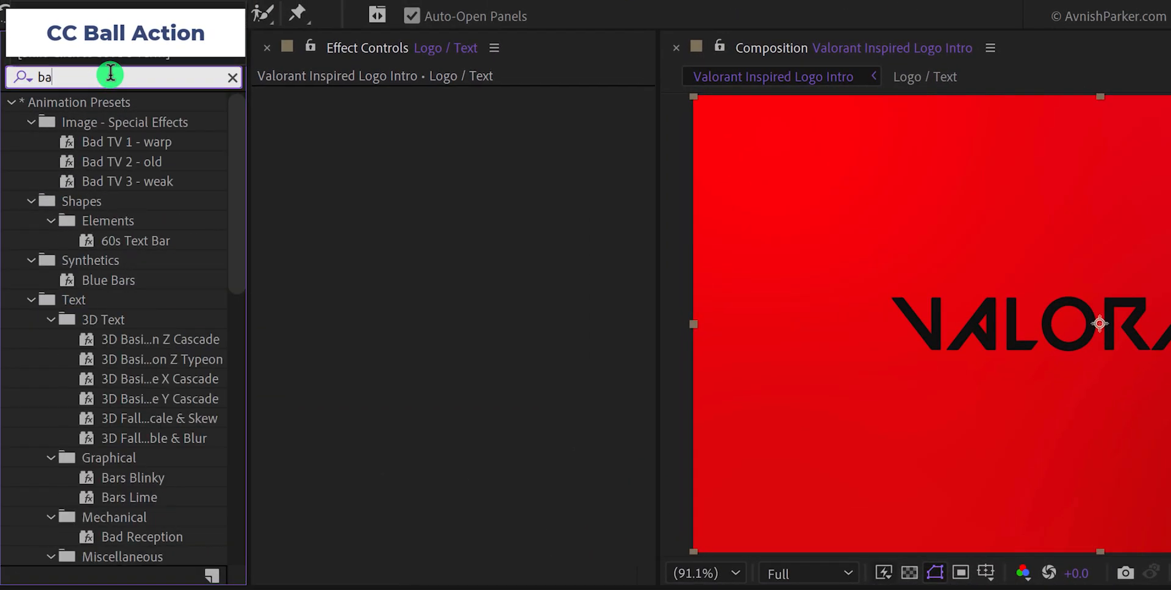
pyautogui.moveTo(116, 242); pyautogui.dragTo(357, 233)
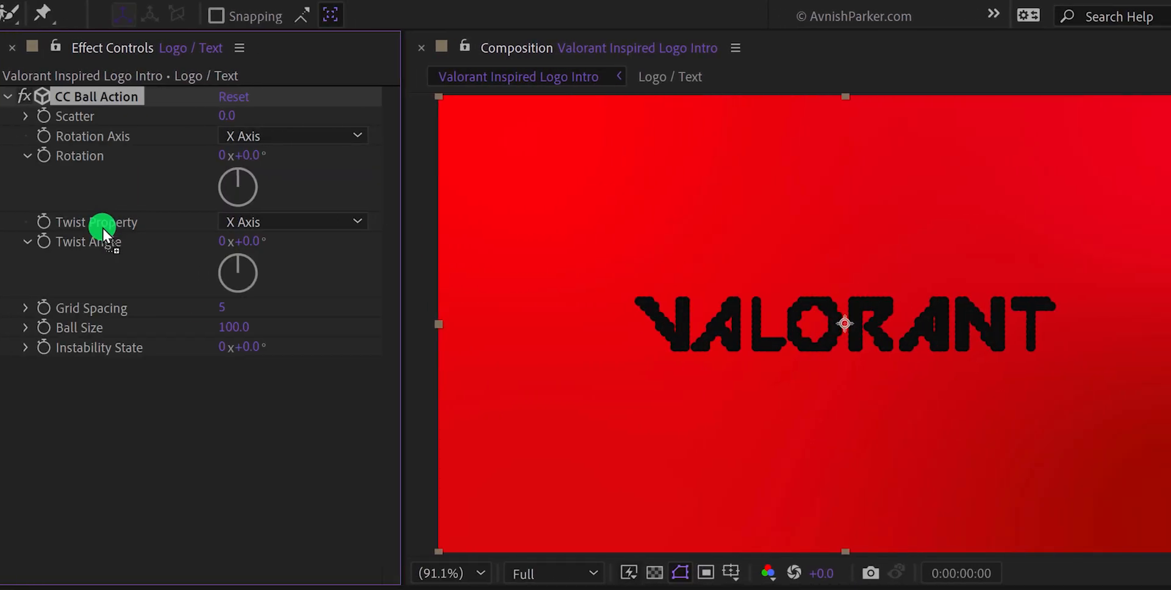
# Set CC Ball Action's Ball Size to 30 and Grid Spacing to 2
pyautogui.click(238, 330)
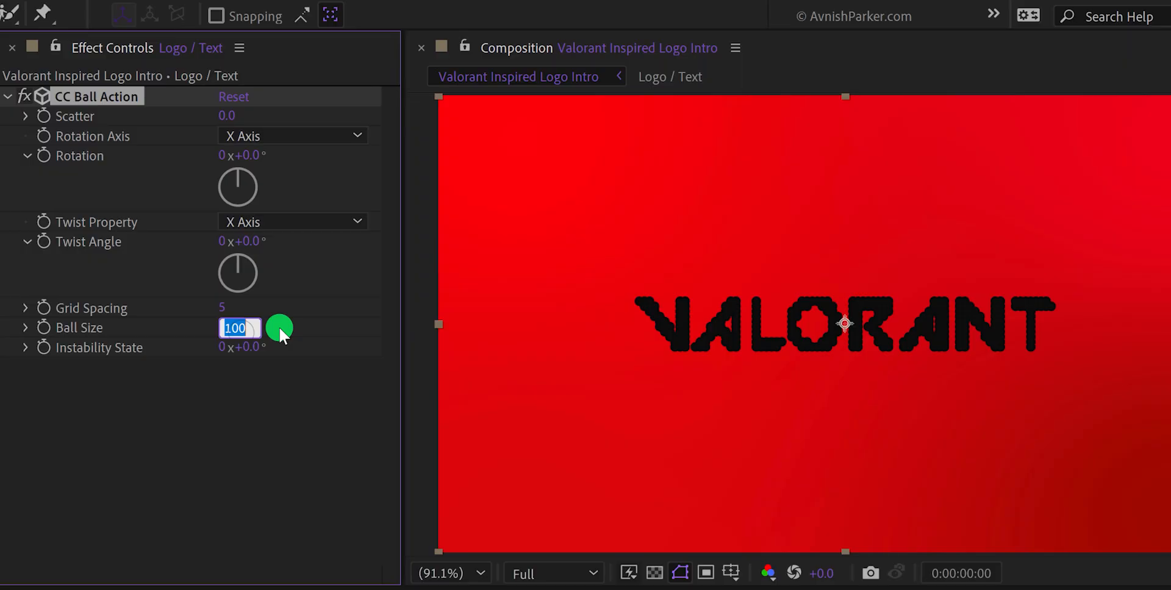
pyautogui.press('Return')
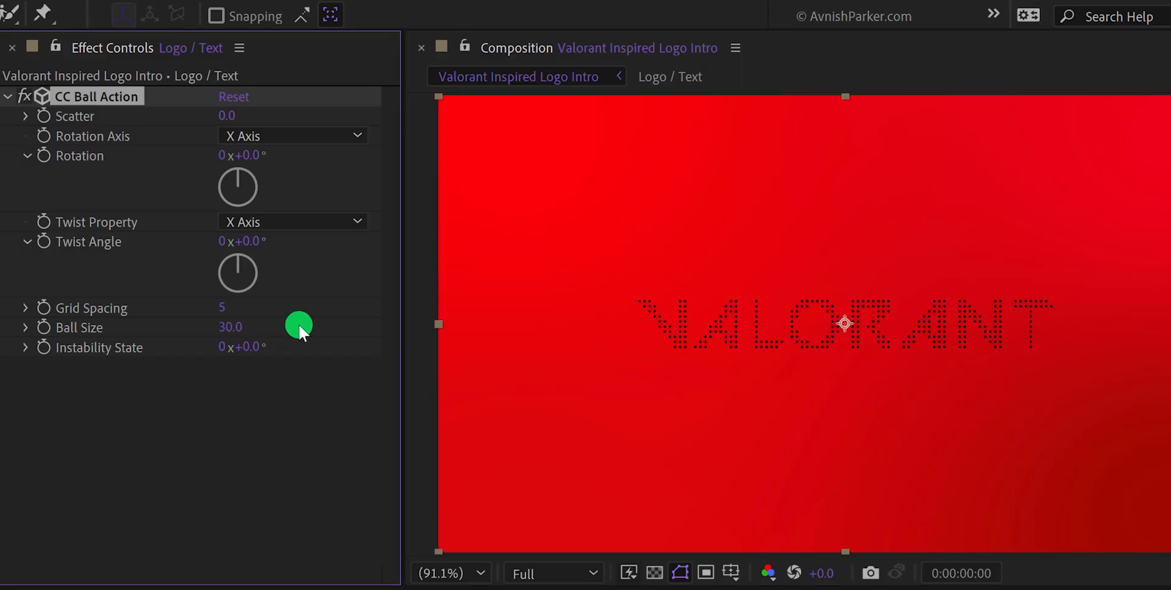
pyautogui.click(222, 308)
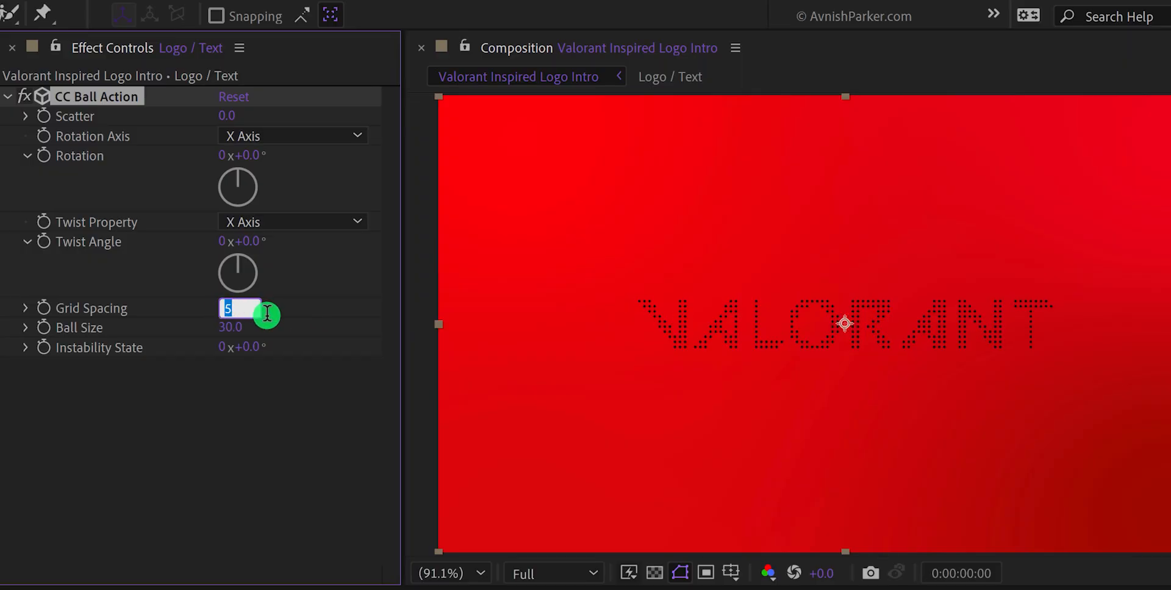
pyautogui.write('2')
pyautogui.press('Return')
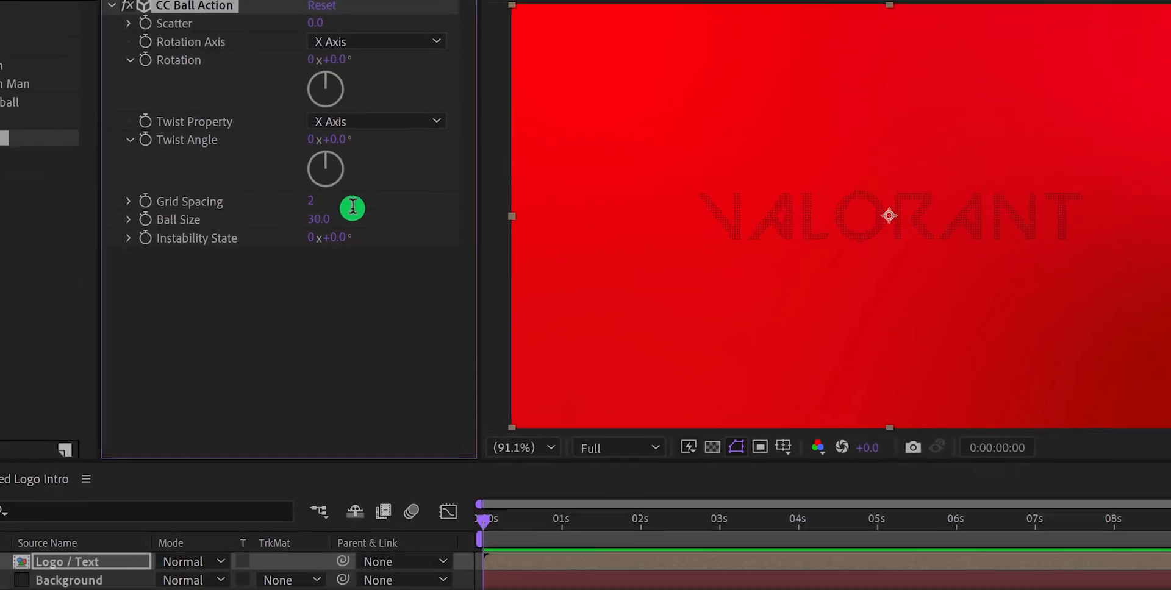
# Scale the Logo / Text layer up to 361% so the dotted letters extend beyond the frame
pyautogui.click(182, 481)
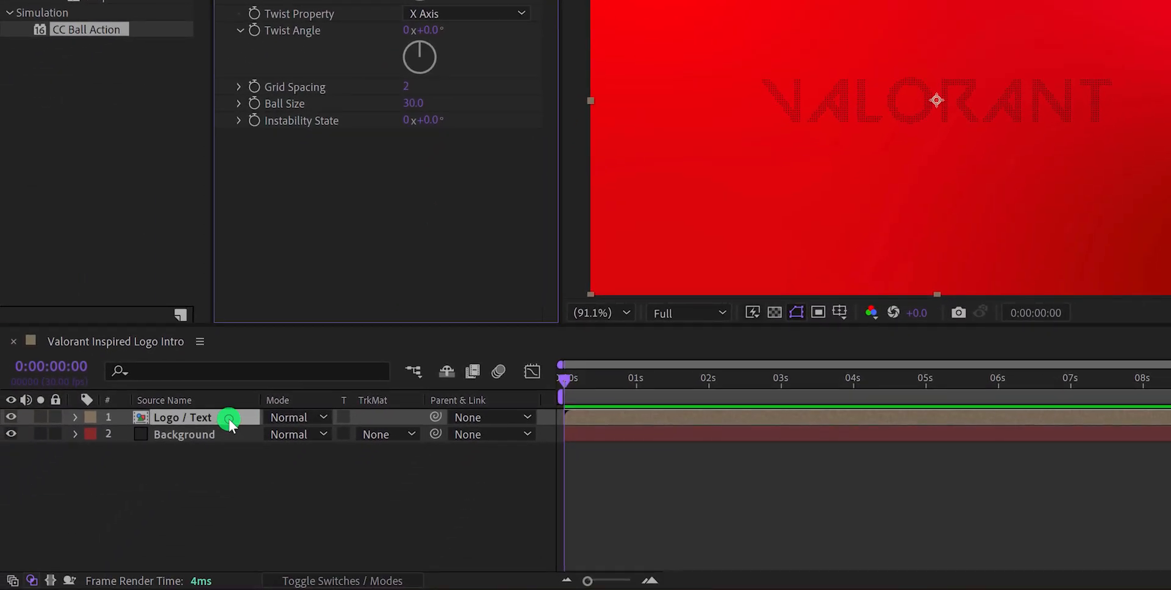
pyautogui.press('s')
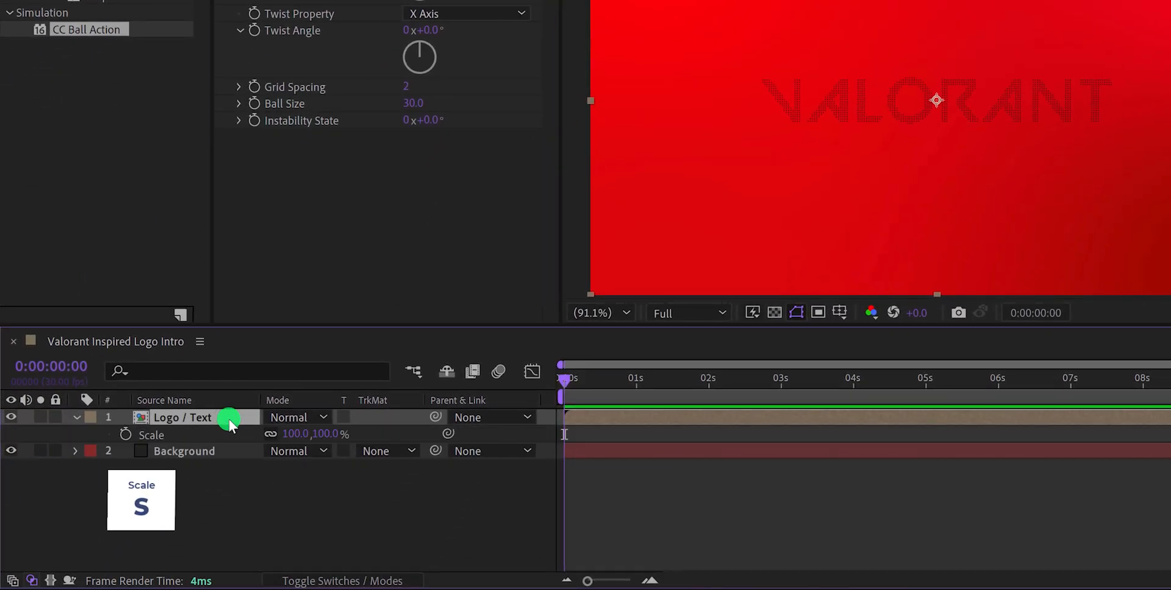
pyautogui.moveTo(325, 434); pyautogui.dragTo(572, 407)
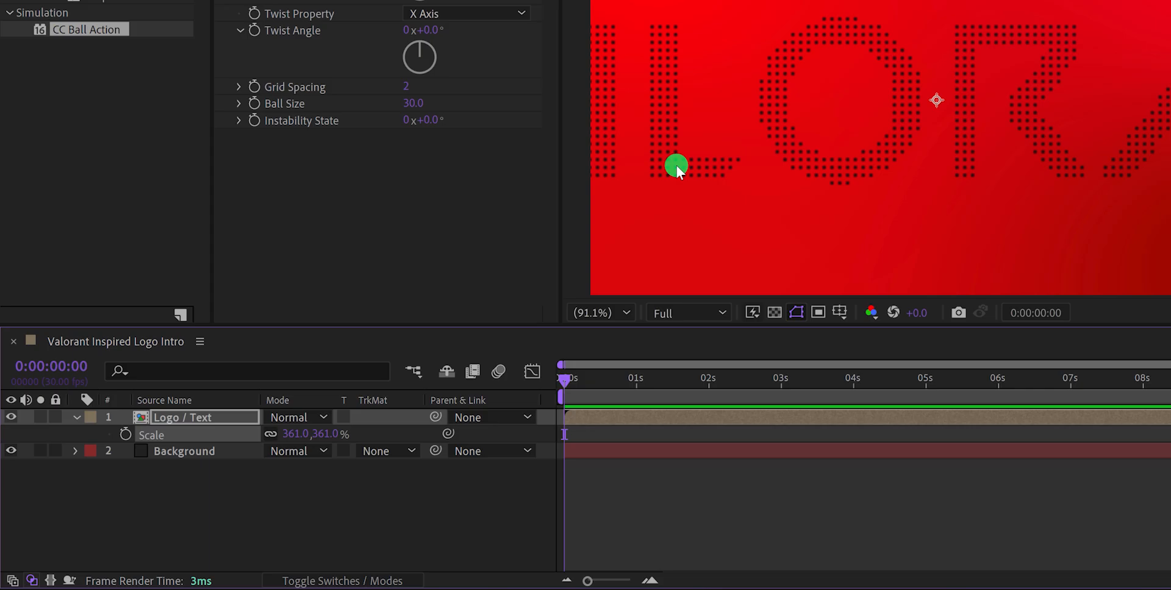
# Show the layer switches column in the timeline and enable Collapse Transformations for the Logo / Text layer
pyautogui.click(248, 415)
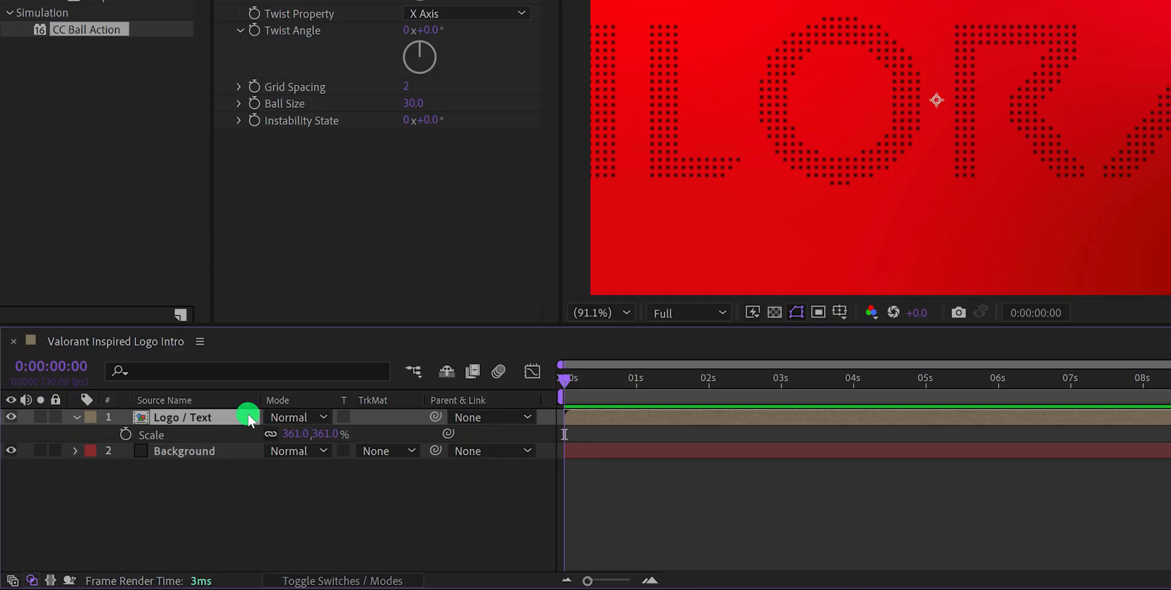
pyautogui.rightClick(309, 398)
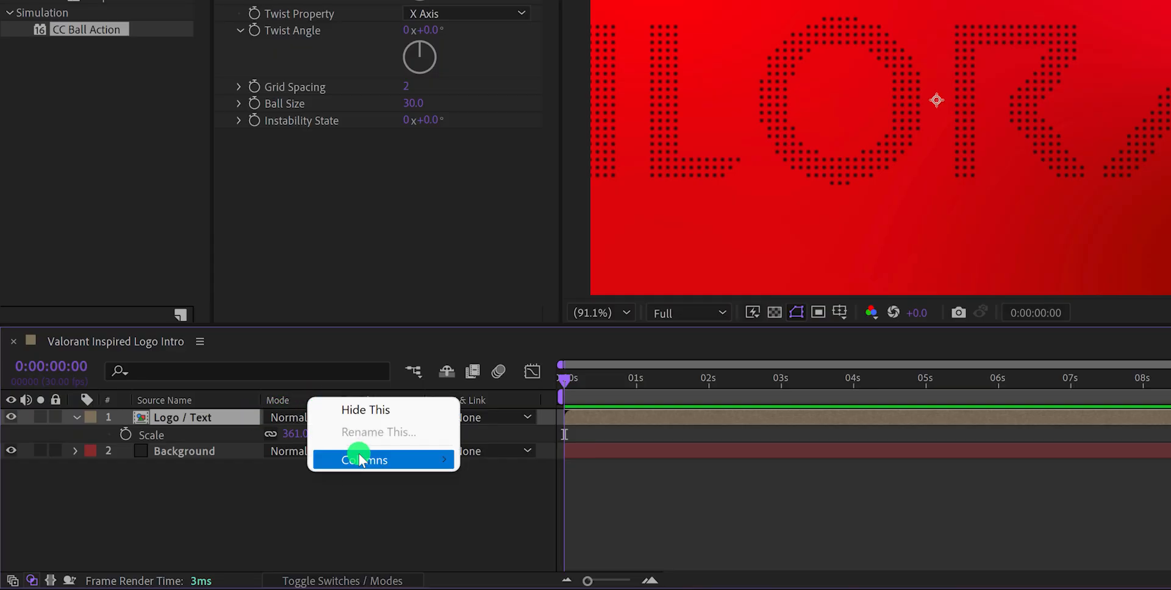
pyautogui.moveTo(362, 458)
pyautogui.click(531, 304)
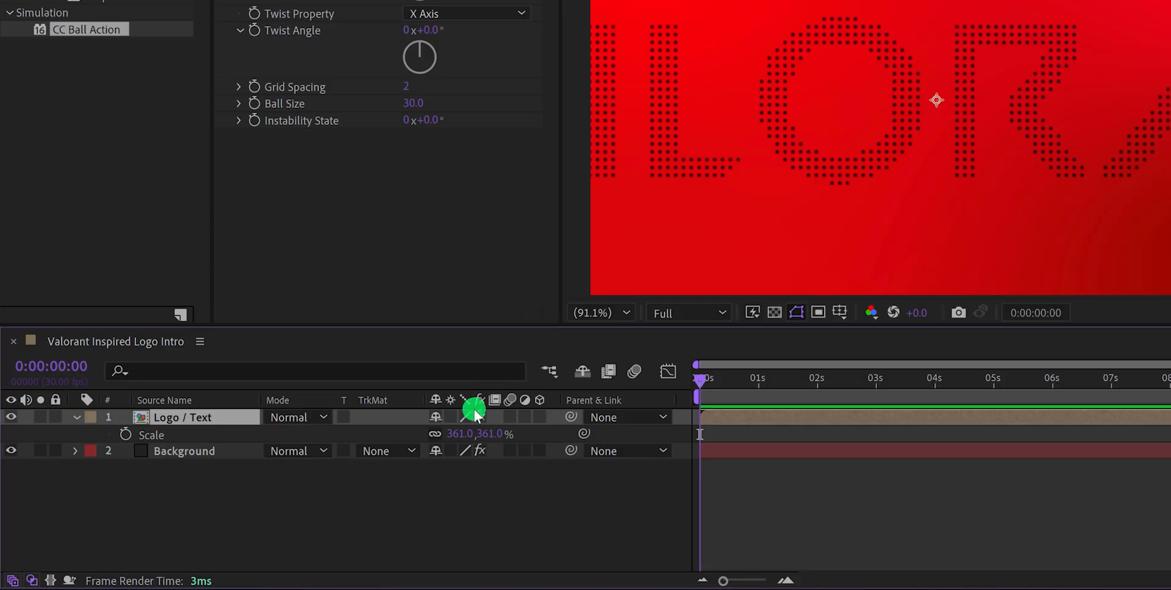
pyautogui.click(450, 417)
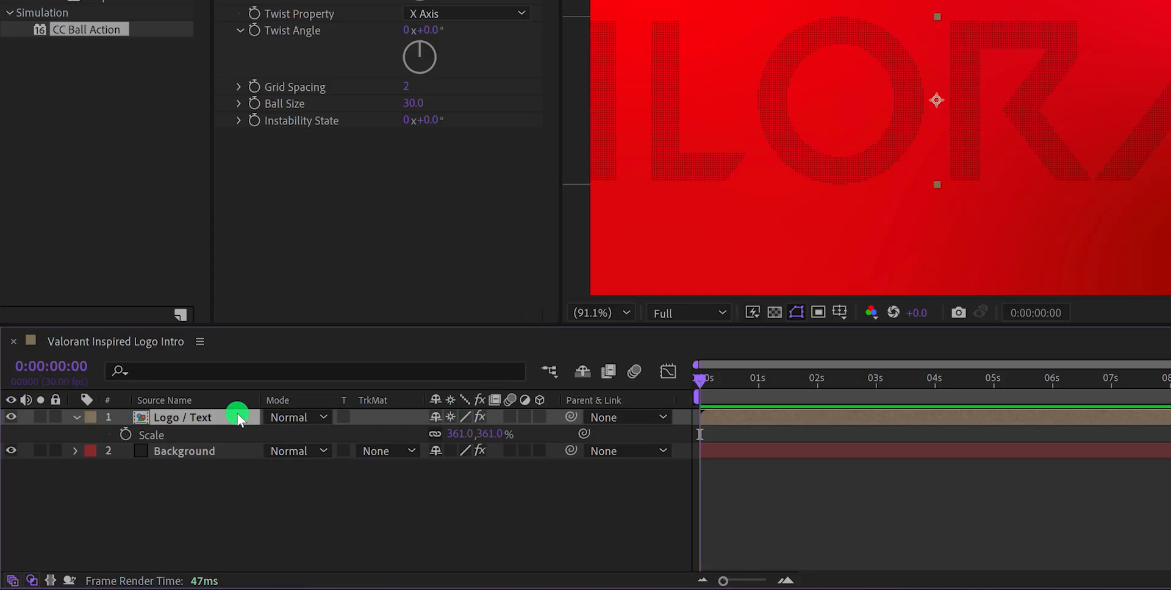
# Scale the Logo / Text layer to 480% and set CC Ball Action's Ball Size to 25 and Grid Spacing to 10
pyautogui.moveTo(454, 434); pyautogui.dragTo(547, 443)
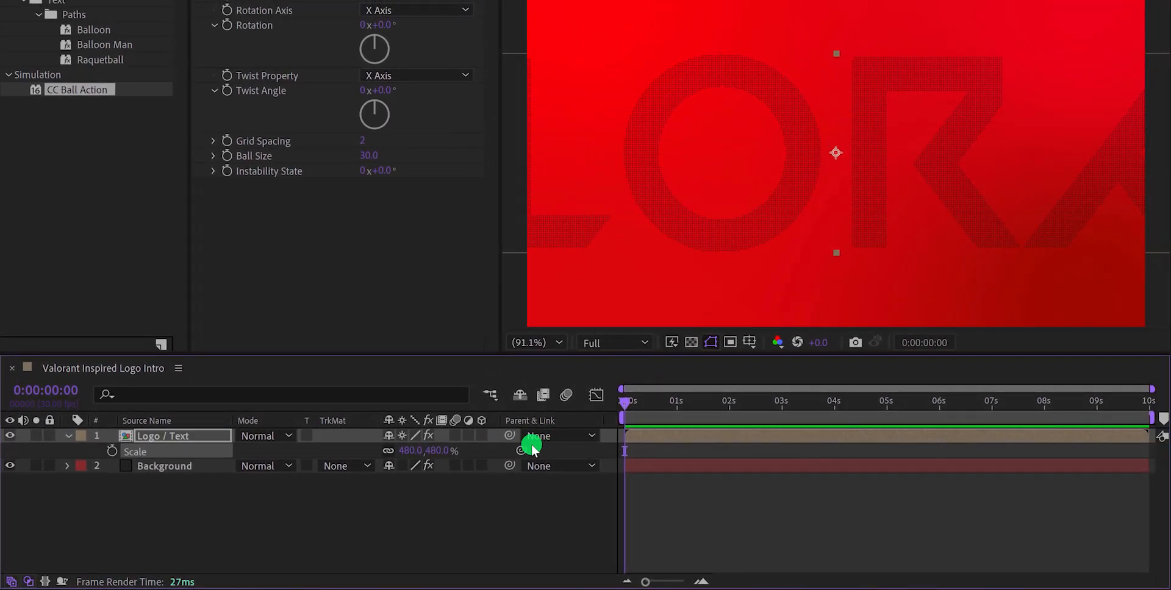
pyautogui.click(372, 159)
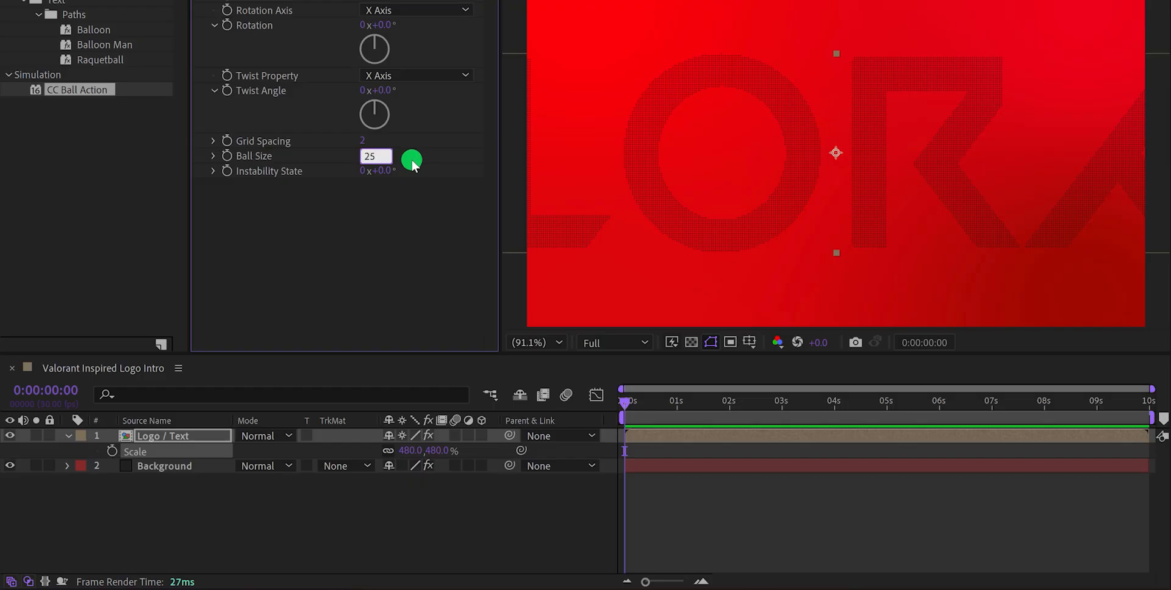
pyautogui.click(364, 141)
pyautogui.write('10')
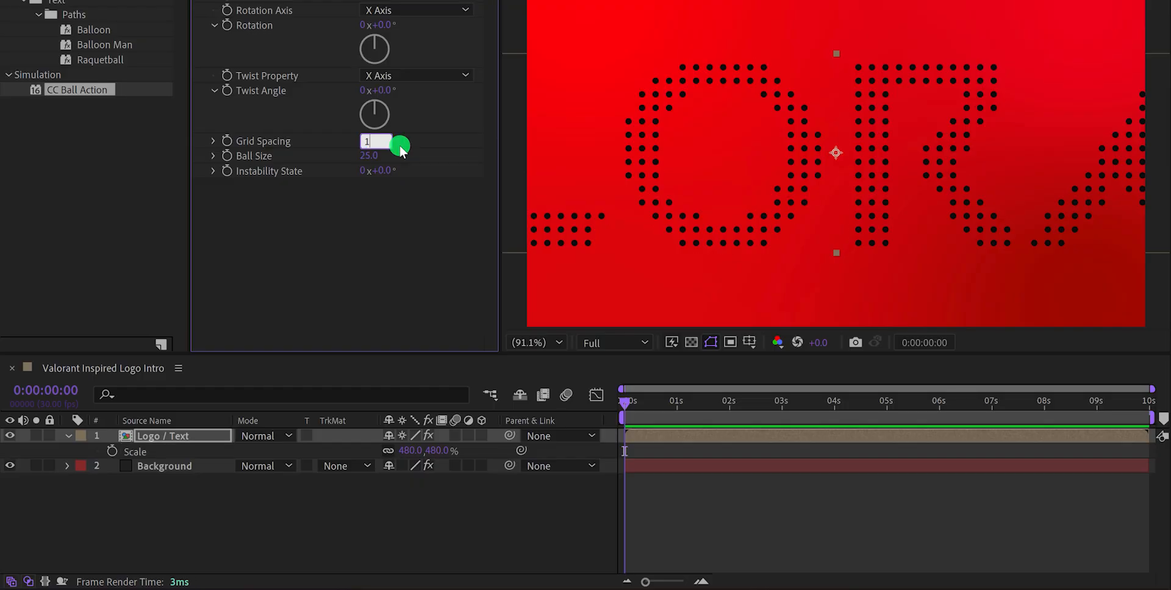
pyautogui.press('Return')
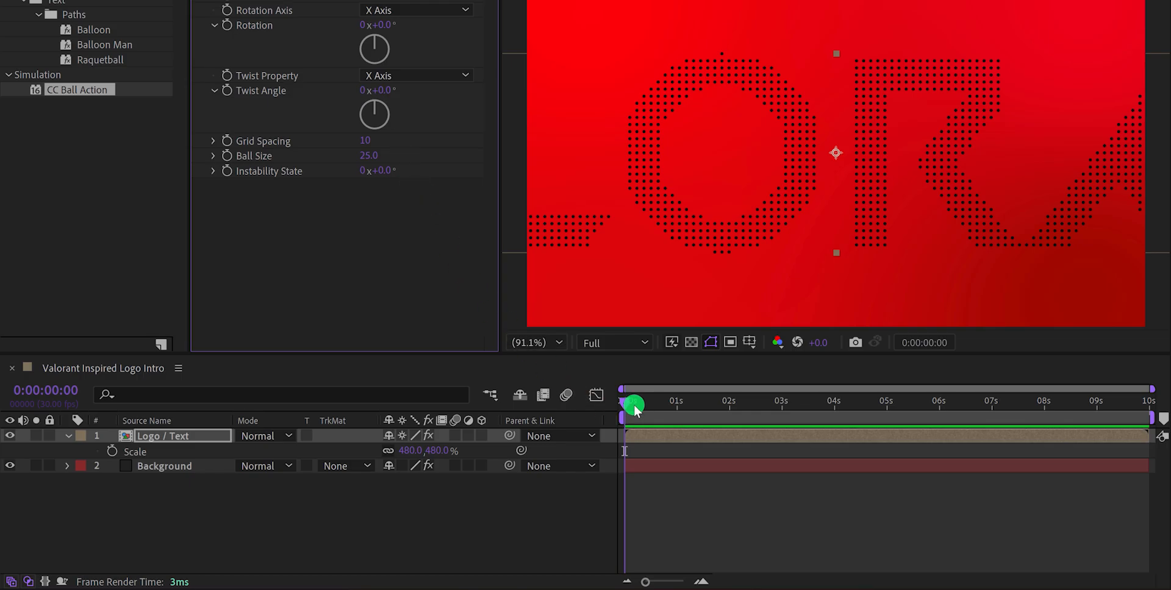
# Keyframe the Logo / Text position at 960, 540 on 0:00:00:11 and at 1108, 540 on 0:00:00:00
pyautogui.moveTo(634, 404)
pyautogui.mouseDown()
pyautogui.moveTo(644, 410)
pyautogui.moveTo(622, 411)
pyautogui.mouseUp()
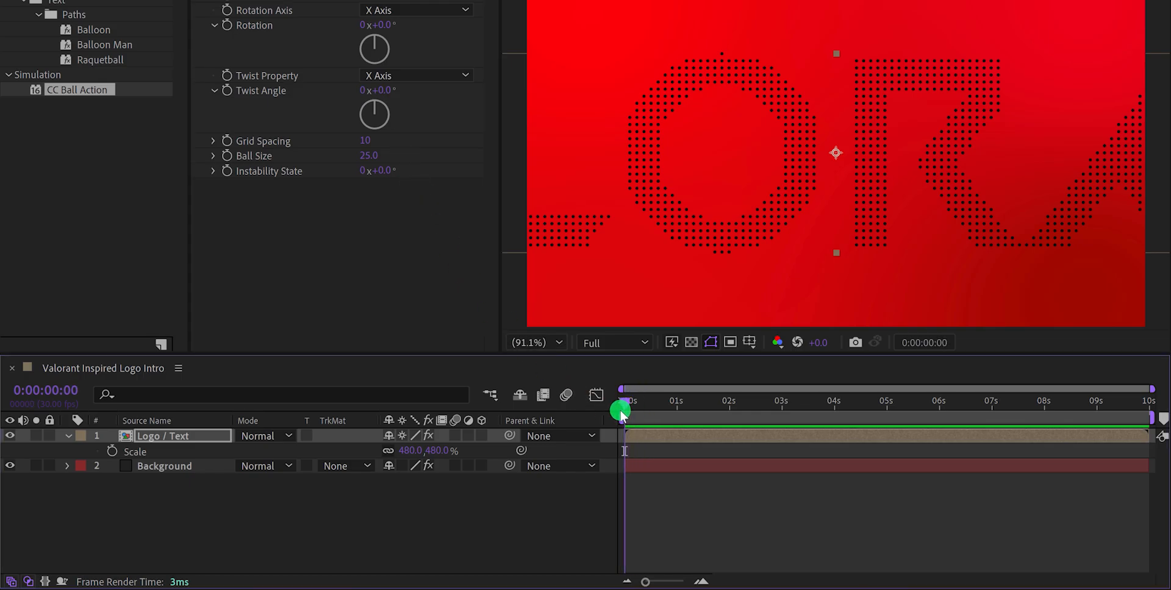
pyautogui.press('p')
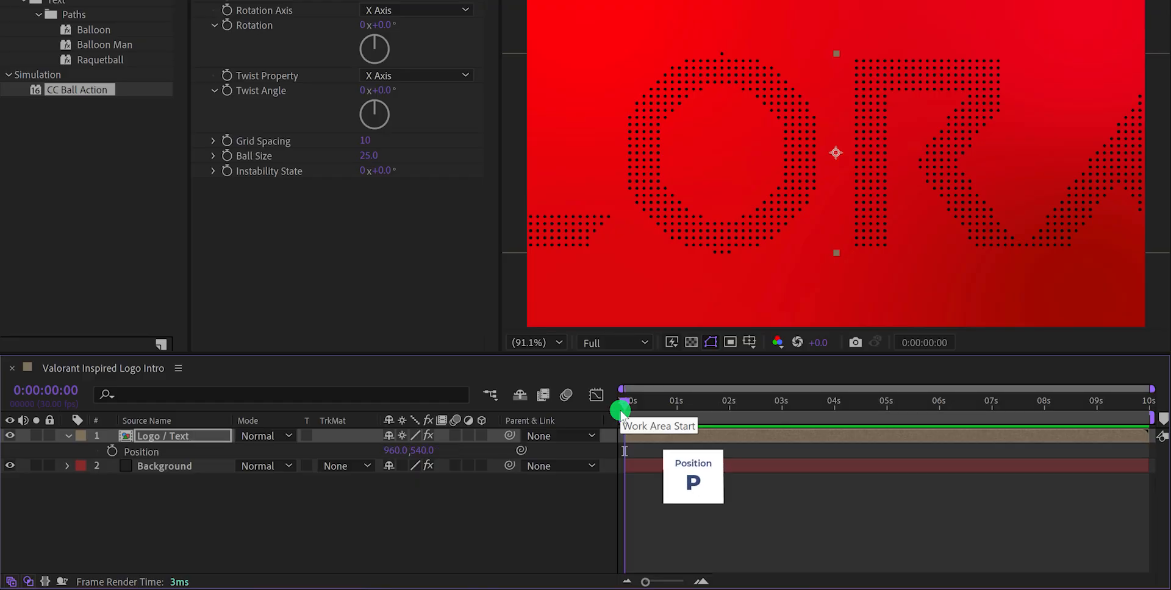
pyautogui.moveTo(624, 408); pyautogui.dragTo(649, 413)
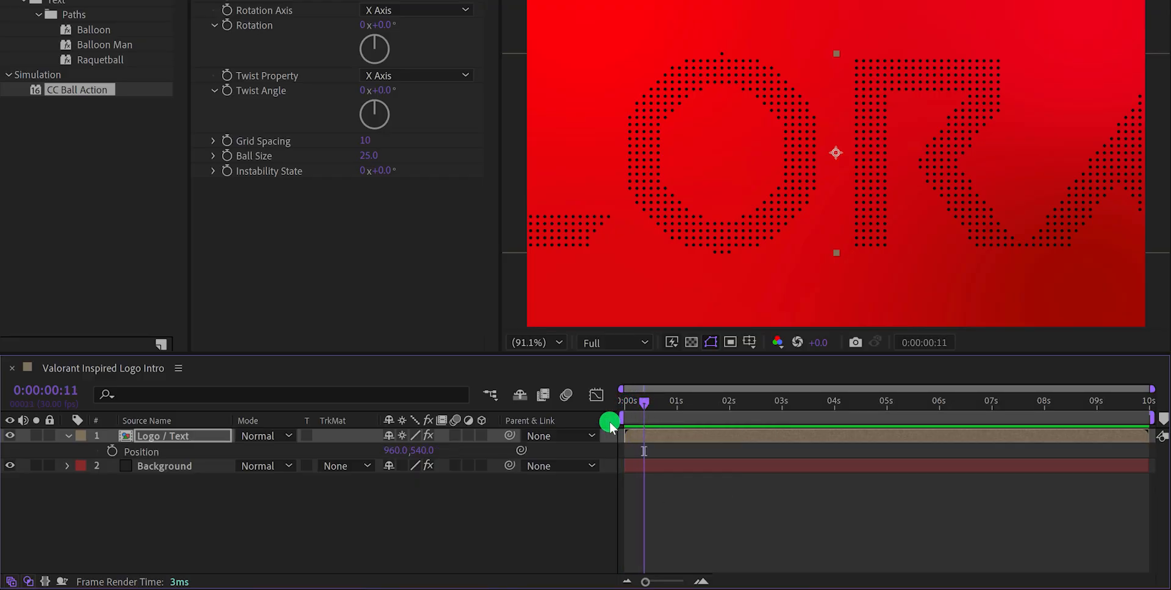
pyautogui.click(113, 451)
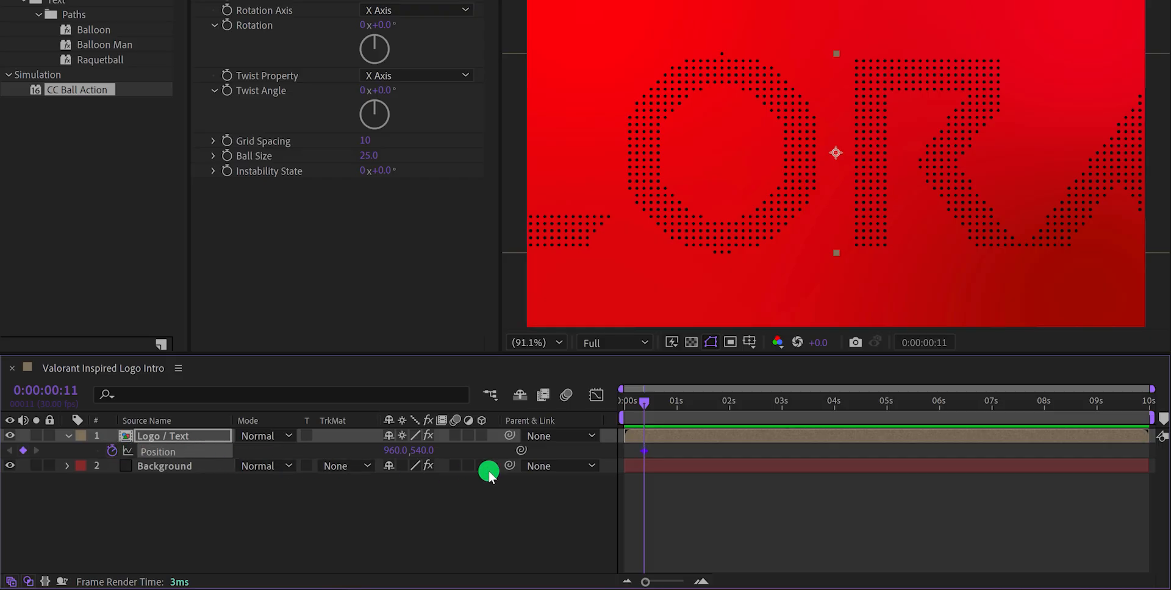
pyautogui.click(620, 407)
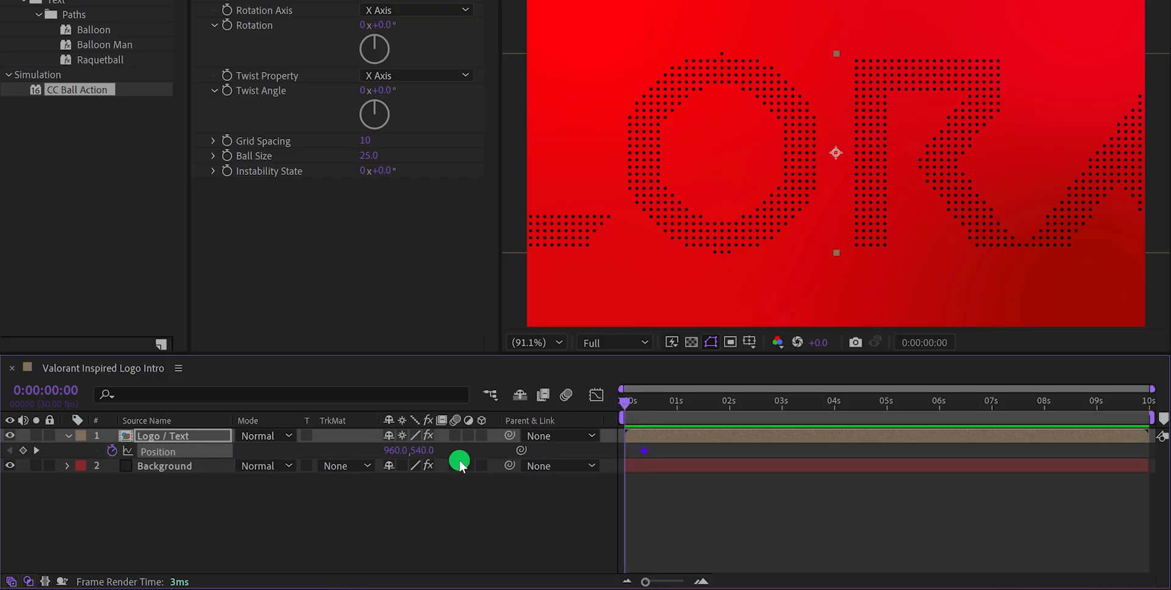
pyautogui.moveTo(387, 450); pyautogui.dragTo(516, 453)
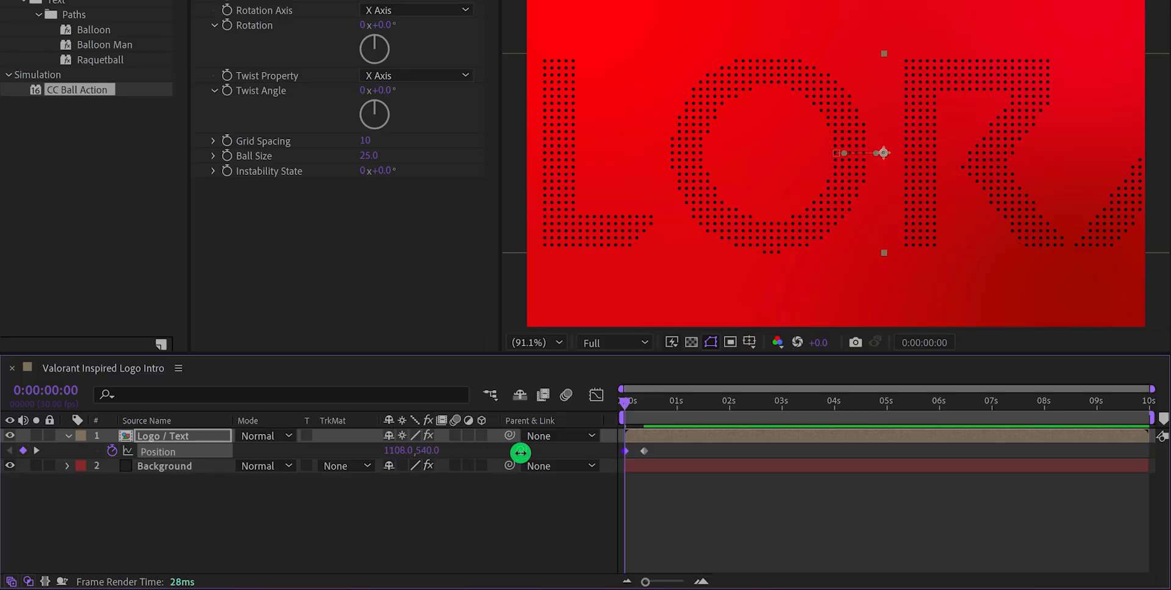
# Apply Easy Ease to both Logo / Text position keyframes and sharpen their speed graph into a narrow central peak, previewing the motion
pyautogui.click(646, 452)
pyautogui.click(622, 456)
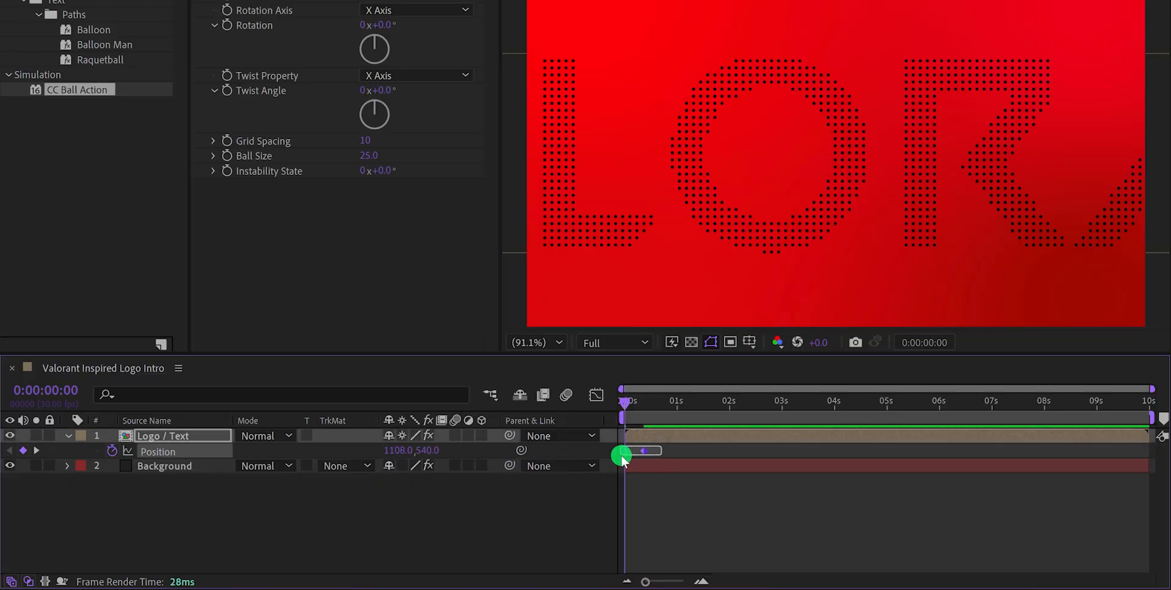
pyautogui.press('F9')
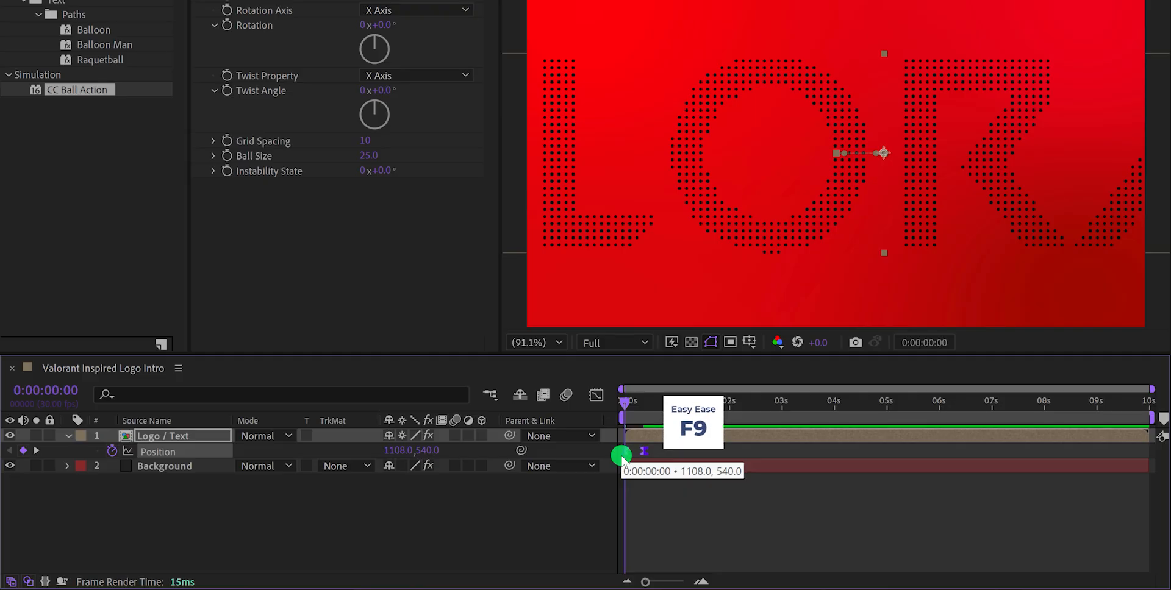
pyautogui.click(596, 395)
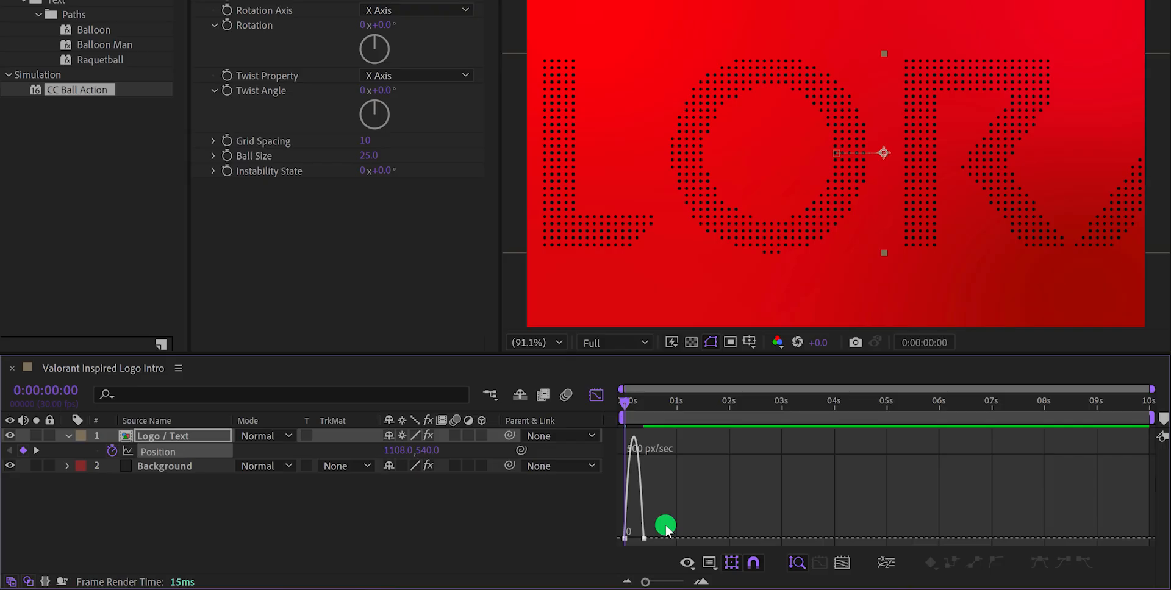
pyautogui.rightClick(659, 473)
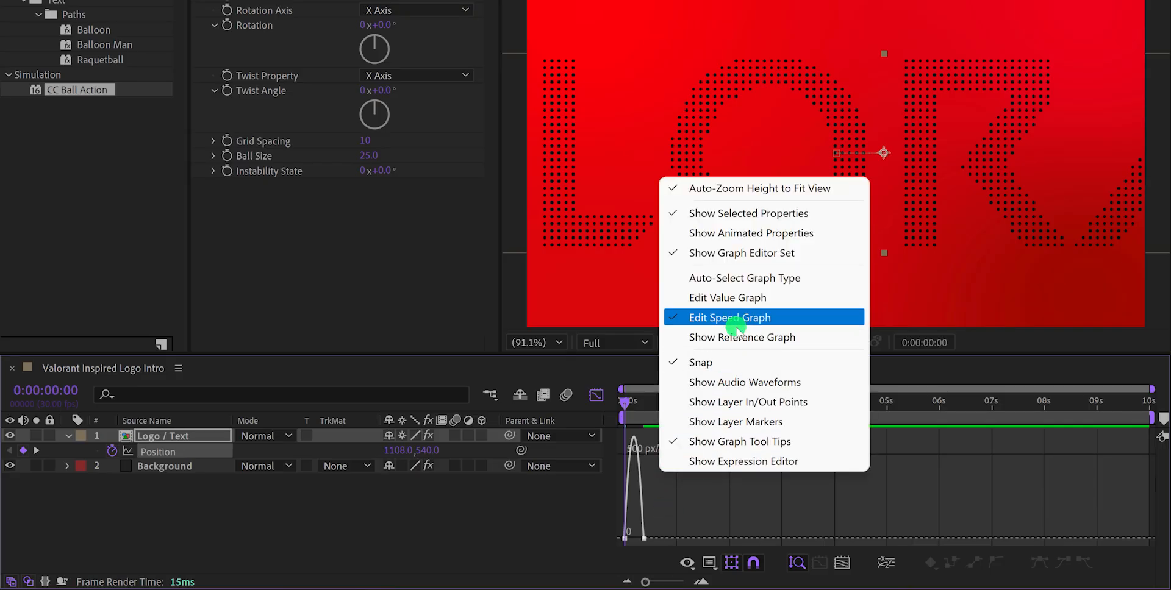
pyautogui.moveTo(674, 519); pyautogui.dragTo(628, 540)
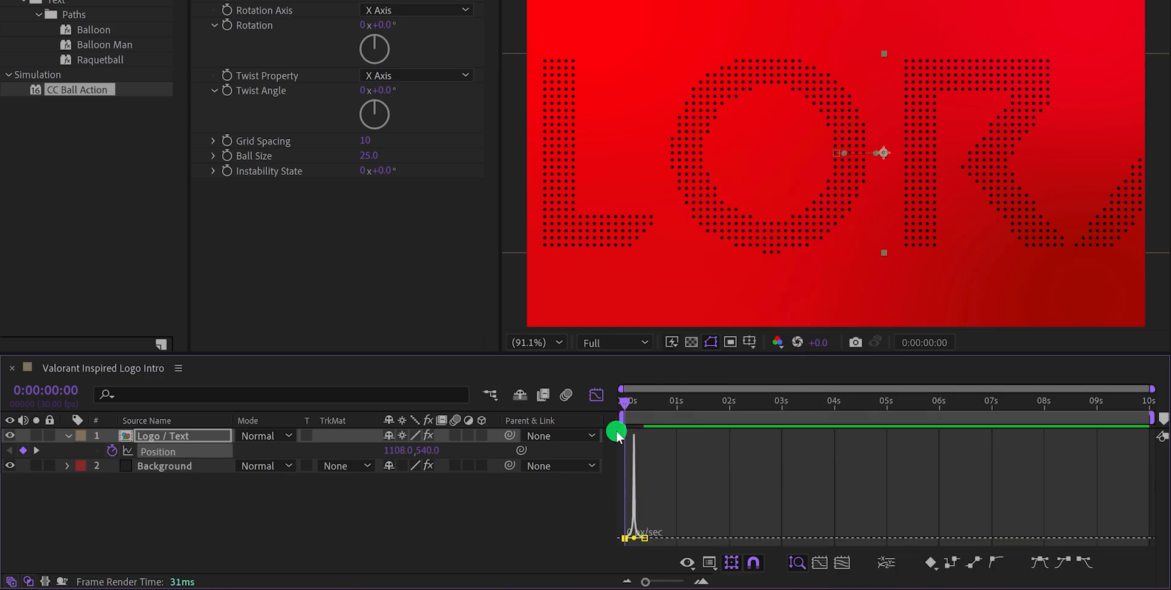
pyautogui.click(599, 397)
pyautogui.click(660, 488)
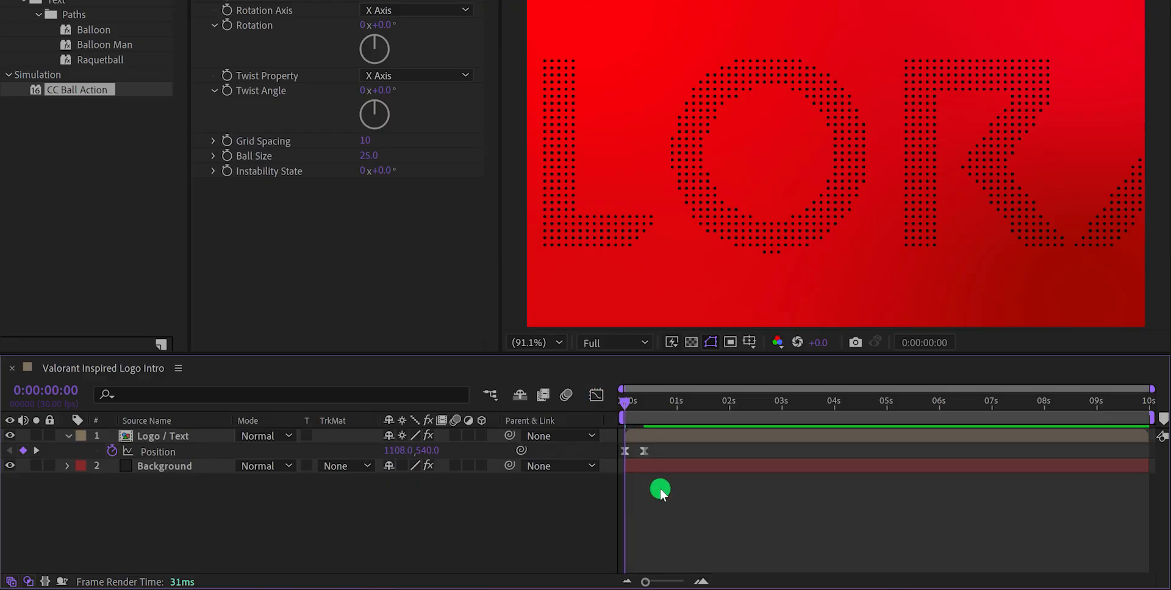
pyautogui.press('space')
# Split the Logo / Text layer at 0:00:00:06, between its two position keyframes
pyautogui.moveTo(647, 405); pyautogui.dragTo(636, 415)
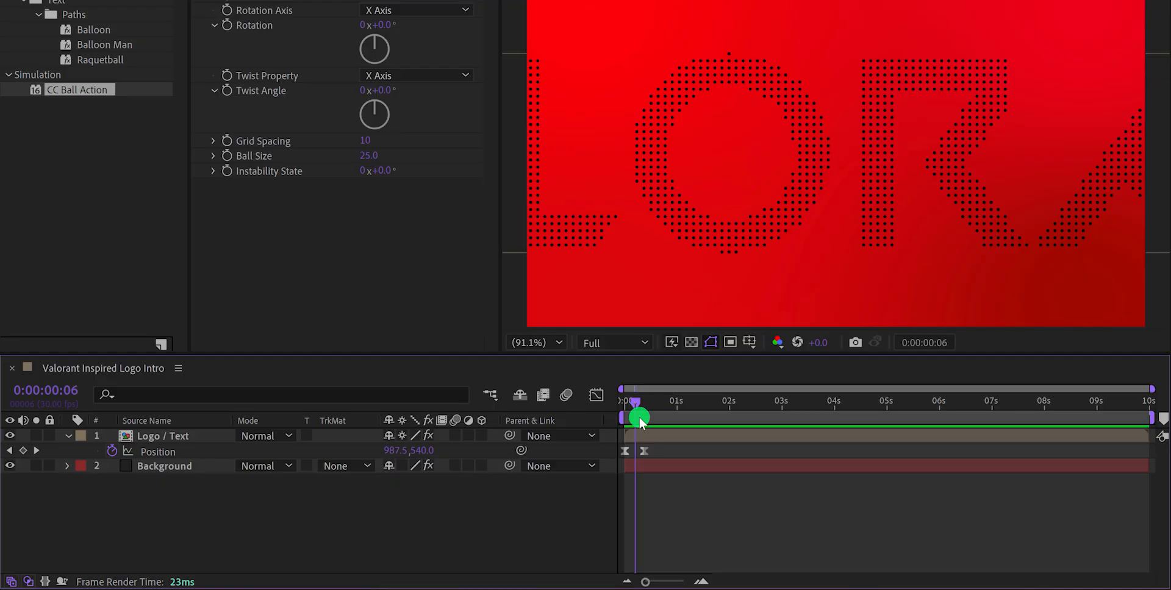
pyautogui.click(646, 437)
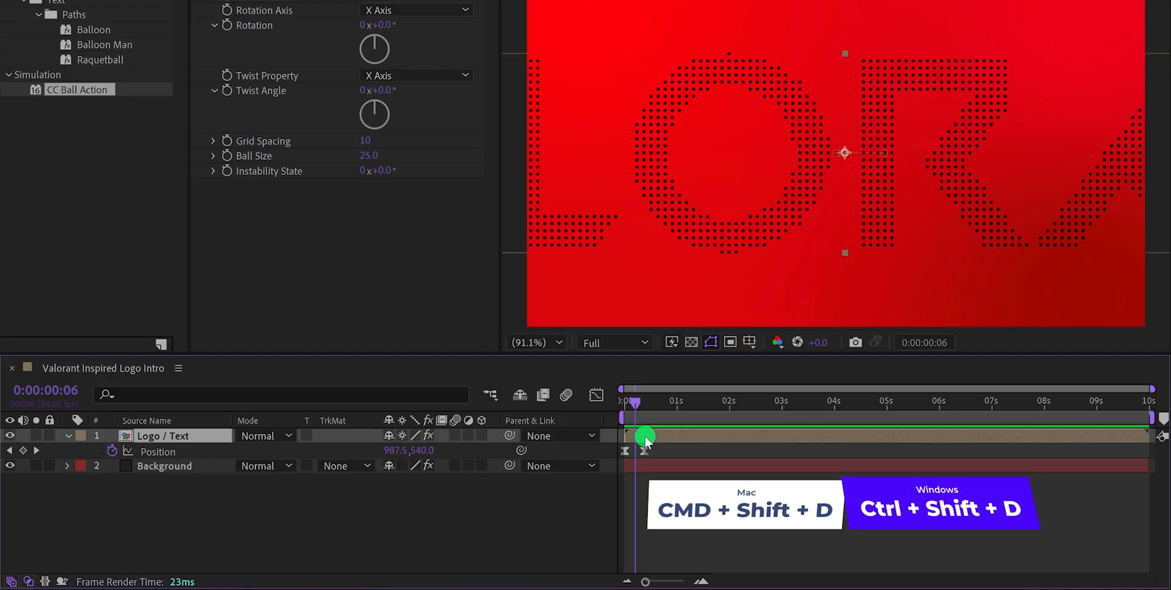
pyautogui.hotkey('ctrl', 'shift', 'd')
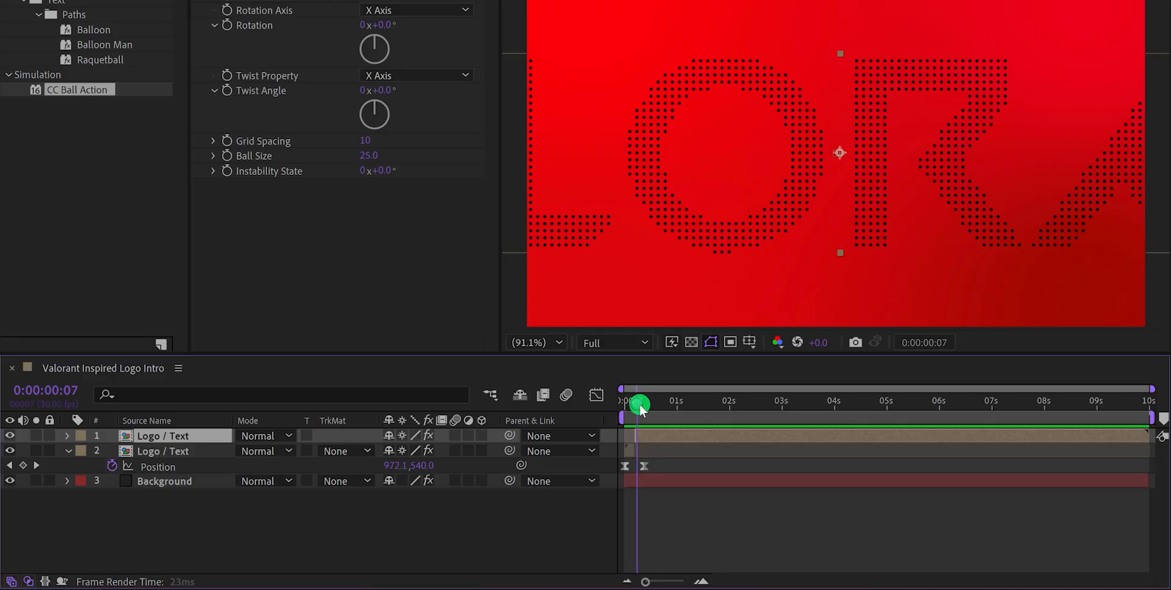
# Remove the CC Ball Action effect from the second part of the split Logo / Text layer
pyautogui.moveTo(640, 407); pyautogui.dragTo(641, 408)
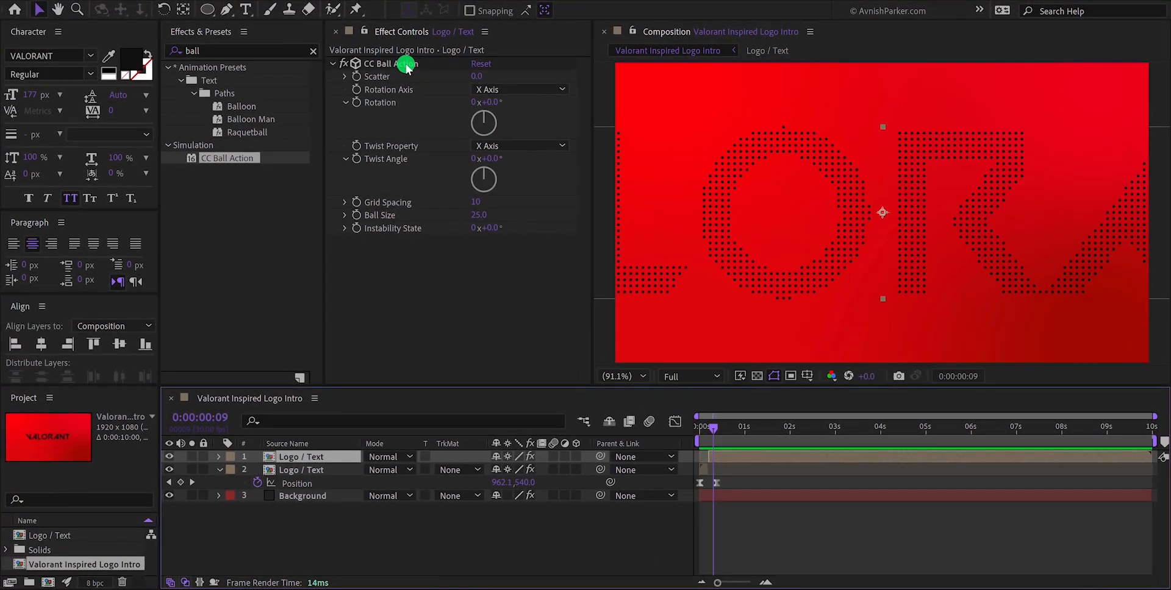
pyautogui.click(405, 64)
pyautogui.press('Delete')
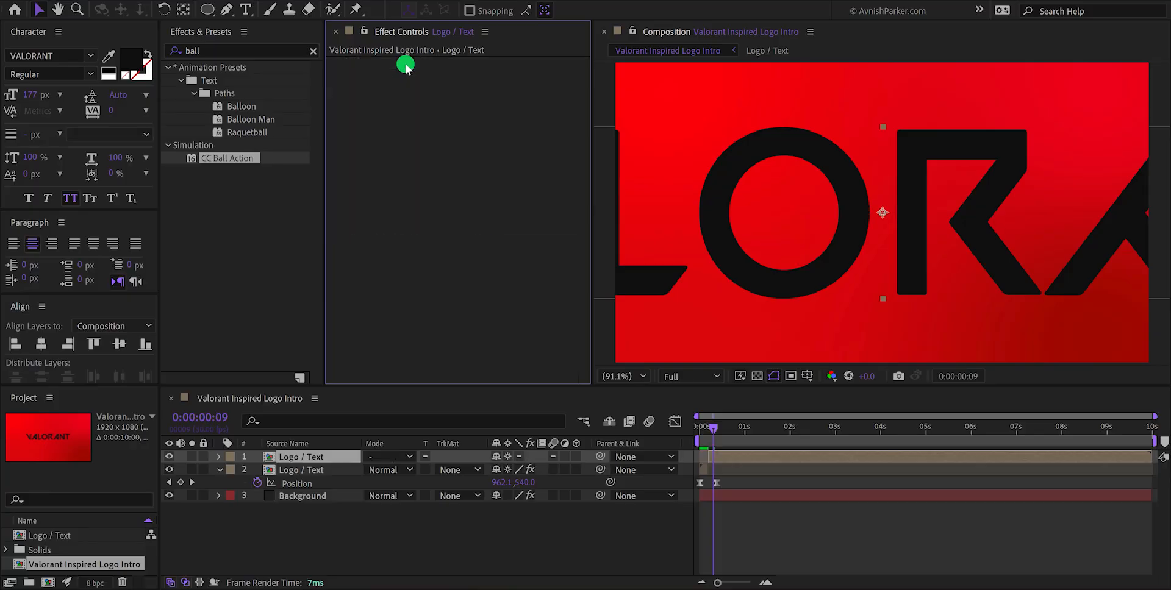
# Create a 1920 x 1080 solid layer named "Glitch Map" above the logo layers
pyautogui.rightClick(349, 534)
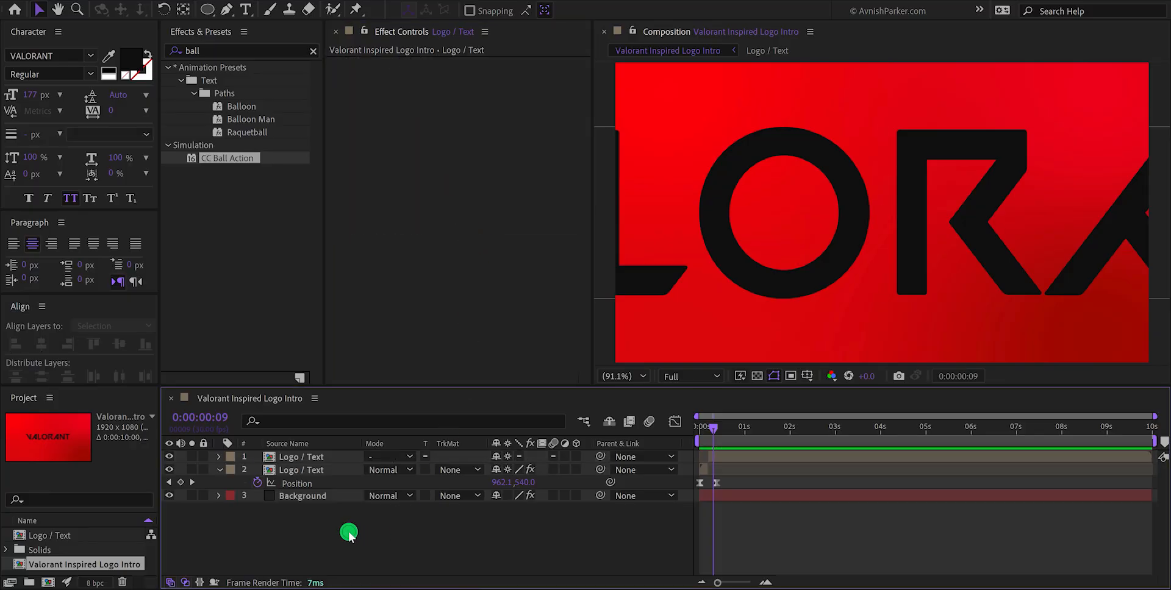
pyautogui.moveTo(523, 356)
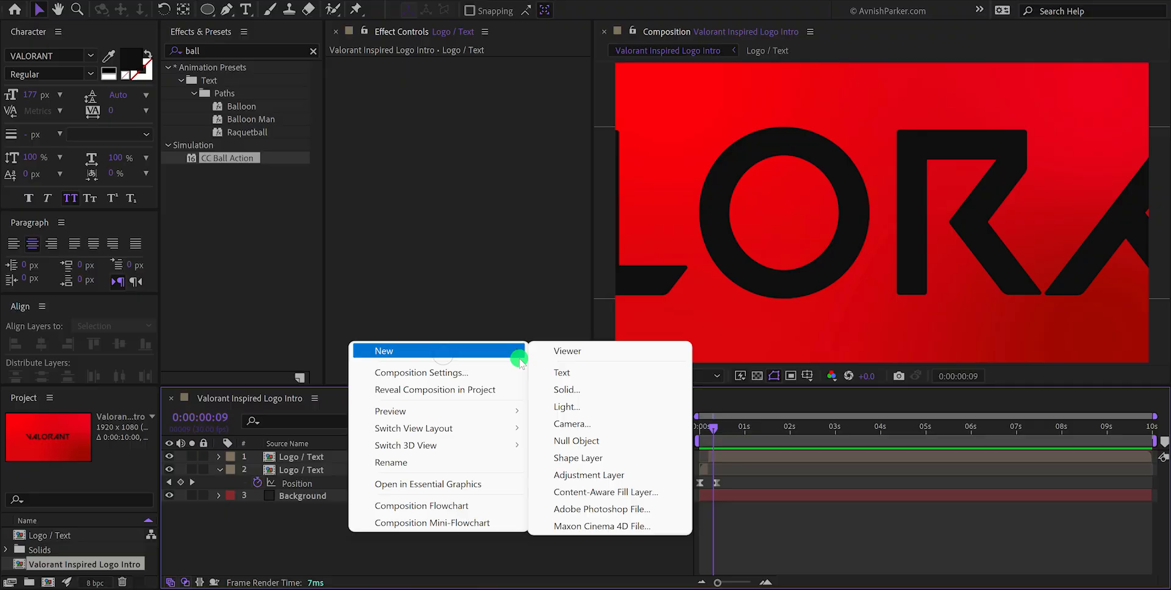
pyautogui.click(596, 389)
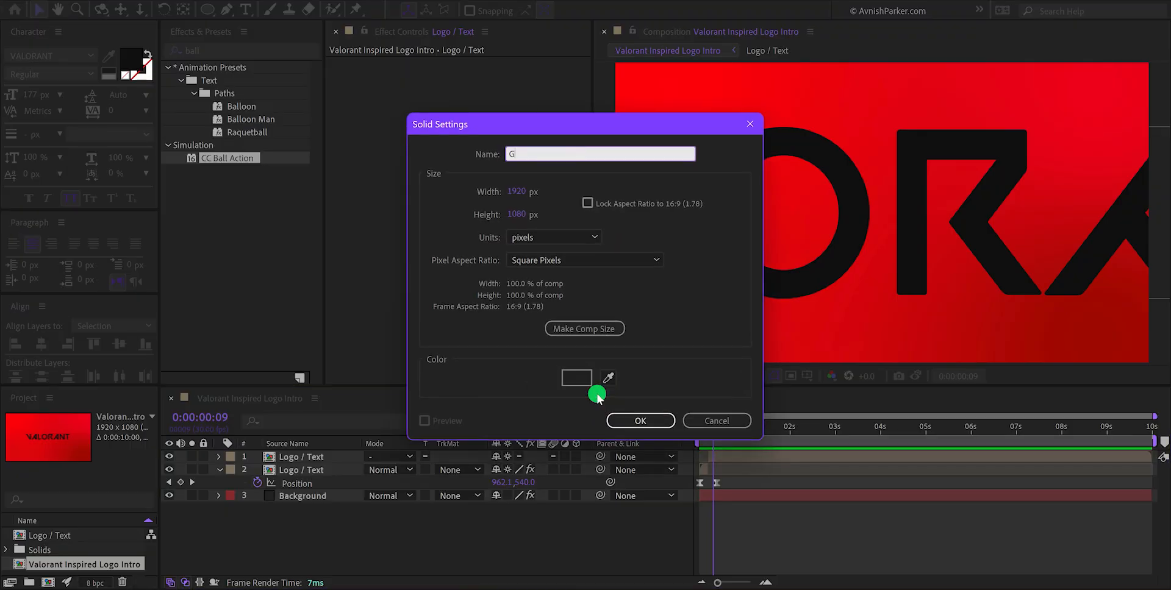
pyautogui.write('Glitch Map')
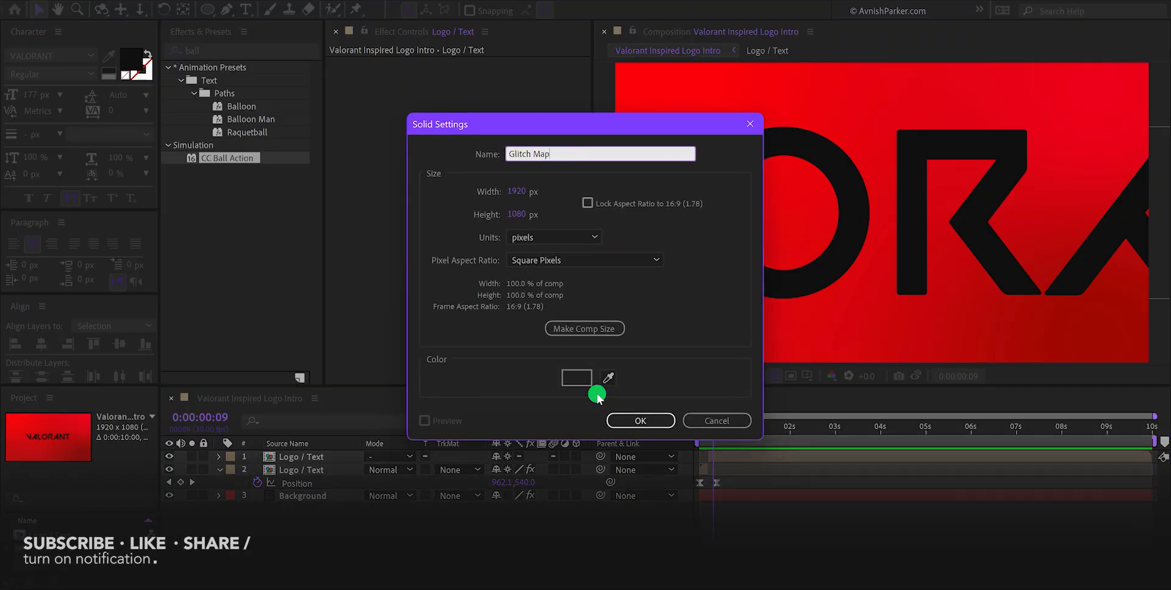
pyautogui.click(619, 421)
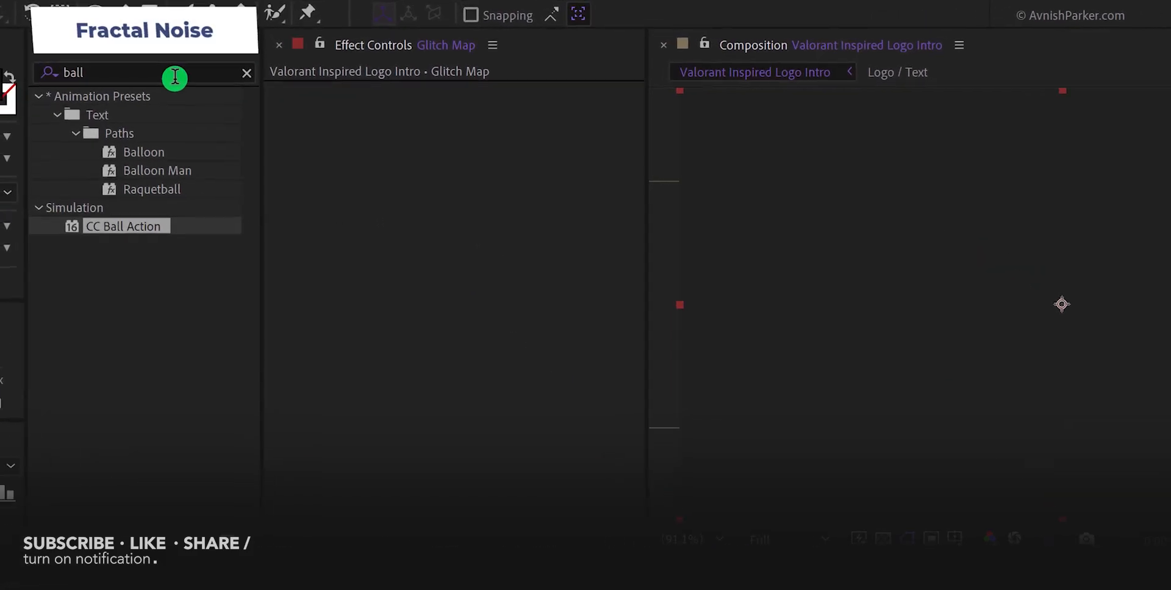
# Find the Fractal Noise effect and apply it to the Glitch Map layer
pyautogui.doubleClick(175, 75)
pyautogui.write('noi')
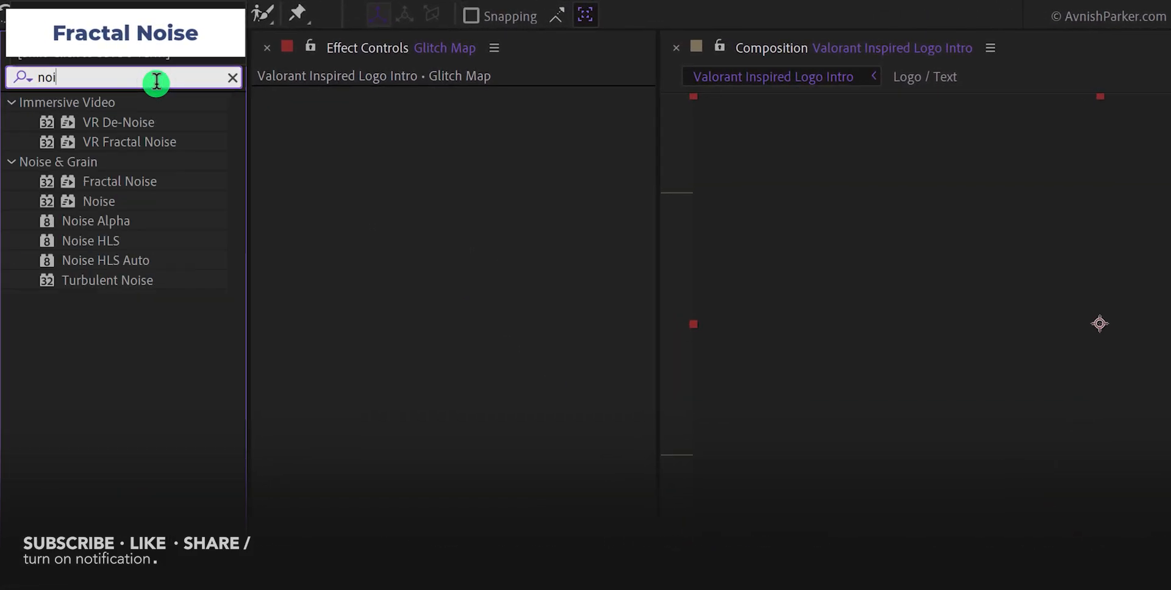
pyautogui.write('se')
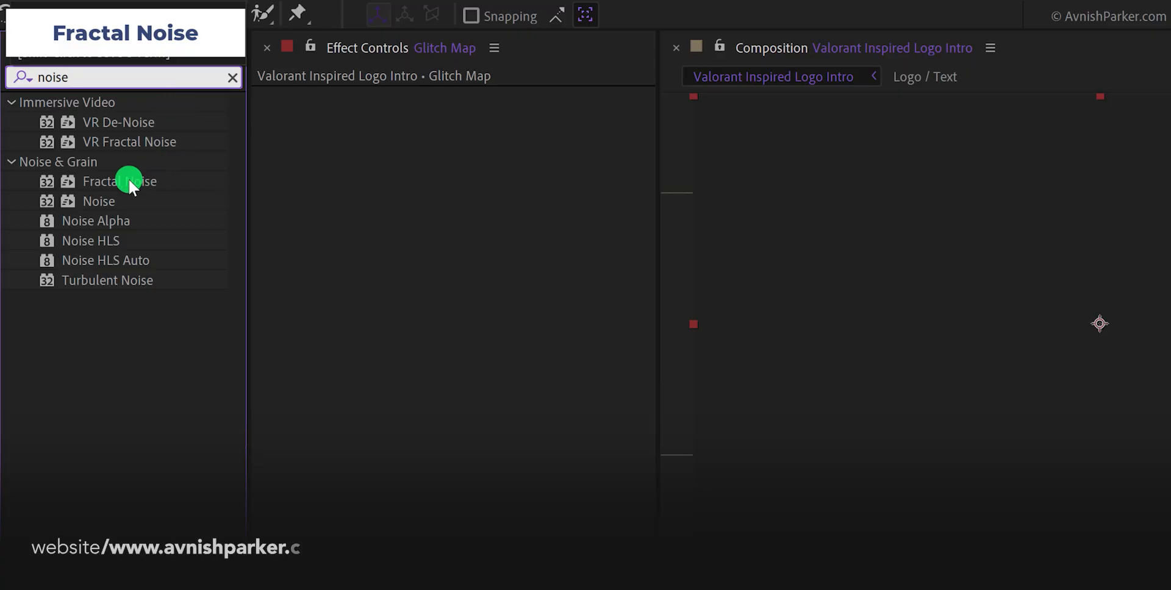
pyautogui.moveTo(129, 182); pyautogui.dragTo(375, 212)
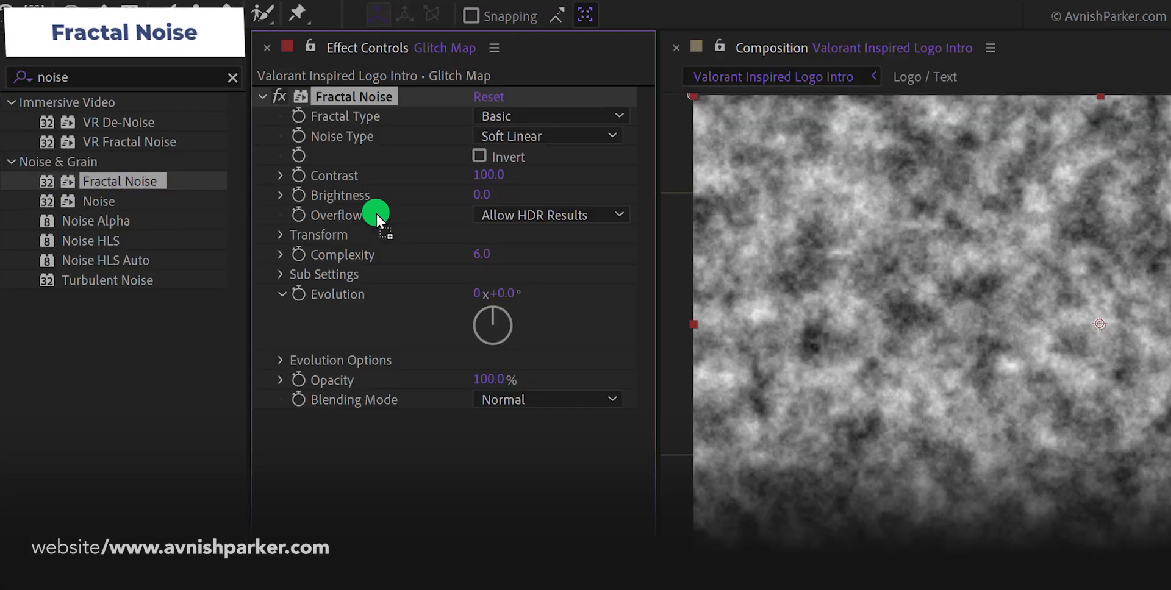
# Find the stylize Mosaic effect and apply it to the Glitch Map layer below Fractal Noise
pyautogui.doubleClick(155, 76)
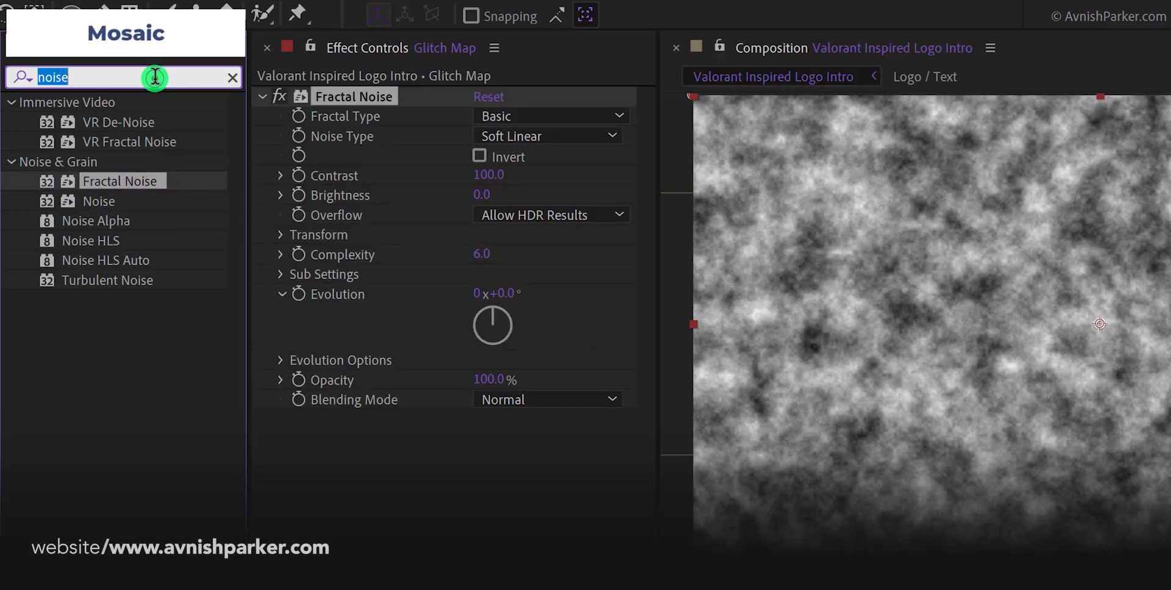
pyautogui.write('mos')
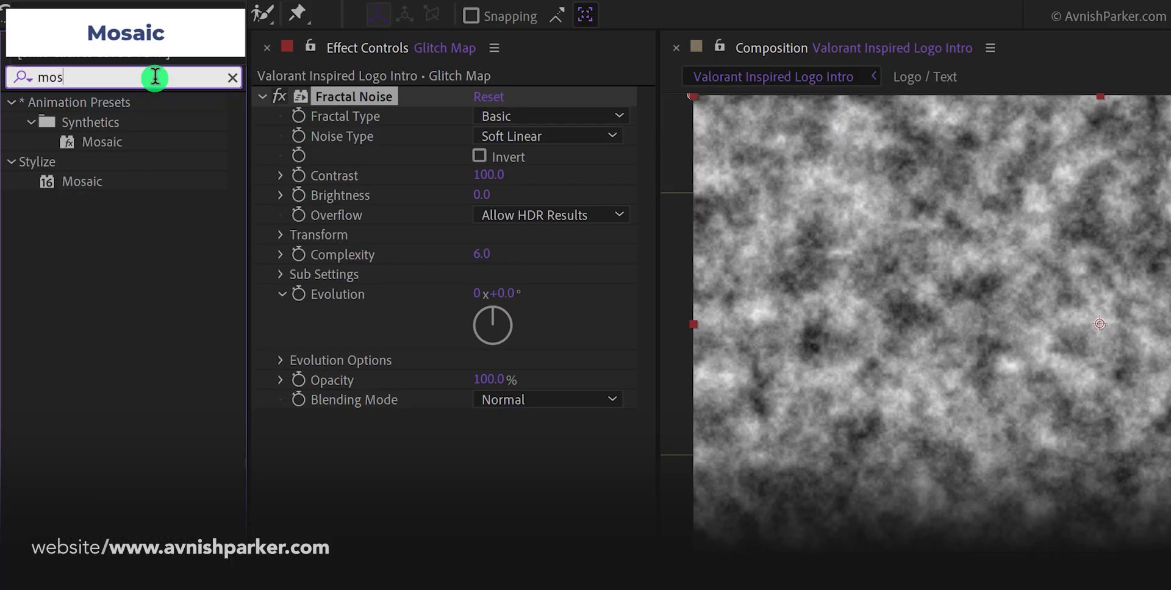
pyautogui.moveTo(81, 182); pyautogui.dragTo(400, 463)
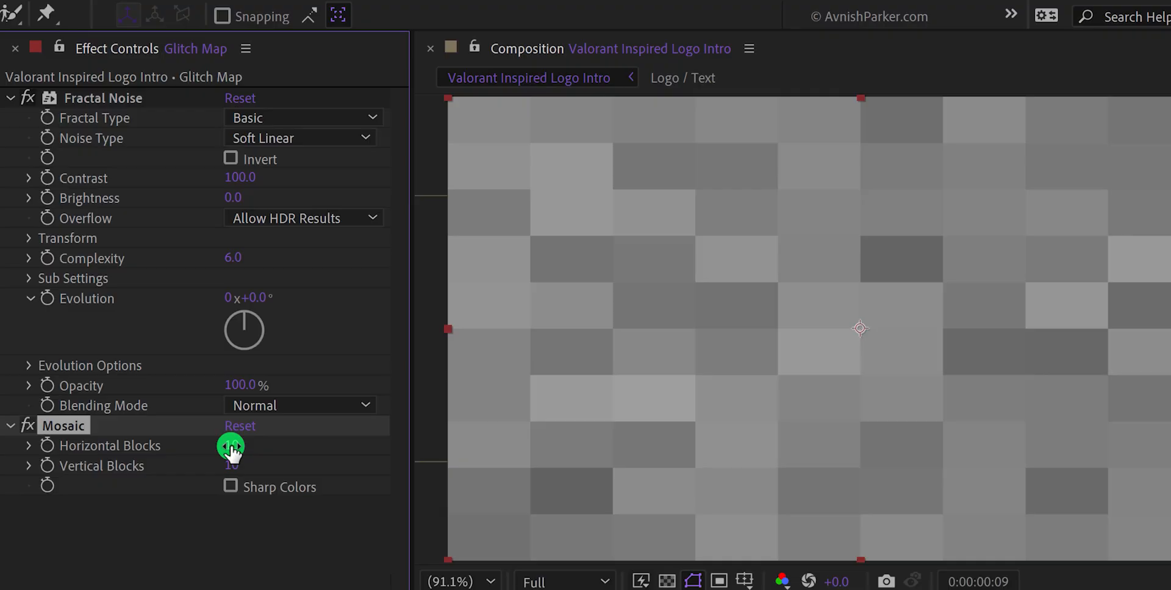
# Set the Mosaic effect to 5 horizontal blocks and 20 vertical blocks, and enable Sharp Colors
pyautogui.click(231, 447)
pyautogui.write('5')
pyautogui.press('Return')
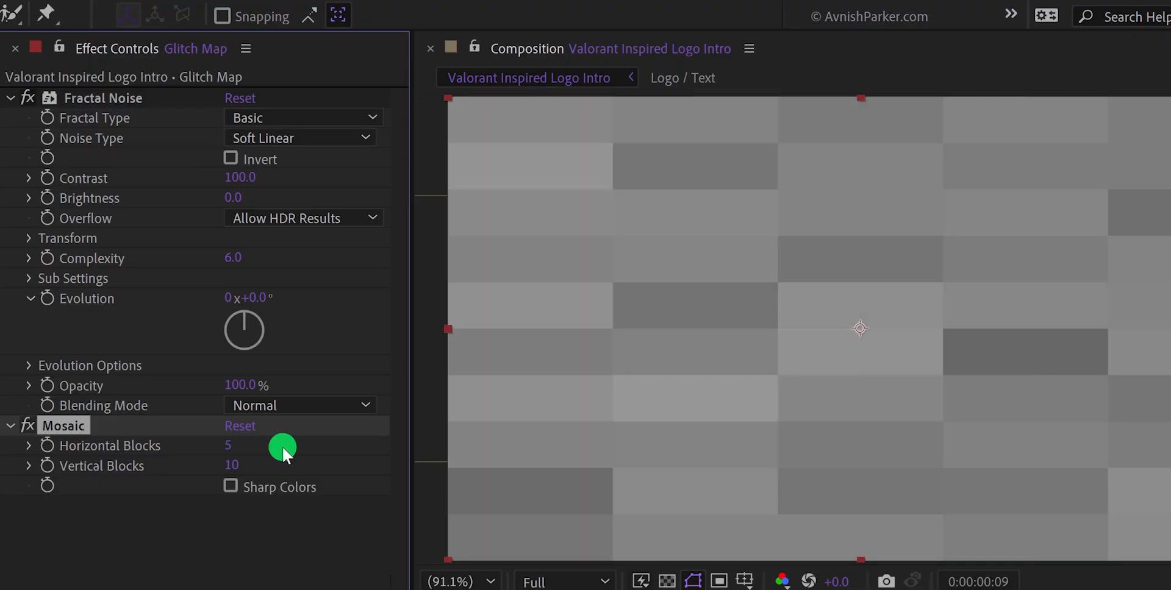
pyautogui.click(233, 466)
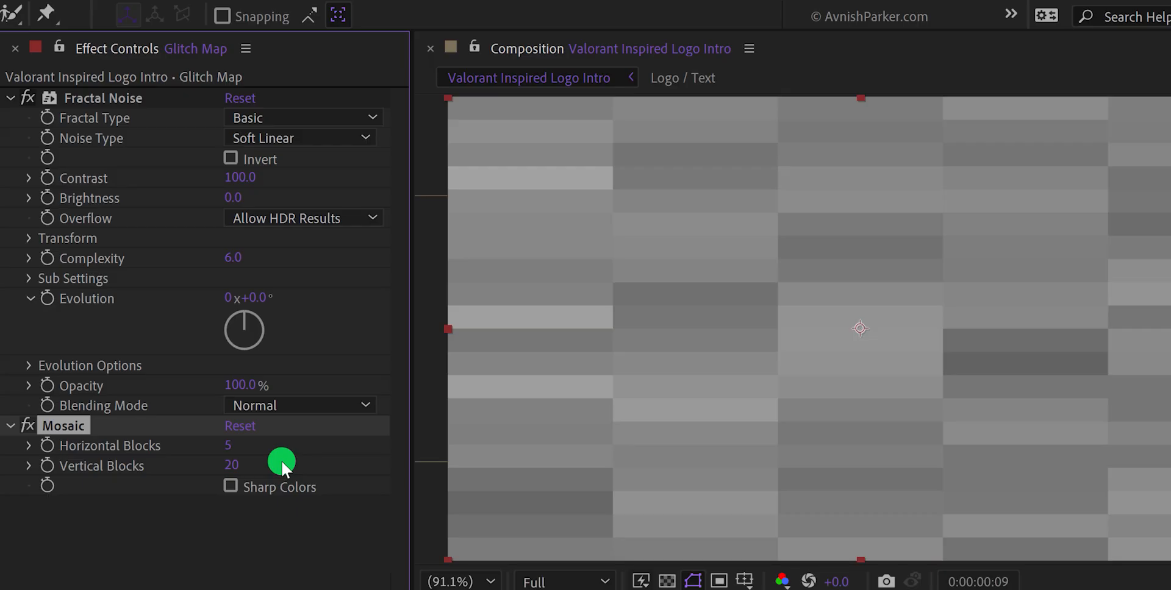
pyautogui.click(275, 488)
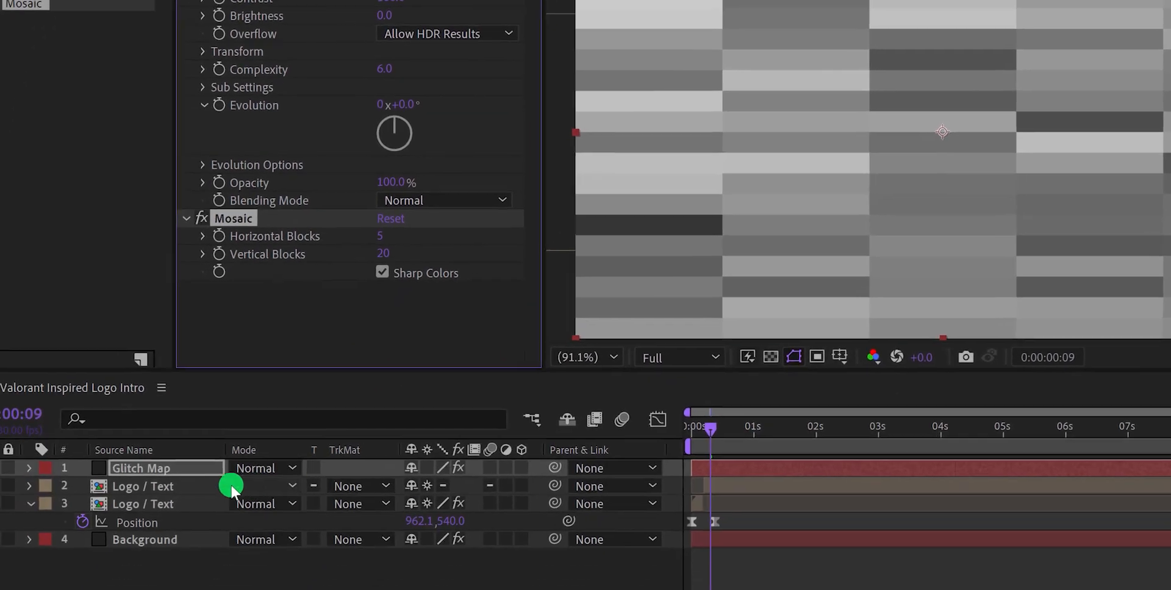
# Pre-compose the Glitch Map layer as "Glitch Map" with all attributes moved into the new composition, and hide it
pyautogui.rightClick(162, 468)
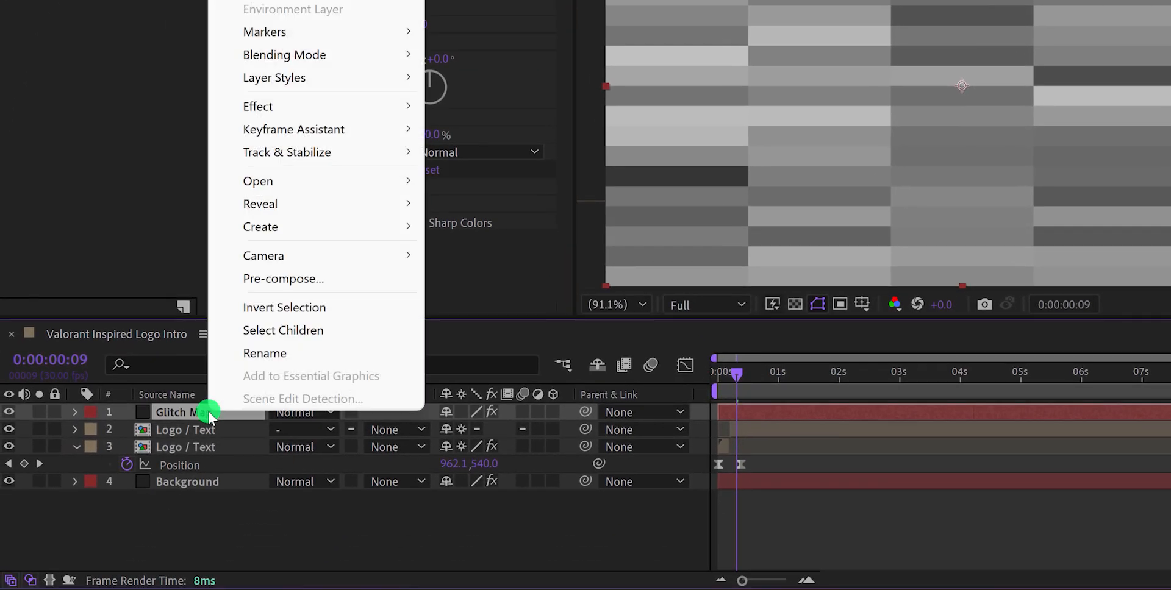
pyautogui.click(333, 282)
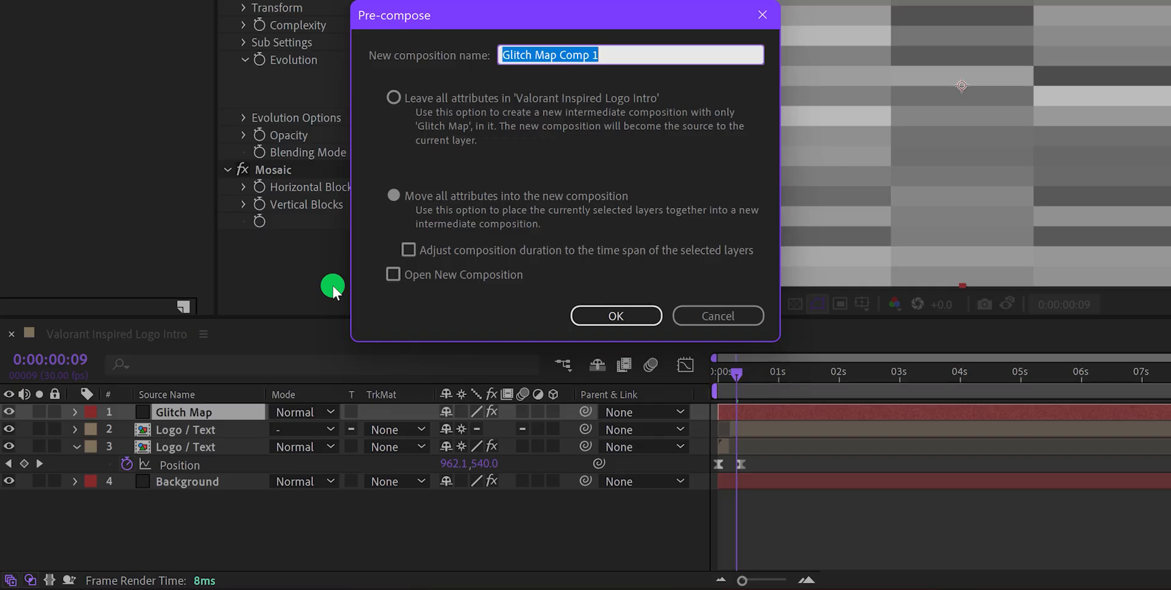
pyautogui.press('End')
pyautogui.press('BackSpace')
pyautogui.press('BackSpace')
pyautogui.press('BackSpace')
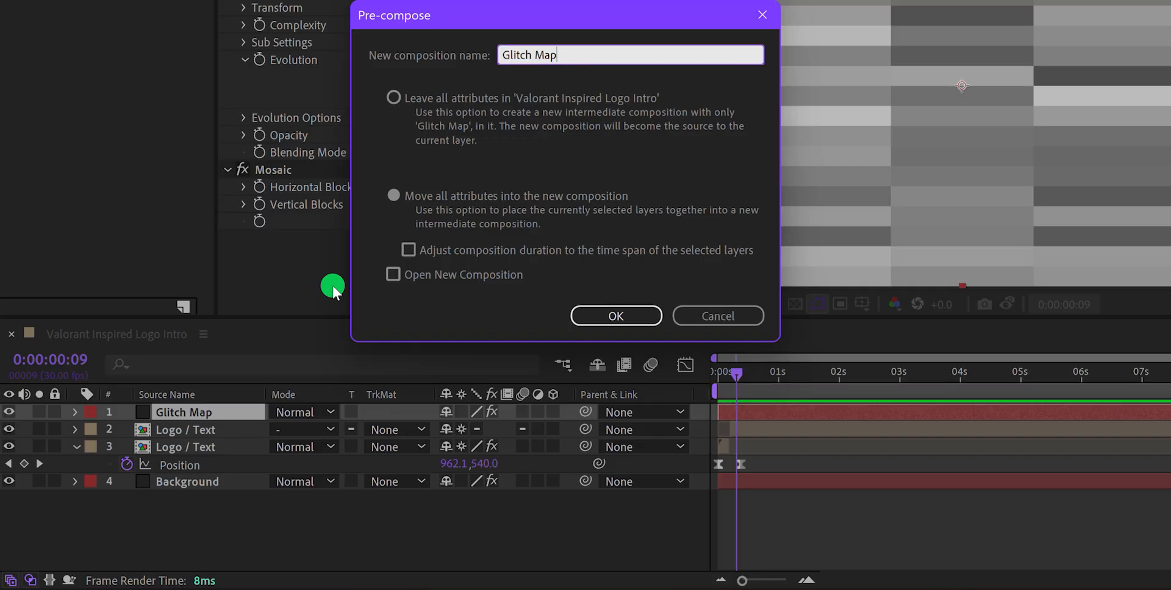
pyautogui.click(434, 195)
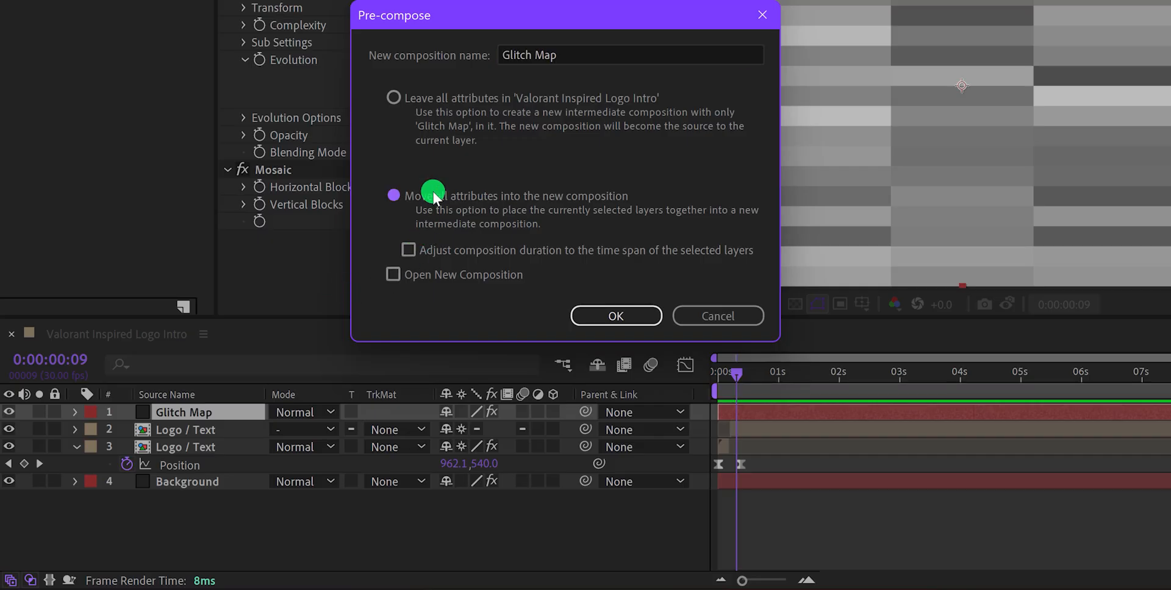
pyautogui.click(600, 315)
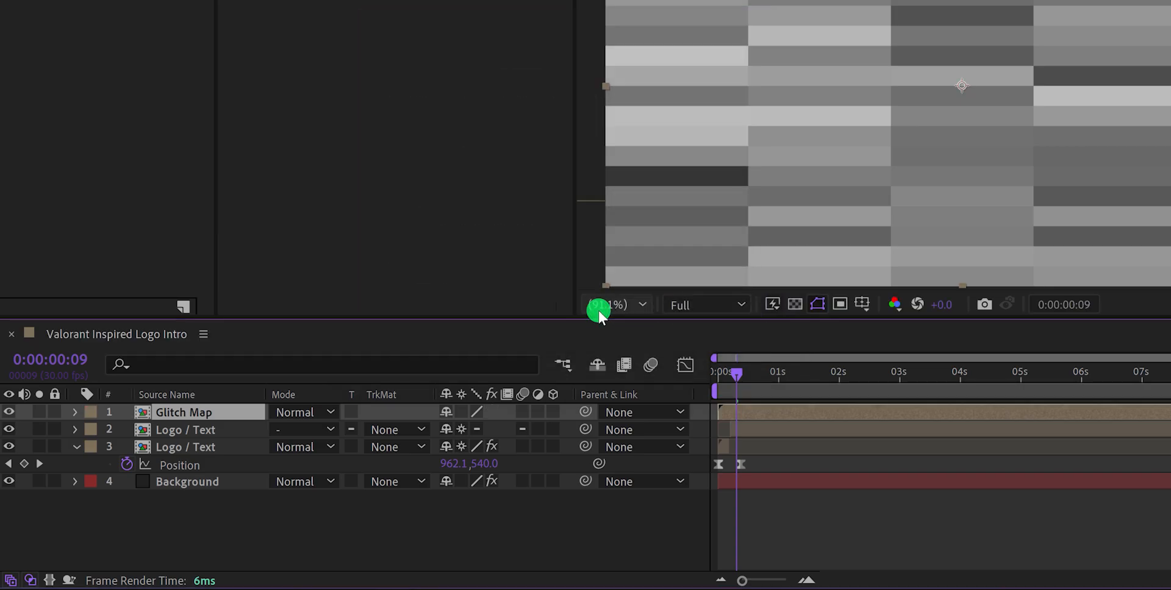
pyautogui.click(9, 412)
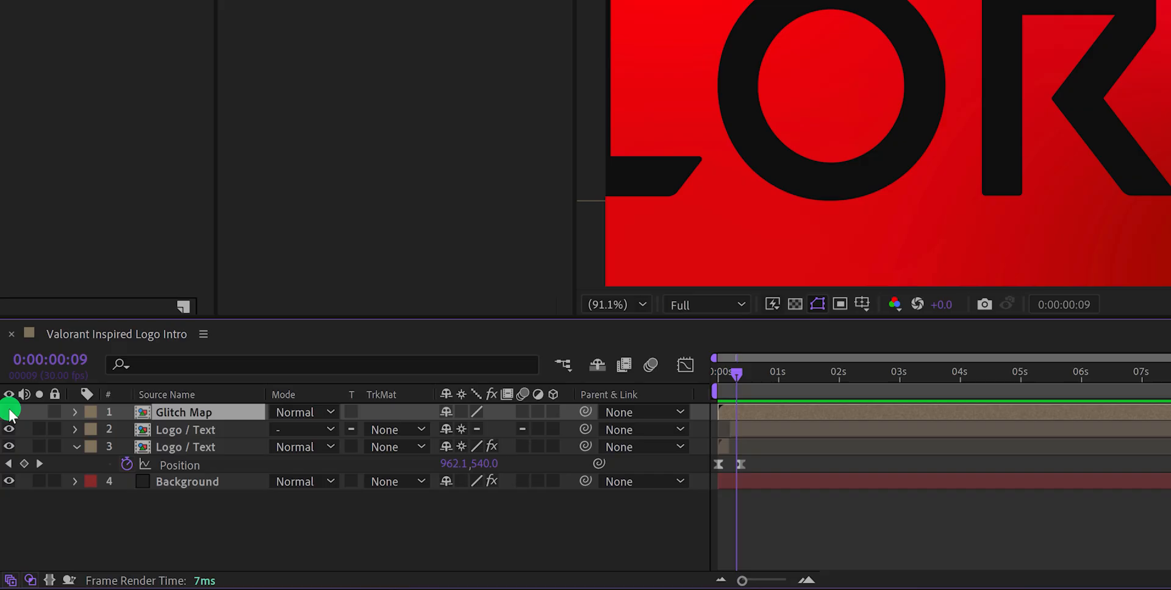
# Apply Time Displacement to the second part of the split Logo / Text layer, using Glitch Map as the displacement layer
pyautogui.click(176, 436)
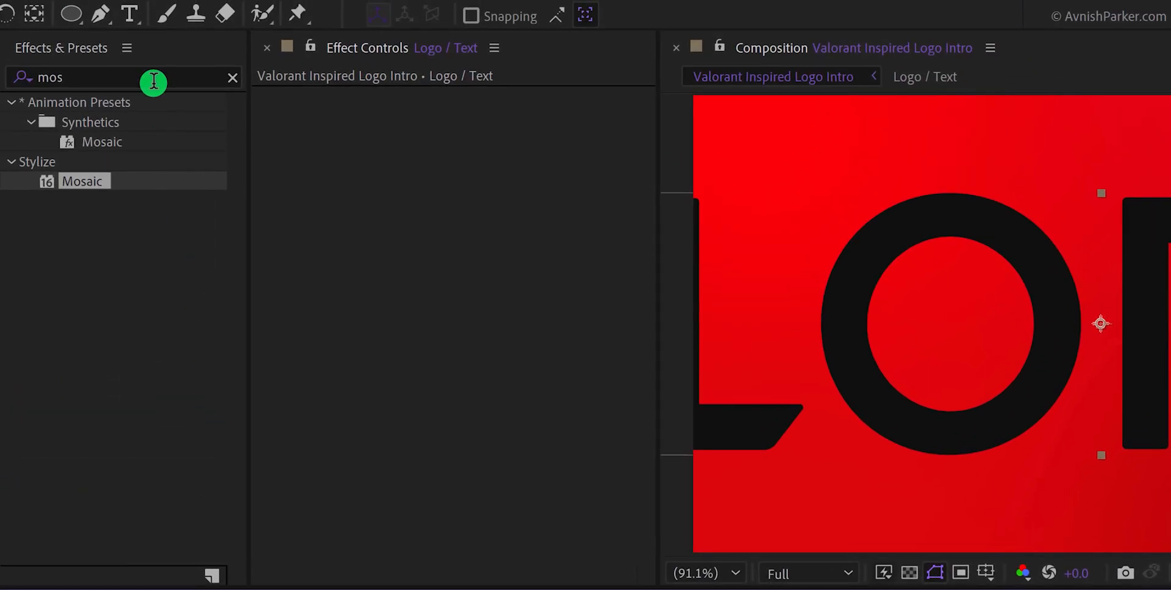
pyautogui.click(154, 81)
pyautogui.write('d')
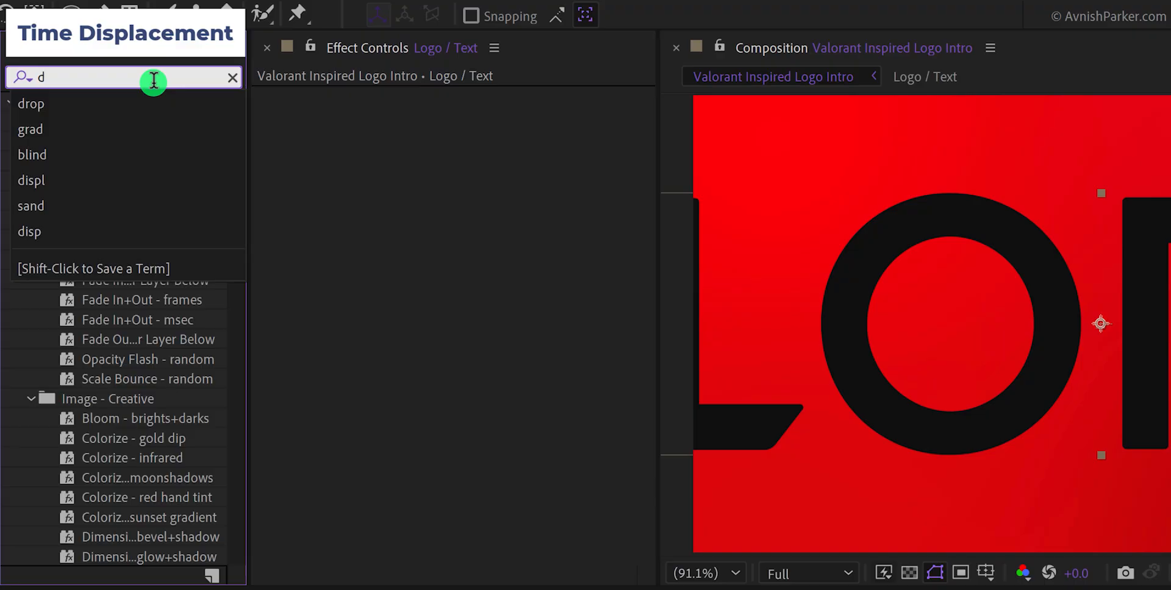
pyautogui.write('ispl')
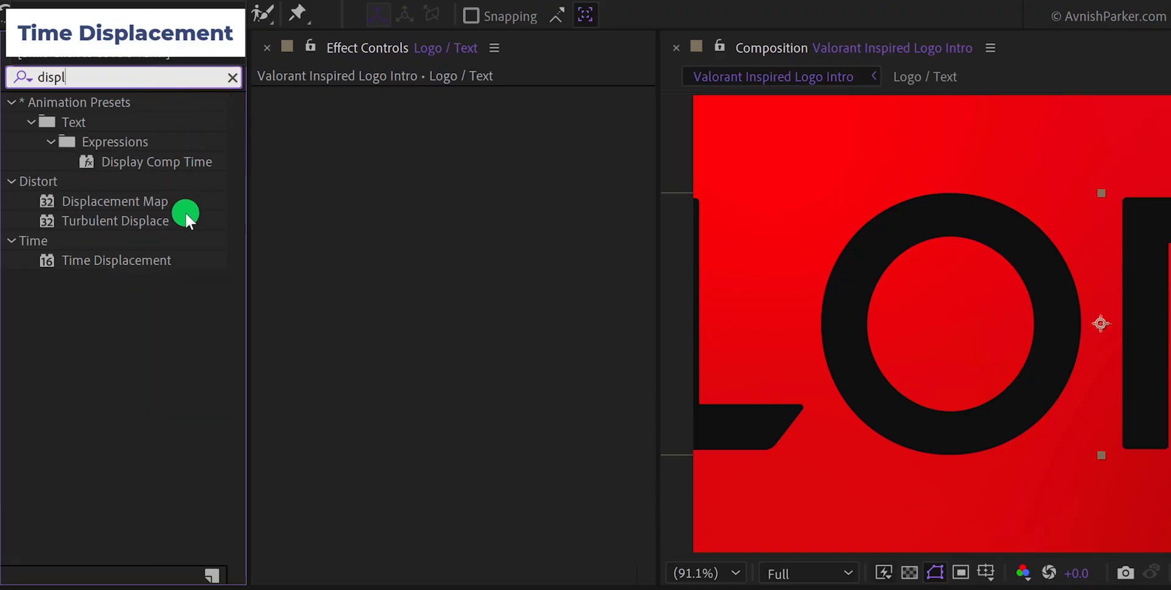
pyautogui.moveTo(117, 260); pyautogui.dragTo(373, 261)
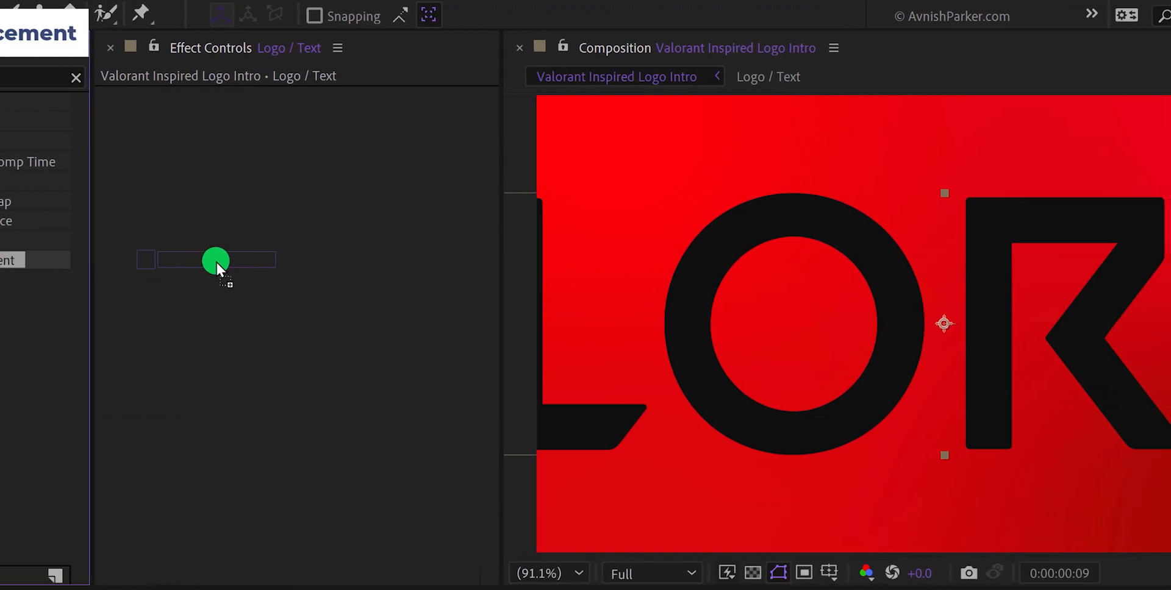
pyautogui.moveTo(216, 261); pyautogui.dragTo(219, 261)
pyautogui.click(360, 117)
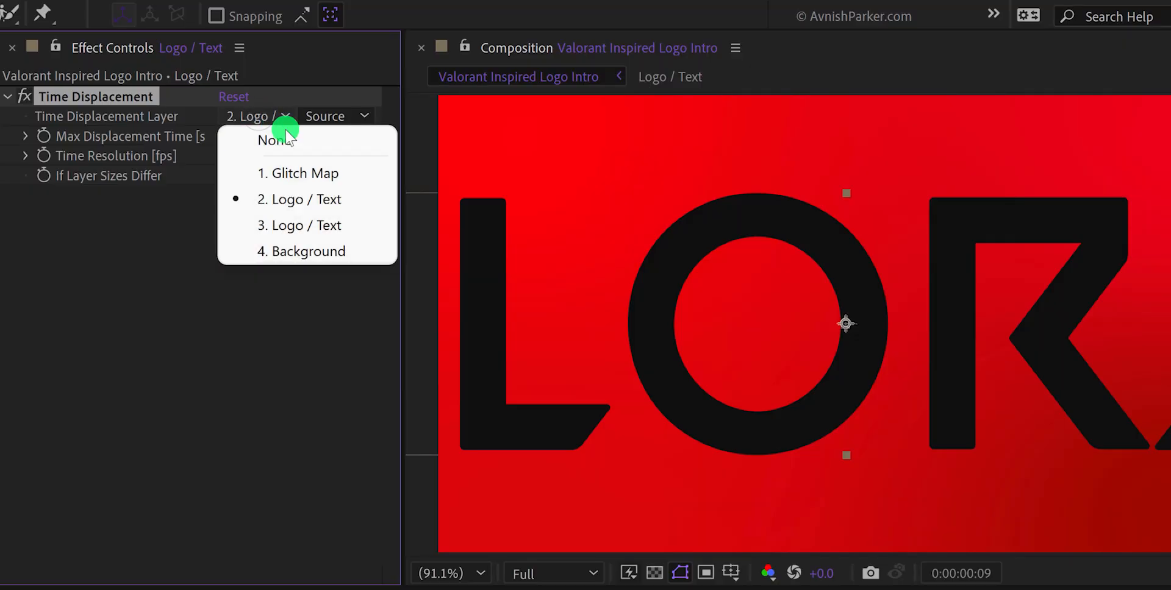
pyautogui.click(317, 173)
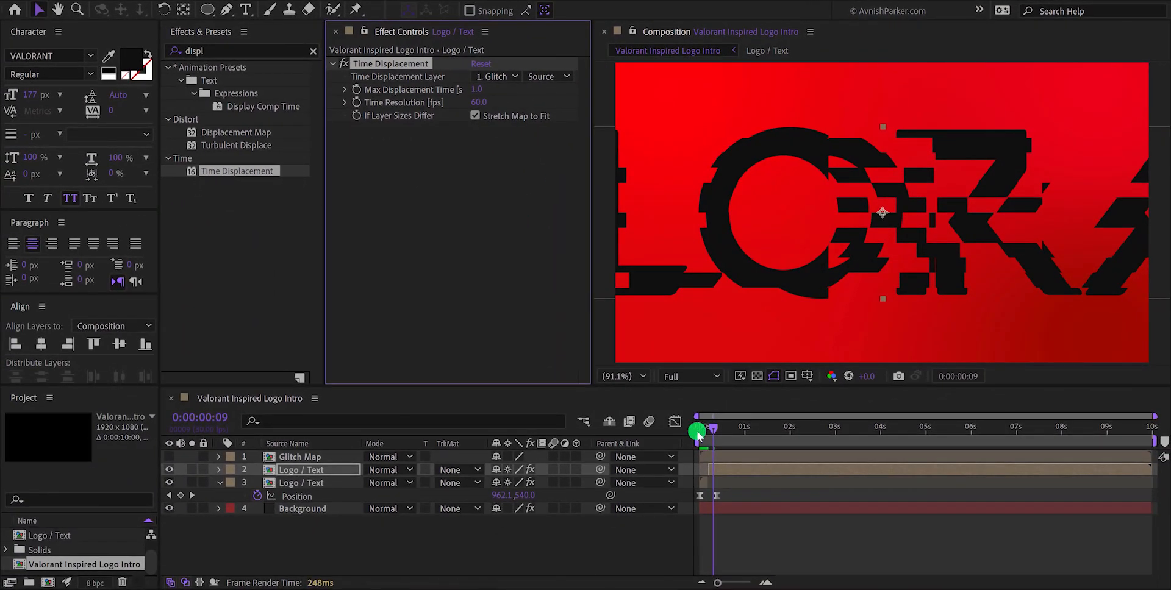
# Split the upper Logo / Text layer at 0:00:00:12, at its last position keyframe
pyautogui.moveTo(708, 430); pyautogui.dragTo(717, 465)
pyautogui.moveTo(652, 450); pyautogui.dragTo(638, 448)
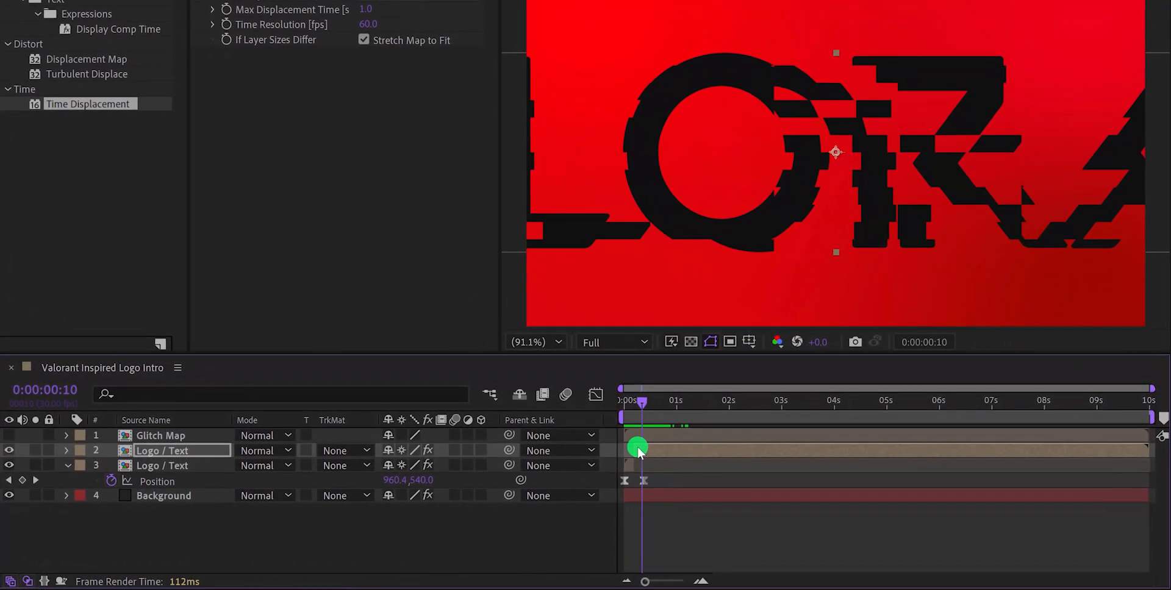
pyautogui.press('p')
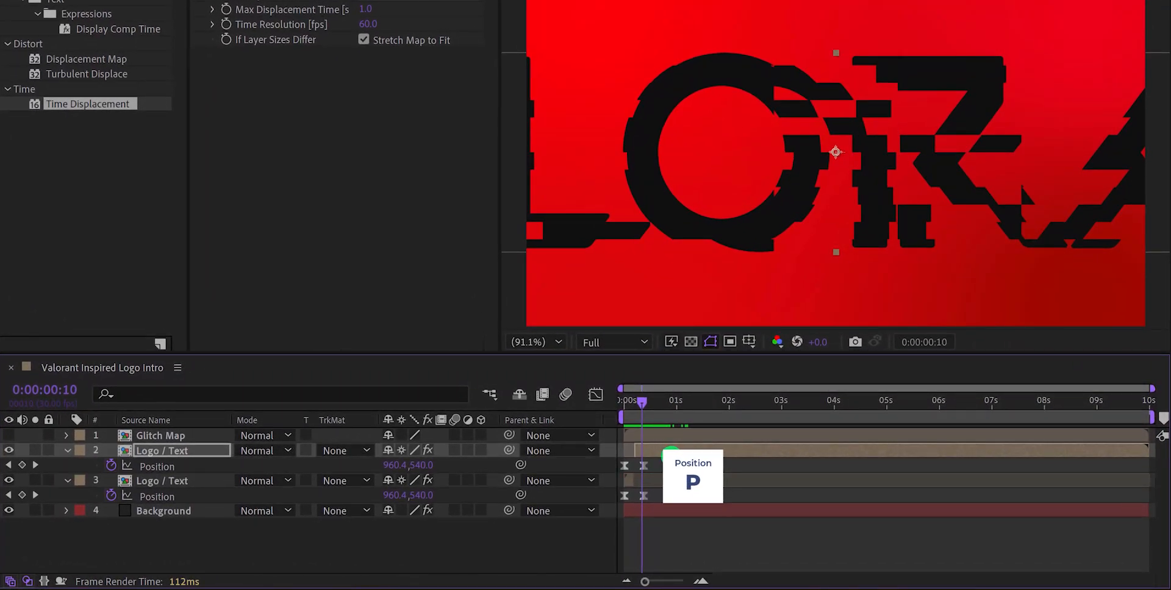
pyautogui.moveTo(645, 405); pyautogui.dragTo(646, 405)
pyautogui.click(657, 450)
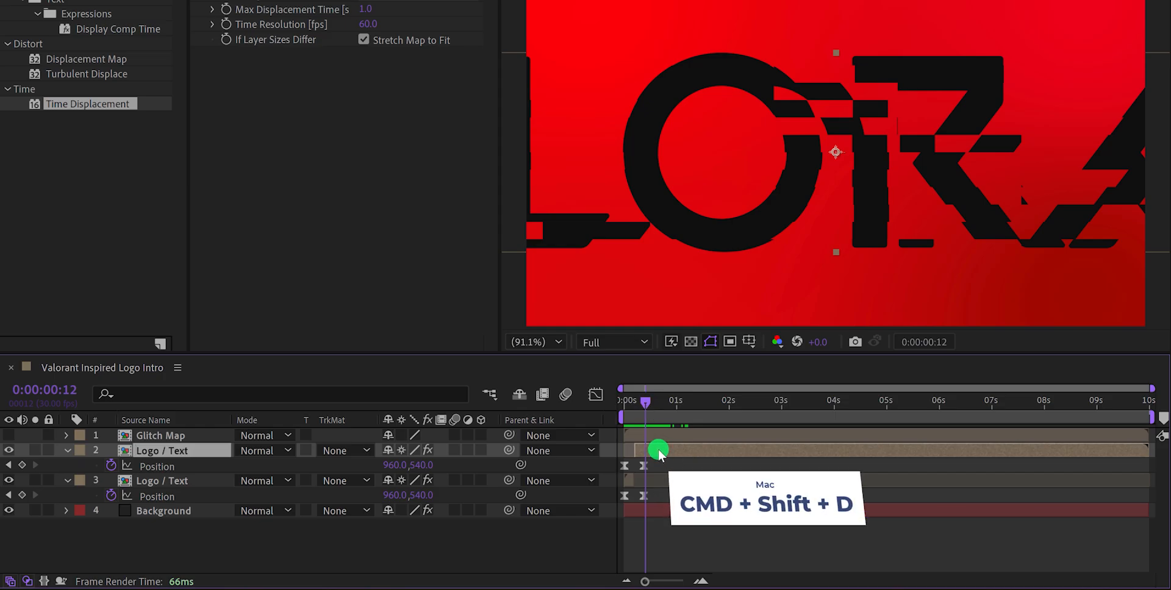
pyautogui.hotkey('ctrl', 'shift', 'd')
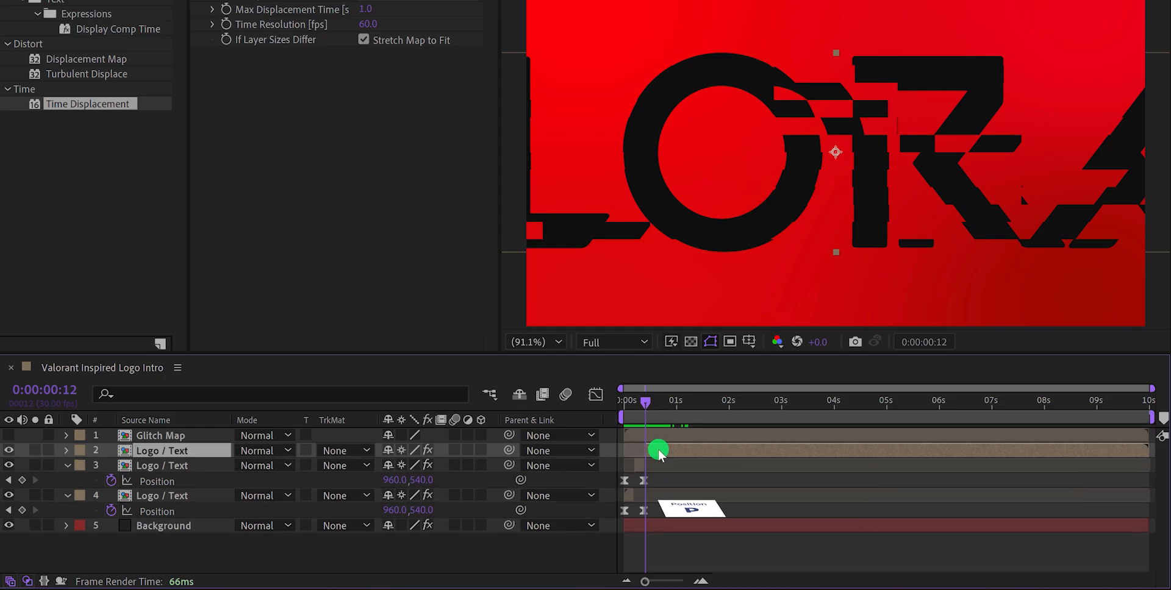
# Clear the new Logo / Text part's position keyframes and keyframe its position at -640, 540 at 0:00:00:12
pyautogui.press('p')
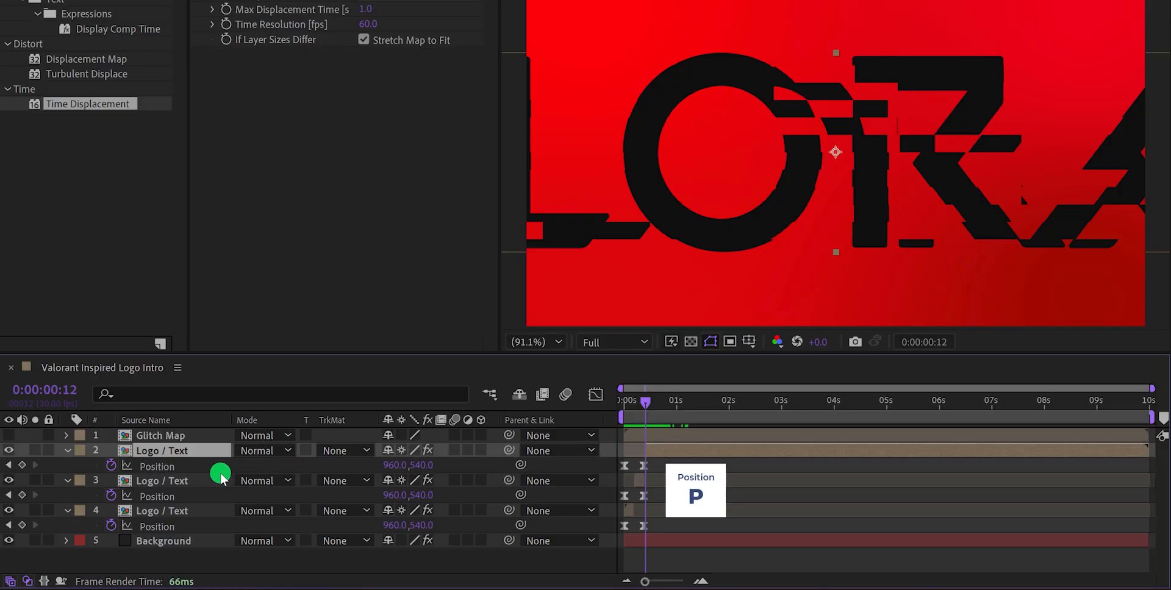
pyautogui.click(111, 465)
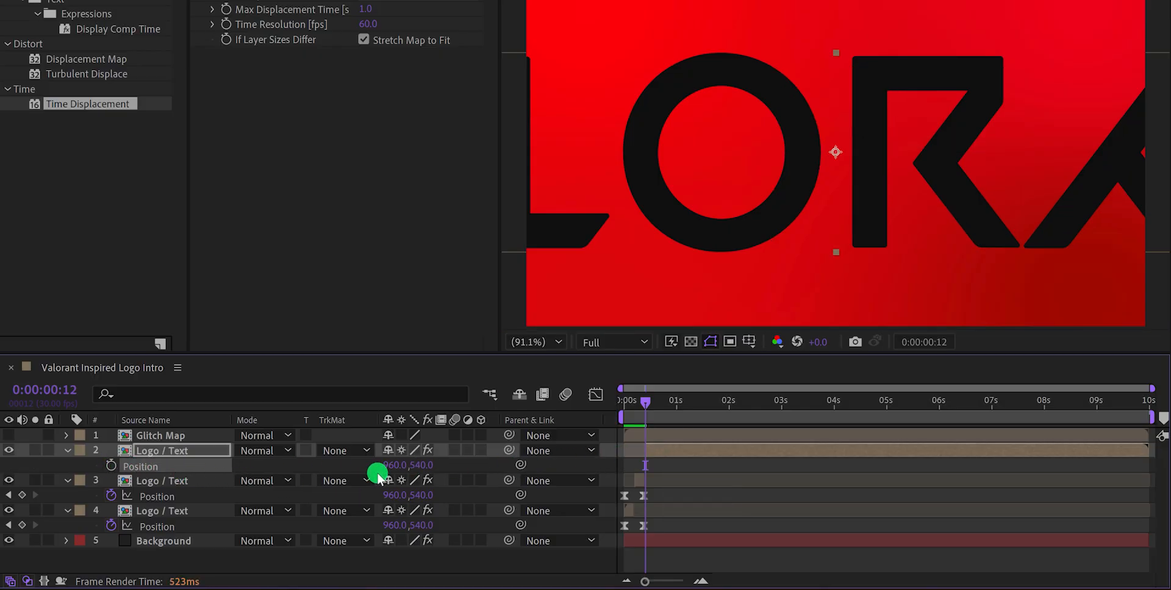
pyautogui.moveTo(389, 466); pyautogui.dragTo(326, 472)
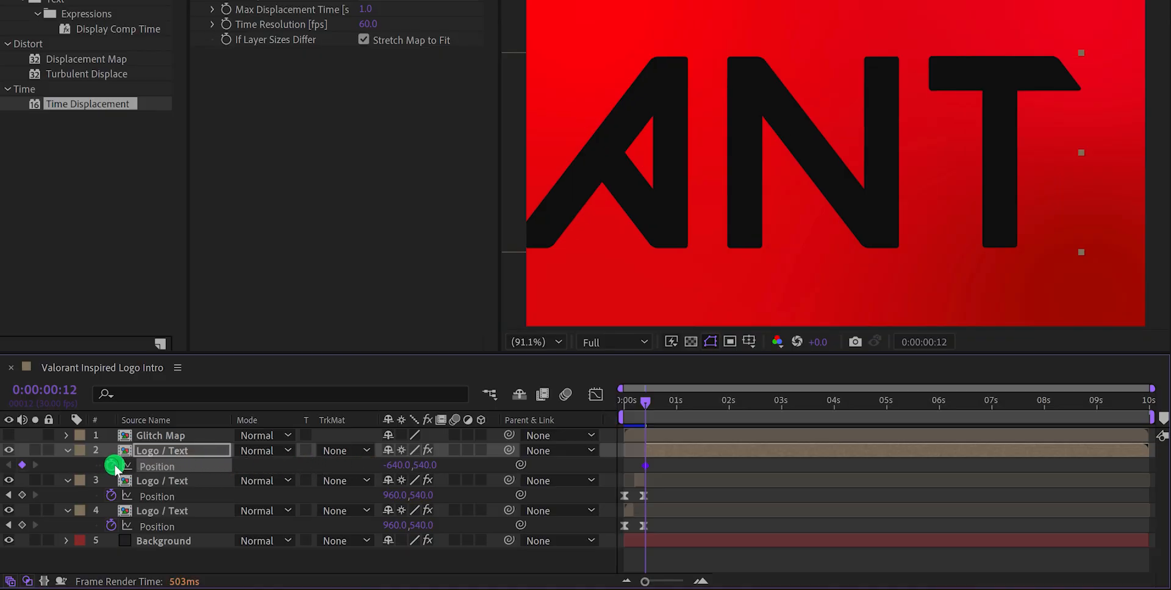
# Keyframe the top Logo / Text layer's position at -336, 540 at 0:00:00:20 and apply Easy Ease to both keyframes
pyautogui.moveTo(654, 406); pyautogui.dragTo(660, 410)
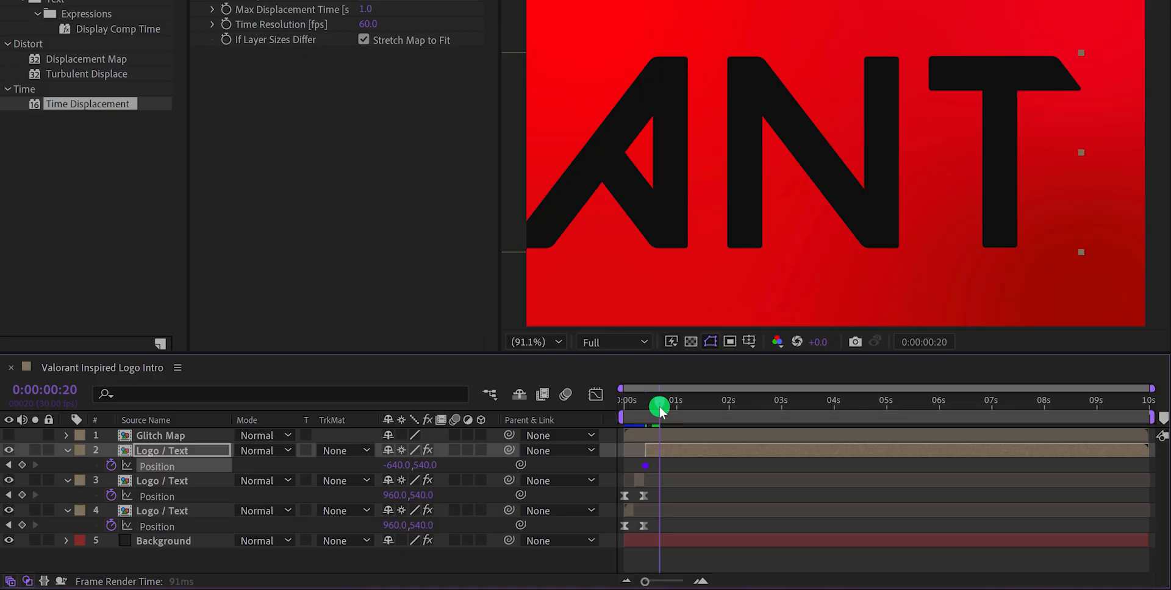
pyautogui.moveTo(403, 473); pyautogui.dragTo(670, 471)
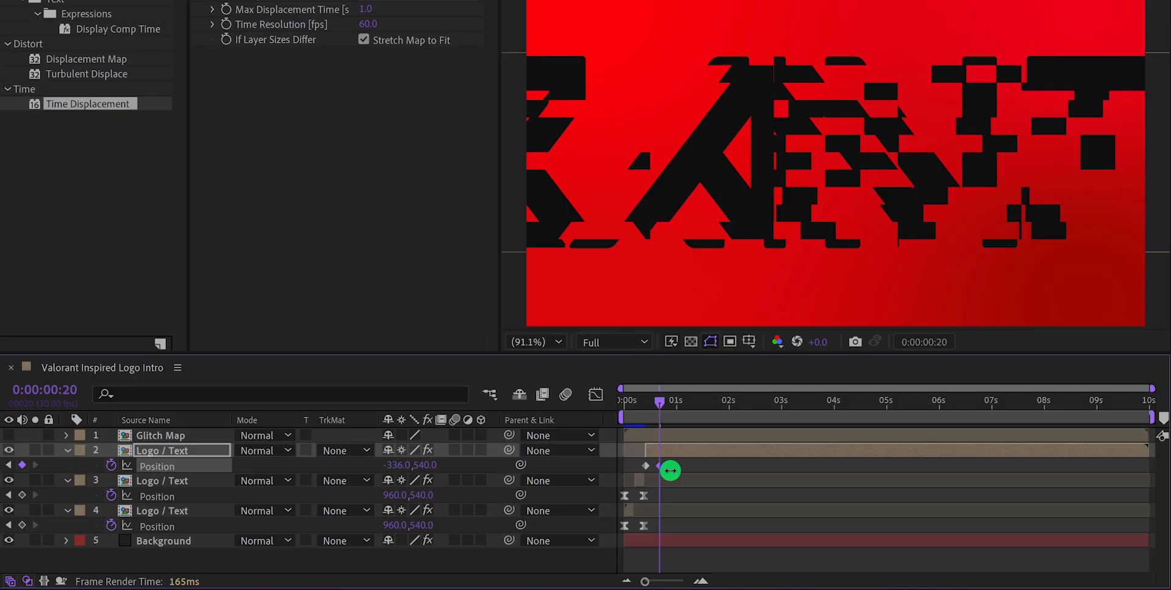
pyautogui.moveTo(636, 477); pyautogui.dragTo(636, 477)
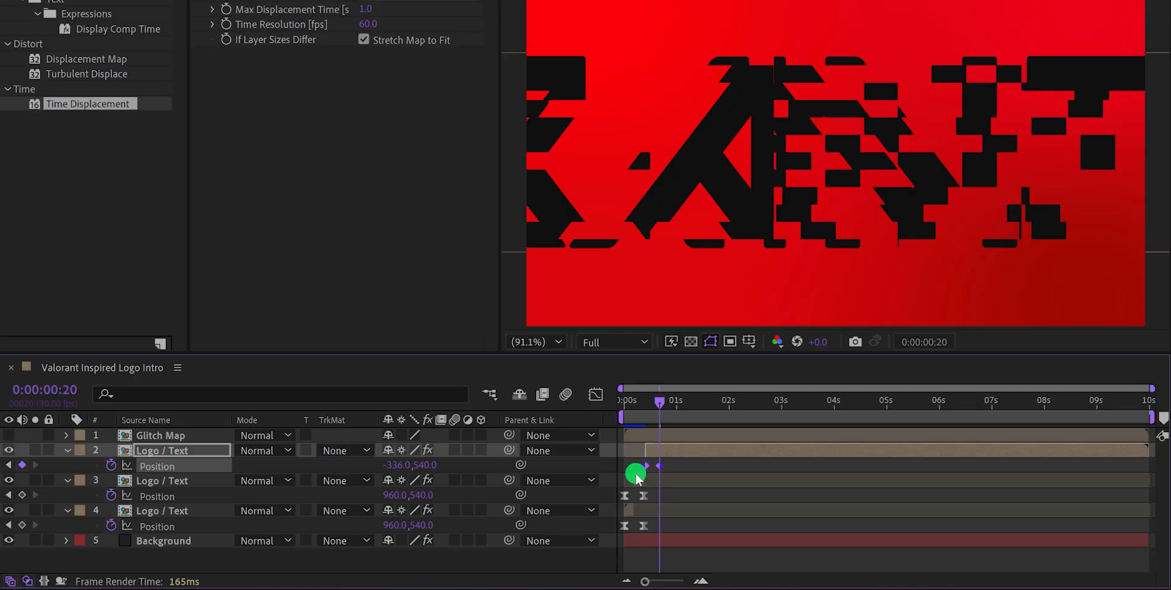
pyautogui.press('F9')
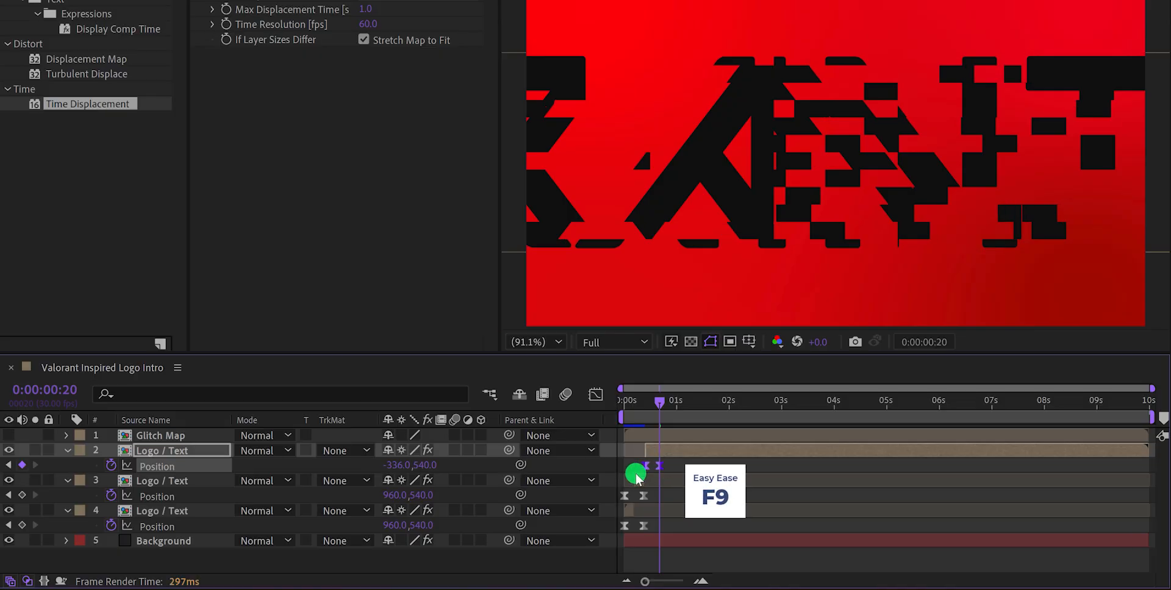
# Preview the animation, and shift the top Logo / Text layer about 5 frames later with its start extended back to 0:00:00:12
pyautogui.press('space')
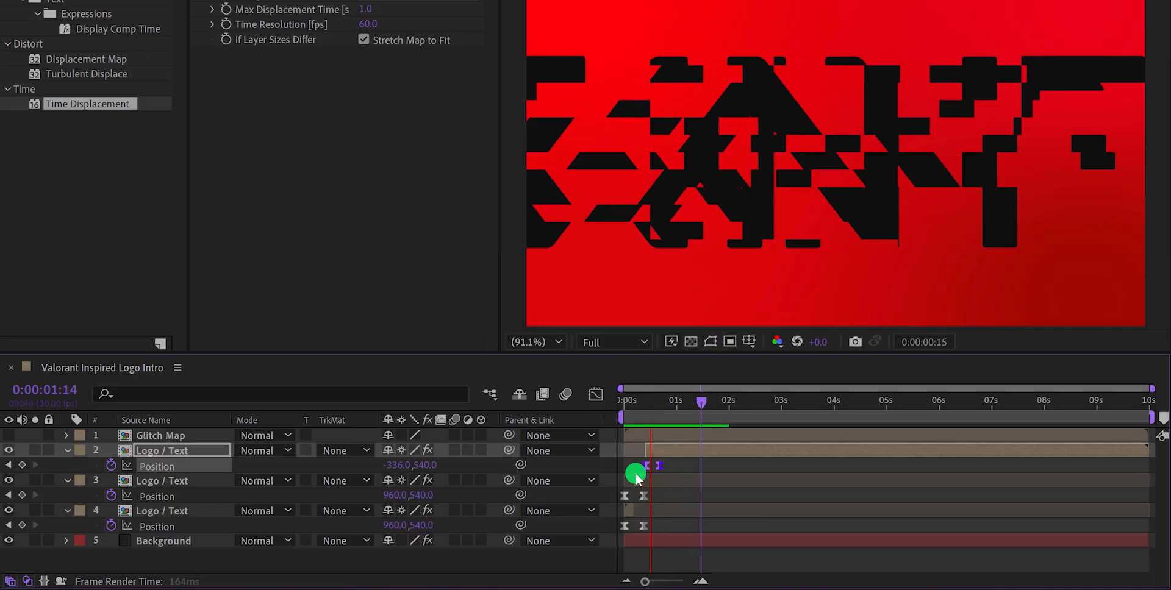
pyautogui.click(636, 408)
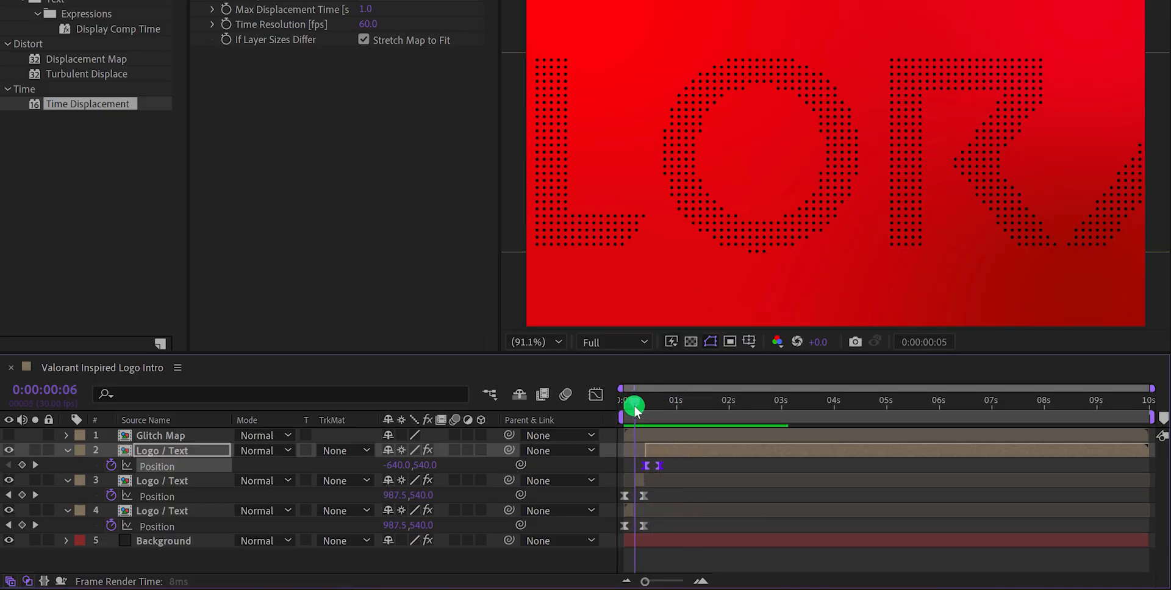
pyautogui.moveTo(639, 412); pyautogui.dragTo(647, 416)
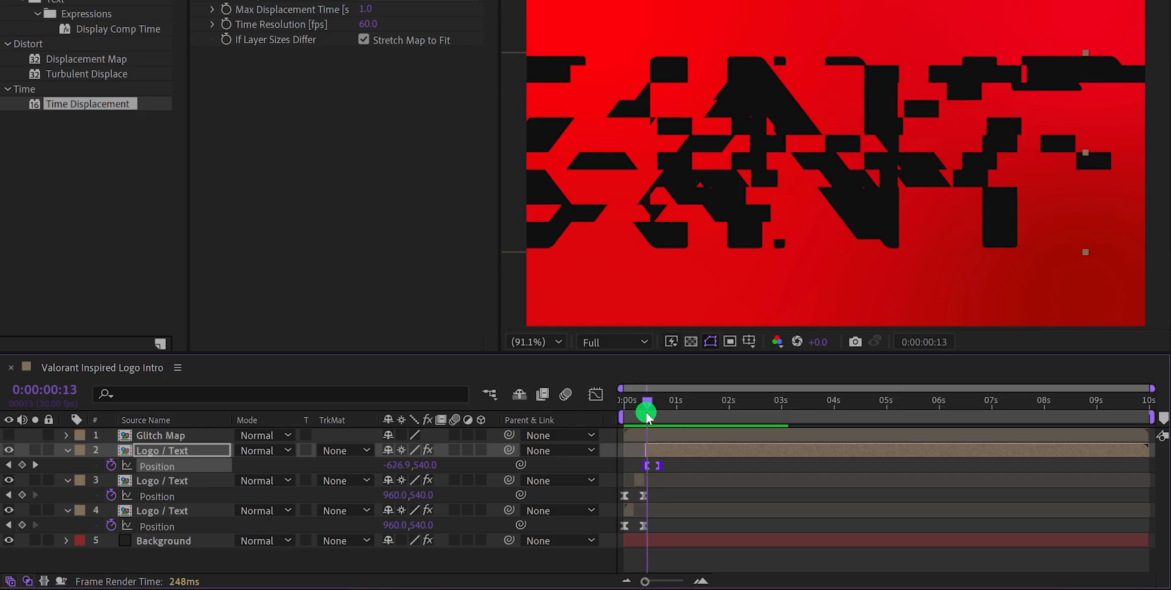
pyautogui.moveTo(653, 454); pyautogui.dragTo(645, 450)
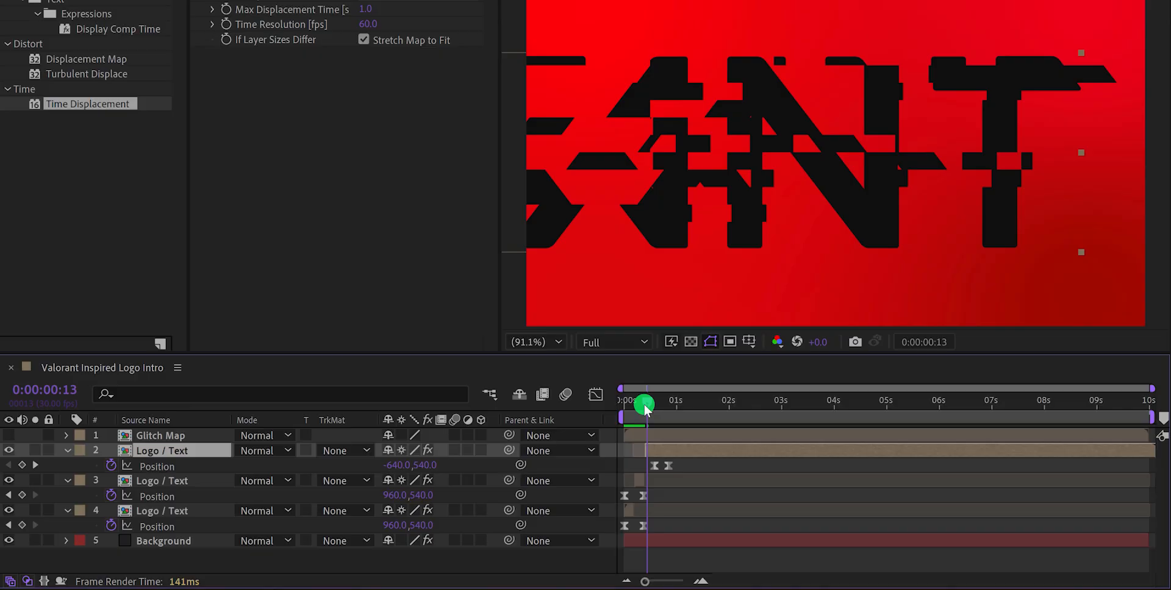
pyautogui.moveTo(647, 411); pyautogui.dragTo(670, 449)
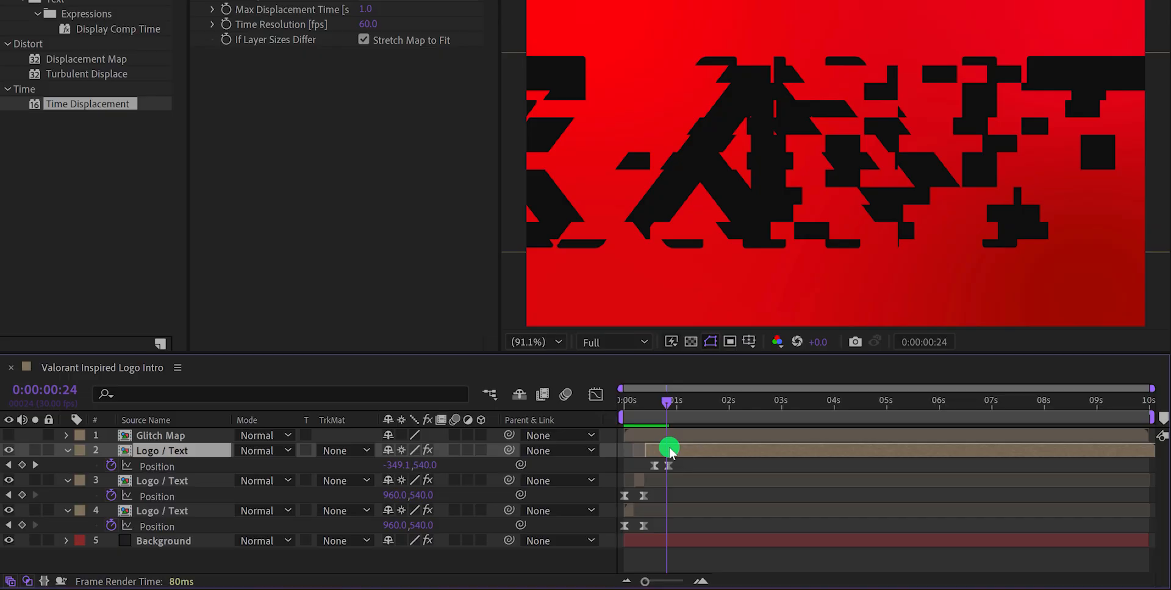
# Set the top Logo / Text layer's Time Displacement to a time resolution of 30 fps and a max displacement time of 0.2
pyautogui.click(372, 25)
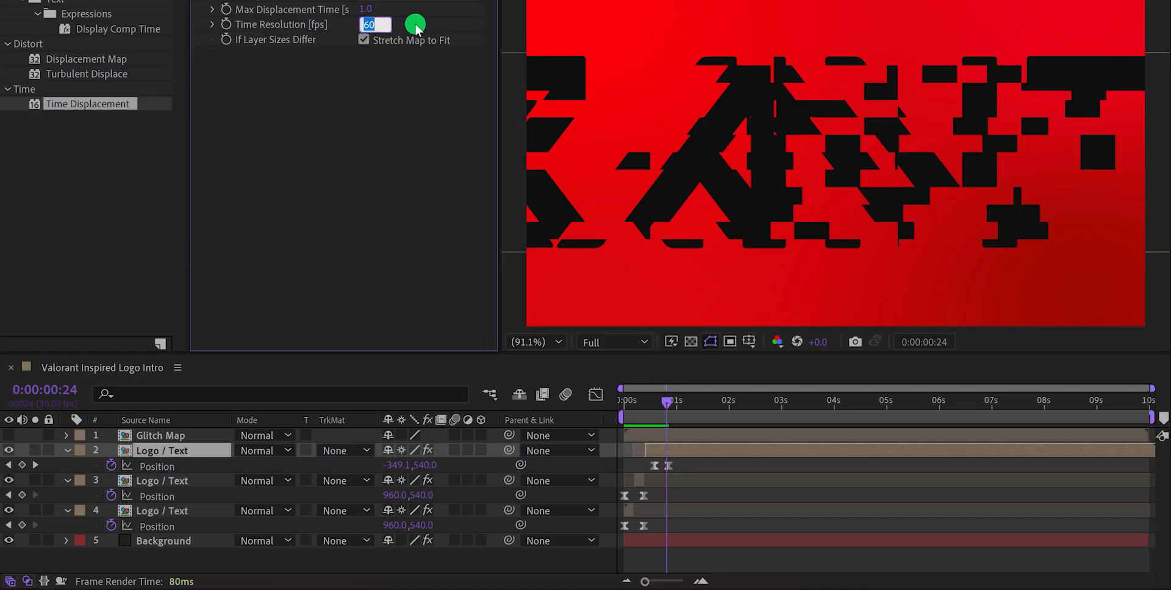
pyautogui.write('30')
pyautogui.press('Return')
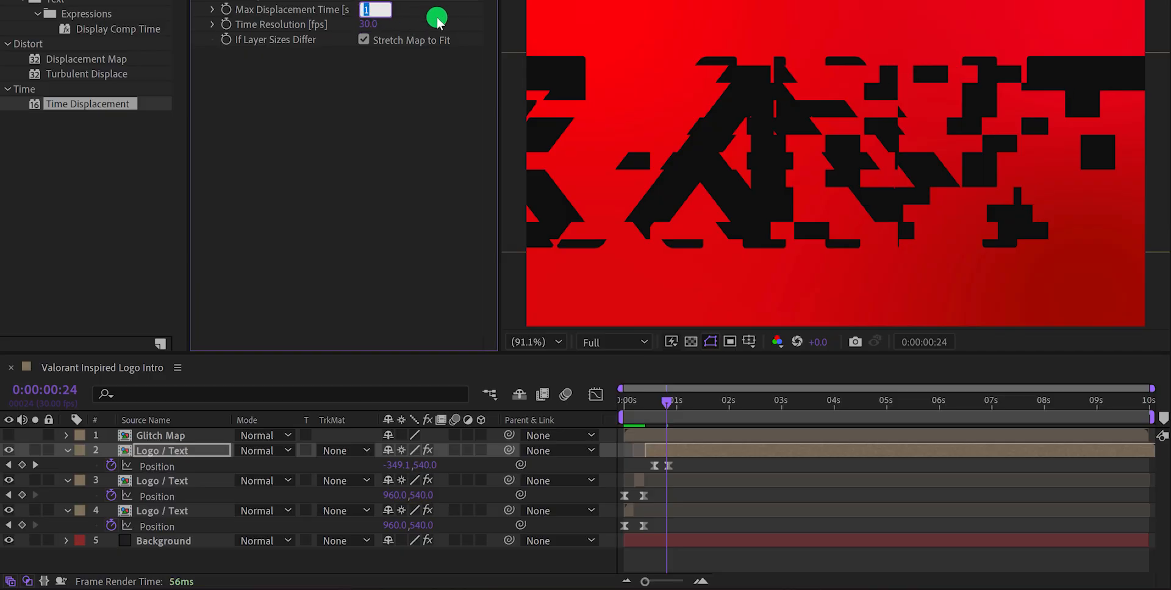
pyautogui.press('Return')
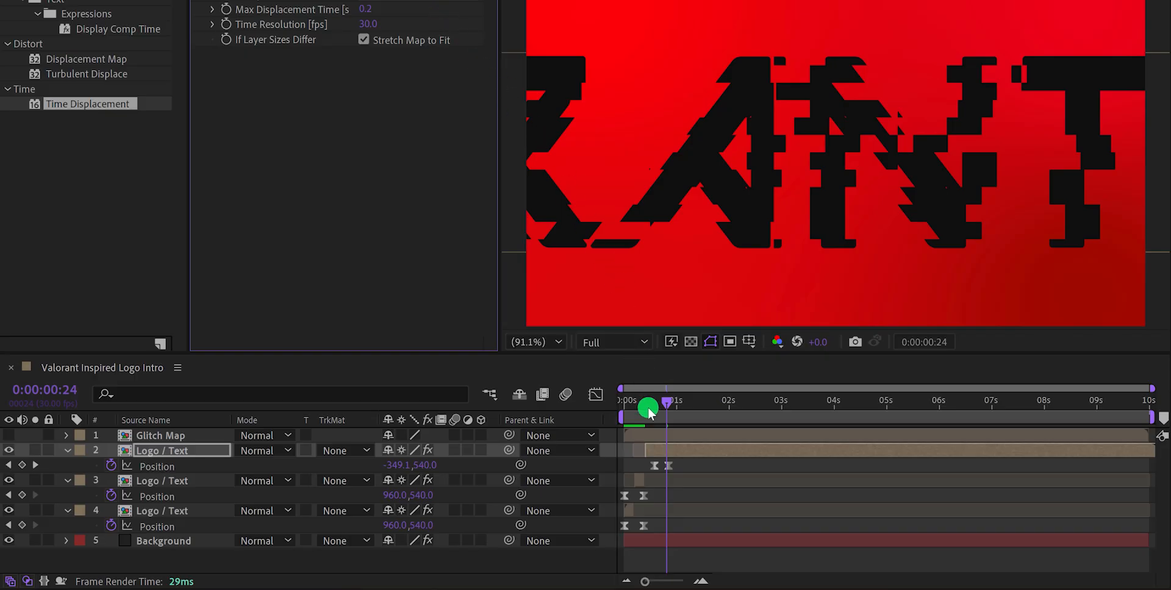
# Set the max displacement time of the second Logo / Text layer to 0.2, checking its glitch around 0:00:00:08
pyautogui.click(644, 476)
pyautogui.click(640, 404)
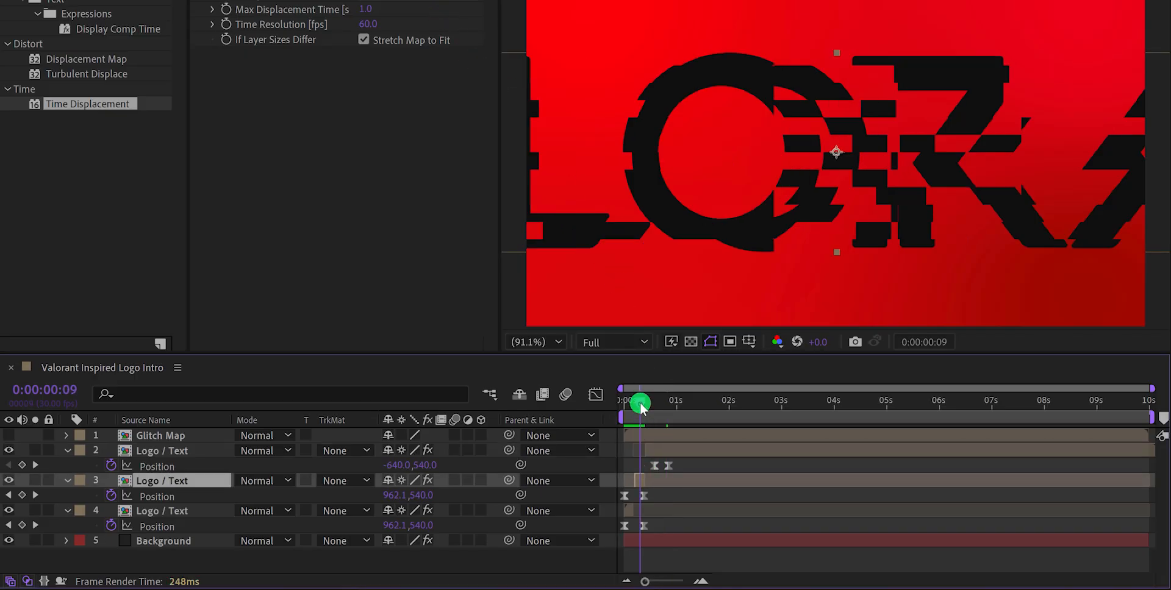
pyautogui.moveTo(642, 409); pyautogui.dragTo(640, 409)
pyautogui.click(379, 9)
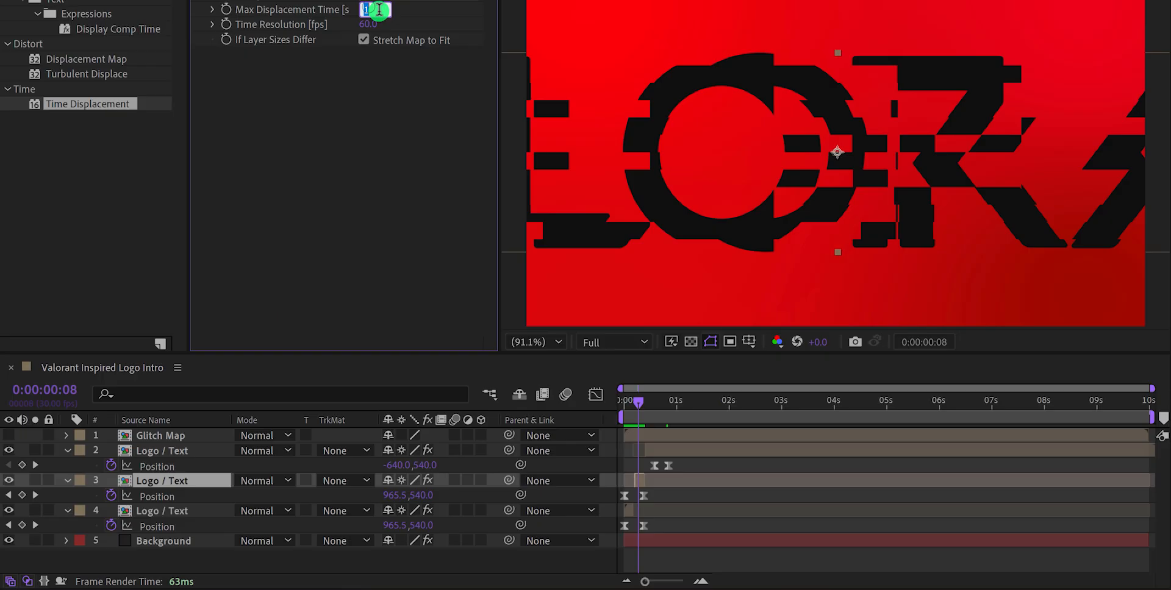
pyautogui.press('Return')
# Split the top Logo / Text layer at 0:00:00:29 and clear the new part's position keyframes
pyautogui.click(668, 413)
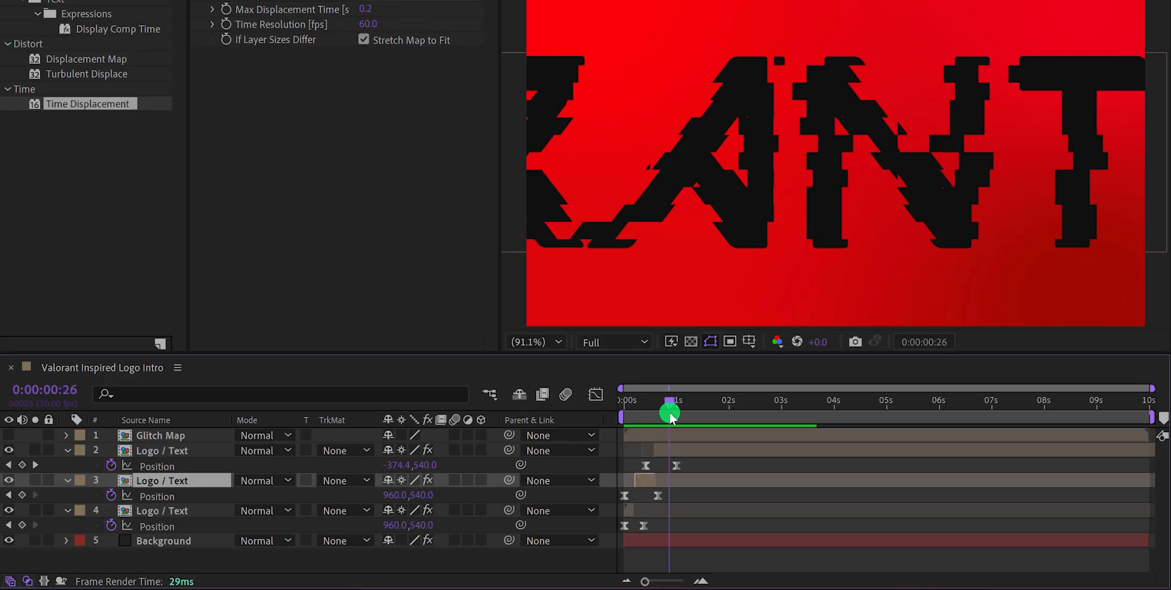
pyautogui.moveTo(672, 412); pyautogui.dragTo(675, 412)
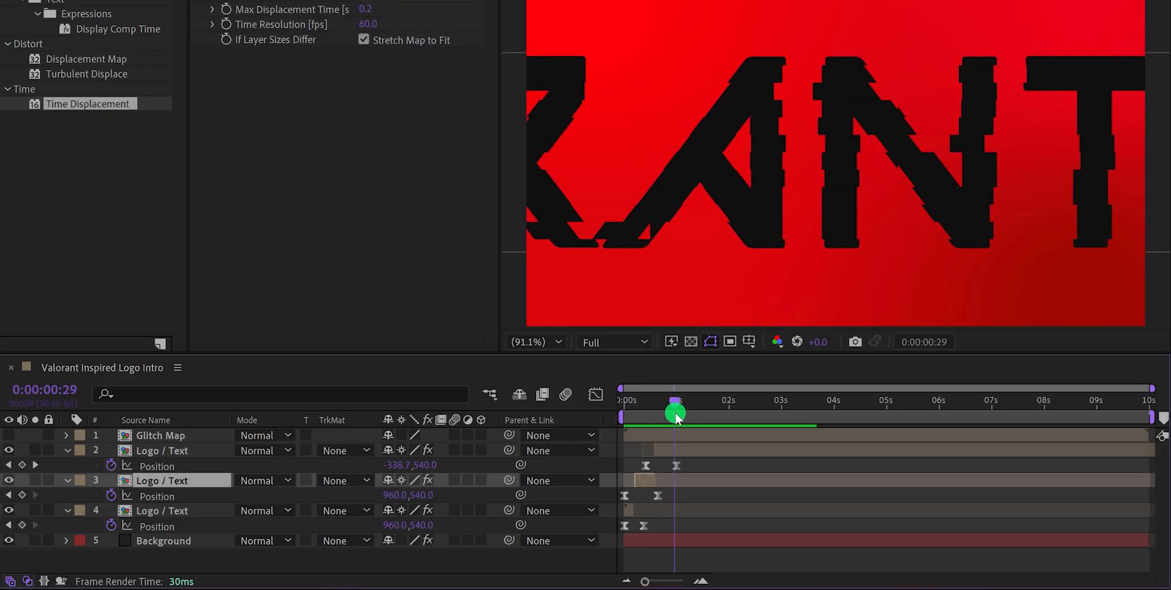
pyautogui.click(679, 452)
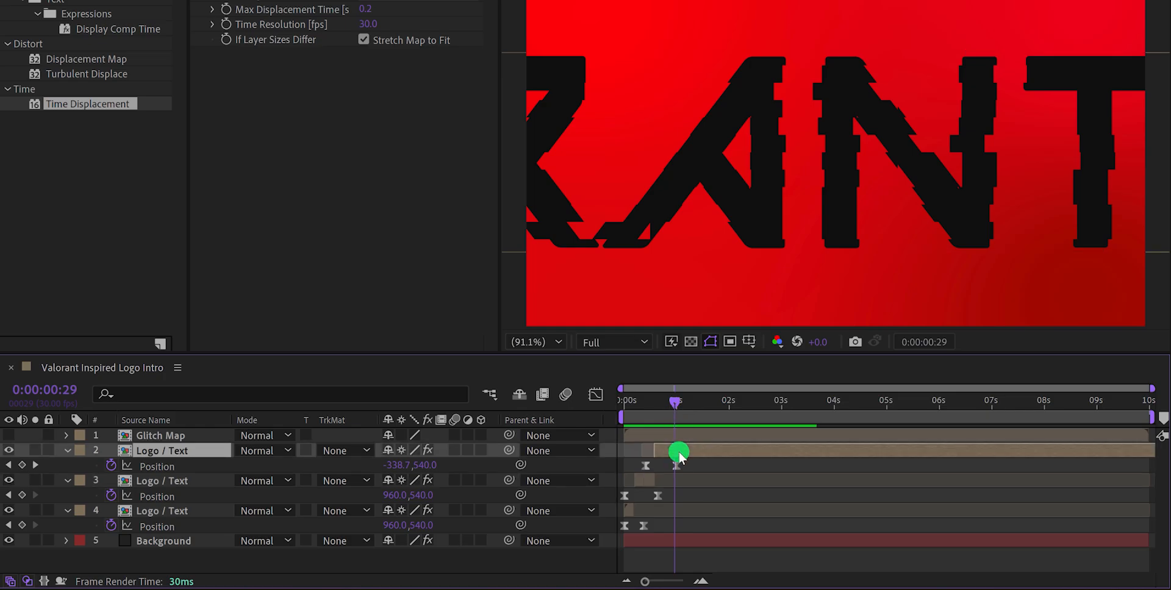
pyautogui.hotkey('ctrl', 'shift', 'd')
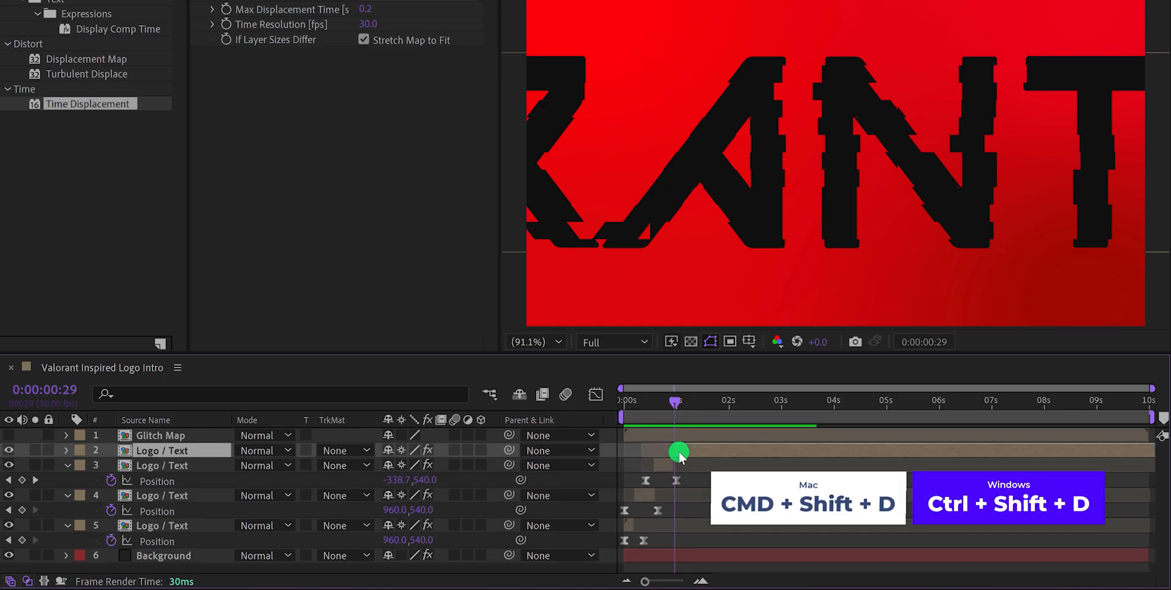
pyautogui.press('p')
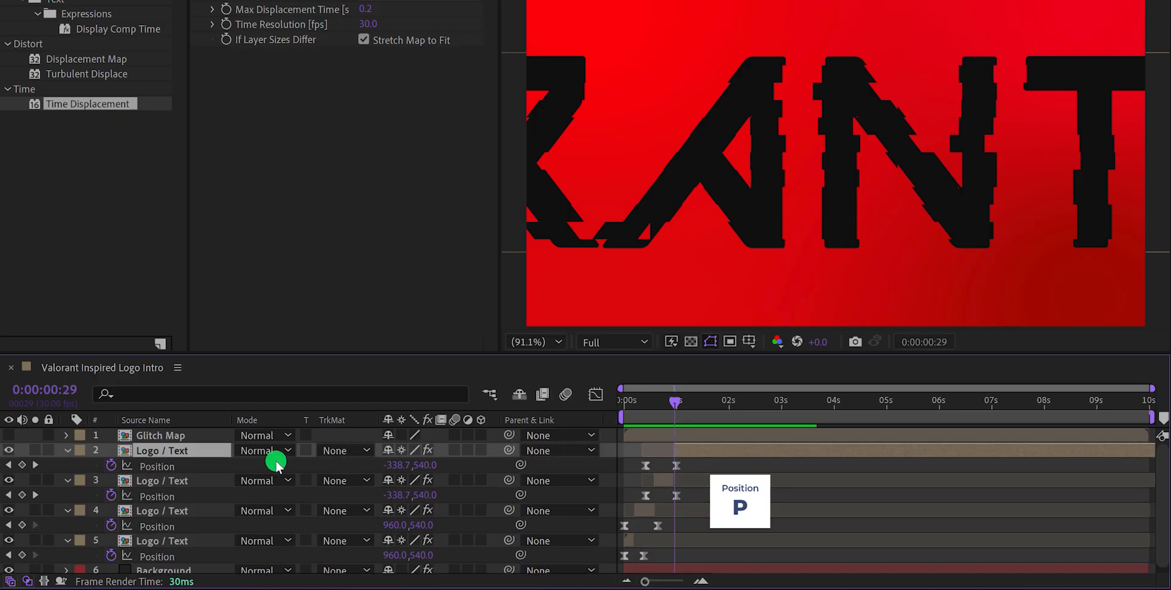
# Scale the top Logo / Text layer to 190% and center it horizontally and vertically in the composition
pyautogui.press('s')
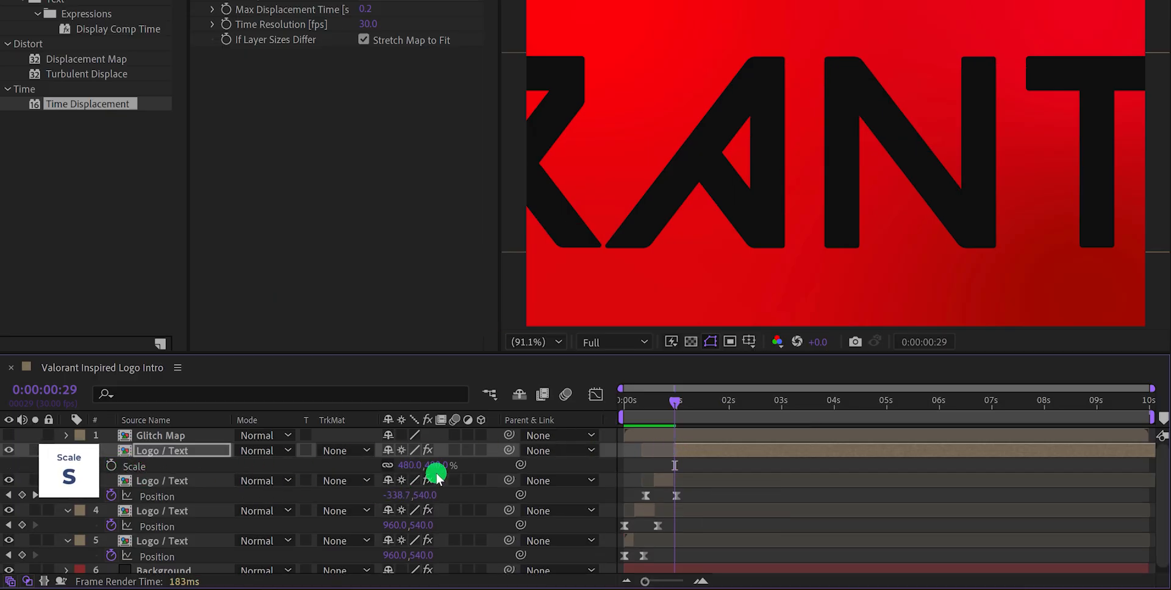
pyautogui.moveTo(438, 466); pyautogui.dragTo(416, 471)
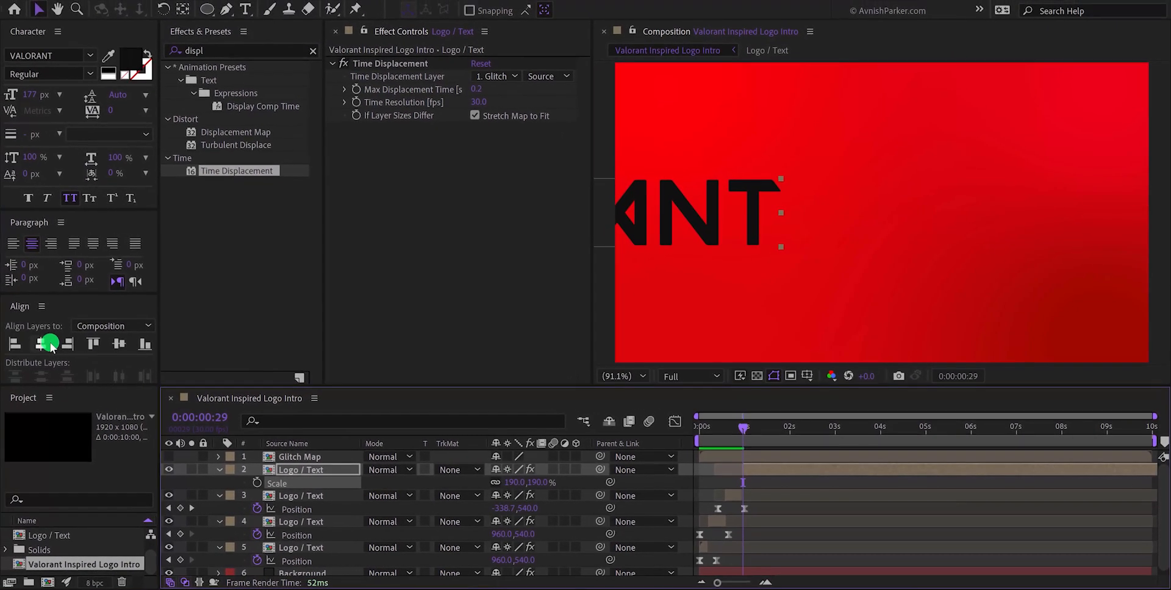
pyautogui.click(49, 345)
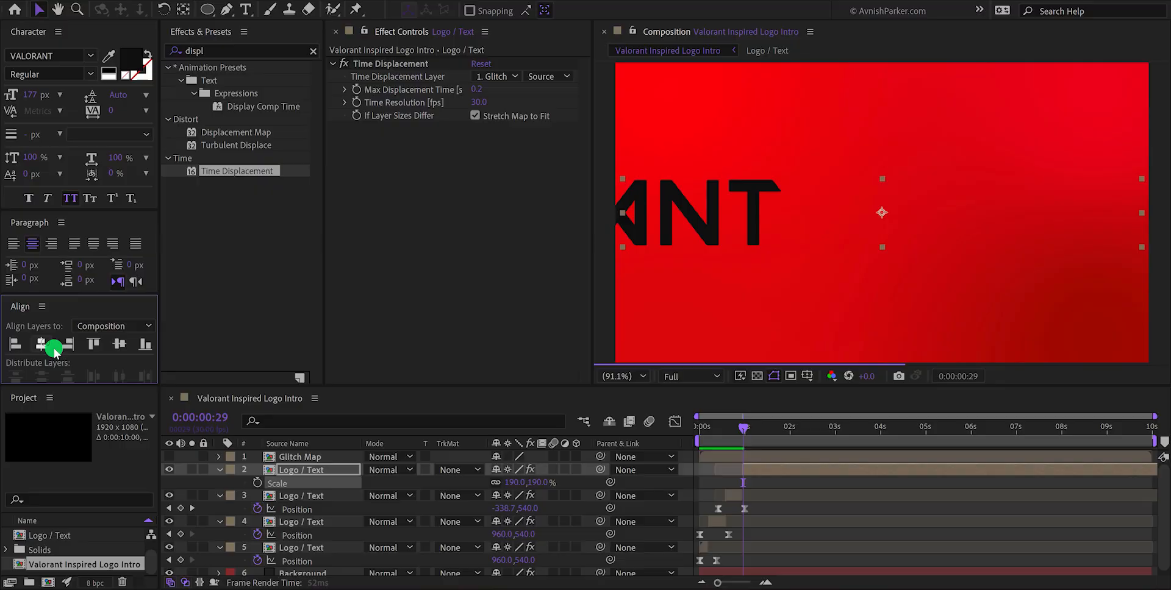
pyautogui.click(120, 347)
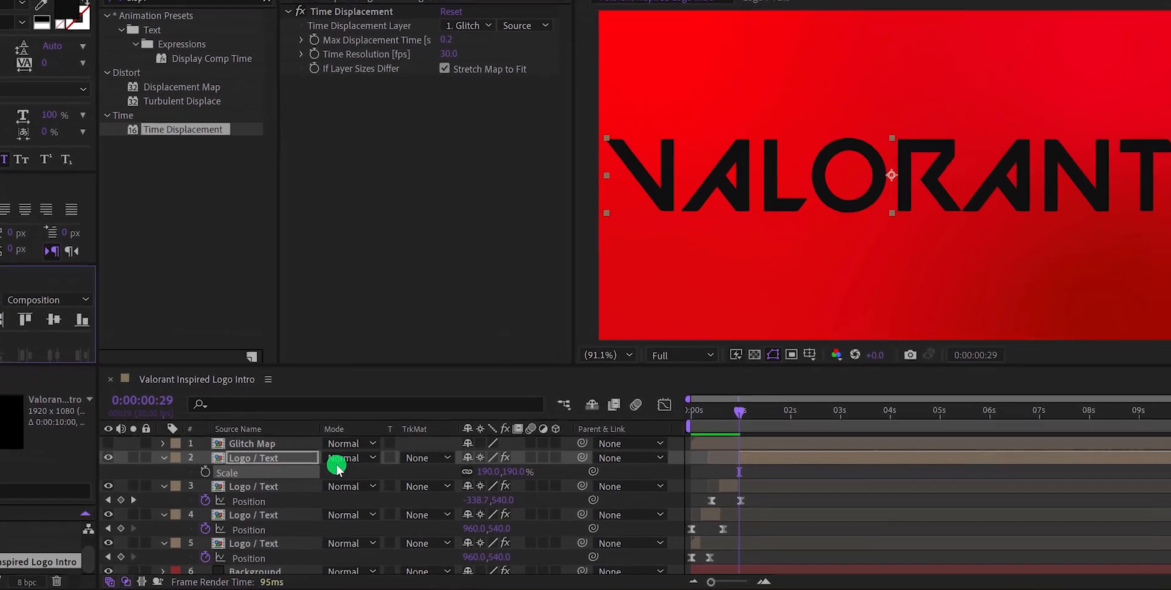
# Keyframe the top Logo / Text layer's scale from 190% at 0:00:00:29 to 115% at 0:00:01:09 with Easy Ease
pyautogui.hotkey('alt', 'shift', 's')
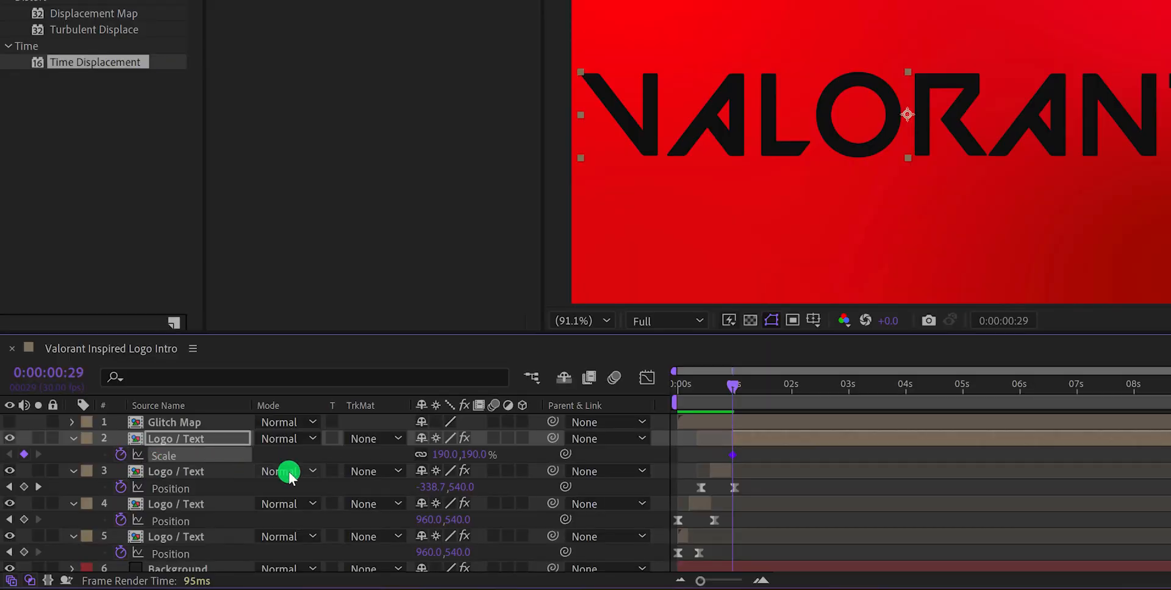
pyautogui.moveTo(735, 386); pyautogui.dragTo(752, 393)
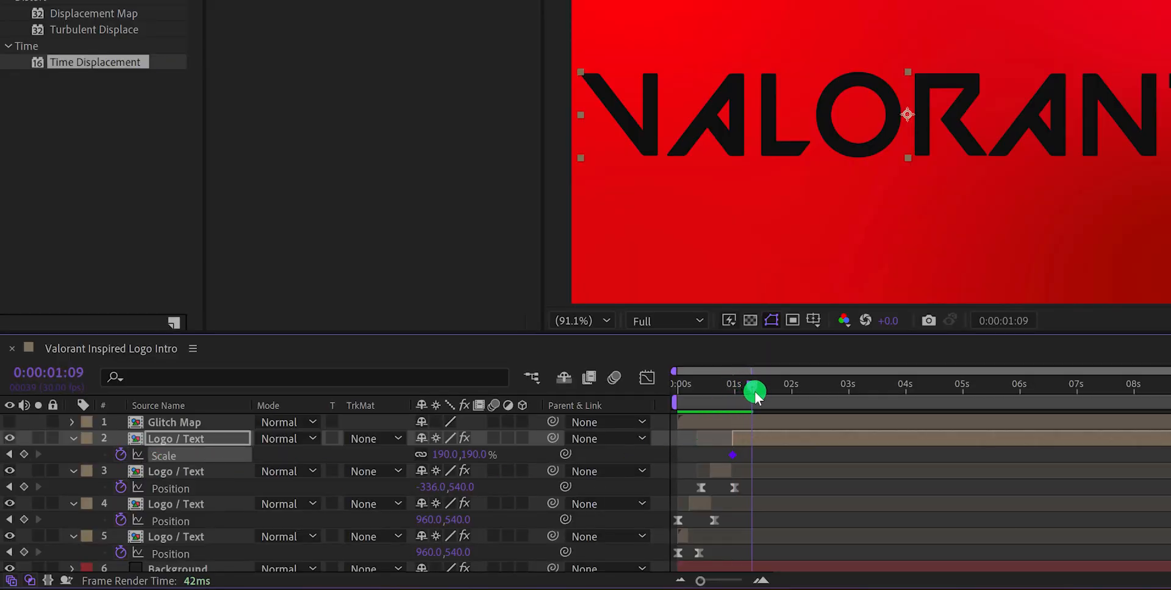
pyautogui.click(480, 455)
pyautogui.moveTo(478, 456)
pyautogui.mouseDown()
pyautogui.moveTo(397, 450)
pyautogui.moveTo(425, 457)
pyautogui.mouseUp()
pyautogui.moveTo(767, 462); pyautogui.dragTo(726, 460)
pyautogui.press('F9')
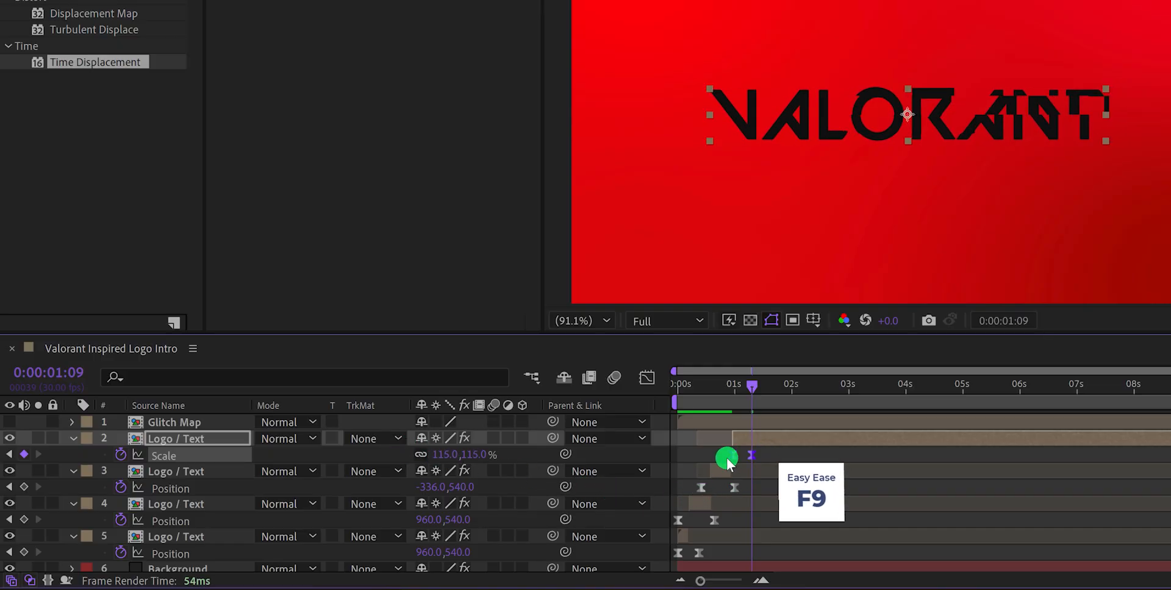
# Reshape the top layer's scale speed curve in the Graph Editor into a sharp peak midway between the two keyframes
pyautogui.click(647, 381)
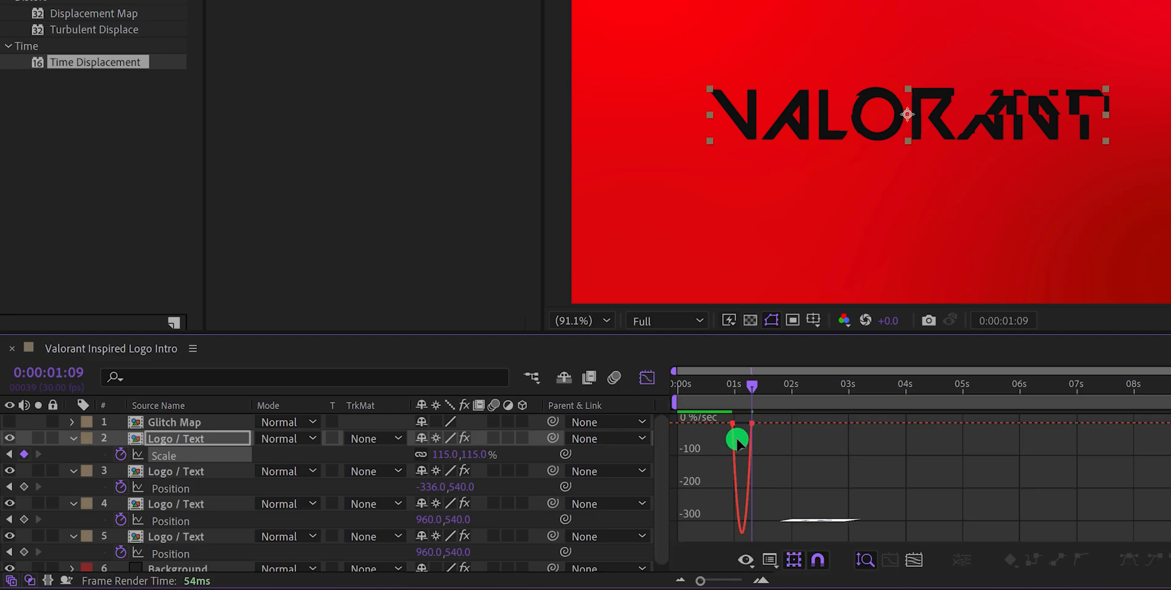
pyautogui.click(752, 423)
pyautogui.moveTo(746, 424)
pyautogui.mouseDown()
pyautogui.moveTo(724, 427)
pyautogui.moveTo(740, 423)
pyautogui.mouseUp()
pyautogui.press('=')
pyautogui.click(646, 380)
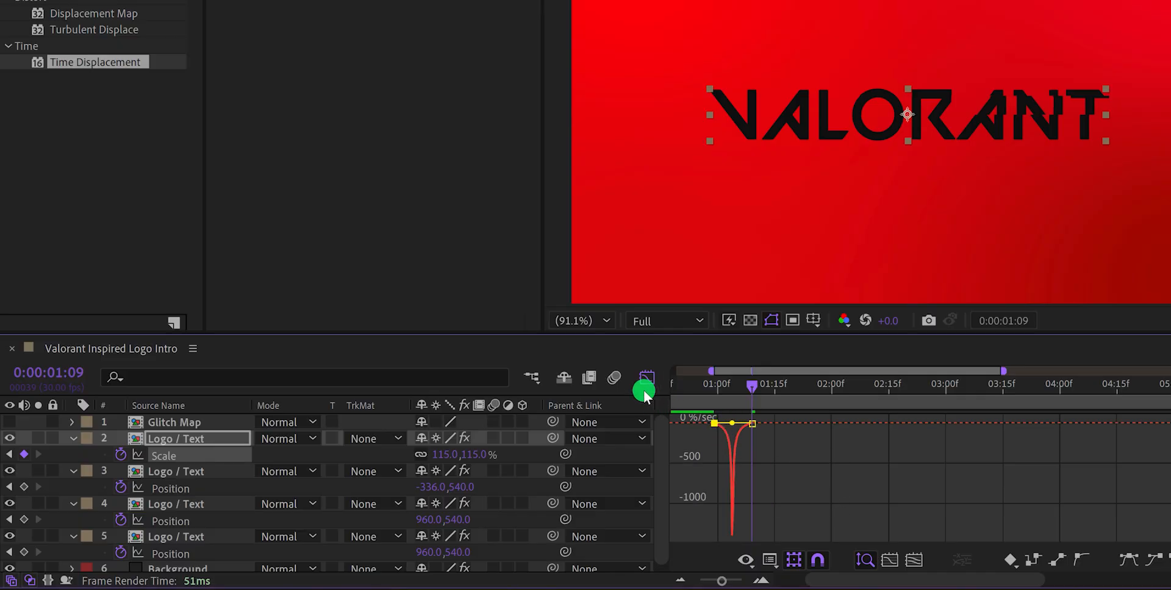
# Preview the scale animation and shift the top Logo / Text layer about 3 frames earlier
pyautogui.click(769, 455)
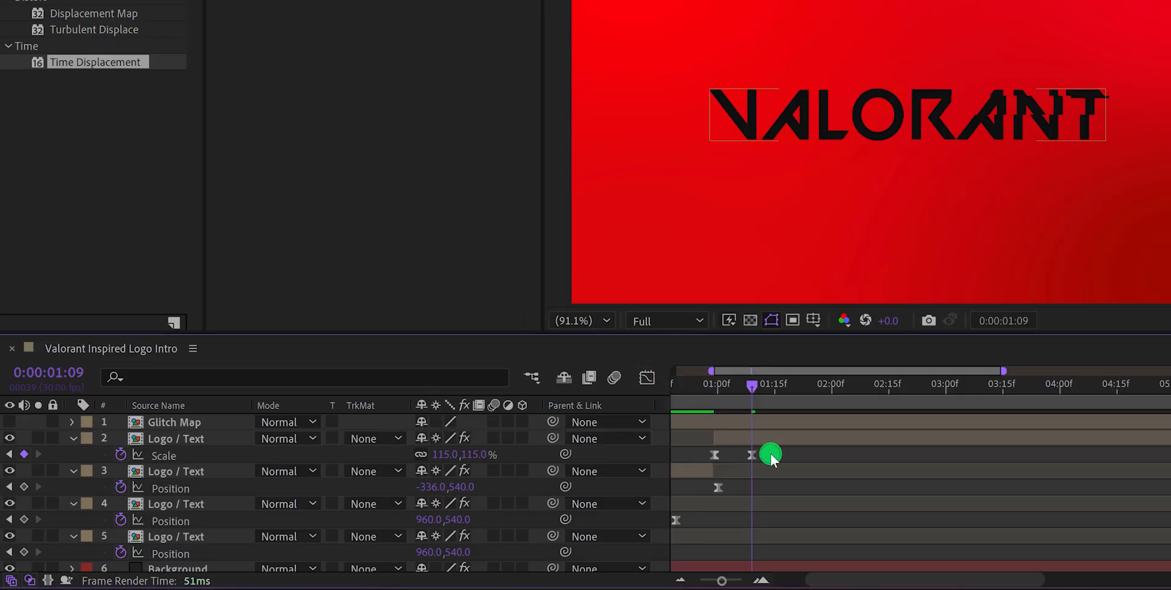
pyautogui.press('space')
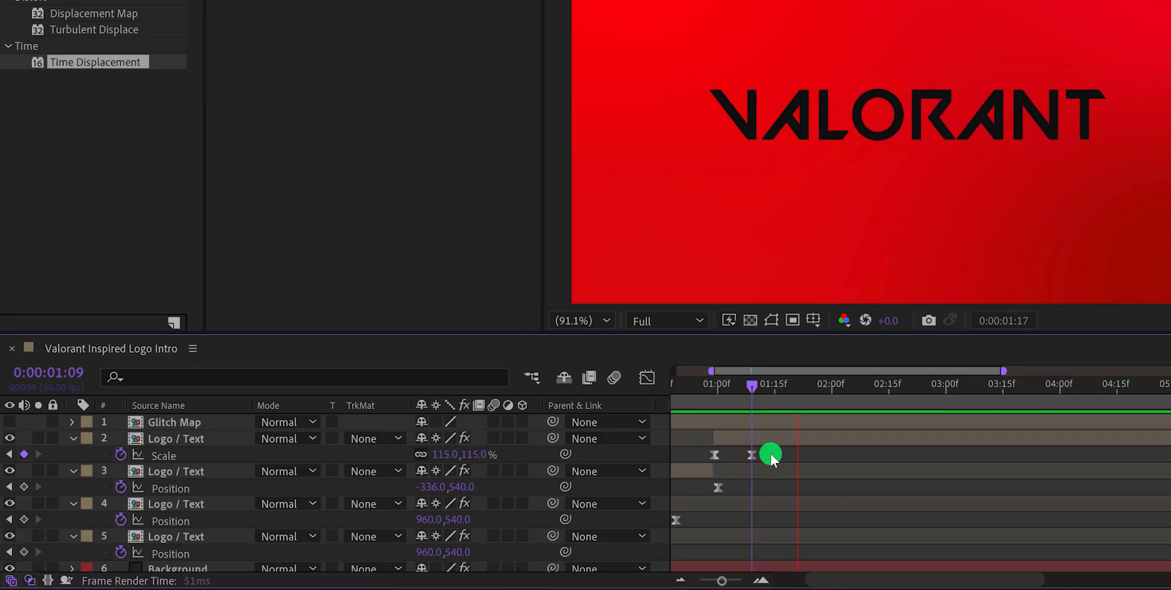
pyautogui.moveTo(724, 408); pyautogui.dragTo(789, 439)
pyautogui.hscroll(-2, 756, 420)
pyautogui.moveTo(770, 389); pyautogui.dragTo(810, 402)
# Split the top Logo / Text layer at its last scale keyframe, 0:00:01:06, and clear the new part's scale keyframes
pyautogui.moveTo(767, 410); pyautogui.dragTo(817, 412)
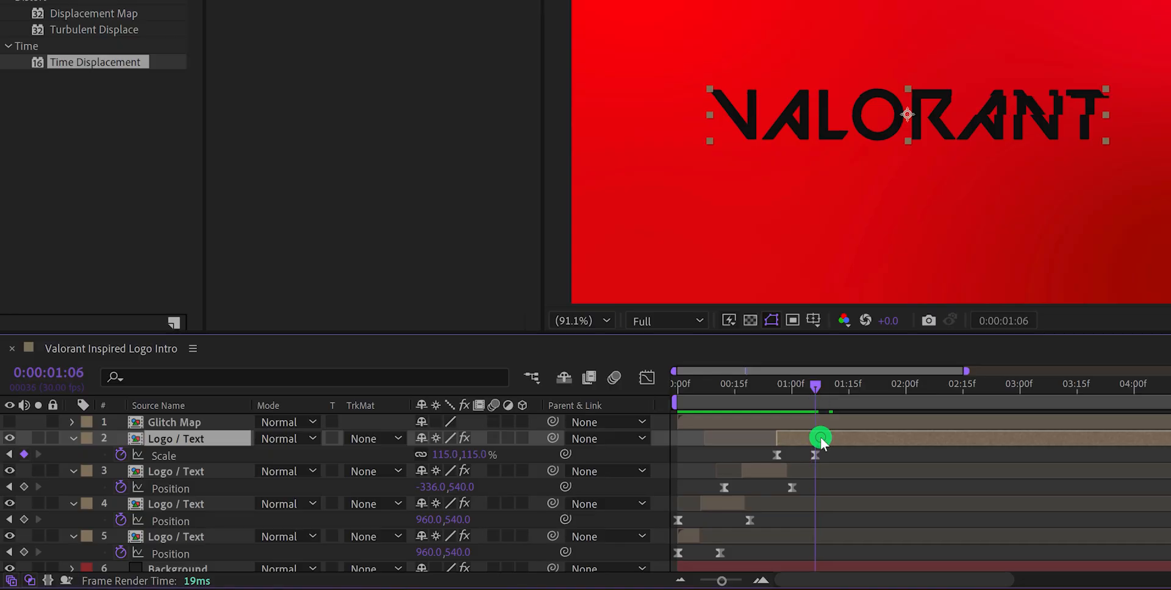
pyautogui.hotkey('ctrl', 'shift', 'd')
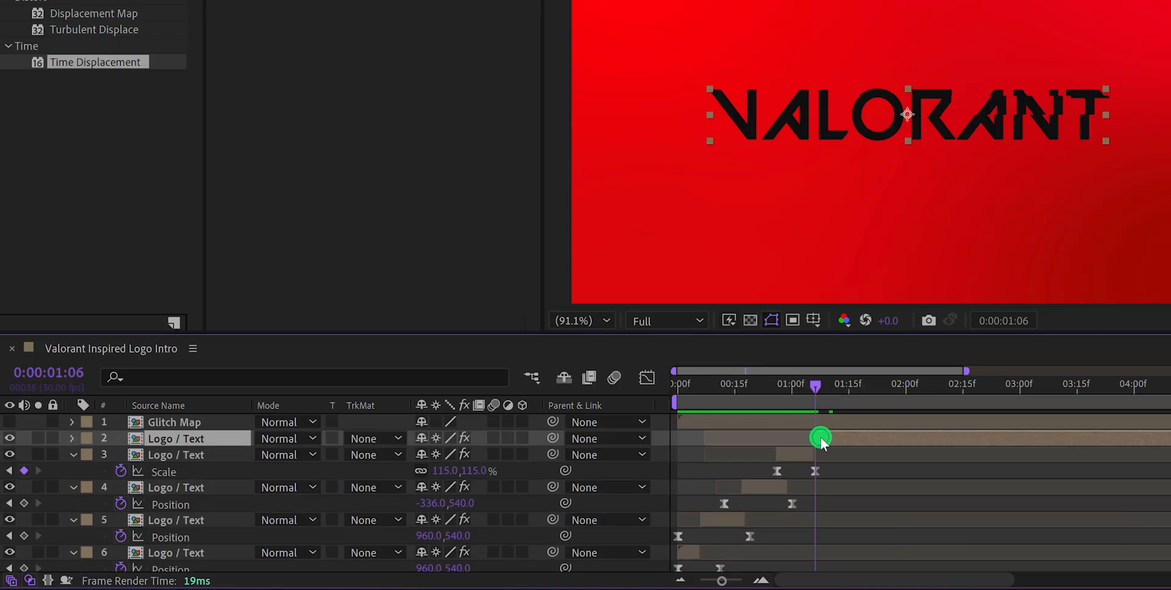
pyautogui.press('u')
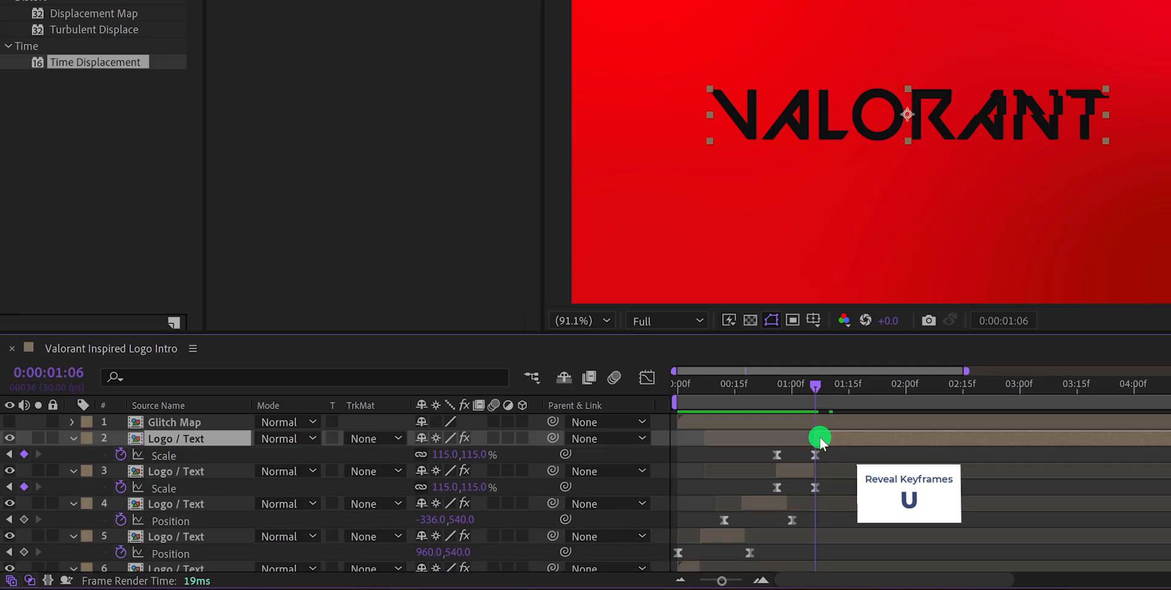
pyautogui.click(121, 455)
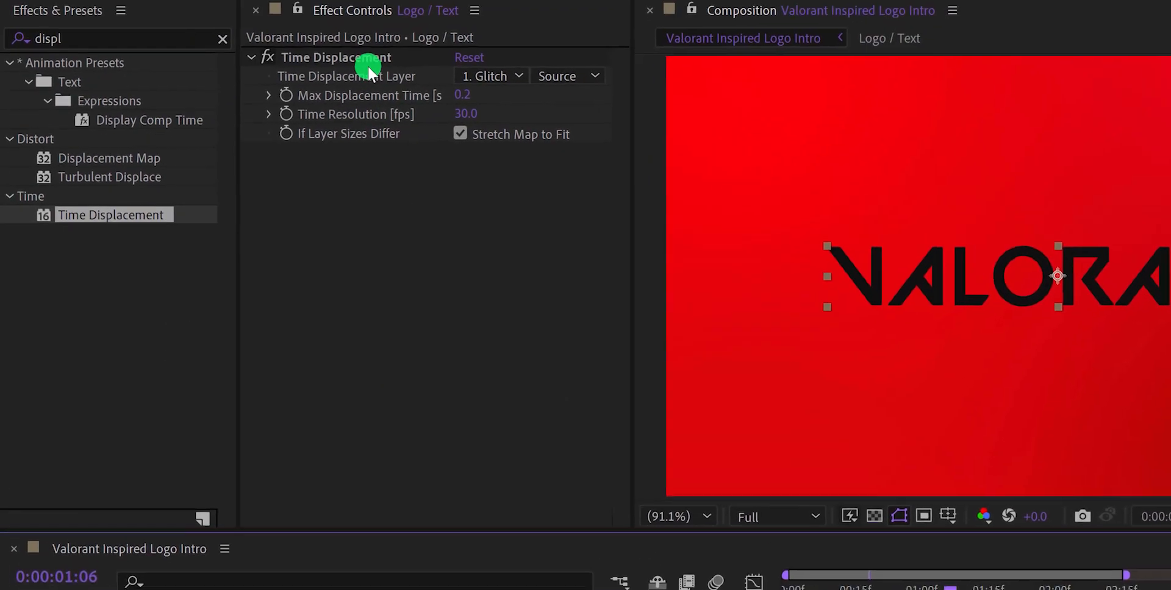
# Replace the Time Displacement effect on the top Logo / Text layer with CC Lens
pyautogui.click(368, 61)
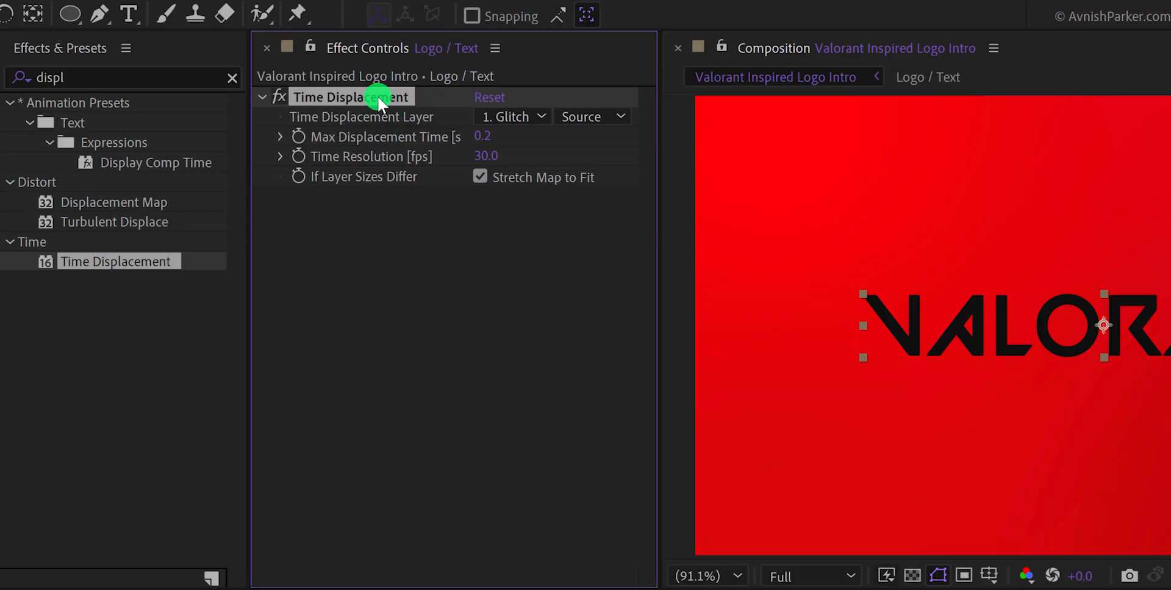
pyautogui.press('Delete')
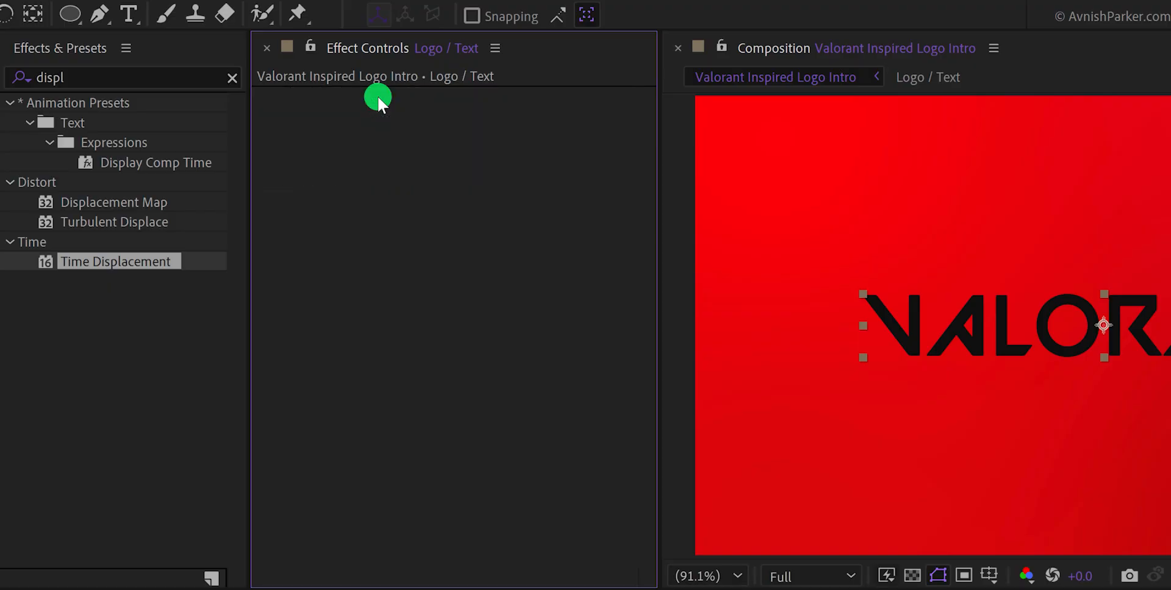
pyautogui.click(152, 76)
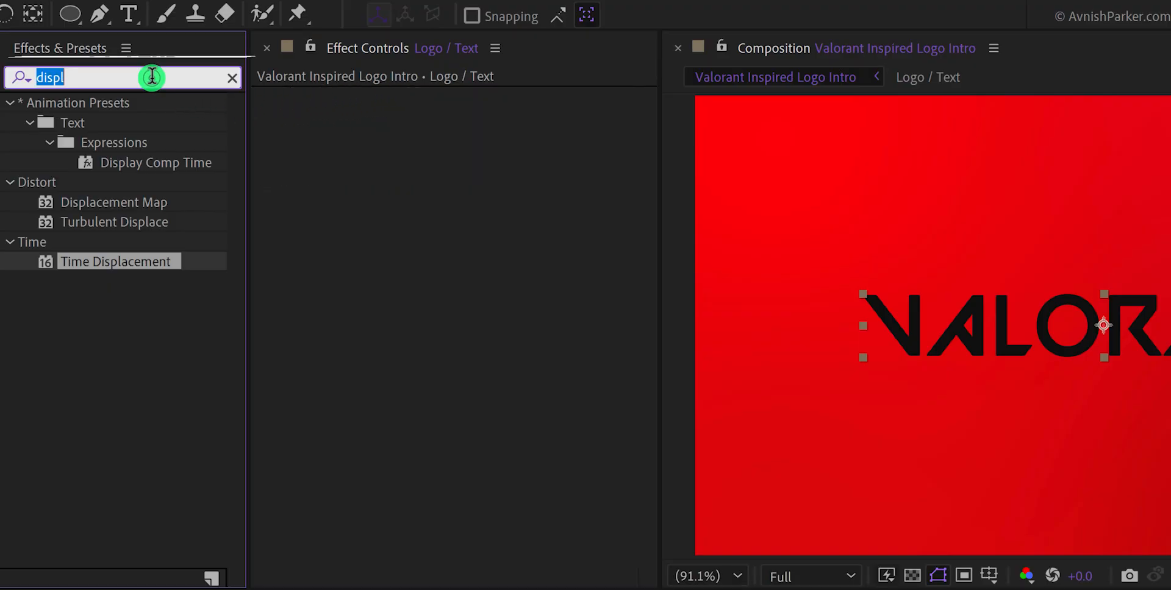
pyautogui.write('len')
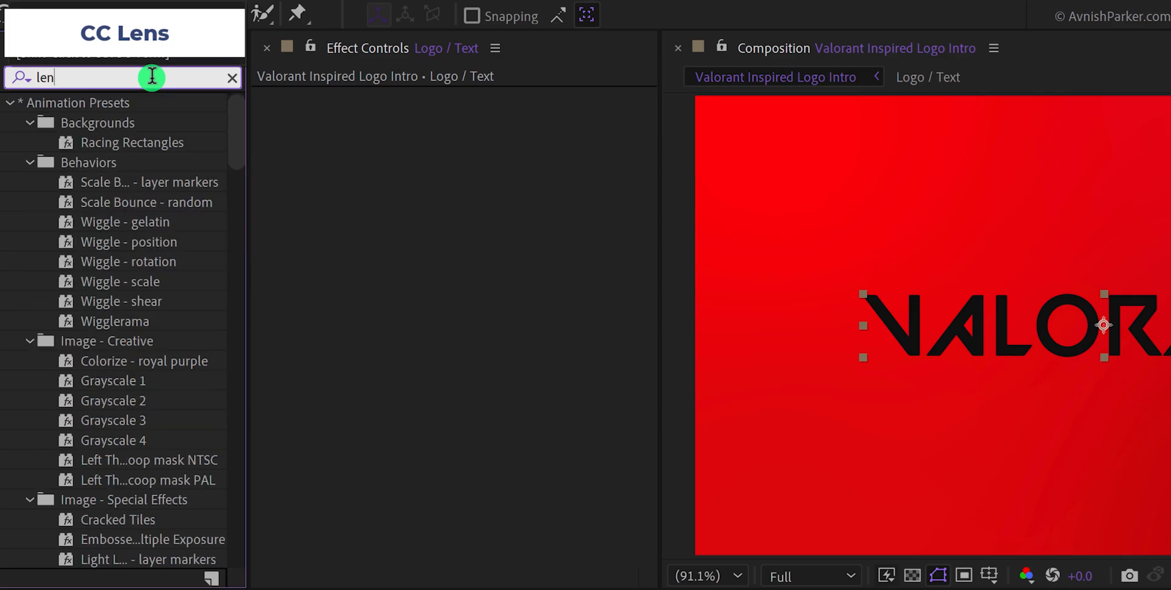
pyautogui.write('s')
pyautogui.moveTo(113, 163); pyautogui.dragTo(115, 163)
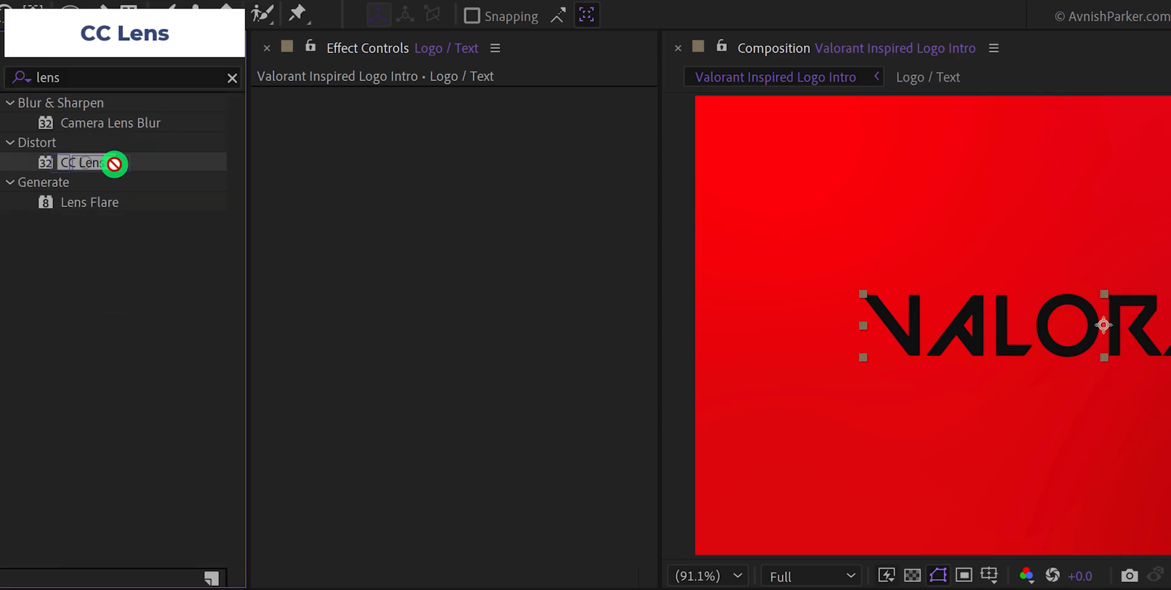
pyautogui.moveTo(382, 169); pyautogui.dragTo(382, 169)
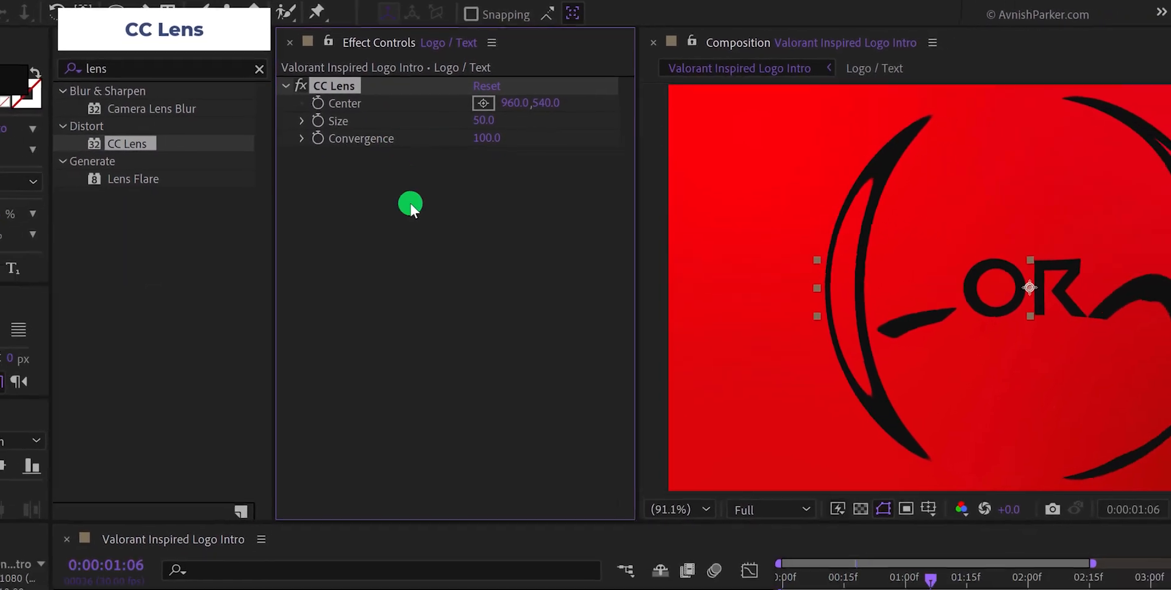
# Scale the top Logo / Text layer to 70%, turning CC Lens off while resizing and back on when done
pyautogui.moveTo(540, 495); pyautogui.dragTo(532, 493)
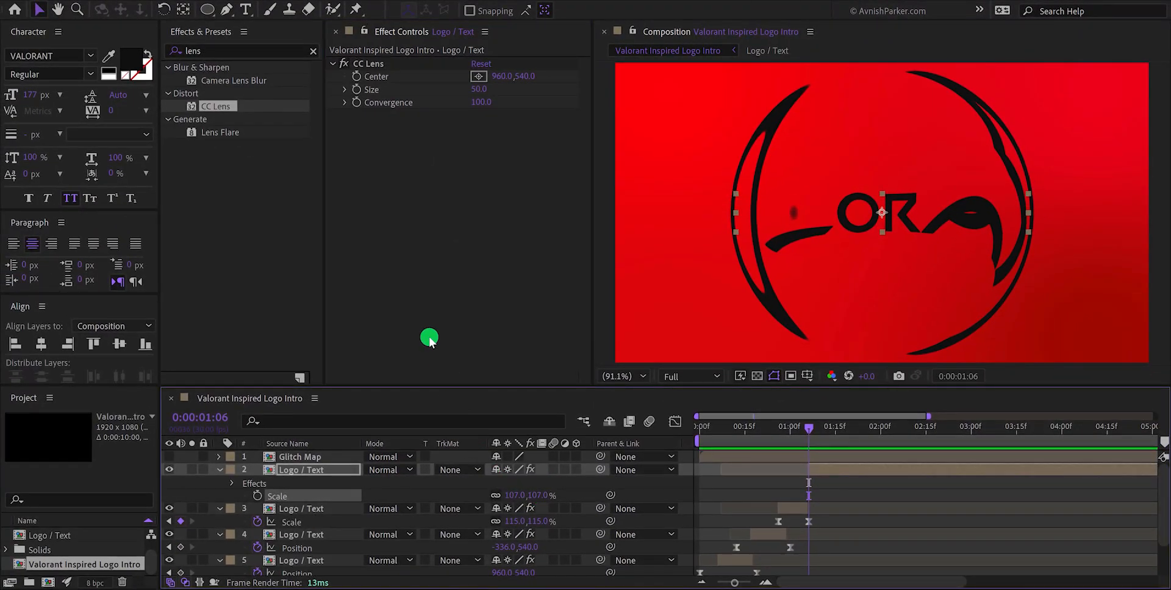
pyautogui.click(345, 64)
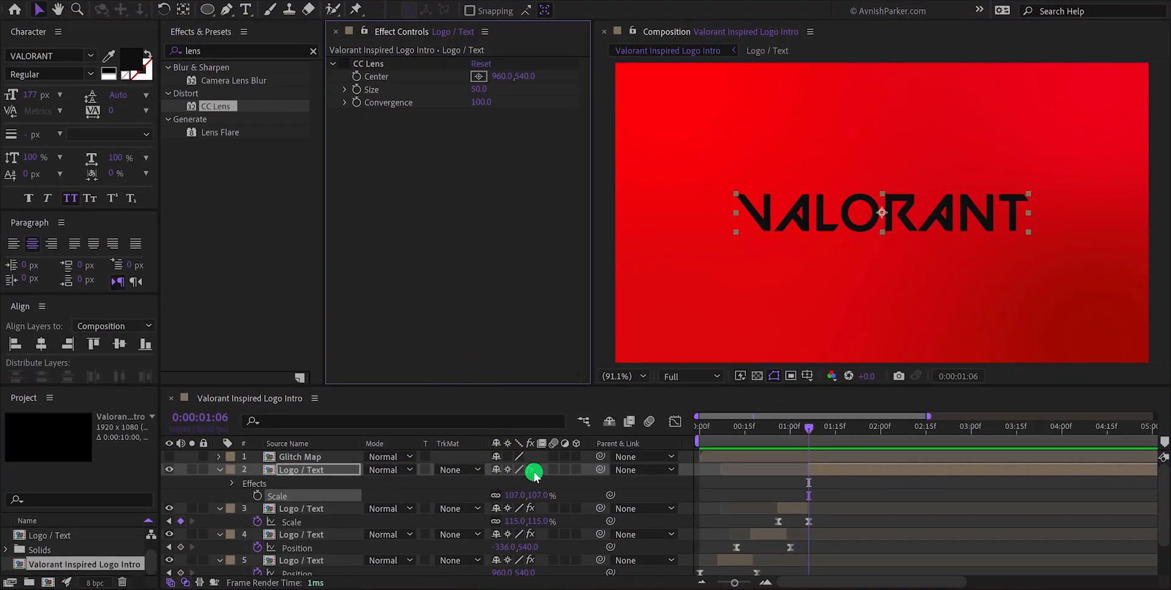
pyautogui.moveTo(541, 496); pyautogui.dragTo(505, 488)
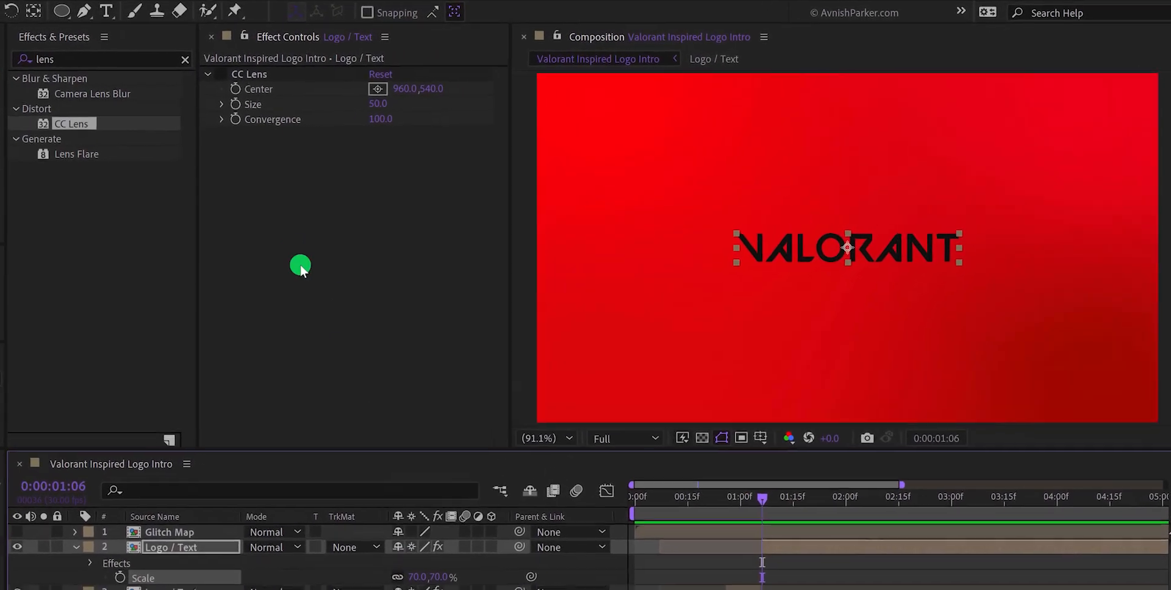
pyautogui.click(136, 89)
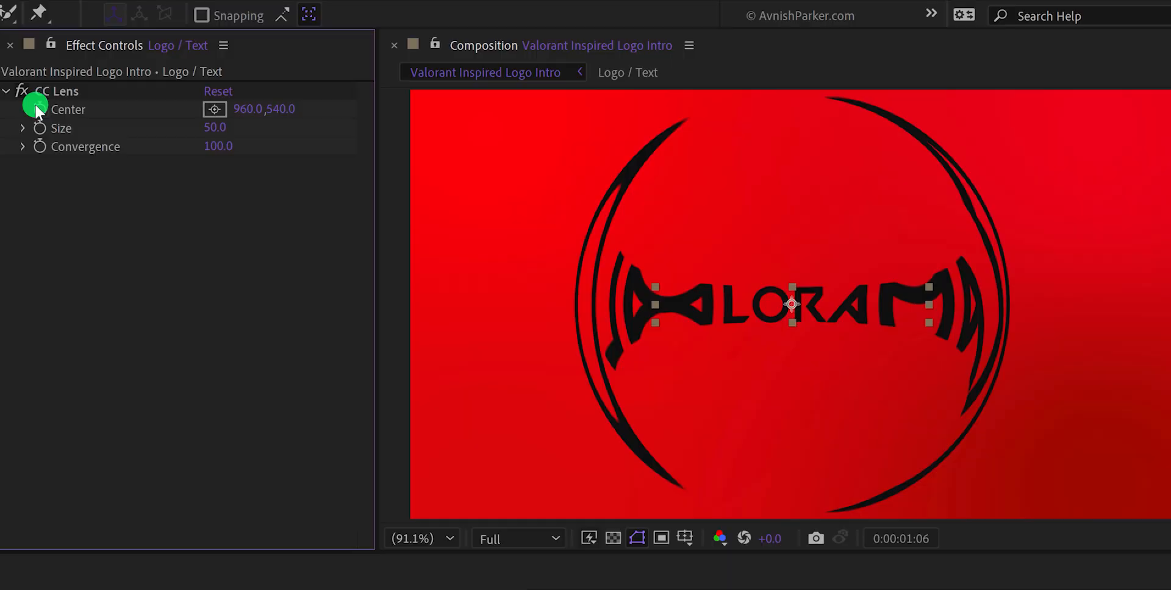
# Set CC Lens on the top Logo / Text layer to Center 960, 707, Size 124 and Convergence 88
pyautogui.moveTo(215, 127); pyautogui.dragTo(281, 125)
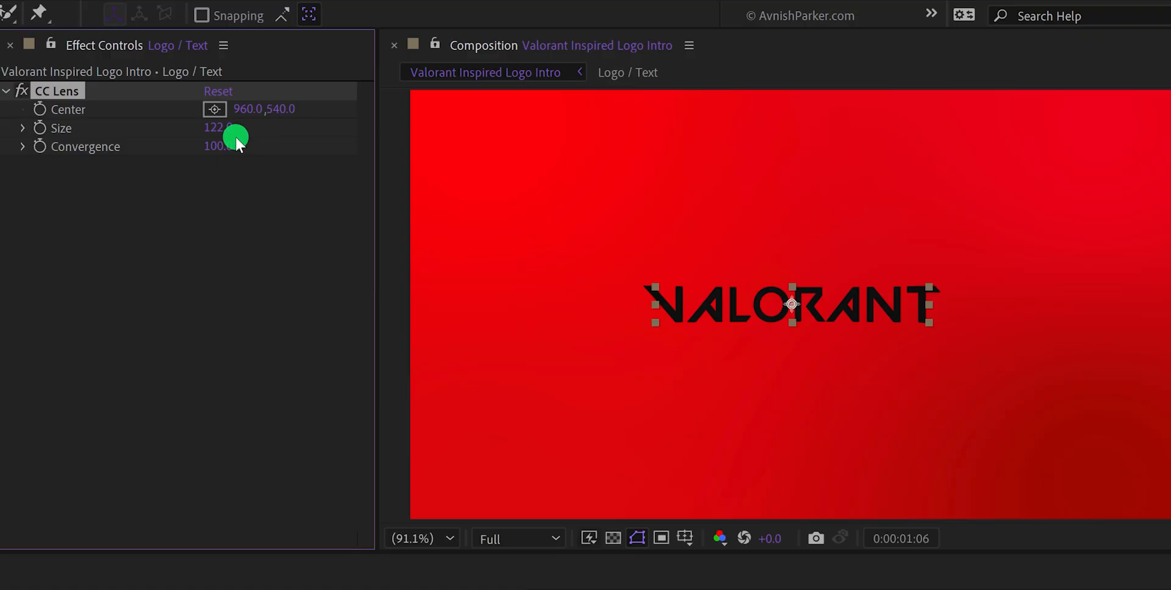
pyautogui.moveTo(211, 149); pyautogui.dragTo(311, 165)
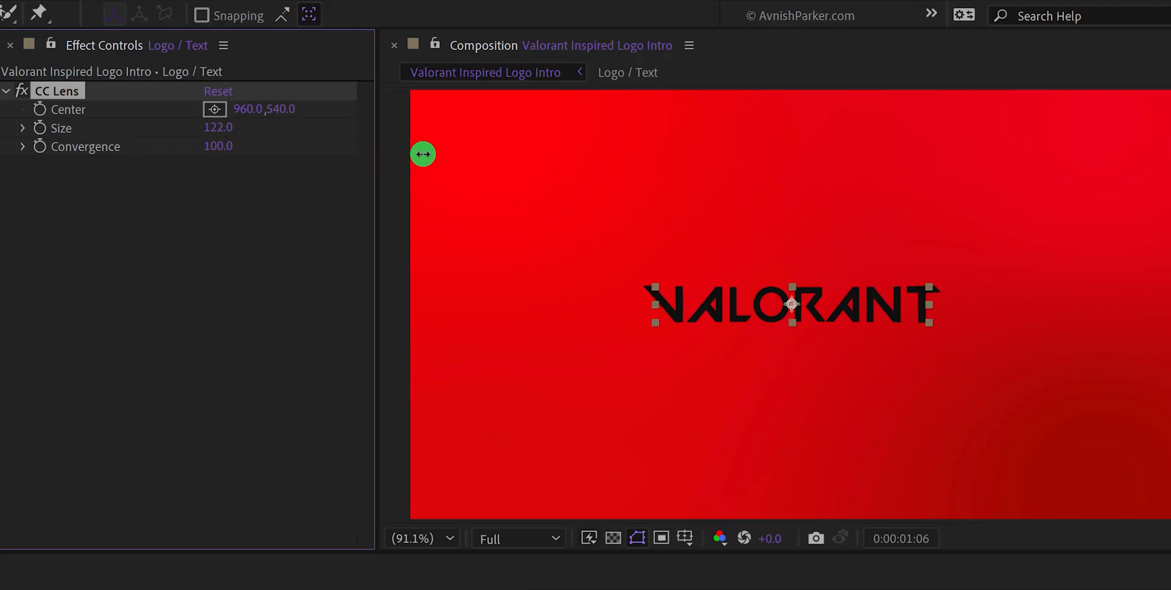
pyautogui.moveTo(423, 154); pyautogui.dragTo(211, 180)
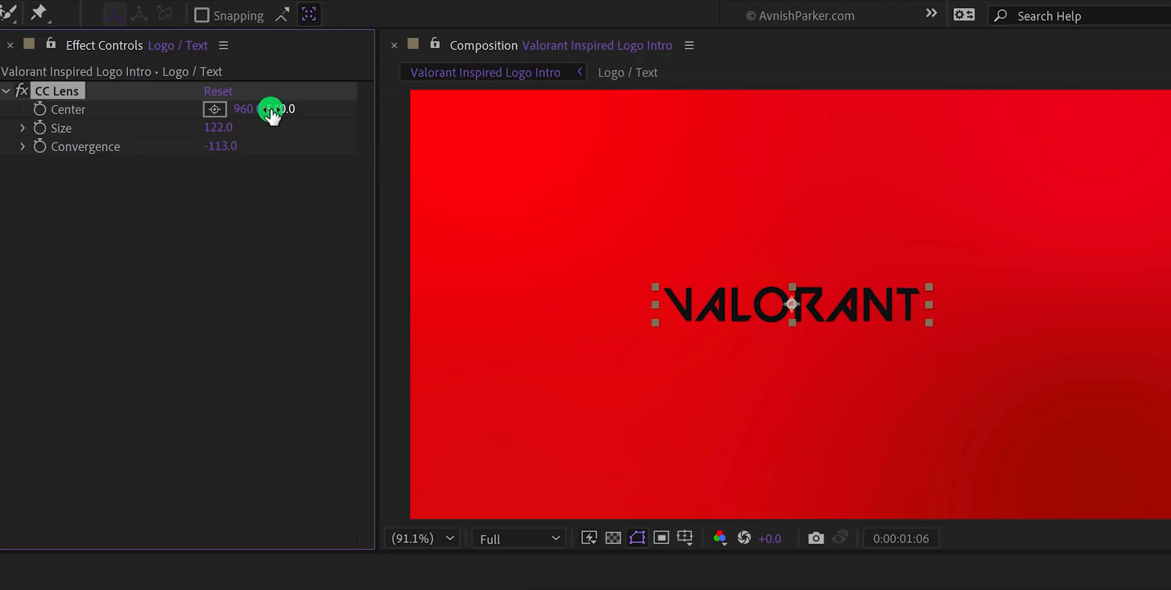
pyautogui.moveTo(277, 110); pyautogui.dragTo(448, 119)
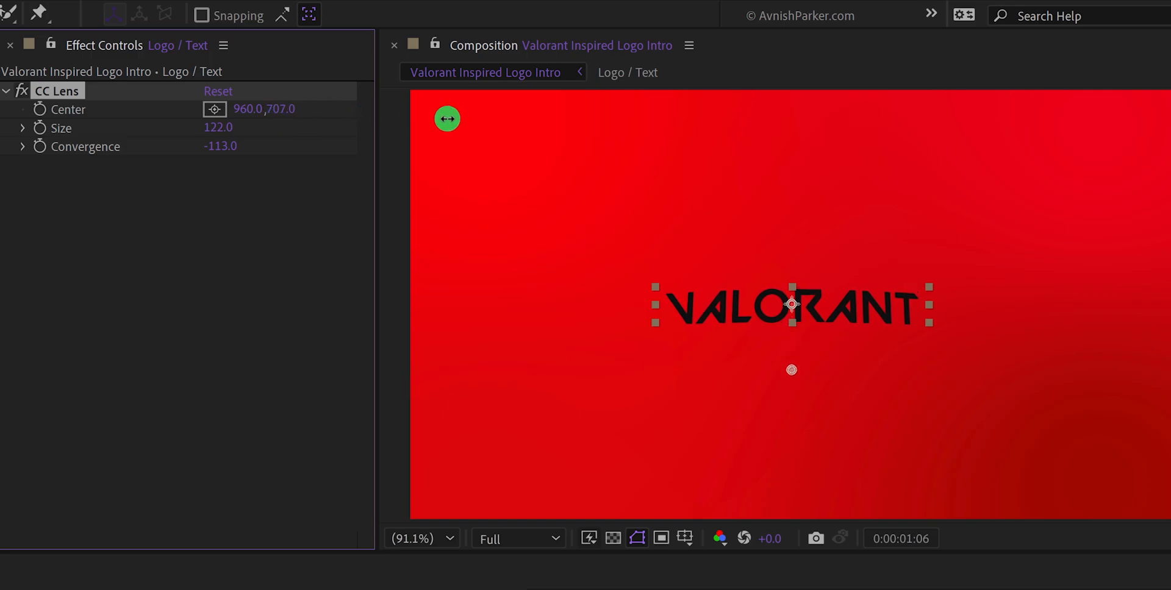
pyautogui.moveTo(230, 147); pyautogui.dragTo(493, 155)
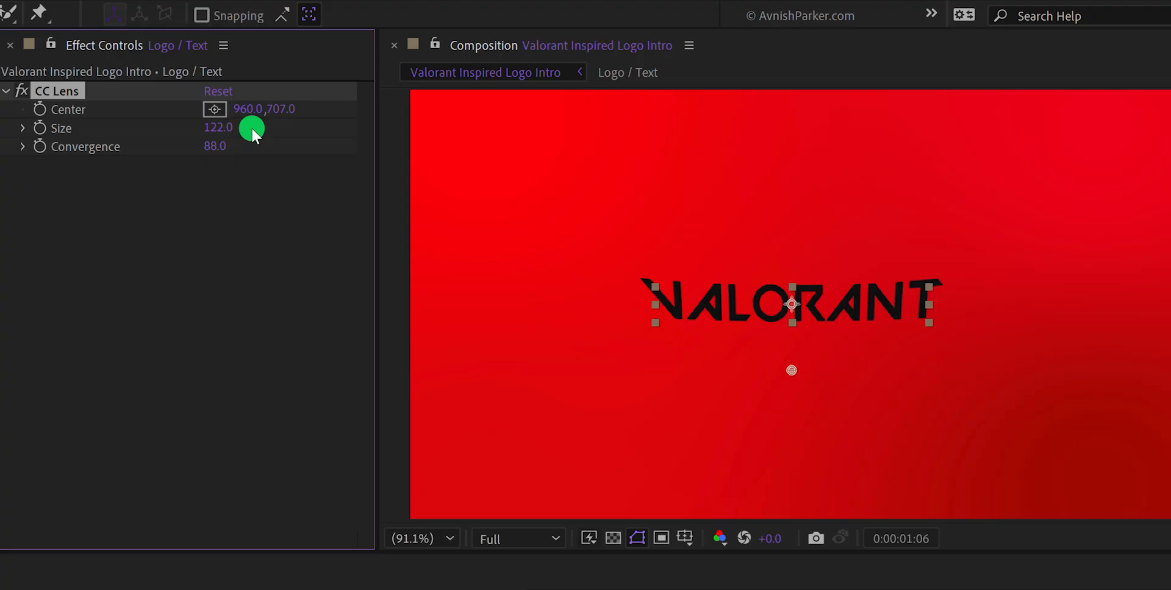
pyautogui.moveTo(225, 125)
pyautogui.mouseDown()
pyautogui.moveTo(189, 136)
pyautogui.moveTo(232, 138)
pyautogui.mouseUp()
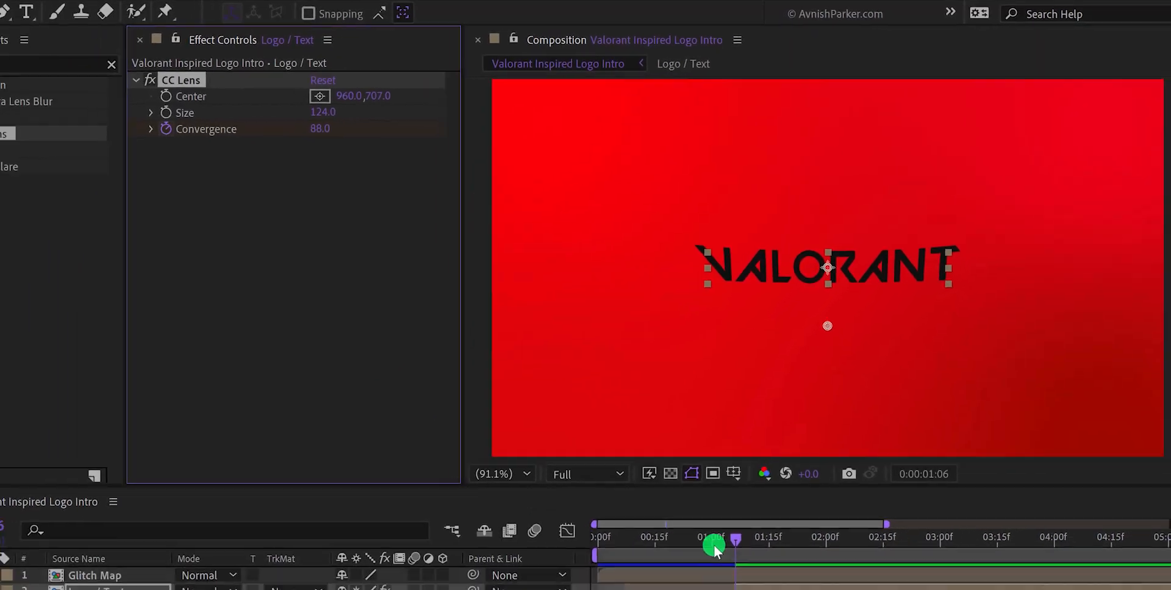
# Keyframe the CC Lens Convergence from 88 at 0:00:01:06 to 0 at 0:00:01:17
pyautogui.moveTo(787, 461); pyautogui.dragTo(840, 439)
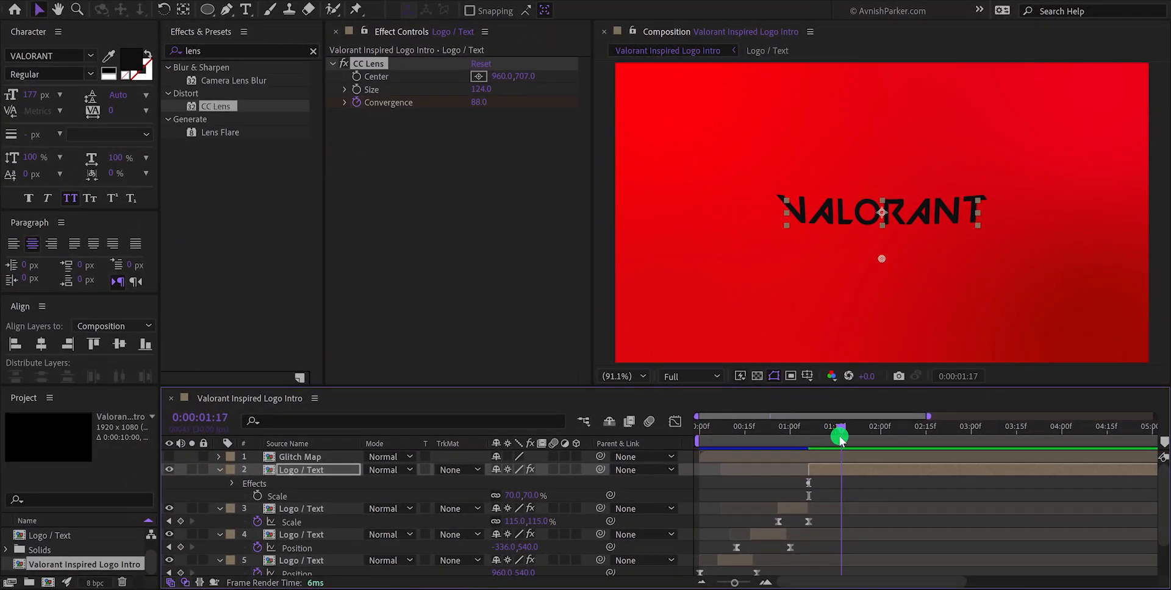
pyautogui.click(480, 105)
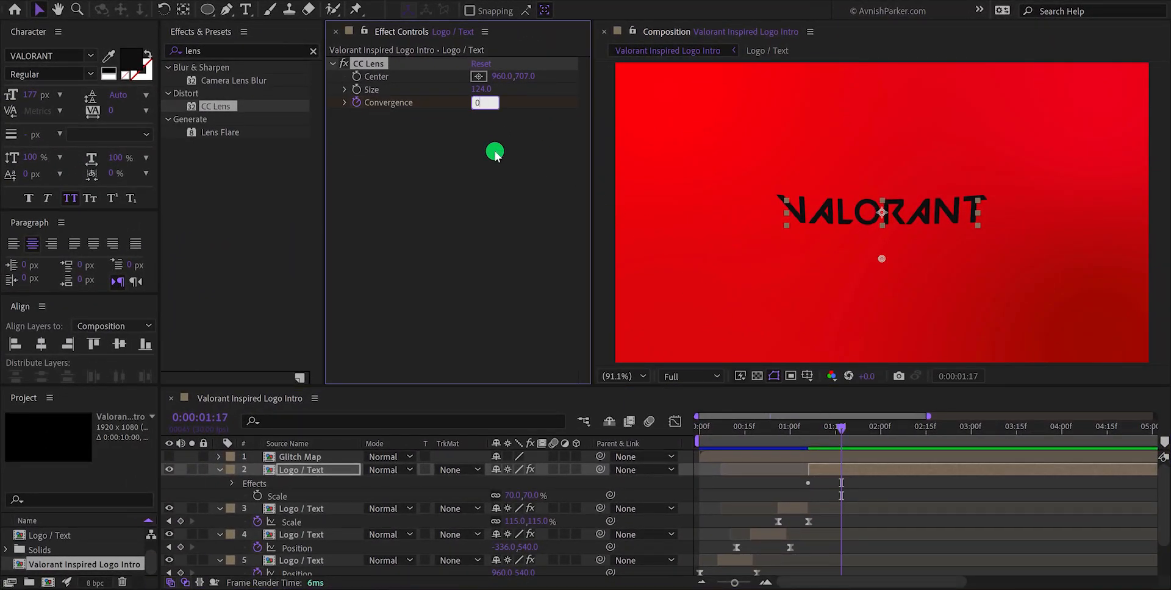
pyautogui.press('Return')
# Easy Ease both Convergence keyframes and reshape their speed curve to start steeply and settle gradually
pyautogui.moveTo(797, 436); pyautogui.dragTo(860, 452)
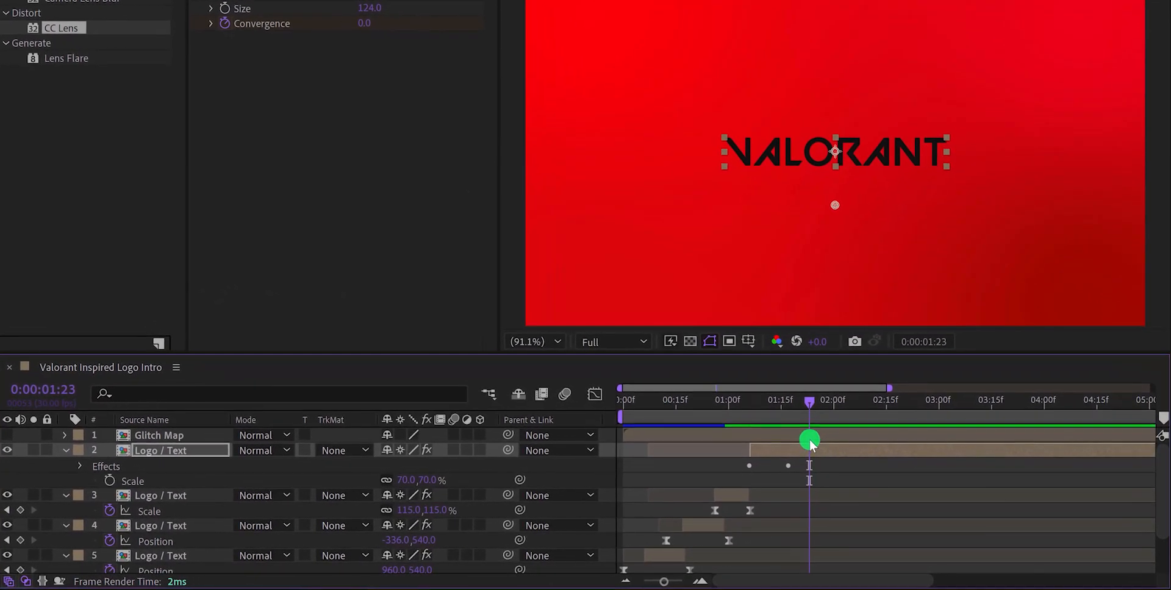
pyautogui.press('u')
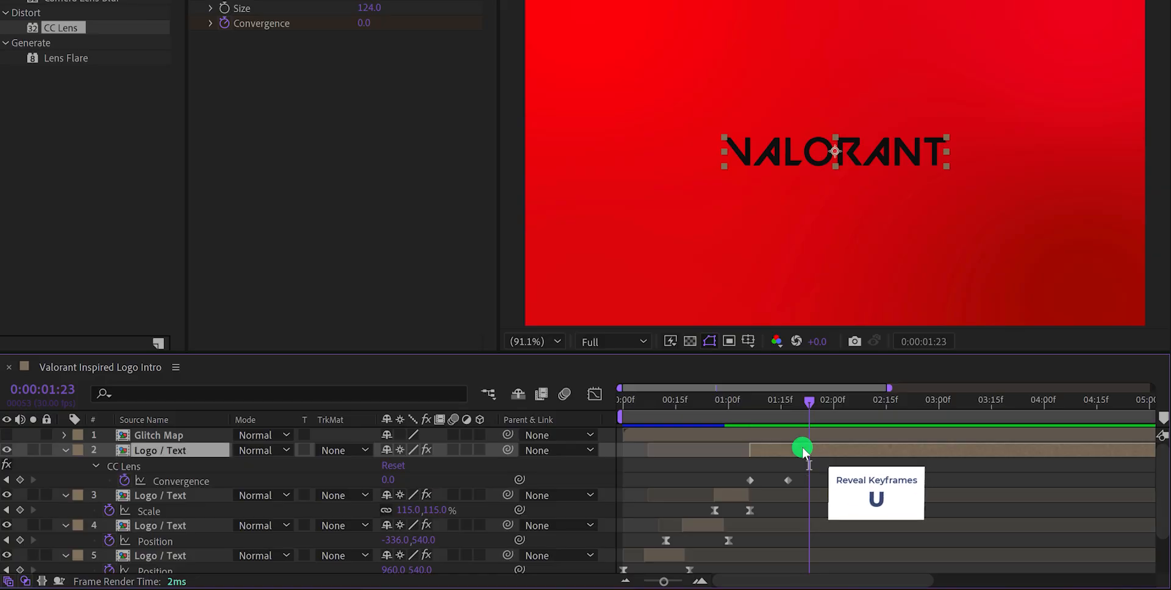
pyautogui.moveTo(800, 471); pyautogui.dragTo(740, 482)
pyautogui.press('F9')
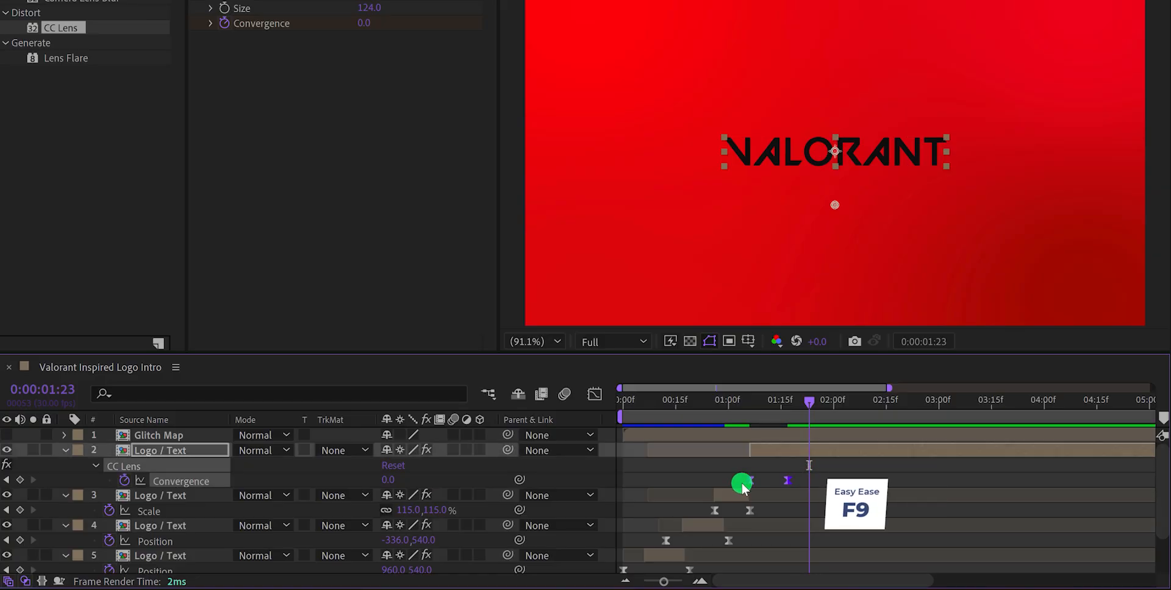
pyautogui.click(594, 394)
pyautogui.moveTo(789, 440); pyautogui.dragTo(755, 445)
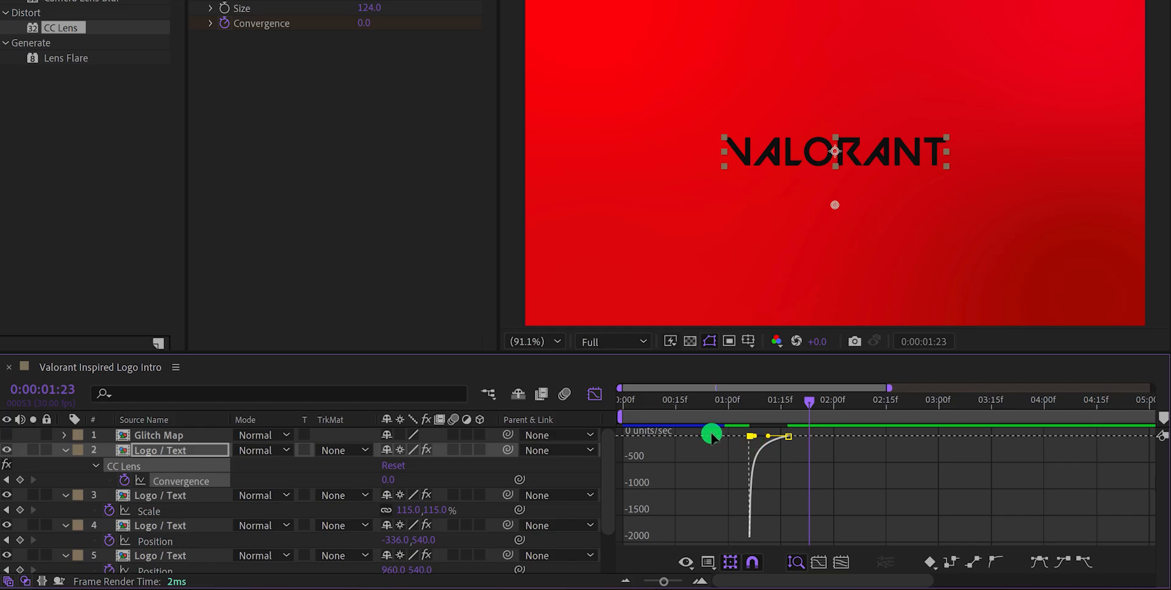
pyautogui.click(606, 400)
pyautogui.click(842, 473)
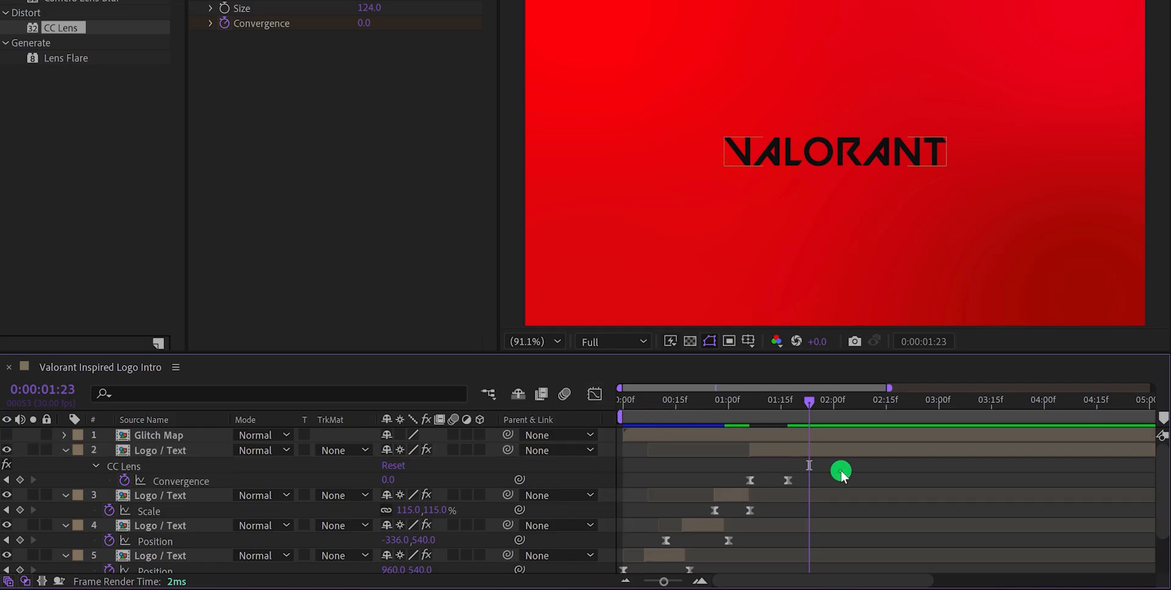
# Preview the CC Lens text reveal and park the playhead at 0:00:01:19
pyautogui.press('space')
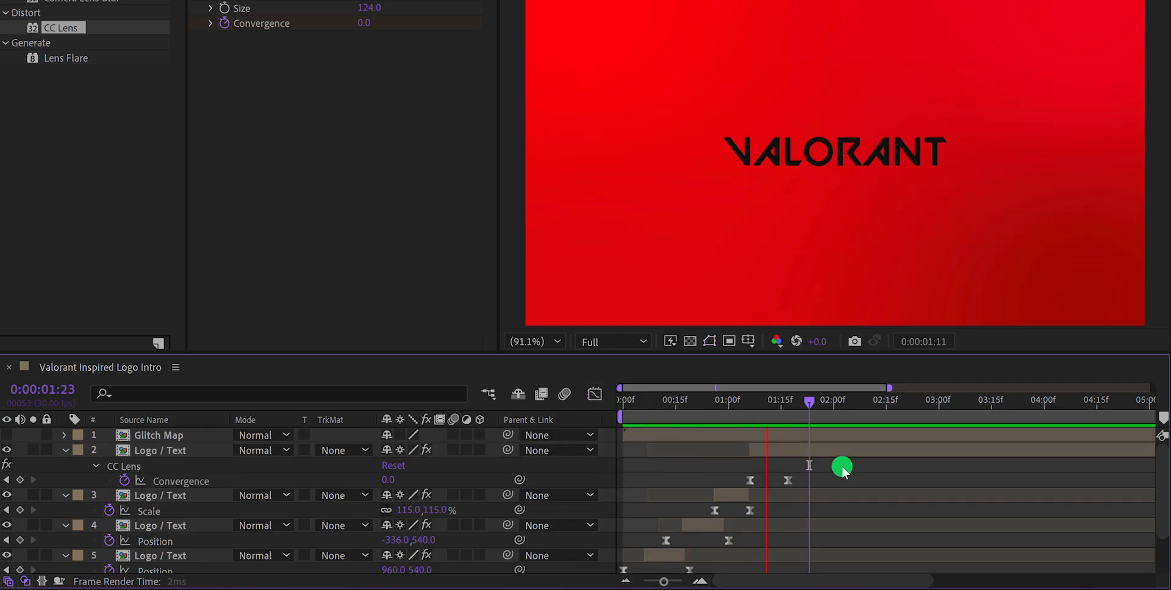
pyautogui.press('space')
pyautogui.press('space')
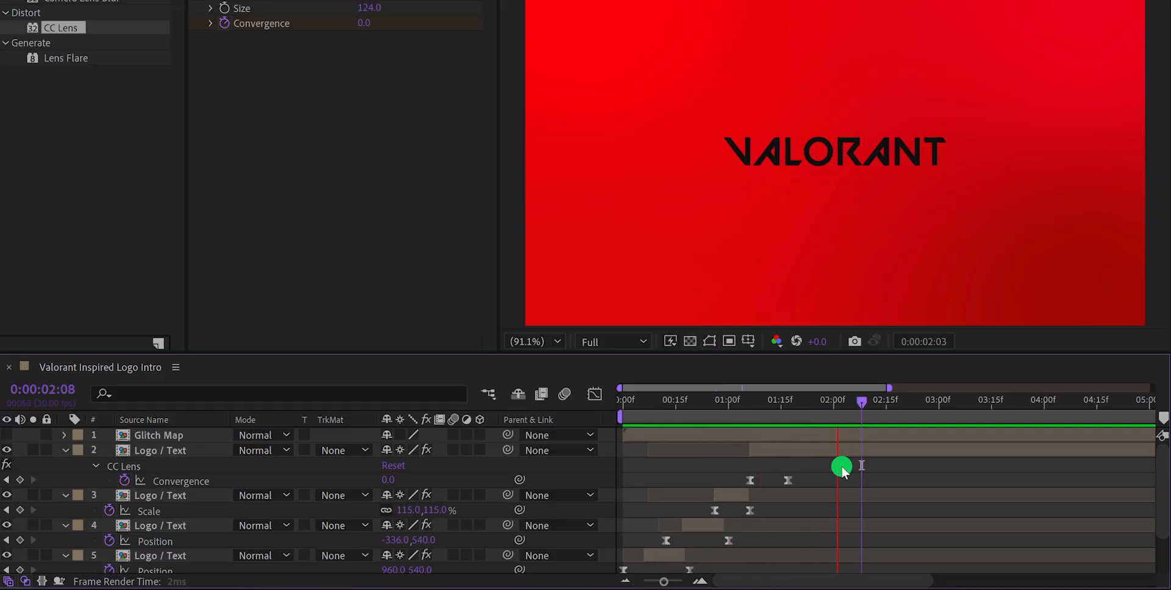
pyautogui.moveTo(686, 402); pyautogui.dragTo(795, 432)
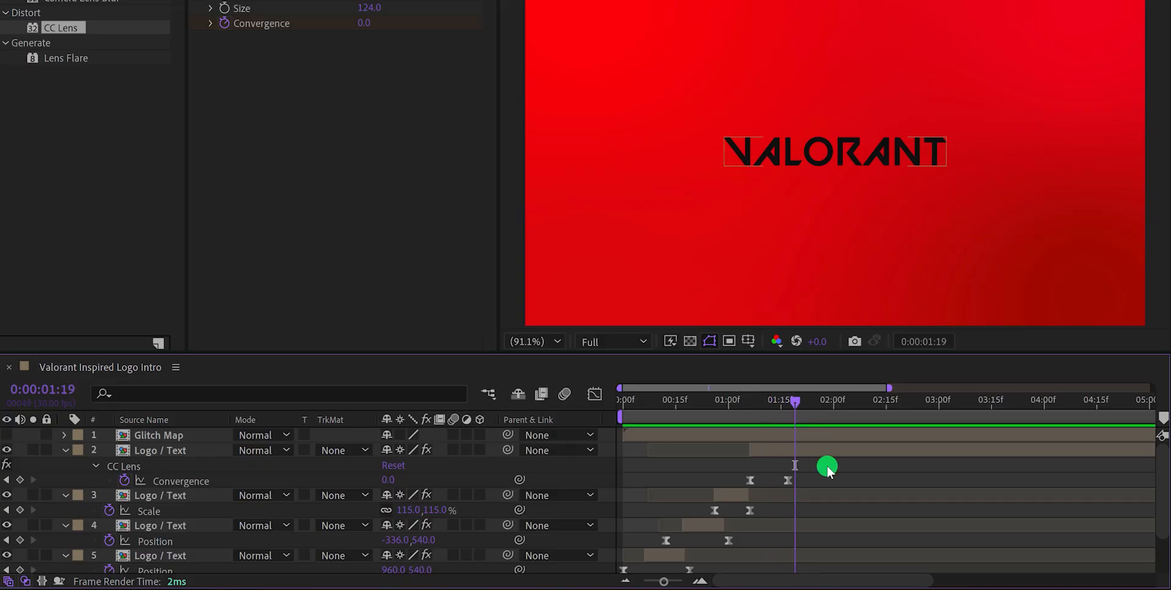
pyautogui.press('m')
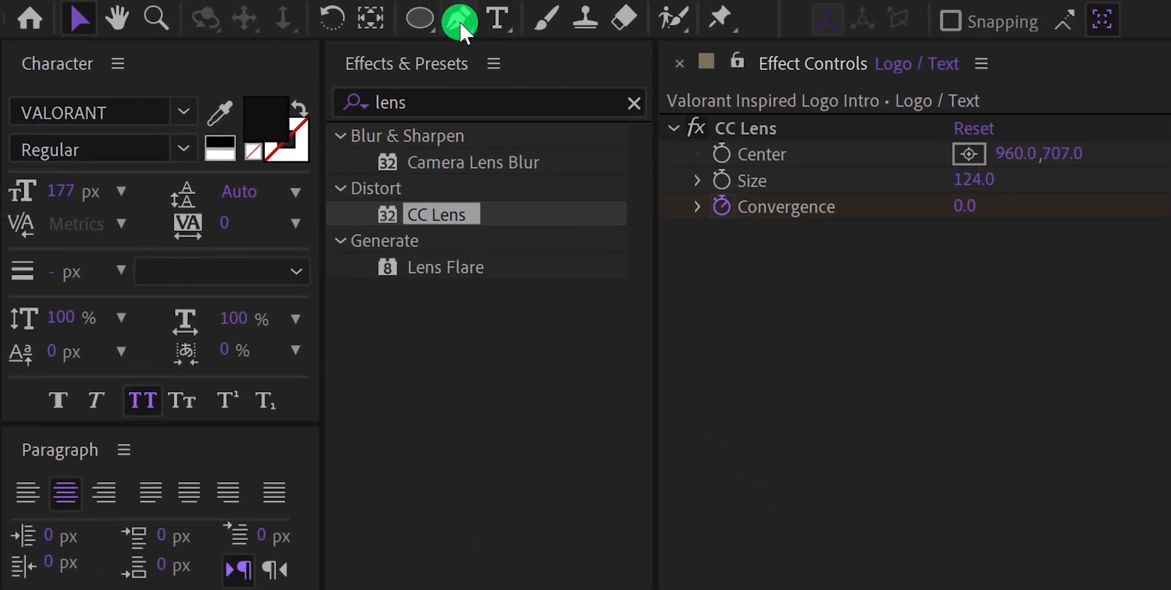
# Draw a short horizontal line below the start of the VALORANT text with no fill and a 16 px #121212 stroke
pyautogui.click(420, 15)
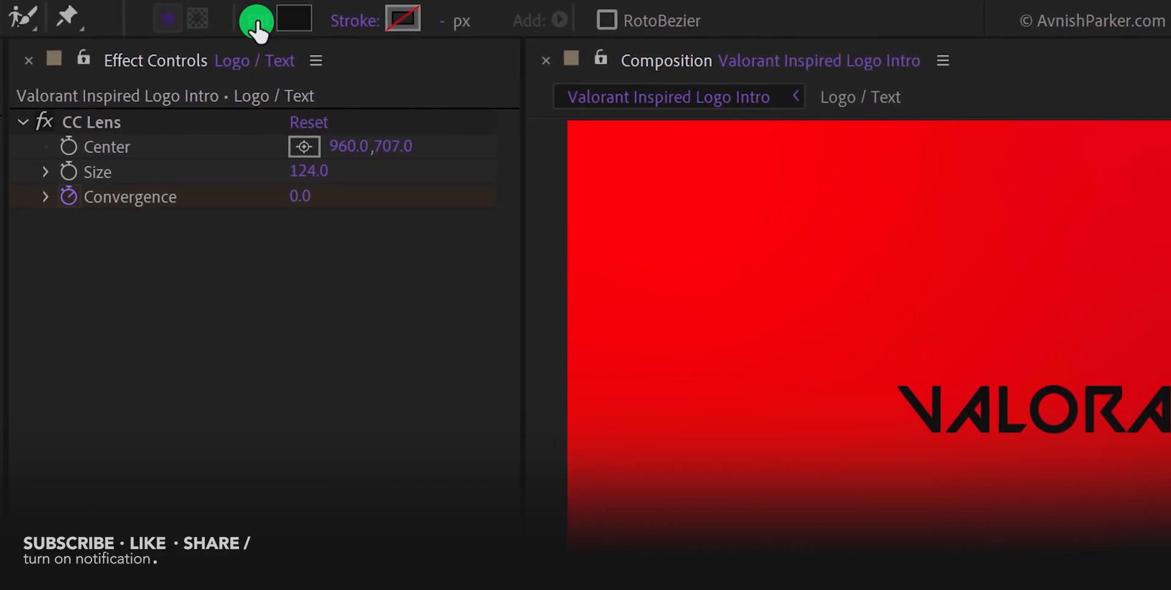
pyautogui.click(434, 21)
pyautogui.click(442, 116)
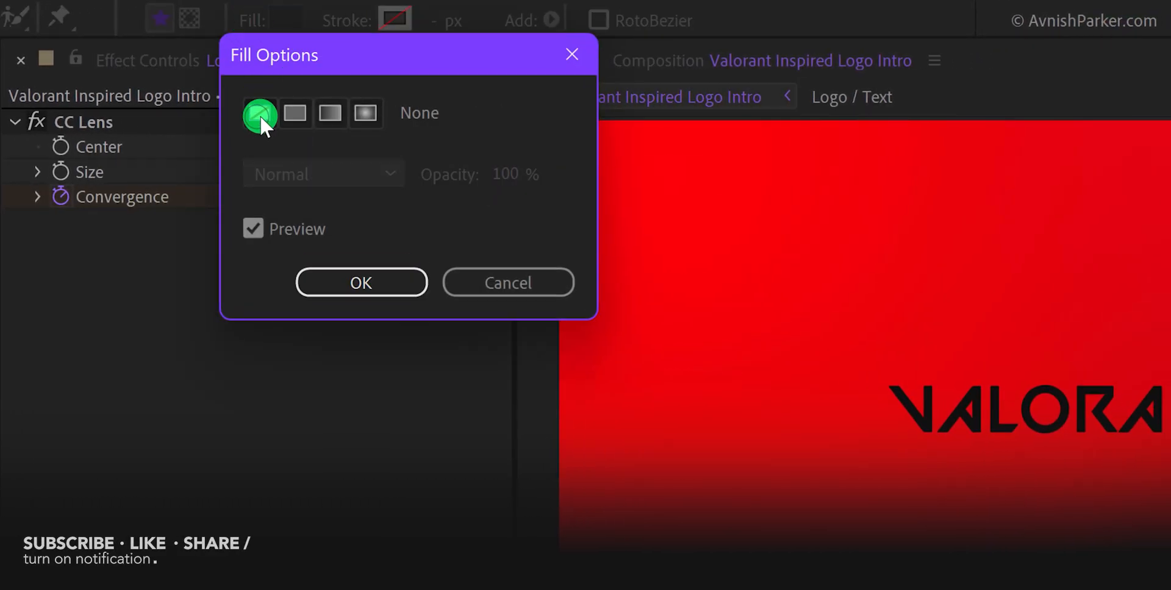
pyautogui.click(356, 274)
pyautogui.click(393, 19)
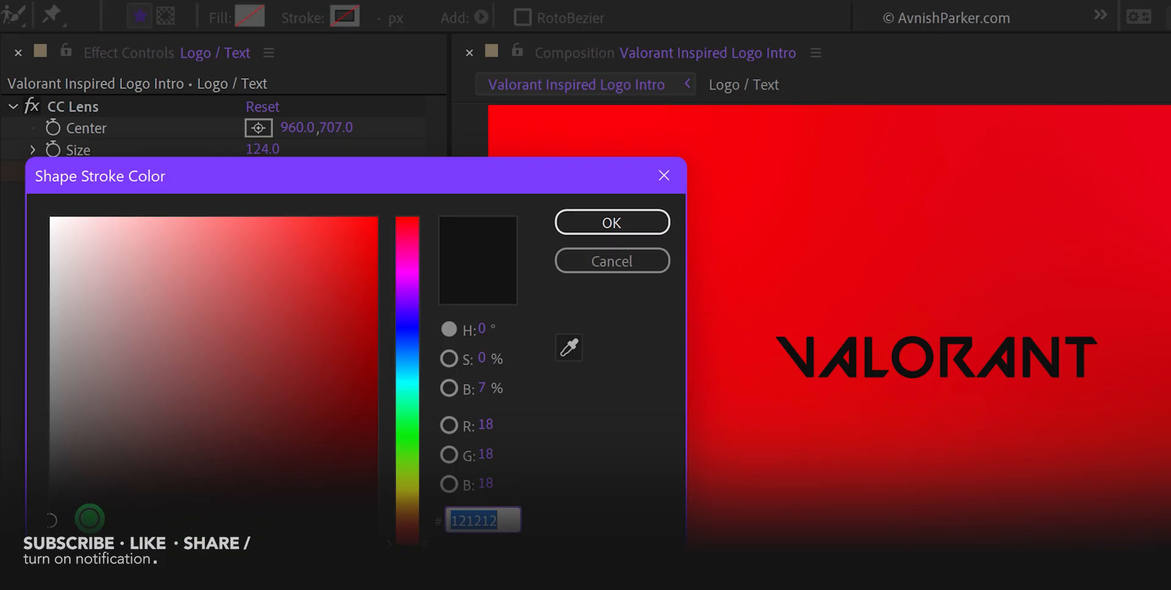
pyautogui.click(568, 227)
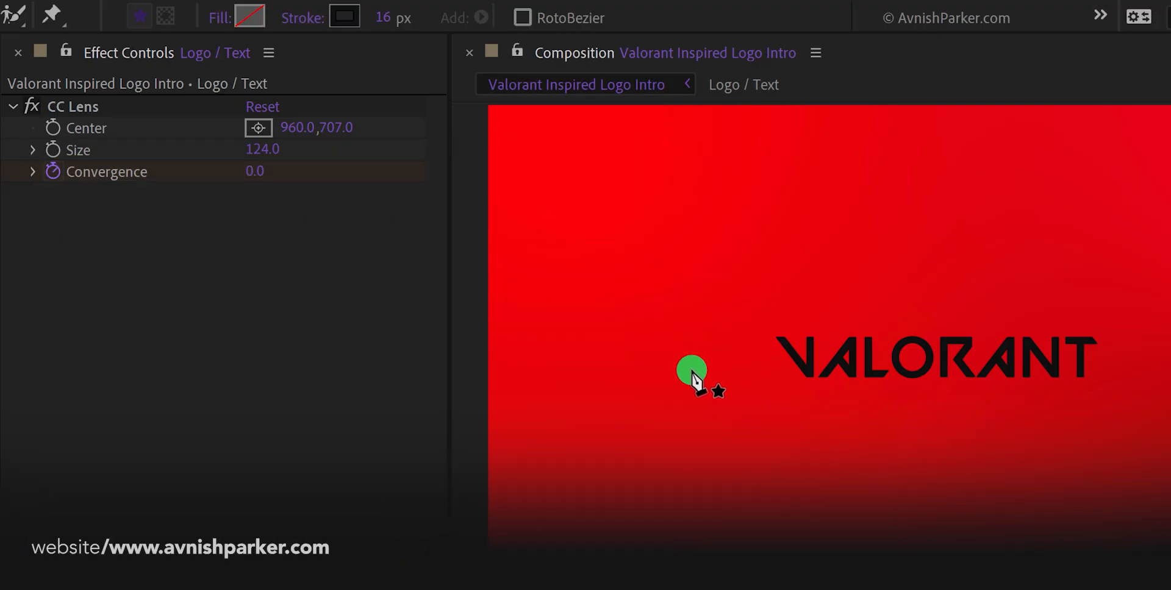
pyautogui.click(727, 441)
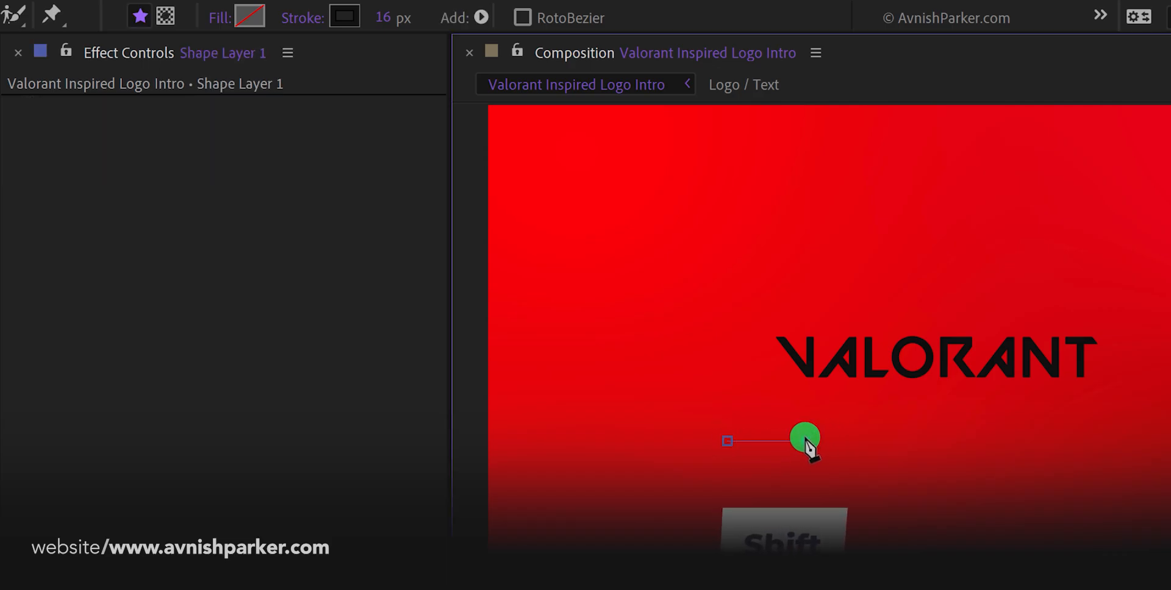
pyautogui.keyDown('shift'); pyautogui.click(805, 439); pyautogui.keyUp('shift')
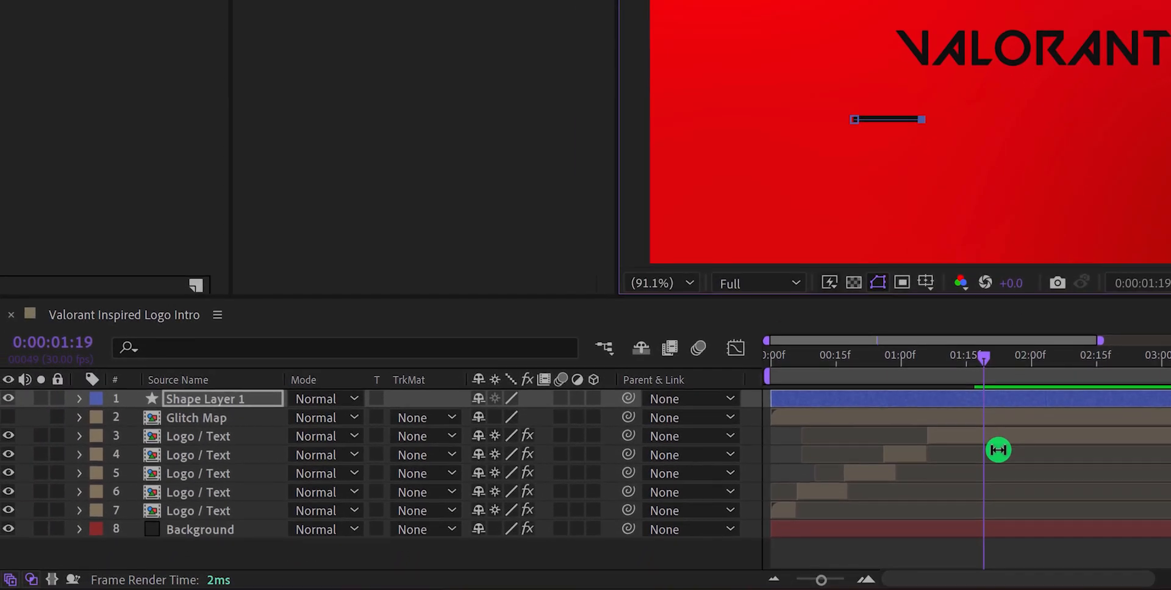
# Rename the new shape layer as Line
pyautogui.click(997, 450)
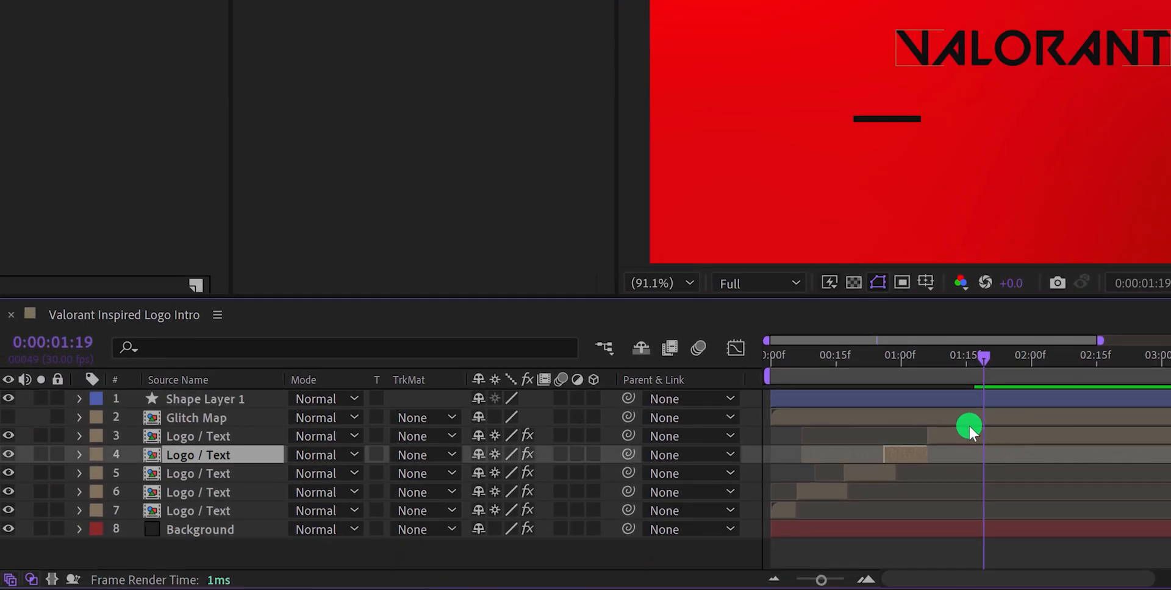
pyautogui.click(966, 399)
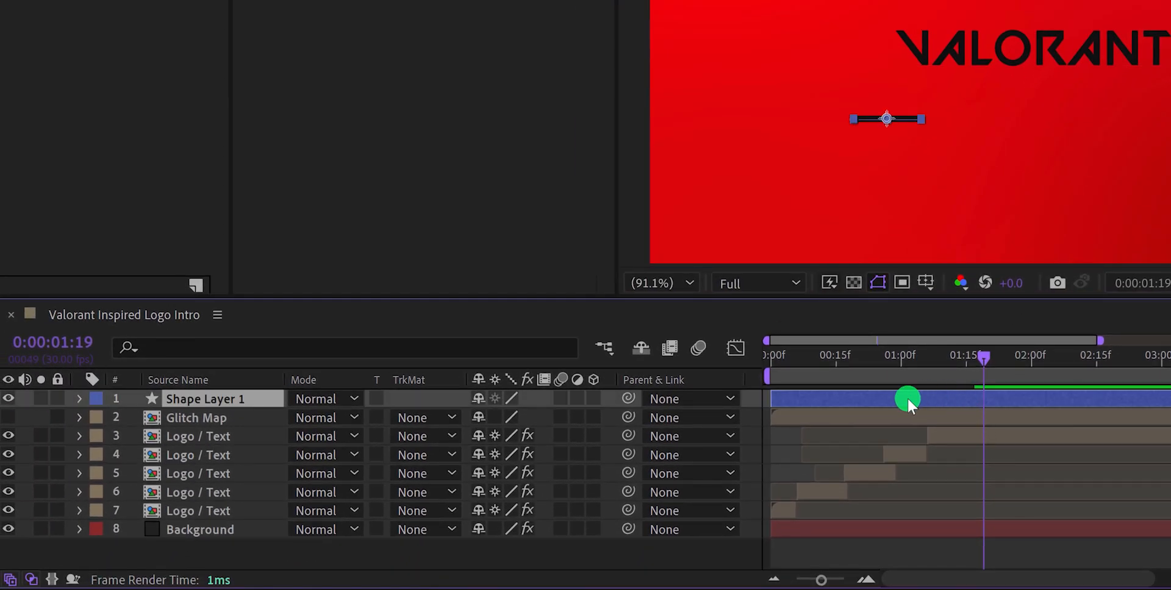
pyautogui.press('Return')
pyautogui.write('Line')
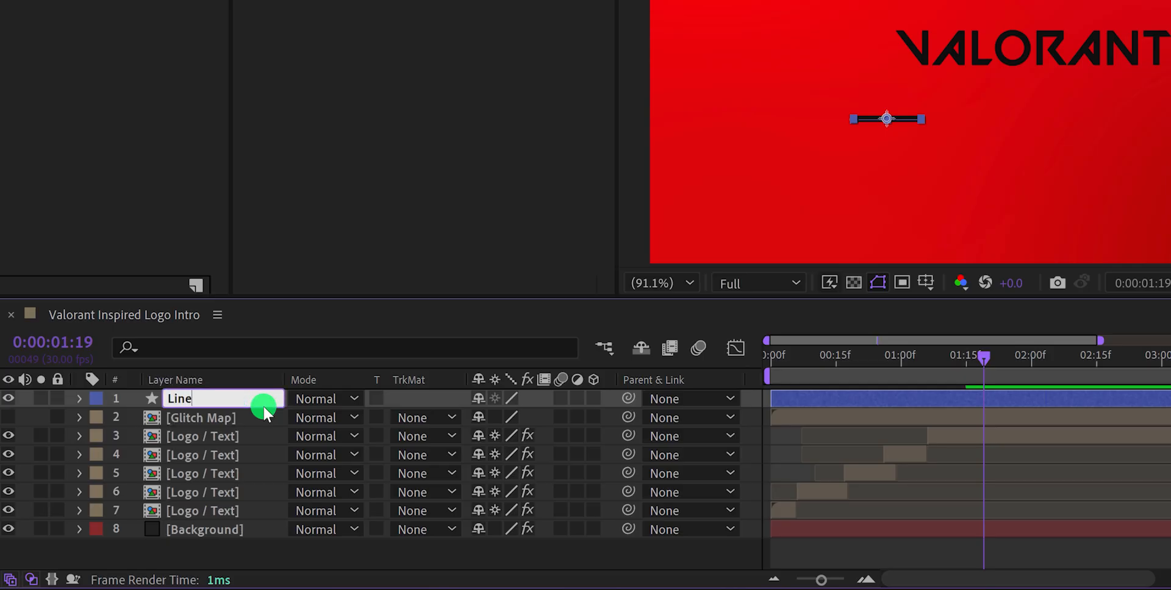
pyautogui.press('Return')
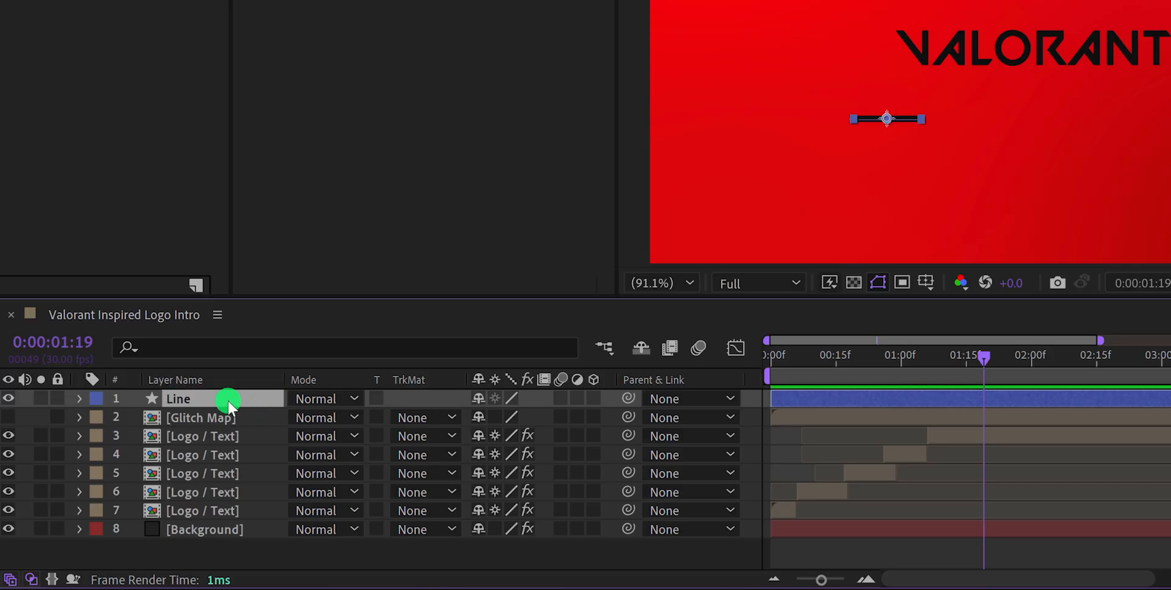
# Add Trim Paths to the Line layer and set its End to 0%
pyautogui.click(80, 400)
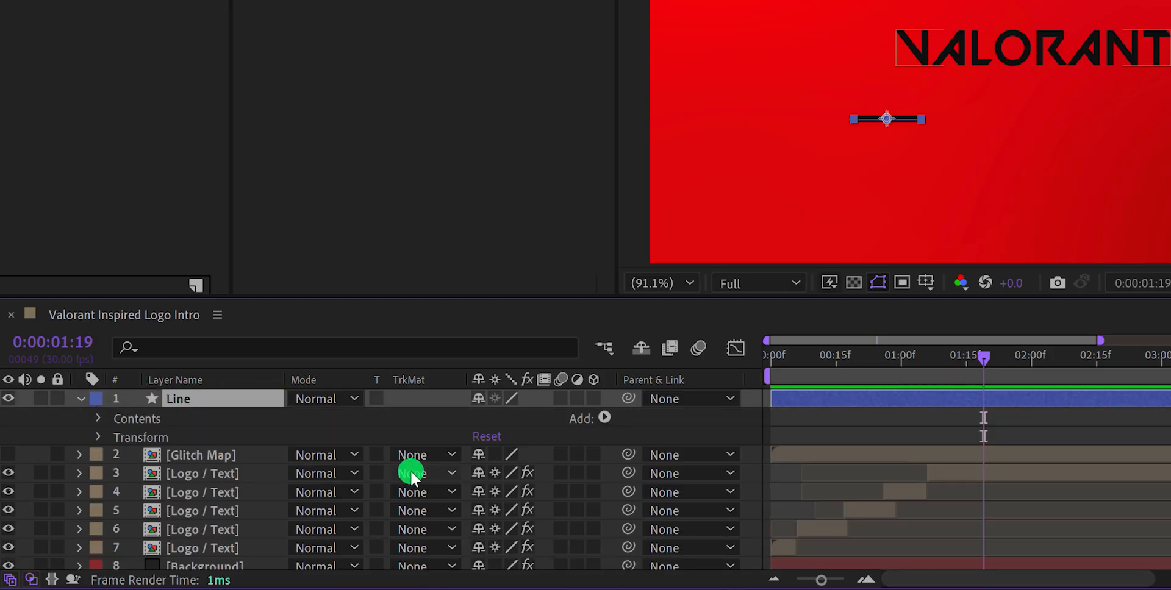
pyautogui.click(604, 419)
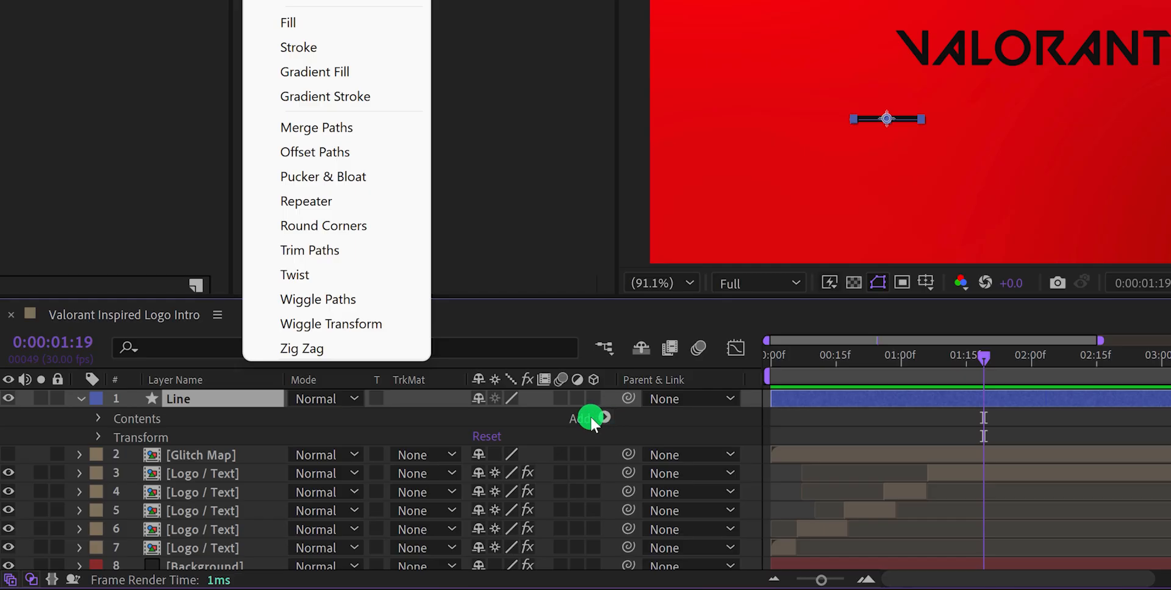
pyautogui.click(349, 258)
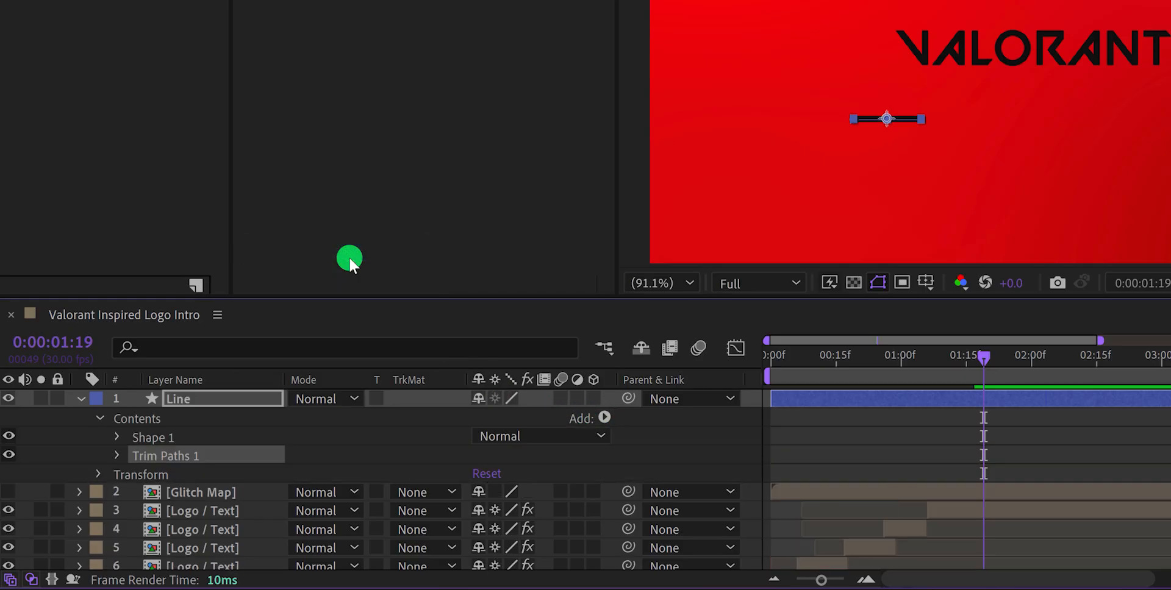
pyautogui.click(118, 457)
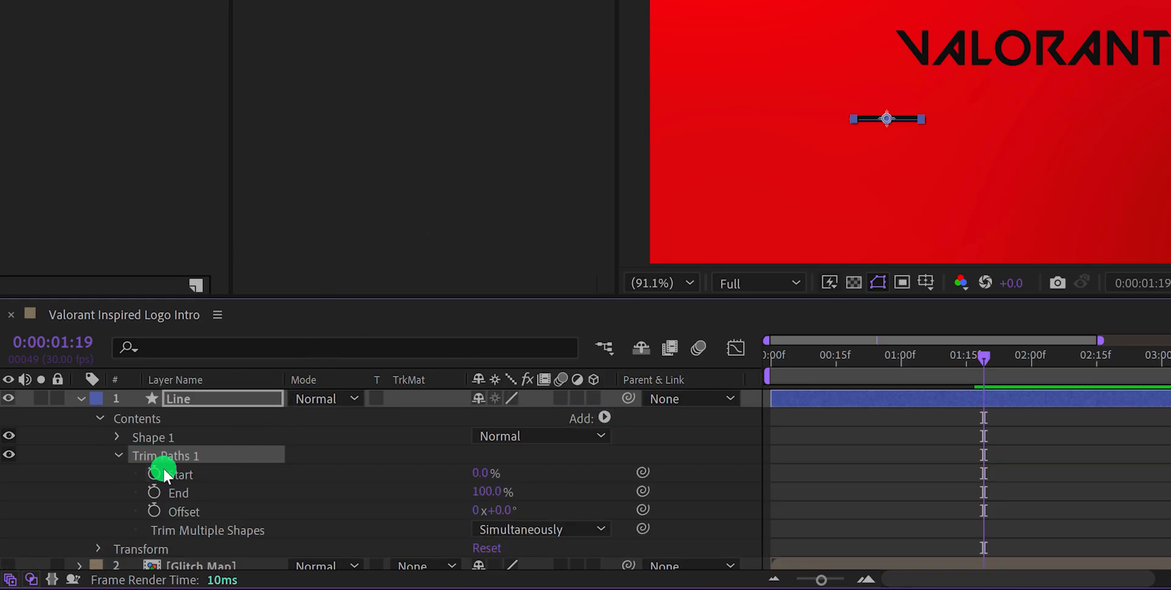
pyautogui.click(195, 492)
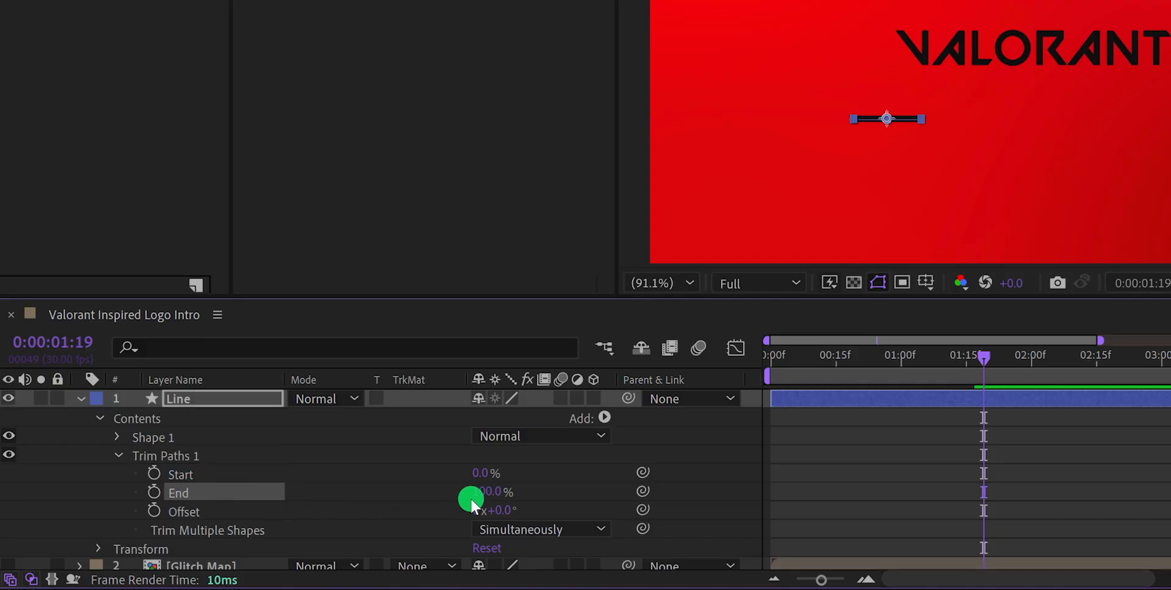
pyautogui.moveTo(484, 493); pyautogui.dragTo(320, 489)
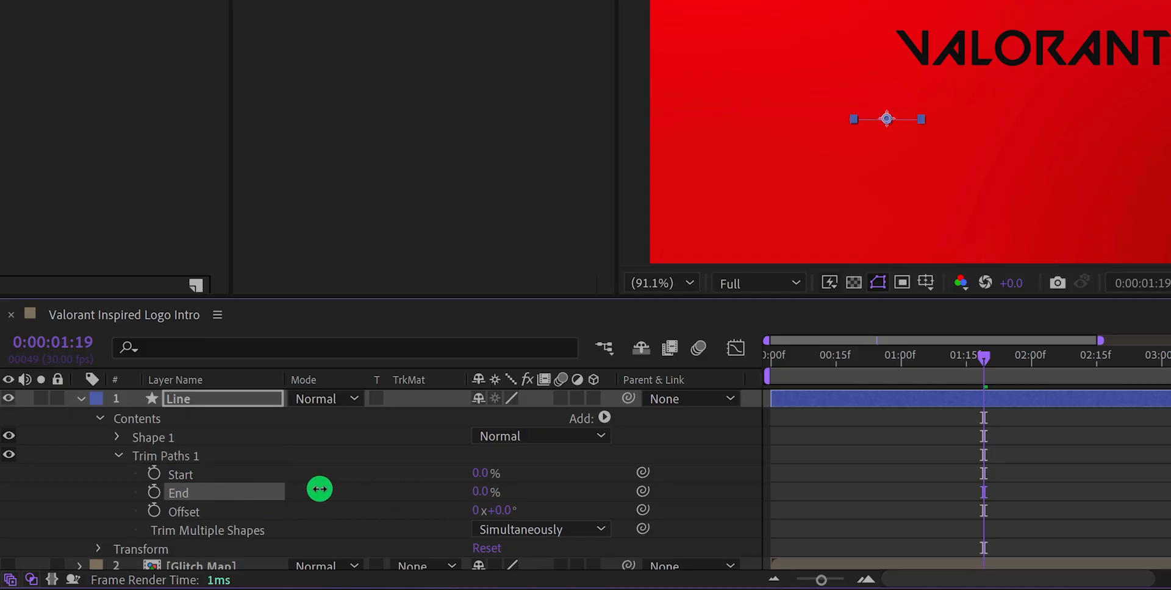
# Keyframe the Line layer's Trim Paths Start and End from 0% at 0:00:00:00 to 100% at 0:00:00:15
pyautogui.moveTo(787, 359); pyautogui.dragTo(766, 360)
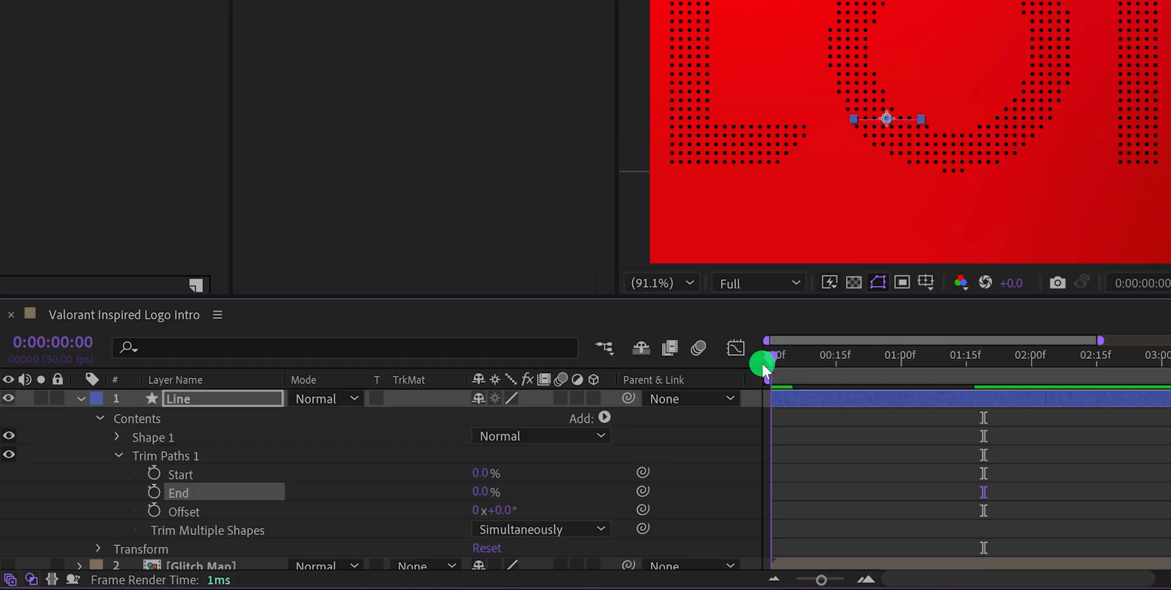
pyautogui.click(154, 474)
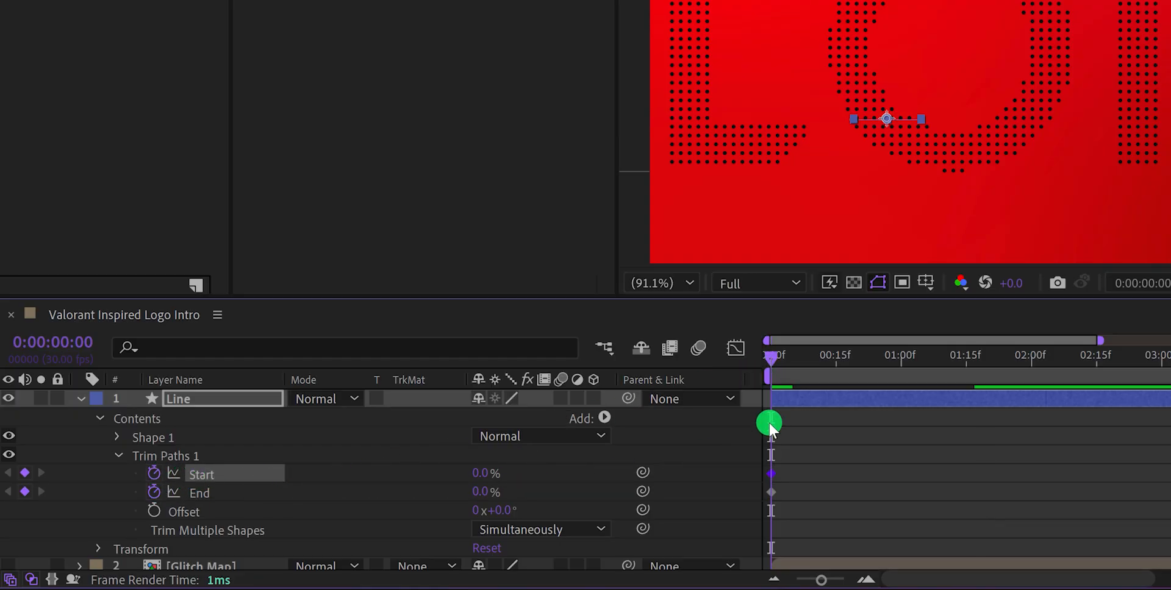
pyautogui.click(838, 363)
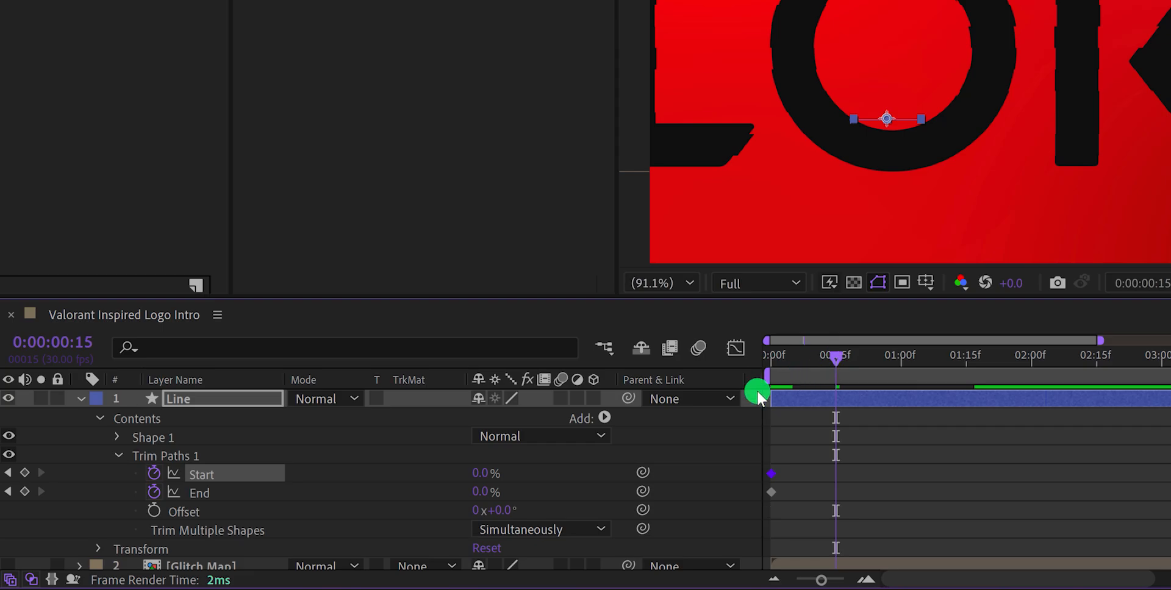
pyautogui.moveTo(487, 493); pyautogui.dragTo(638, 491)
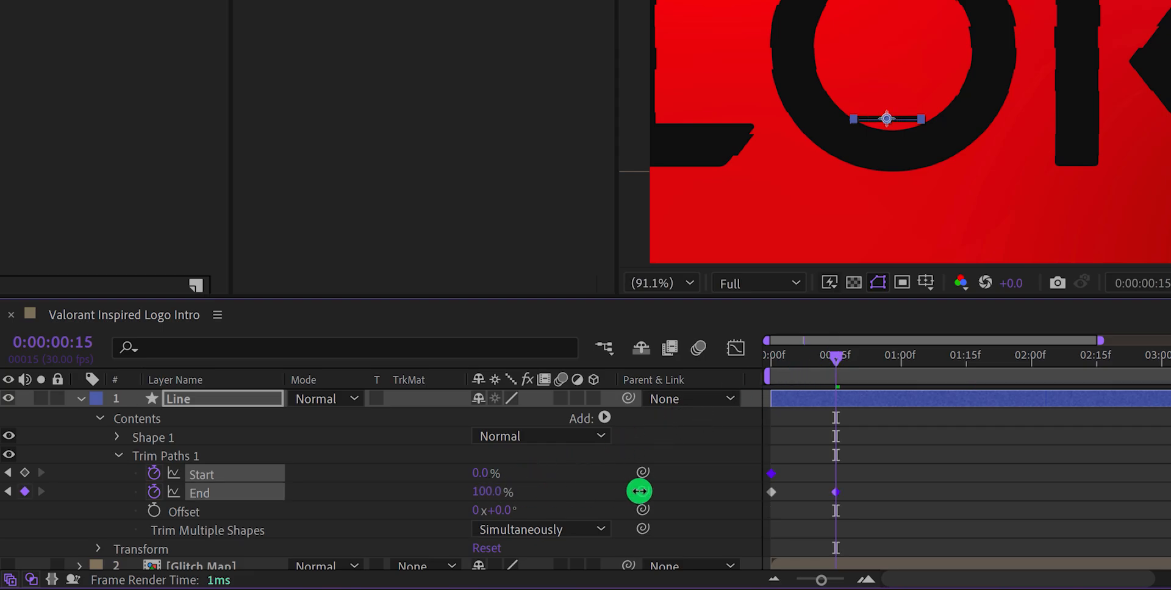
pyautogui.moveTo(482, 474); pyautogui.dragTo(654, 488)
# Shift both Trim Paths Start keyframes later so the first one sits at 0:00:00:08
pyautogui.moveTo(843, 480); pyautogui.dragTo(764, 478)
pyautogui.moveTo(787, 363); pyautogui.dragTo(808, 380)
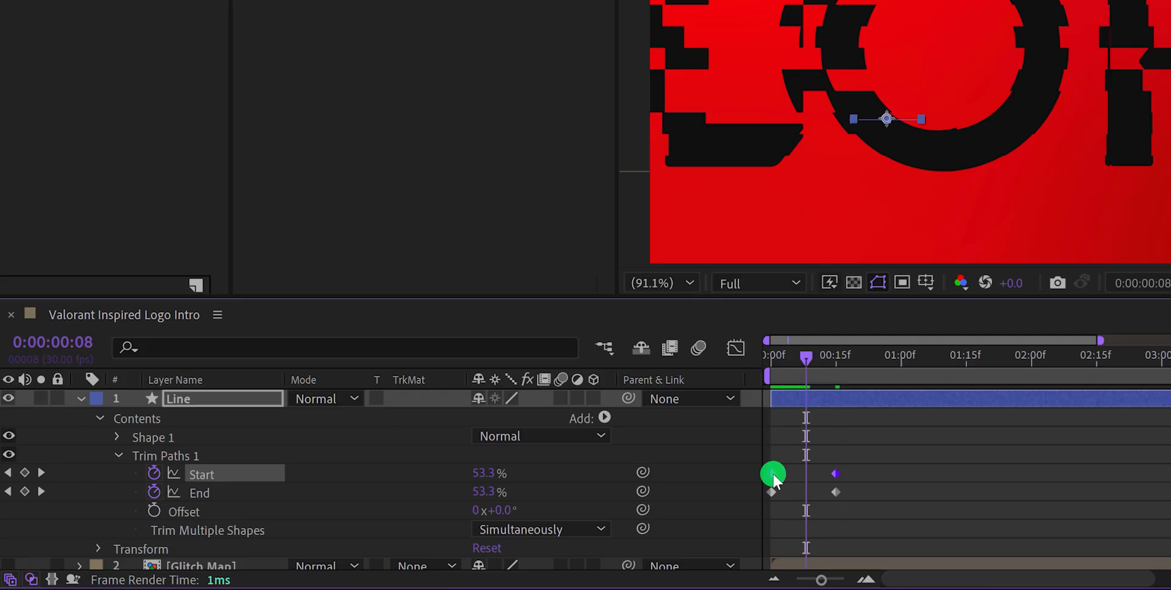
pyautogui.moveTo(785, 480); pyautogui.dragTo(806, 475)
pyautogui.moveTo(788, 387); pyautogui.dragTo(816, 381)
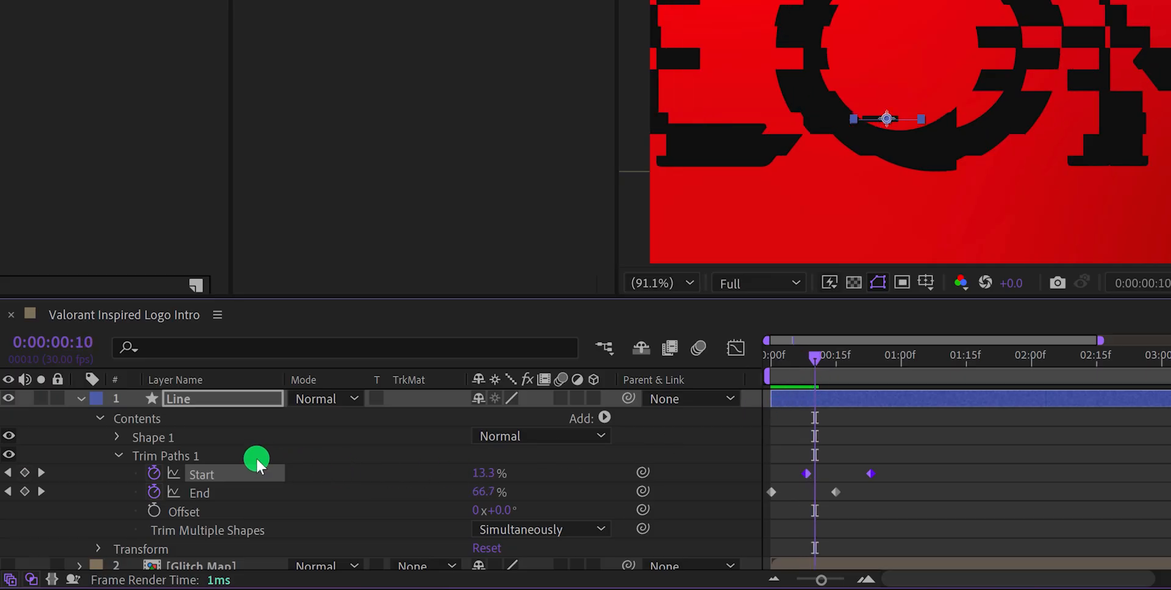
# Solo the Line and Background layers and preview the trim animation
pyautogui.click(42, 399)
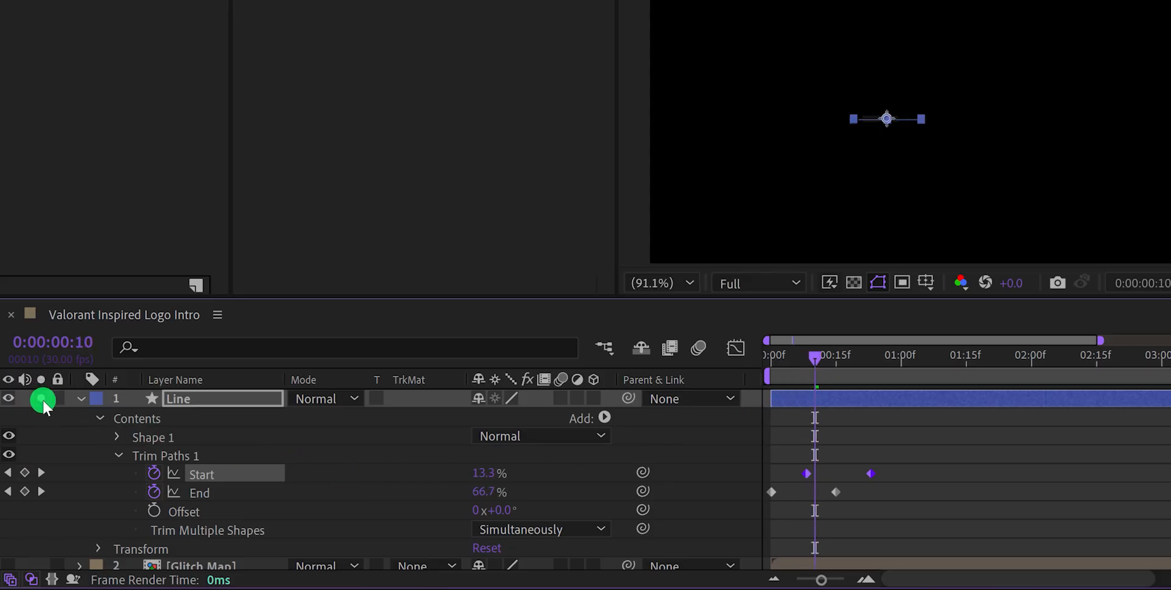
pyautogui.scroll(-3, 67, 460)
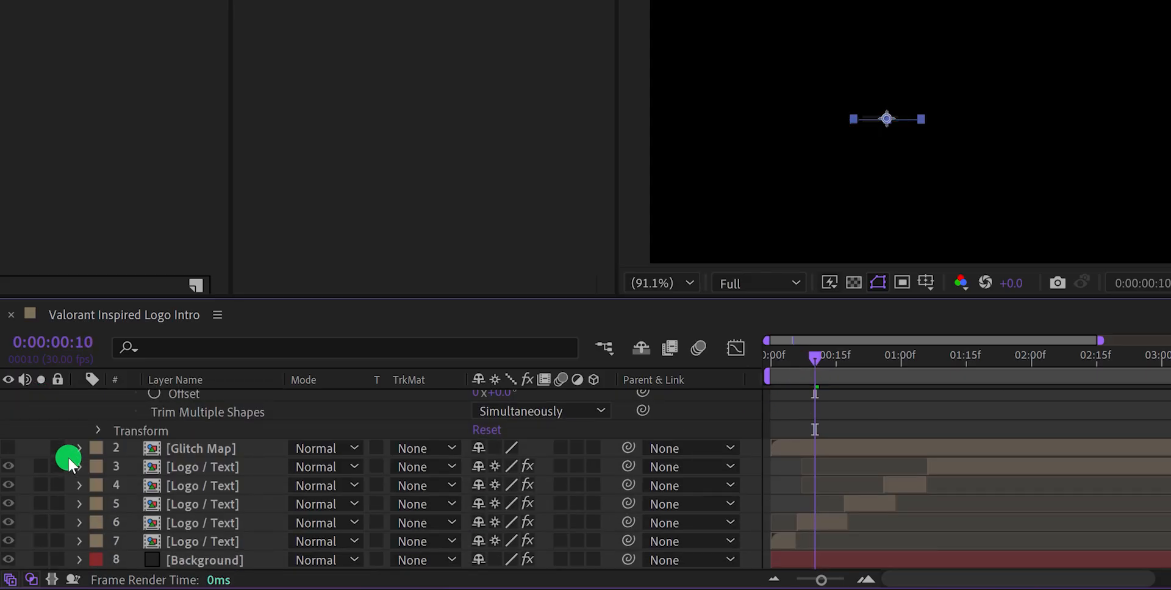
pyautogui.click(41, 560)
pyautogui.scroll(3, 687, 433)
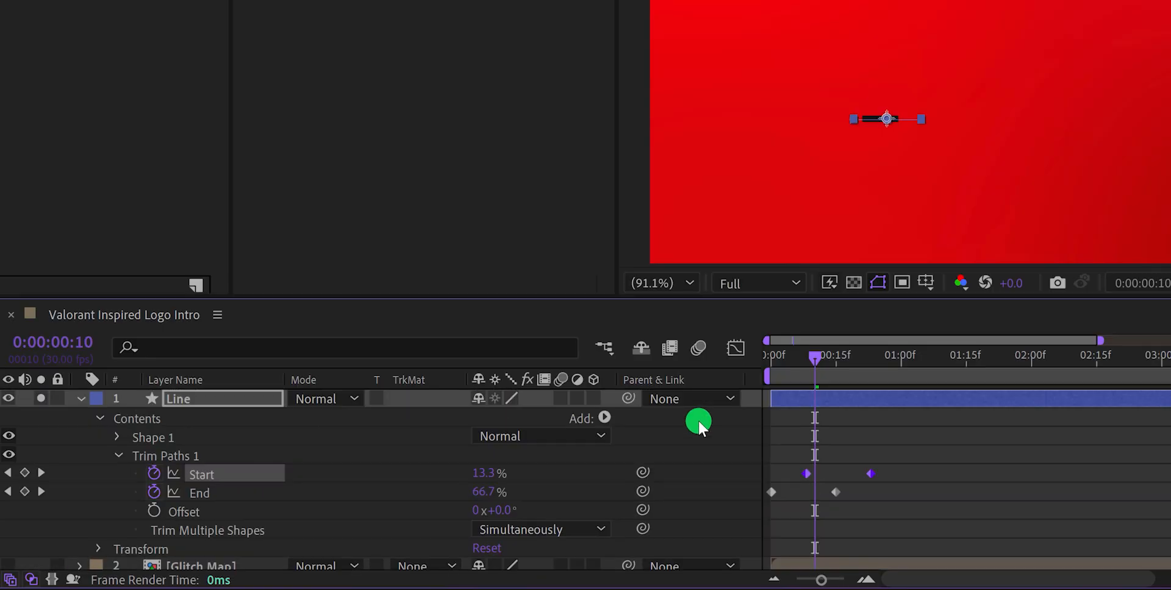
pyautogui.click(787, 435)
pyautogui.press('space')
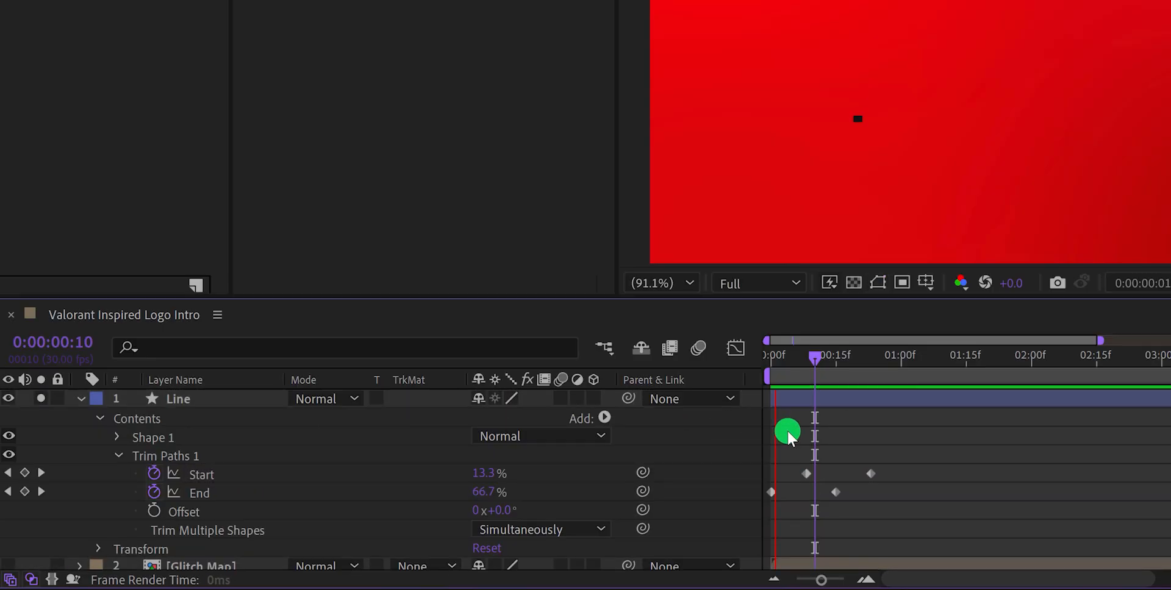
pyautogui.press('space')
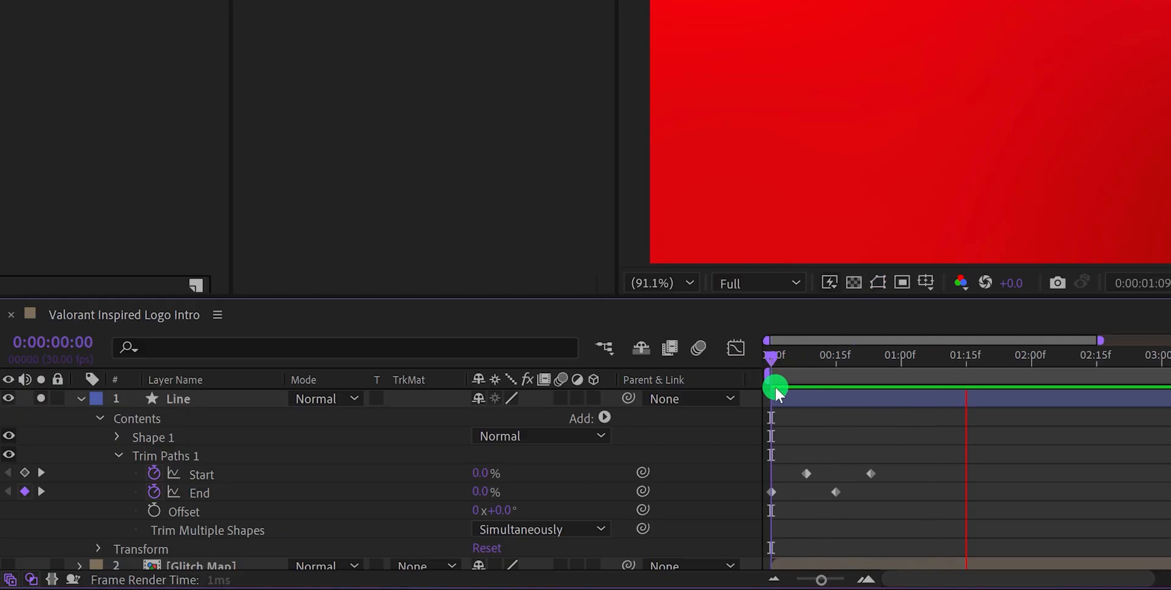
pyautogui.press('space')
# Apply Easy Ease to the Start and End keyframes, sharpen their speed curves into steep central peaks, and preview the motion
pyautogui.moveTo(902, 446); pyautogui.dragTo(761, 512)
pyautogui.press('F9')
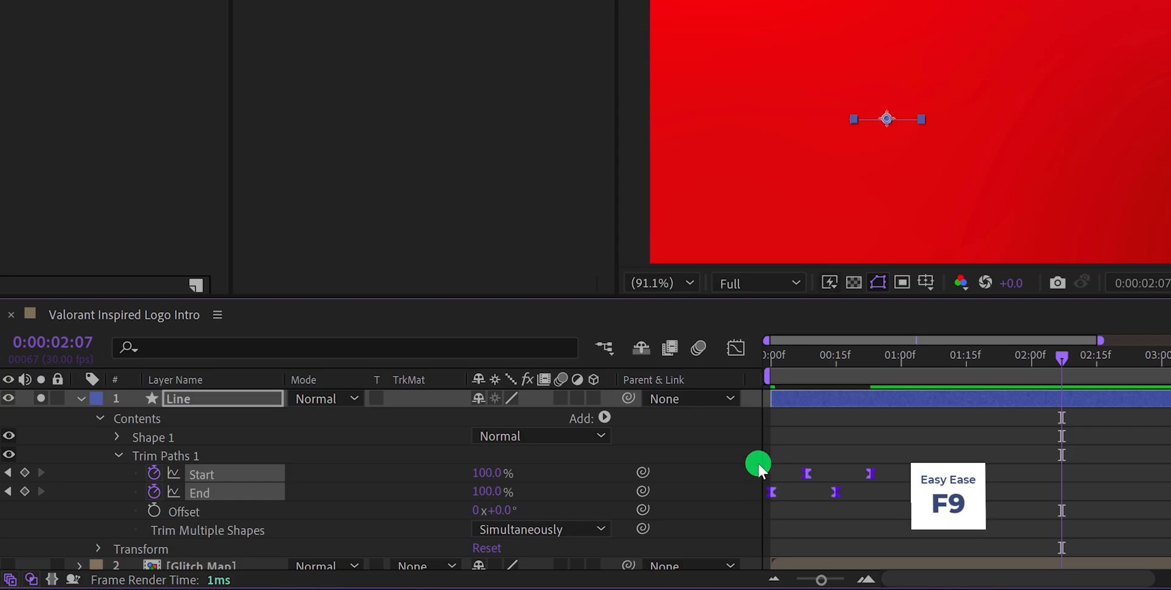
pyautogui.click(738, 351)
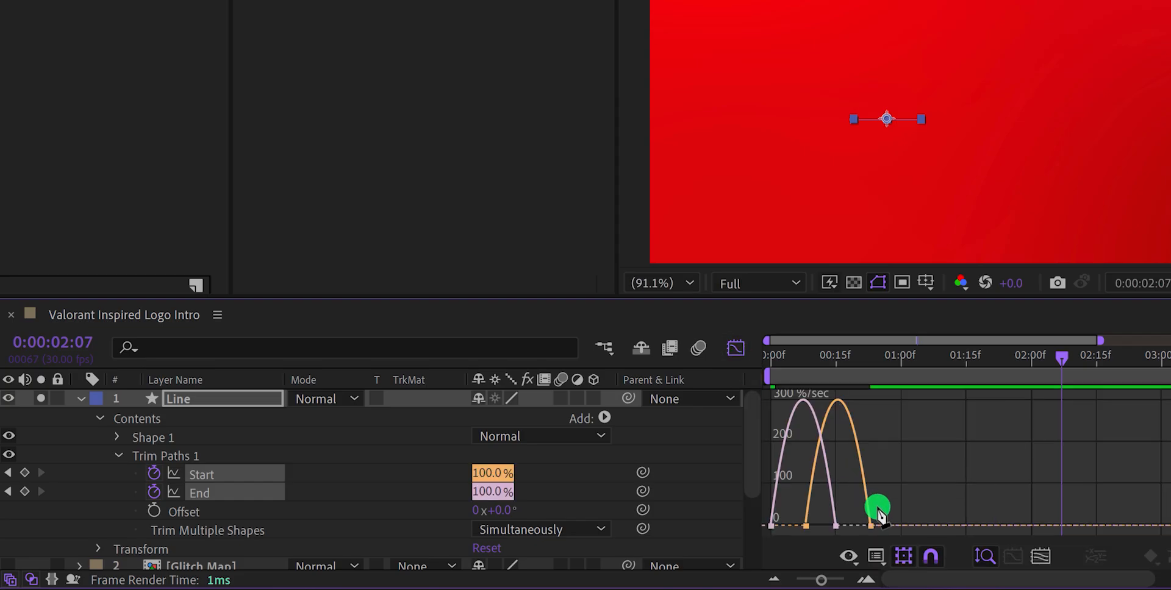
pyautogui.press('v')
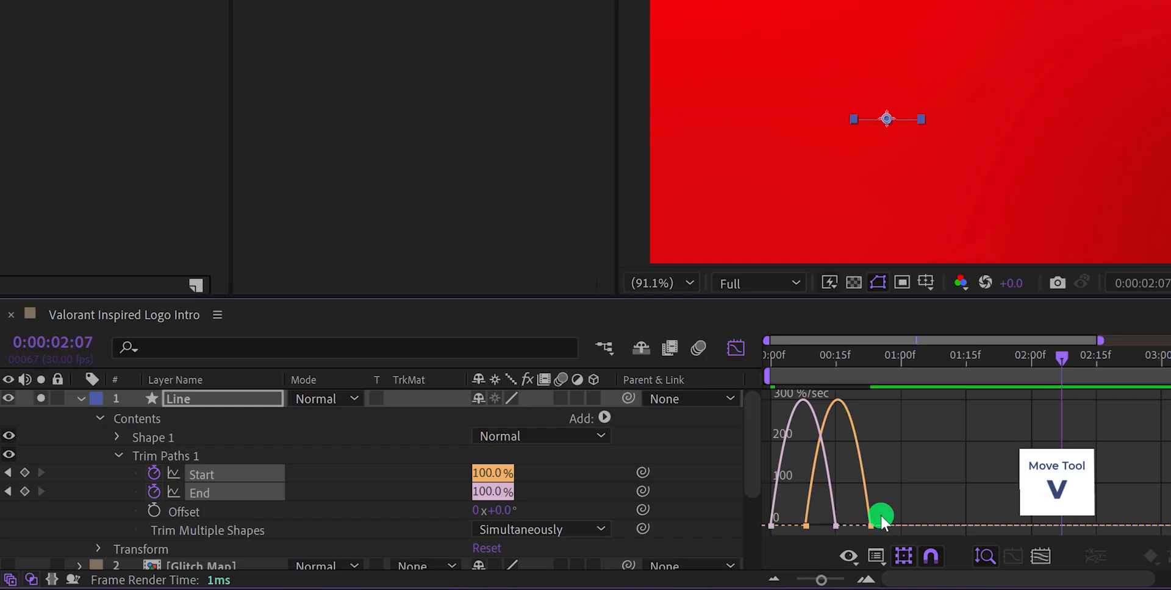
pyautogui.moveTo(878, 516); pyautogui.dragTo(806, 522)
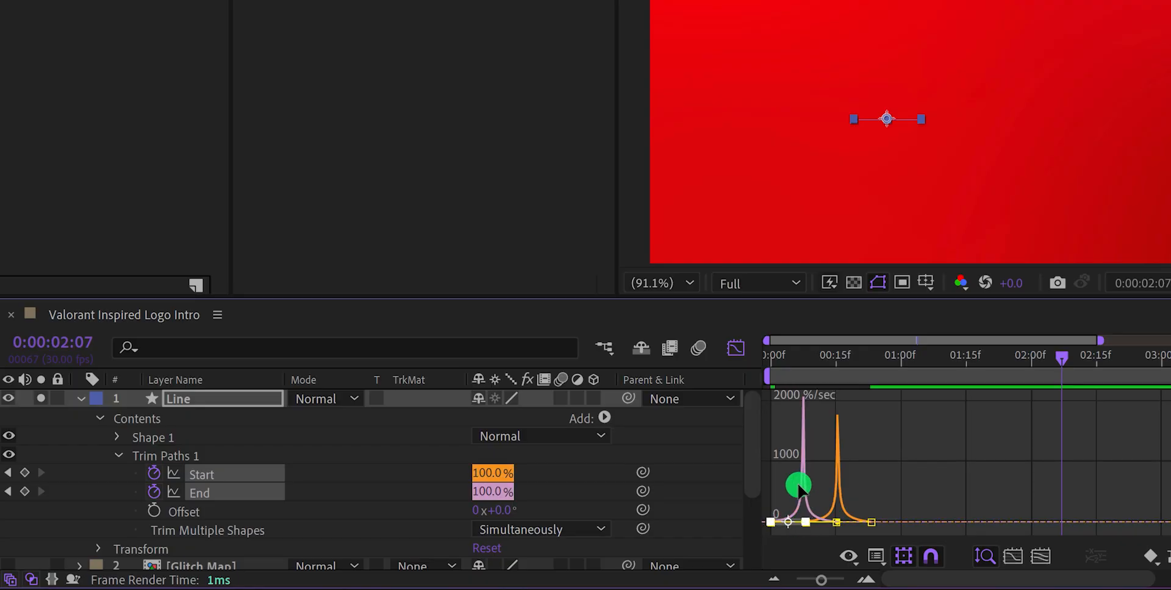
pyautogui.click(737, 349)
pyautogui.click(876, 444)
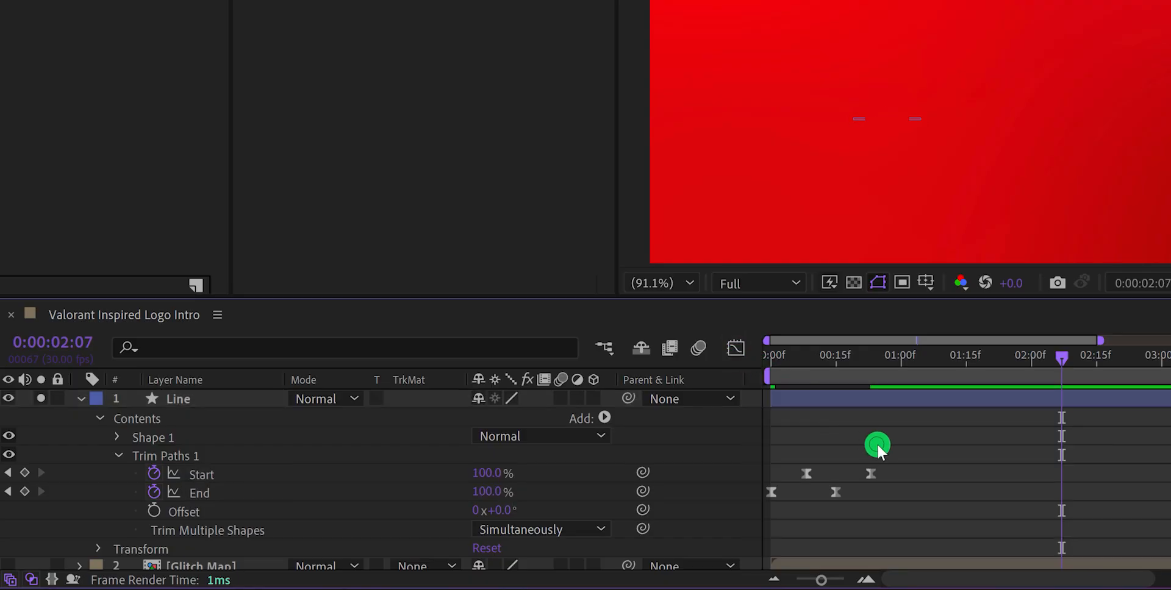
pyautogui.press('space')
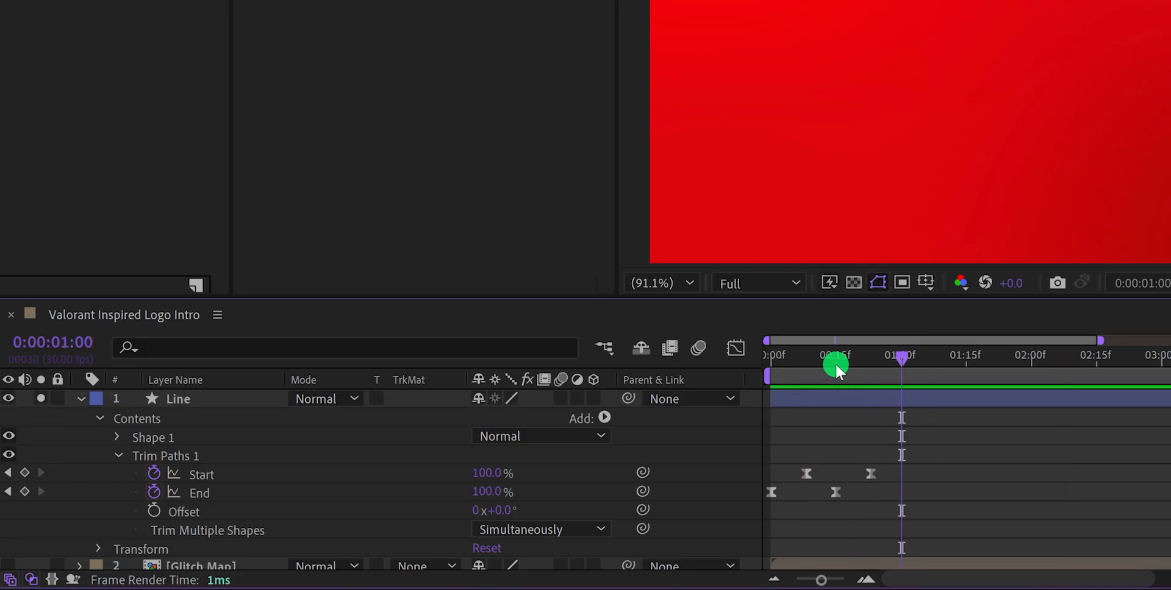
# Split the Line layer at 0:00:00:23 and delete the part after the cut
pyautogui.moveTo(834, 364); pyautogui.dragTo(865, 410)
pyautogui.click(866, 406)
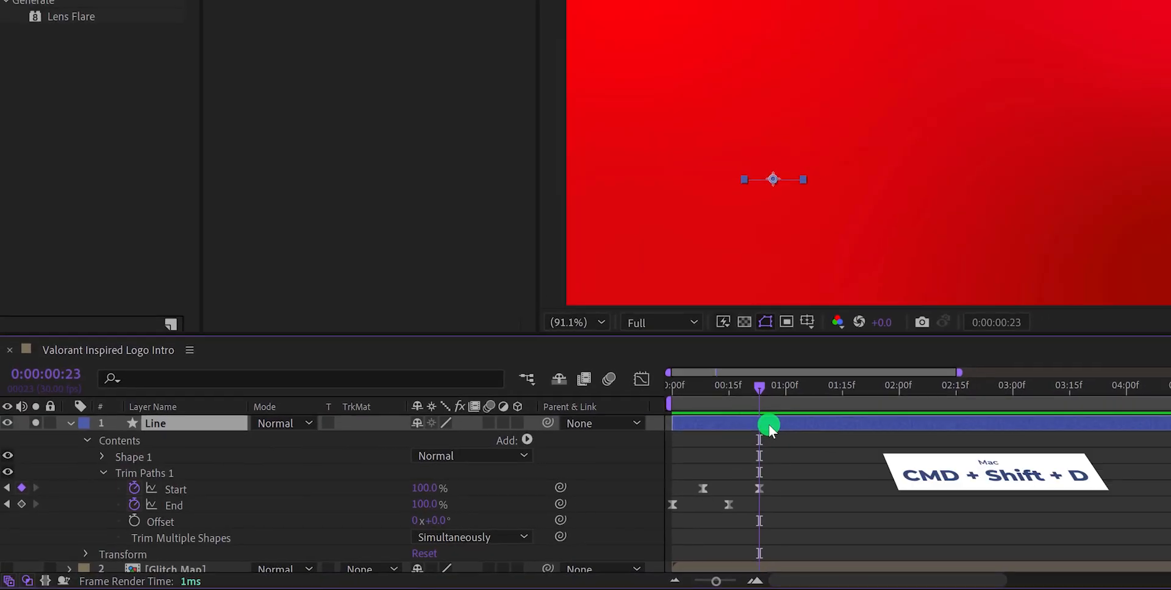
pyautogui.hotkey('ctrl', 'shift', 'd')
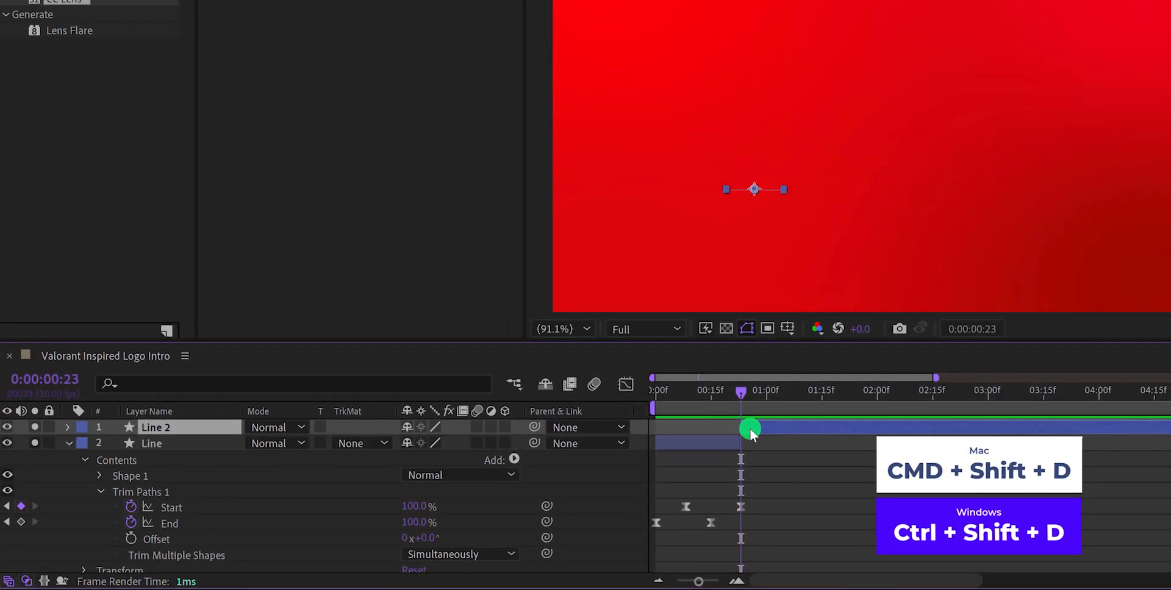
pyautogui.press('Delete')
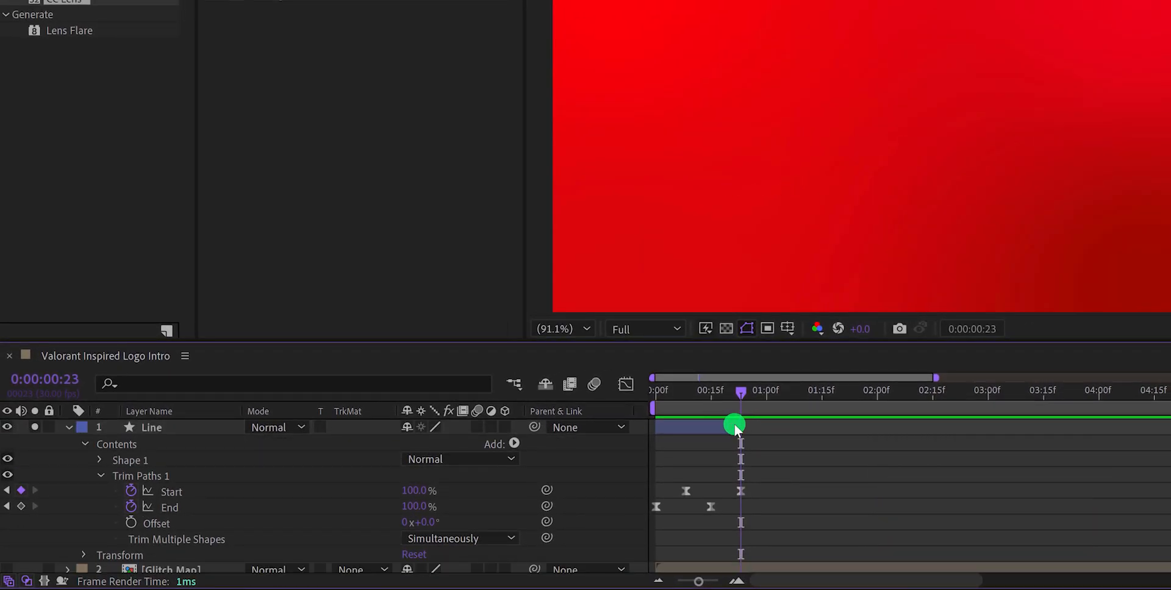
# Turn off solo for the Line and Background layers
pyautogui.moveTo(693, 400)
pyautogui.mouseDown()
pyautogui.moveTo(705, 405)
pyautogui.moveTo(697, 414)
pyautogui.mouseUp()
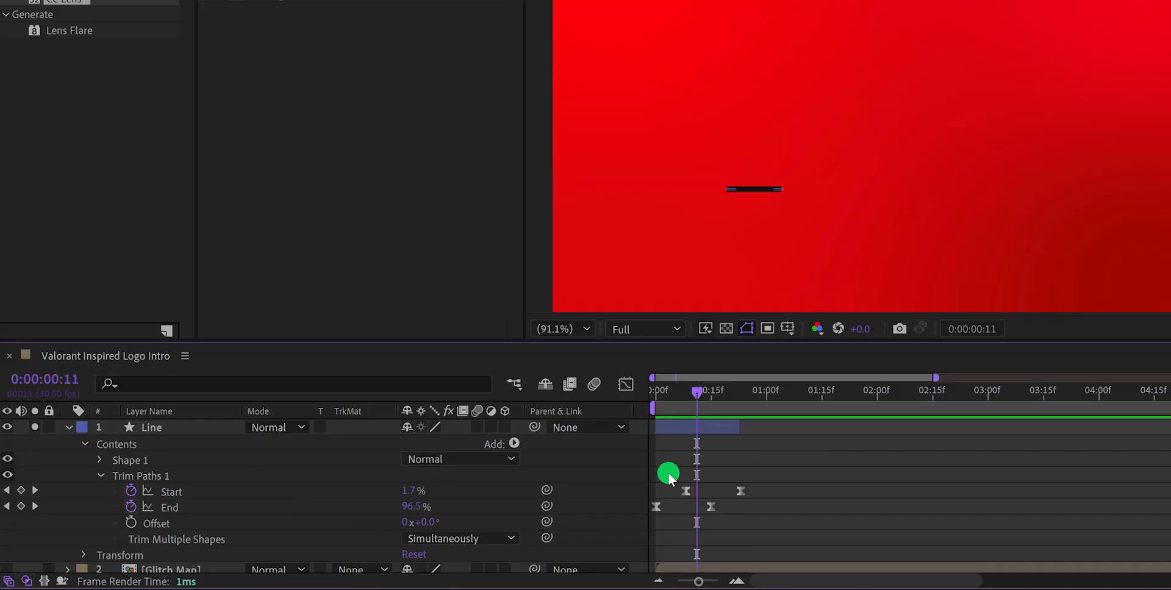
pyautogui.press('-')
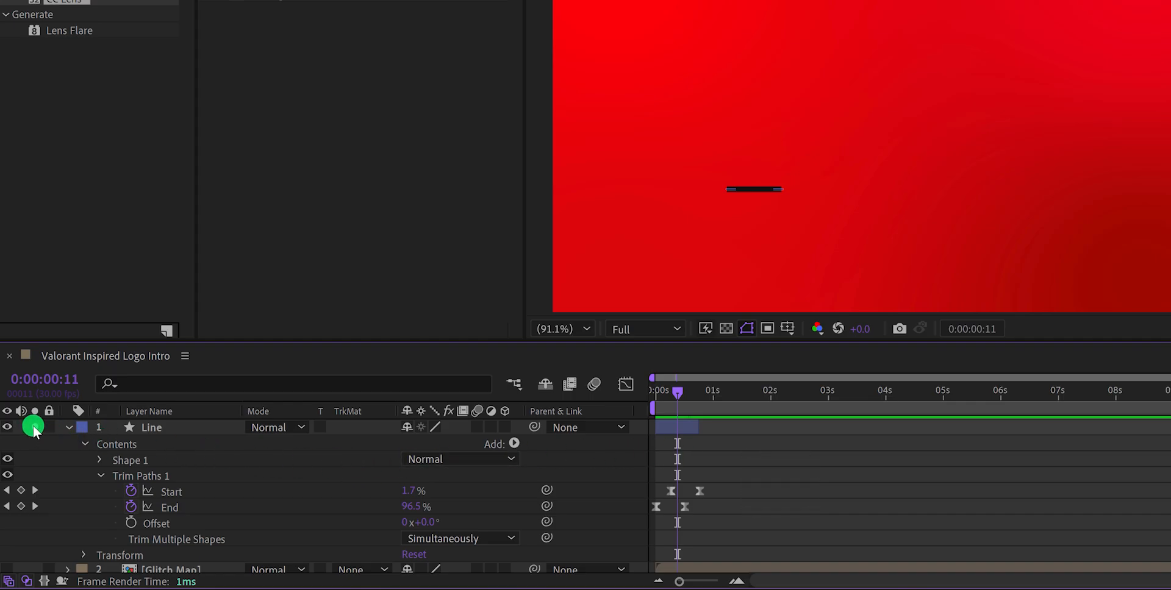
pyautogui.click(7, 427)
pyautogui.scroll(-3, 62, 462)
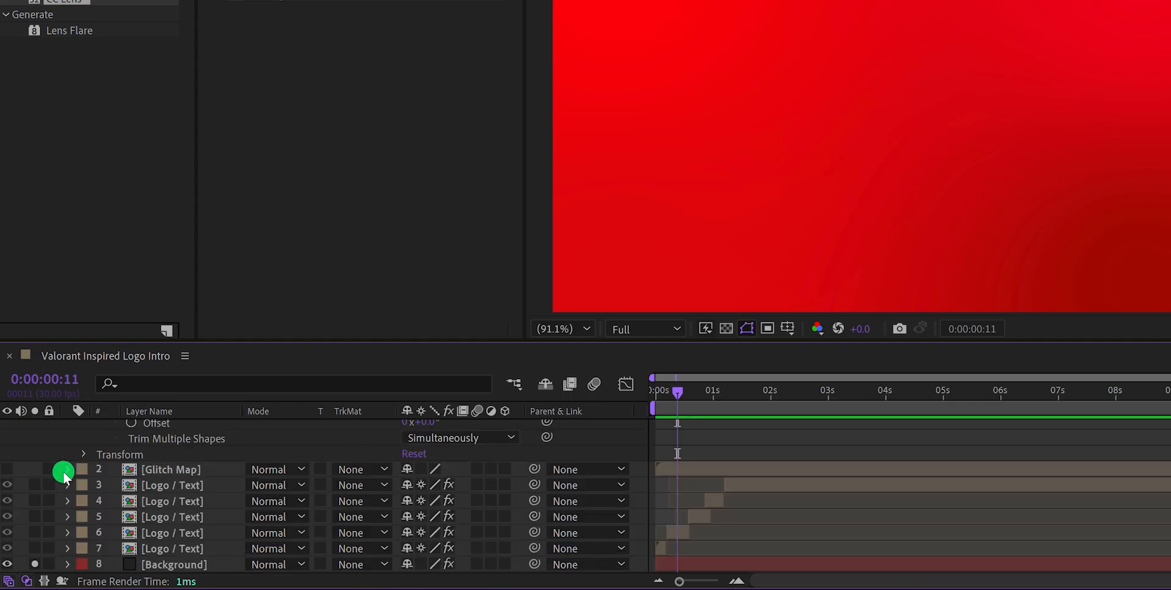
pyautogui.click(37, 566)
pyautogui.scroll(3, 61, 528)
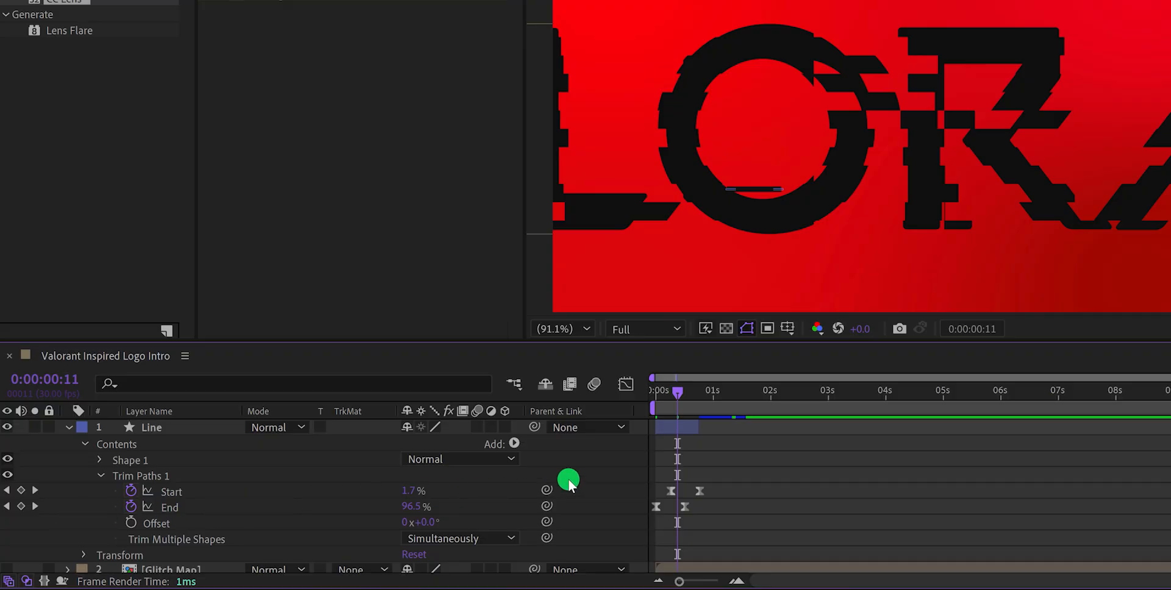
# Move the Line down and slightly left so it sits below the letter O of the large VALORANT text
pyautogui.moveTo(676, 407); pyautogui.dragTo(686, 396)
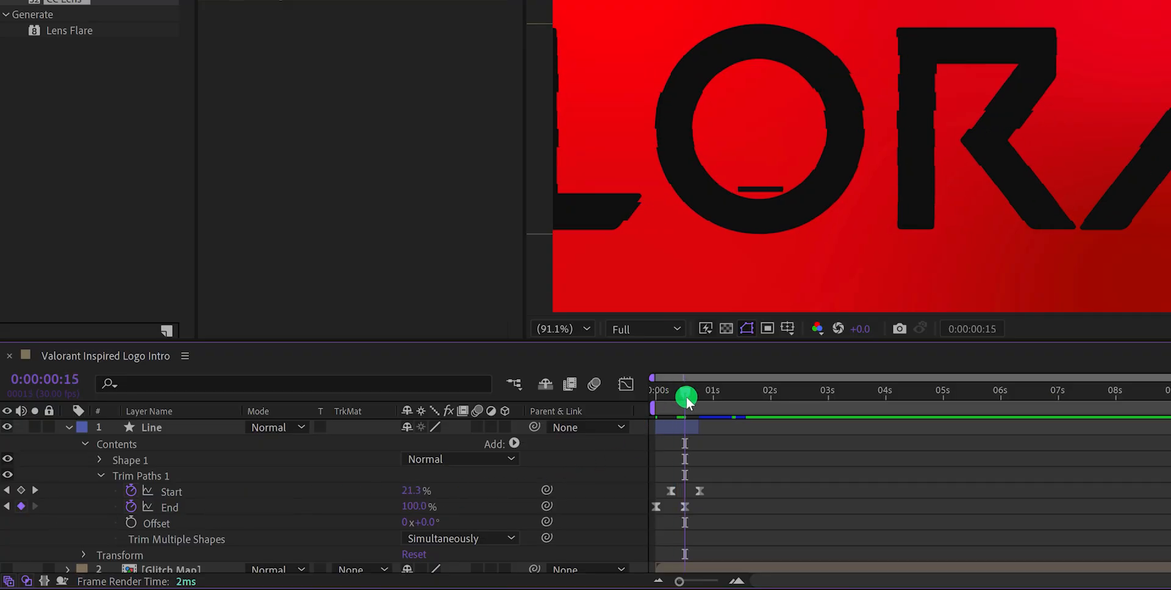
pyautogui.click(675, 426)
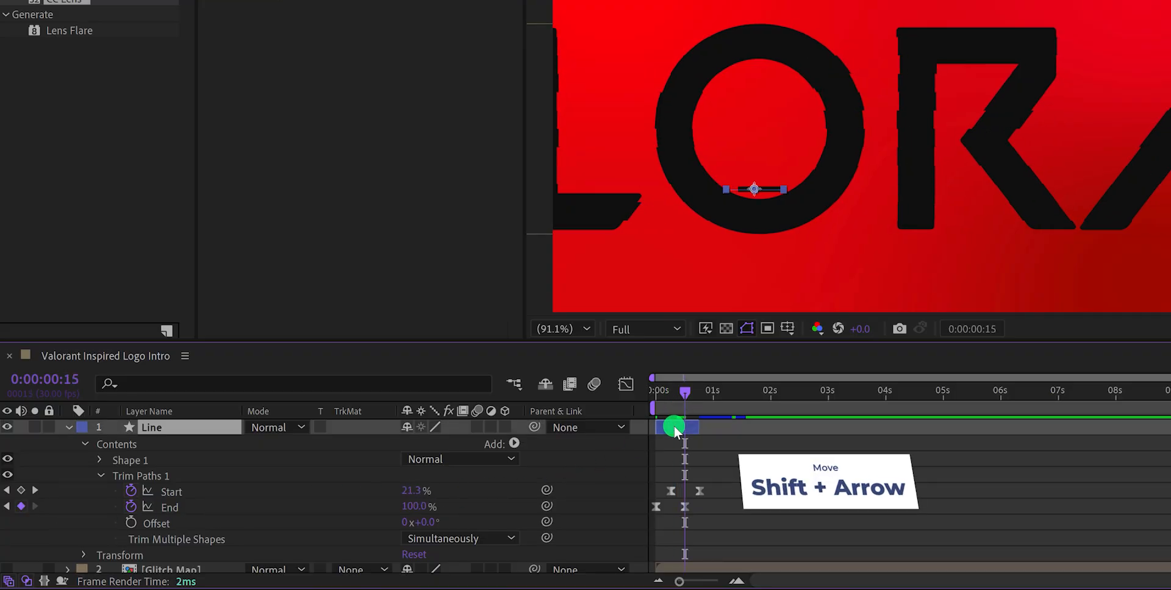
pyautogui.hotkey('shift', 'Down')
pyautogui.hotkey('shift', 'Down')
pyautogui.hotkey('shift', 'Down')
pyautogui.hotkey('shift', 'Down')
pyautogui.hotkey('shift', 'Down')
pyautogui.hotkey('shift', 'Down')
pyautogui.hotkey('shift', 'Down')
pyautogui.hotkey('shift', 'Down')
pyautogui.hotkey('shift', 'Down')
pyautogui.hotkey('shift', 'Down')
pyautogui.hotkey('shift', 'Down')
pyautogui.hotkey('shift', 'Down')
pyautogui.hotkey('shift', 'Left')
pyautogui.hotkey('shift', 'Left')
pyautogui.hotkey('shift', 'Left')
pyautogui.hotkey('shift', 'Left')
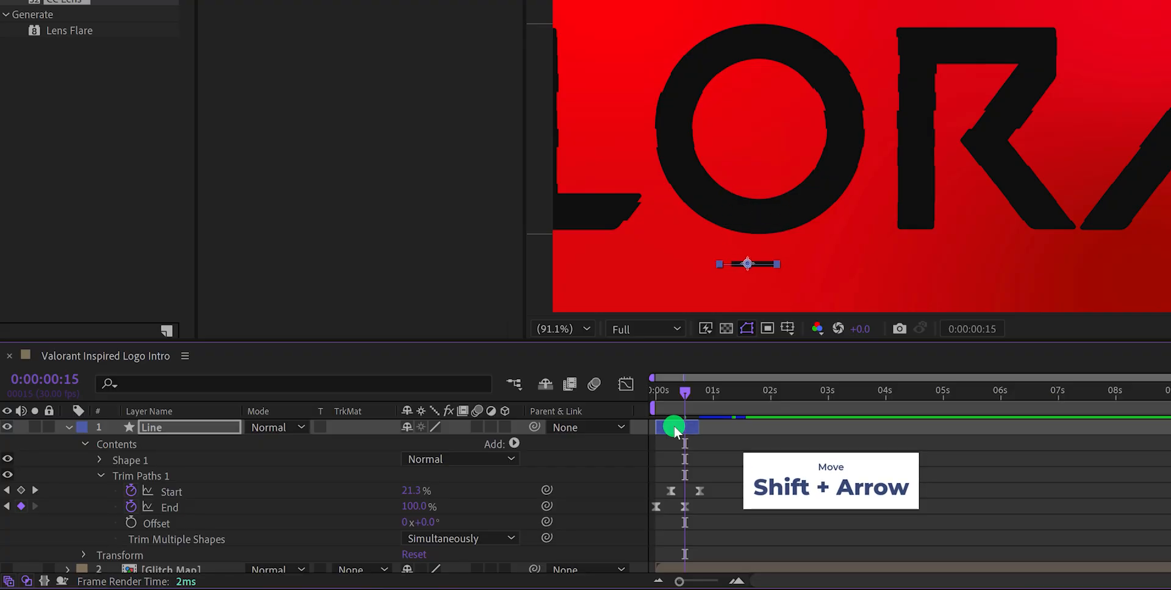
pyautogui.moveTo(677, 398)
pyautogui.mouseDown()
pyautogui.moveTo(663, 402)
pyautogui.moveTo(681, 411)
pyautogui.mouseUp()
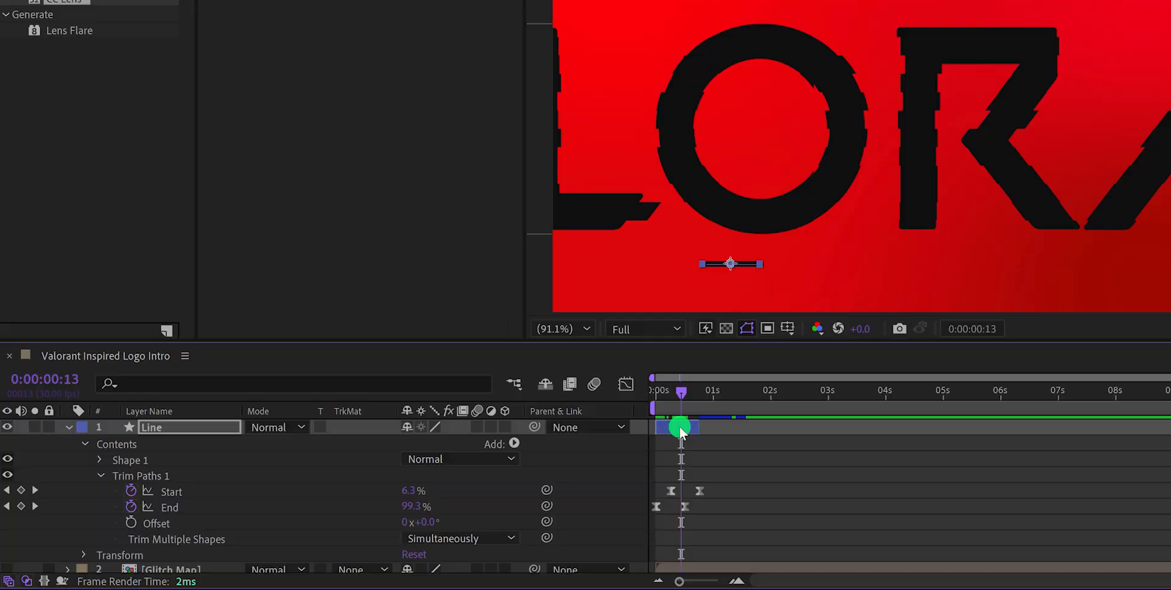
# Duplicate the Line layer, raise the copy into the letter O, and start it slightly later in the timeline
pyautogui.hotkey('ctrl', 'd')
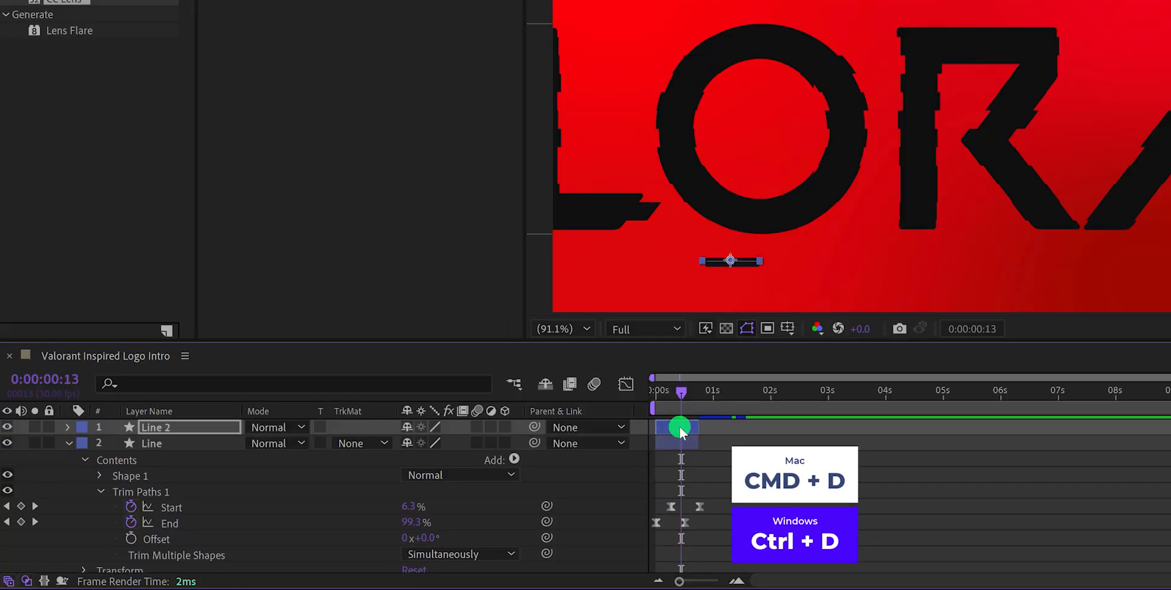
pyautogui.hotkey('shift', 'Up')
pyautogui.hotkey('shift', 'Up')
pyautogui.hotkey('shift', 'Up')
pyautogui.hotkey('shift', 'Up')
pyautogui.hotkey('shift', 'Up')
pyautogui.hotkey('shift', 'Up')
pyautogui.hotkey('shift', 'Up')
pyautogui.hotkey('shift', 'Up')
pyautogui.hotkey('shift', 'Up')
pyautogui.hotkey('shift', 'Up')
pyautogui.hotkey('shift', 'Up')
pyautogui.hotkey('shift', 'Up')
pyautogui.hotkey('shift', 'Up')
pyautogui.hotkey('shift', 'Up')
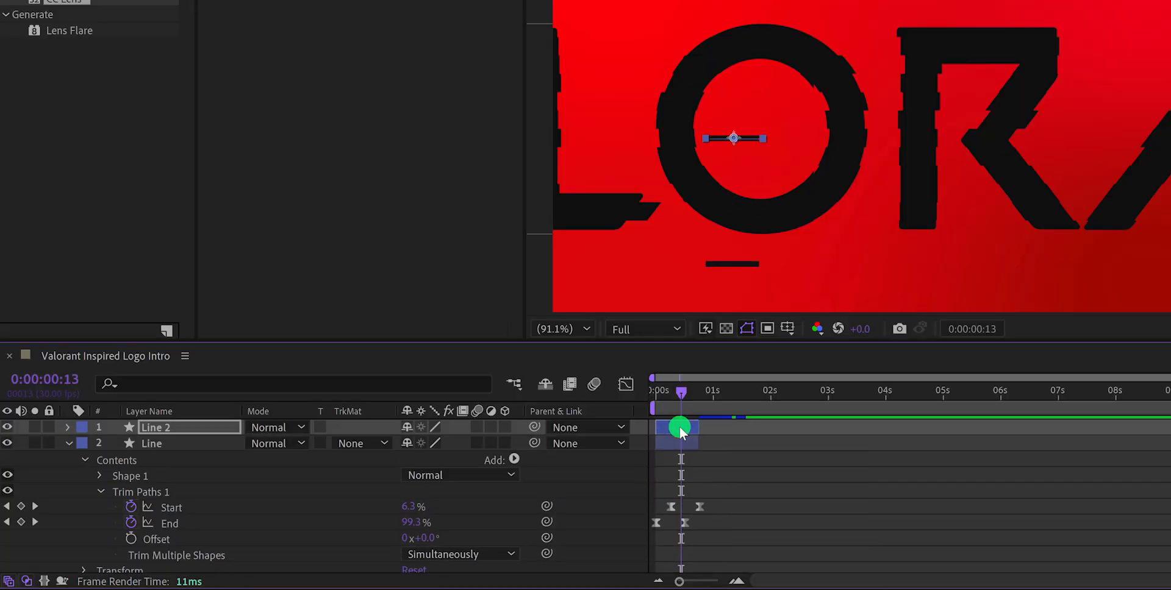
pyautogui.moveTo(673, 429); pyautogui.dragTo(710, 445)
# Duplicate Line 2, move the copy up and to the right, and offset it later in the timeline
pyautogui.hotkey('ctrl', 'd')
pyautogui.hotkey('shift', 'Up')
pyautogui.hotkey('shift', 'Up')
pyautogui.hotkey('shift', 'Up')
pyautogui.hotkey('shift', 'Up')
pyautogui.hotkey('shift', 'Up')
pyautogui.hotkey('shift', 'Up')
pyautogui.hotkey('shift', 'Up')
pyautogui.hotkey('shift', 'Up')
pyautogui.hotkey('shift', 'Up')
pyautogui.hotkey('shift', 'Up')
pyautogui.hotkey('shift', 'Up')
pyautogui.hotkey('shift', 'Up')
pyautogui.hotkey('shift', 'Up')
pyautogui.hotkey('shift', 'Up')
pyautogui.hotkey('shift', 'Up')
pyautogui.hotkey('shift', 'Up')
pyautogui.hotkey('shift', 'Up')
pyautogui.hotkey('shift', 'Up')
pyautogui.hotkey('shift', 'Up')
pyautogui.hotkey('shift', 'Up')
pyautogui.hotkey('shift', 'Right')
pyautogui.hotkey('shift', 'Right')
pyautogui.hotkey('shift', 'Right')
pyautogui.hotkey('shift', 'Right')
pyautogui.hotkey('shift', 'Right')
pyautogui.hotkey('shift', 'Right')
pyautogui.hotkey('shift', 'Right')
pyautogui.hotkey('shift', 'Right')
pyautogui.hotkey('shift', 'Right')
pyautogui.hotkey('shift', 'Right')
pyautogui.hotkey('shift', 'Right')
pyautogui.hotkey('shift', 'Right')
pyautogui.hotkey('shift', 'Right')
pyautogui.hotkey('shift', 'Right')
pyautogui.hotkey('shift', 'Right')
pyautogui.hotkey('shift', 'Right')
pyautogui.hotkey('shift', 'Right')
pyautogui.hotkey('shift', 'Right')
pyautogui.hotkey('shift', 'Right')
pyautogui.hotkey('shift', 'Right')
pyautogui.moveTo(678, 423); pyautogui.dragTo(759, 458)
# Duplicate Line 3 and place the copy in the empty area left of the VALORANT text
pyautogui.hotkey('ctrl', 'd')
pyautogui.hotkey('shift', 'Down')
pyautogui.hotkey('shift', 'Down')
pyautogui.hotkey('shift', 'Down')
pyautogui.hotkey('shift', 'Down')
pyautogui.hotkey('shift', 'Down')
pyautogui.hotkey('shift', 'Down')
pyautogui.hotkey('shift', 'Down')
pyautogui.hotkey('shift', 'Down')
pyautogui.hotkey('shift', 'Down')
pyautogui.hotkey('shift', 'Down')
pyautogui.hotkey('shift', 'Down')
pyautogui.hotkey('shift', 'Down')
pyautogui.hotkey('shift', 'Down')
pyautogui.hotkey('shift', 'Down')
pyautogui.hotkey('shift', 'Down')
pyautogui.hotkey('shift', 'Down')
pyautogui.hotkey('shift', 'Down')
pyautogui.hotkey('shift', 'Down')
pyautogui.hotkey('shift', 'Down')
pyautogui.hotkey('shift', 'Down')
pyautogui.moveTo(936, 224); pyautogui.dragTo(697, 226)
# Duplicate Line 4, shift the copy later to play around 0:00:01:09, and move it onto the text's final letter T
pyautogui.hotkey('ctrl', 'd')
pyautogui.moveTo(763, 462); pyautogui.dragTo(772, 461)
pyautogui.moveTo(750, 429); pyautogui.dragTo(760, 429)
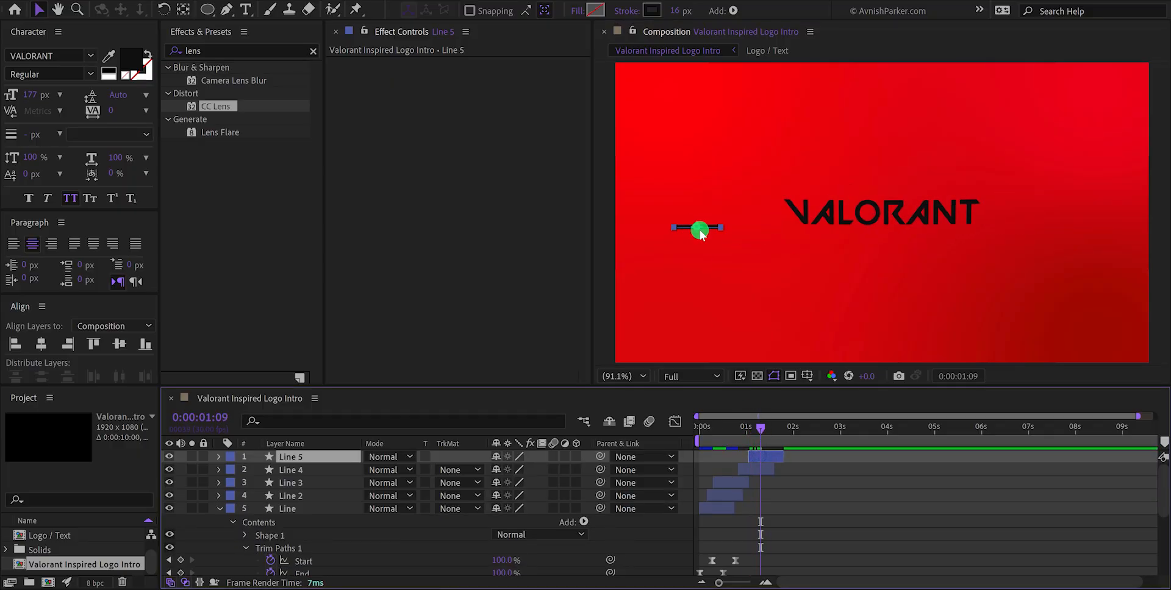
pyautogui.moveTo(698, 227); pyautogui.dragTo(978, 201)
# Duplicate Line 5, shift the copy later to play around 0:00:01:23, and move it above the middle of the text
pyautogui.click(762, 457)
pyautogui.hotkey('ctrl', 'd')
pyautogui.moveTo(762, 457); pyautogui.dragTo(785, 433)
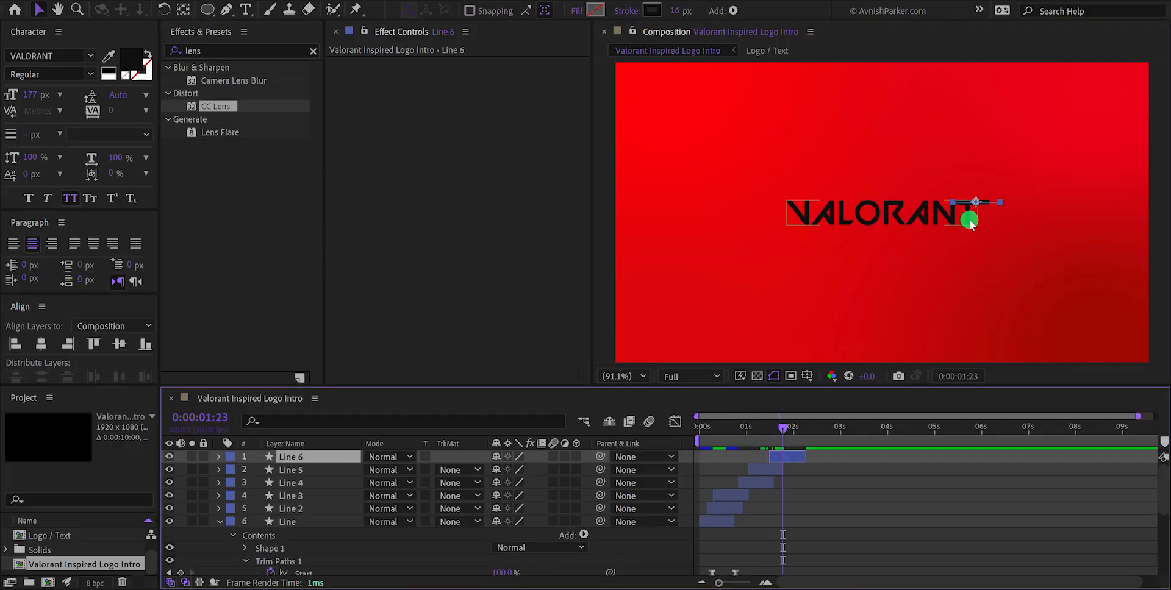
pyautogui.moveTo(977, 200); pyautogui.dragTo(871, 192)
# Duplicate Line 6, shift the copy later to play around 0:00:02:12, and place it well below the text's right end
pyautogui.hotkey('ctrl', 'd')
pyautogui.moveTo(795, 457); pyautogui.dragTo(821, 457)
pyautogui.moveTo(786, 429); pyautogui.dragTo(812, 430)
pyautogui.moveTo(874, 194); pyautogui.dragTo(976, 297)
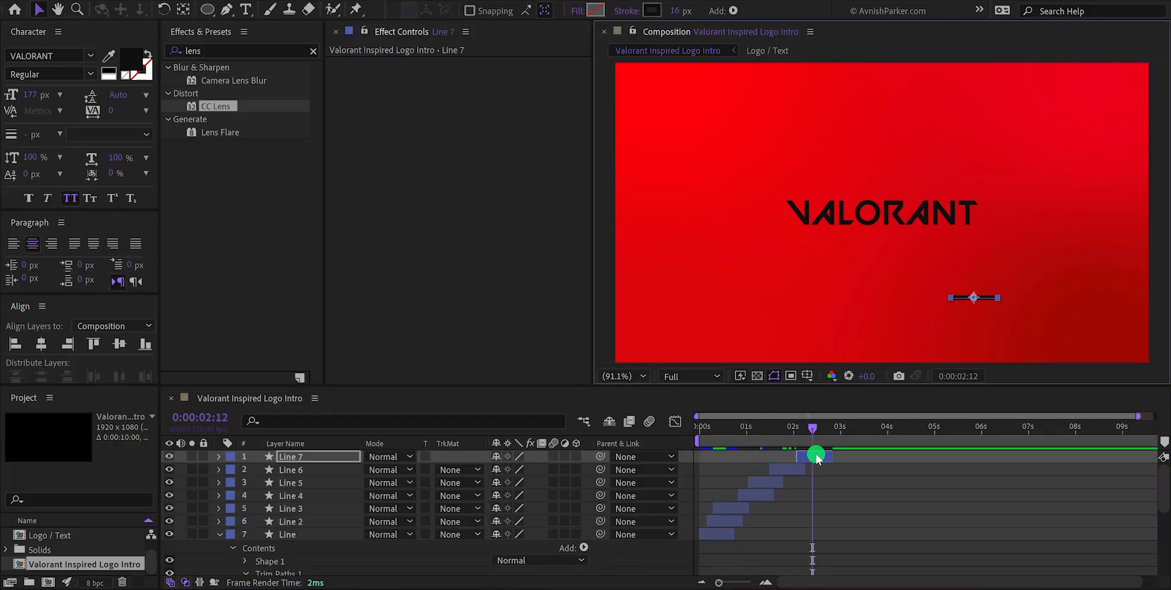
# Duplicate Line 7, shift the copy later in the timeline, and move it to the left edge of the letter V
pyautogui.hotkey('ctrl', 'd')
pyautogui.moveTo(816, 456); pyautogui.dragTo(837, 457)
pyautogui.moveTo(812, 430); pyautogui.dragTo(831, 429)
pyautogui.moveTo(974, 297); pyautogui.dragTo(786, 214)
# Duplicate Line 8 and shift the copy later in the timeline to play around 0:00:03:05
pyautogui.hotkey('ctrl', 'd')
pyautogui.moveTo(835, 457); pyautogui.dragTo(848, 430)
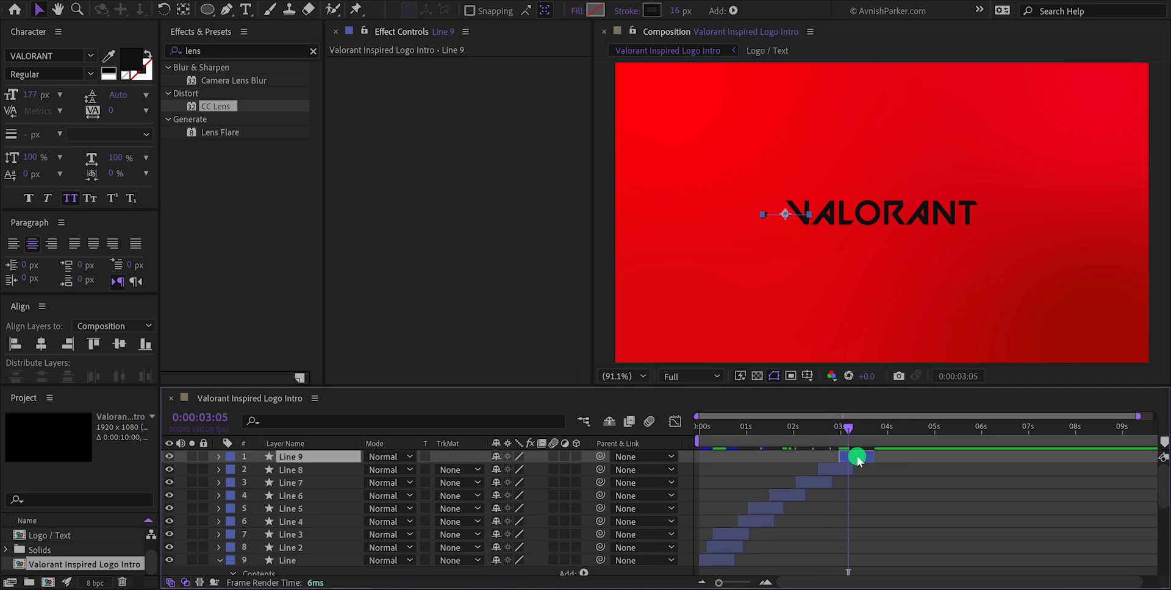
# Rotate Line 9 to -90° and move it onto the letter L of the text
pyautogui.press('r')
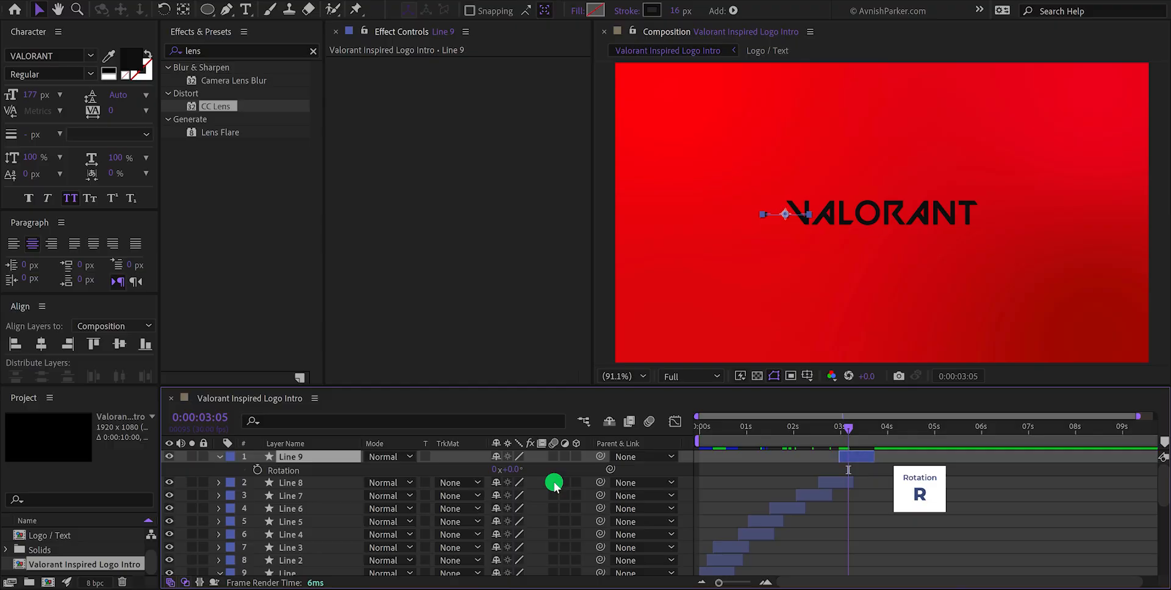
pyautogui.click(517, 470)
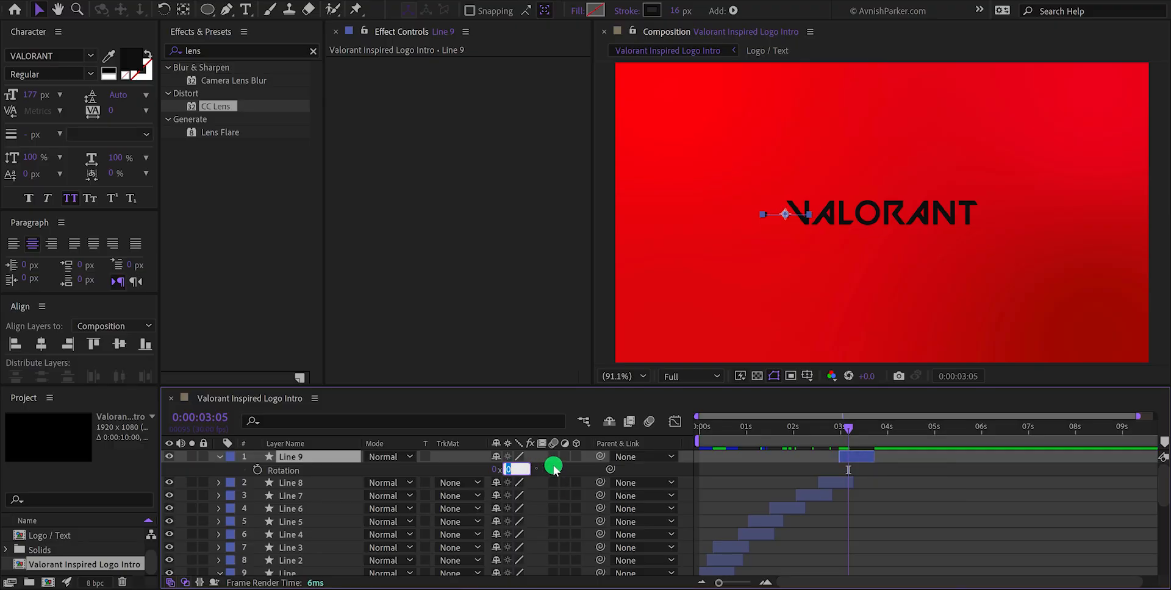
pyautogui.press('Return')
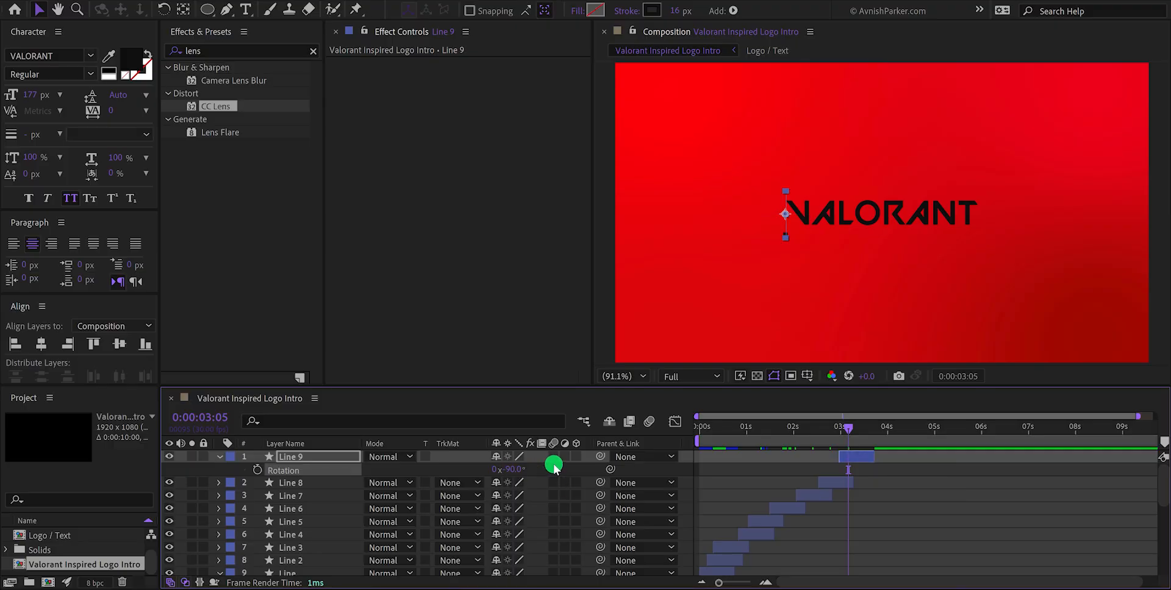
pyautogui.moveTo(786, 216); pyautogui.dragTo(813, 220)
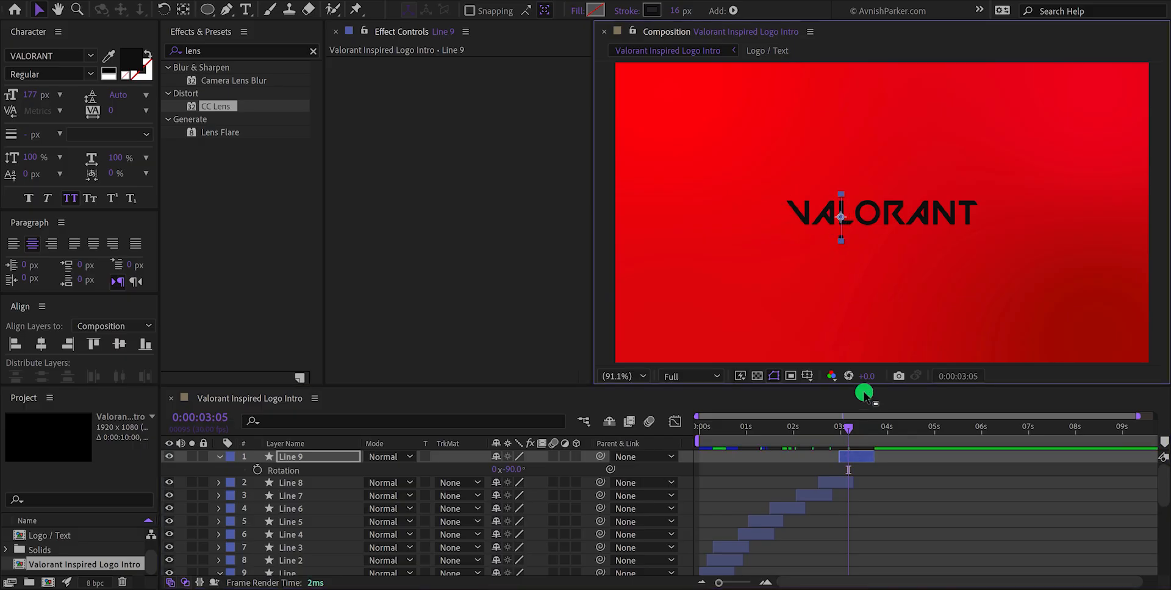
# Preview the line animation and set the stroke width of Line 7 to 10 px
pyautogui.moveTo(836, 430); pyautogui.dragTo(880, 435)
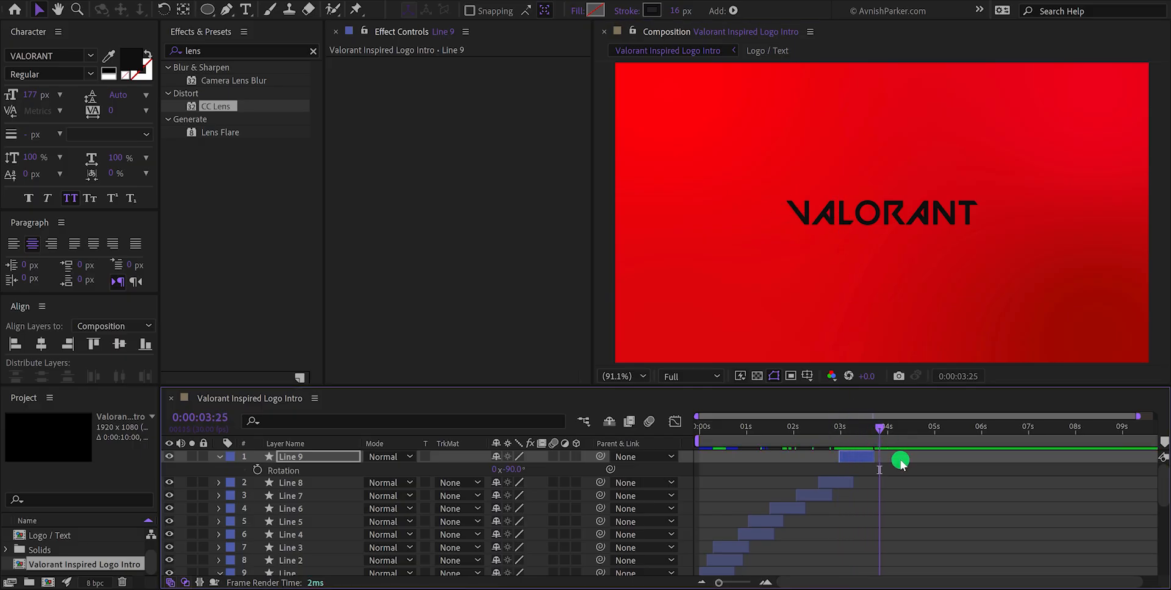
pyautogui.click(905, 471)
pyautogui.press('space')
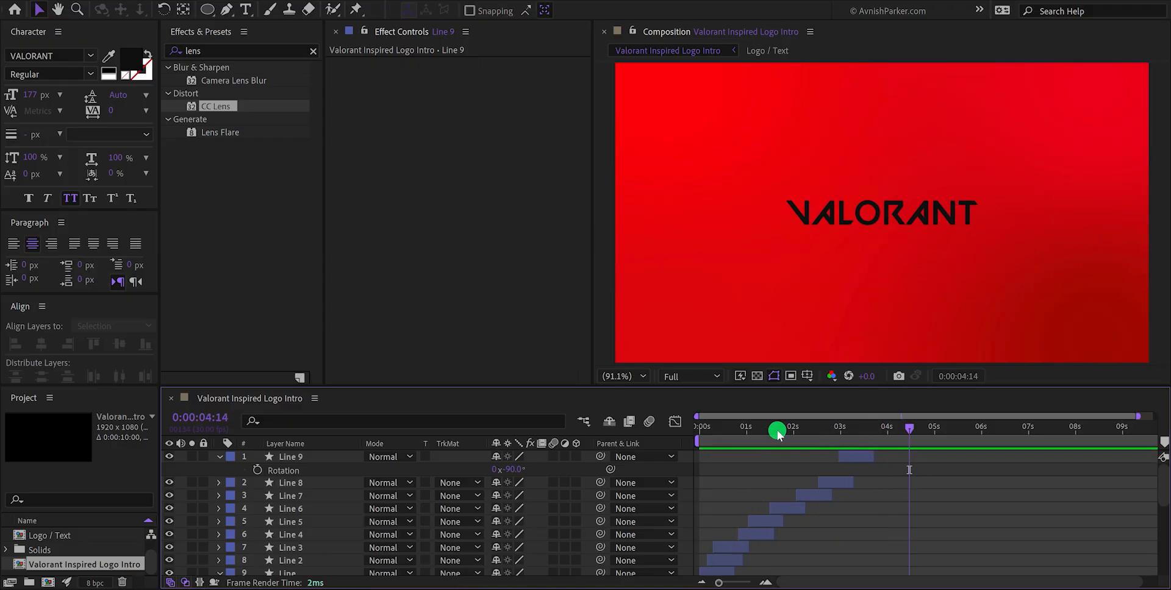
pyautogui.moveTo(740, 428); pyautogui.dragTo(812, 444)
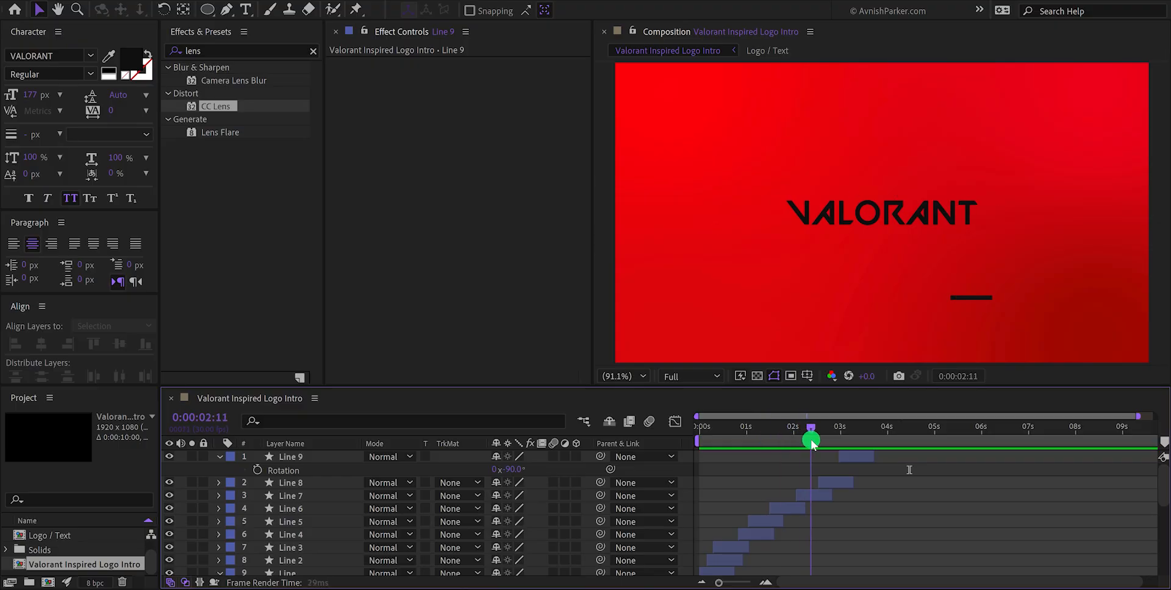
pyautogui.click(822, 496)
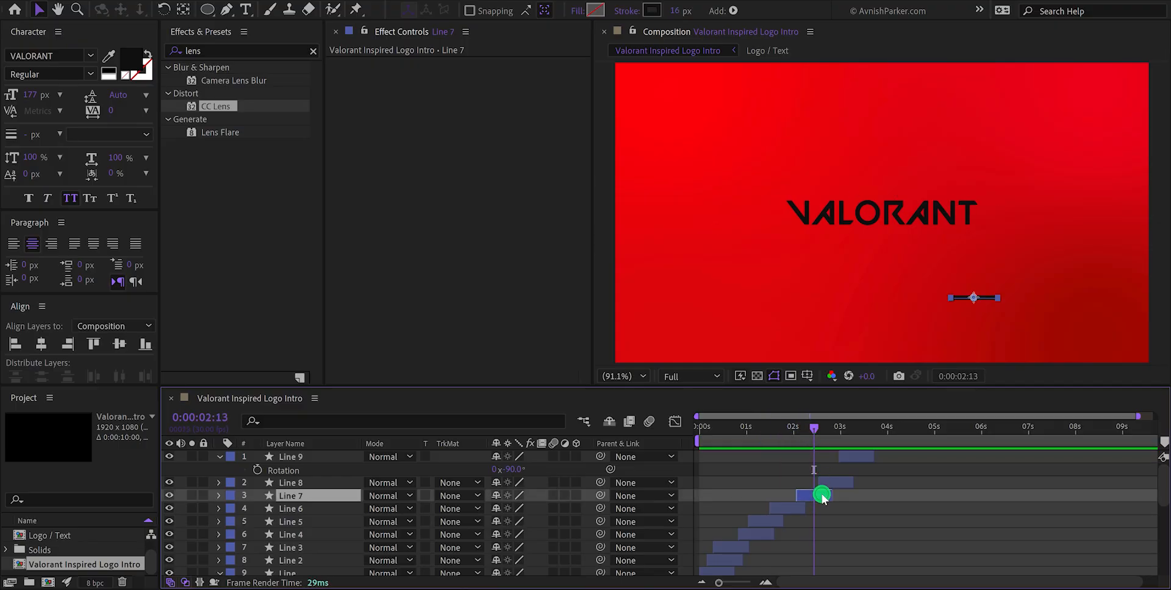
pyautogui.click(681, 11)
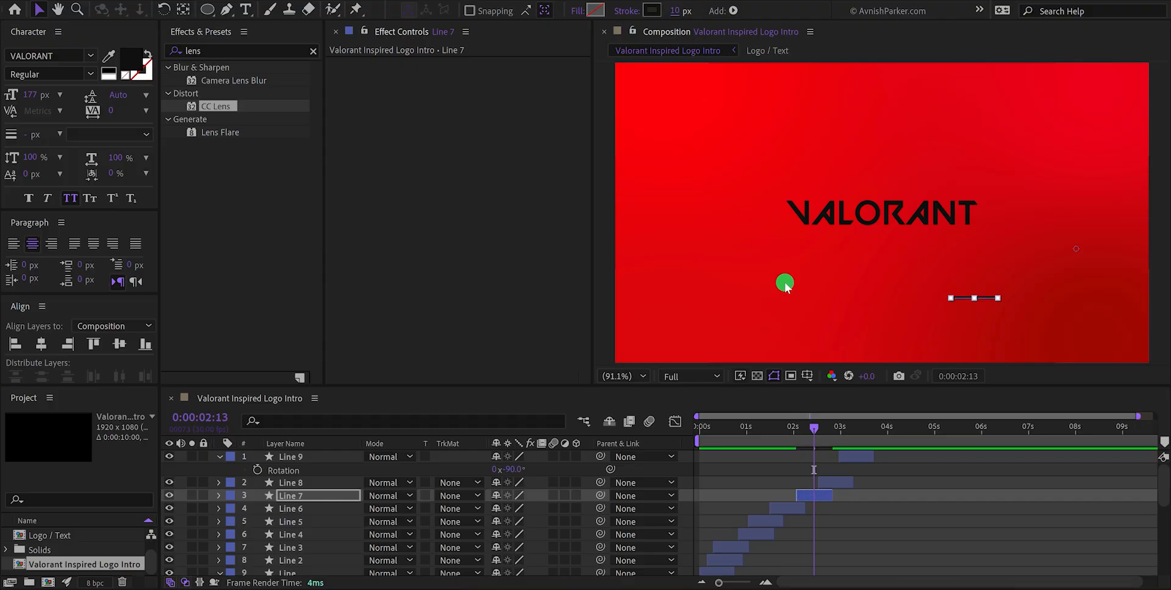
# Set the stroke width of Line 8 to 5 px
pyautogui.click(846, 483)
pyautogui.click(830, 429)
pyautogui.click(679, 11)
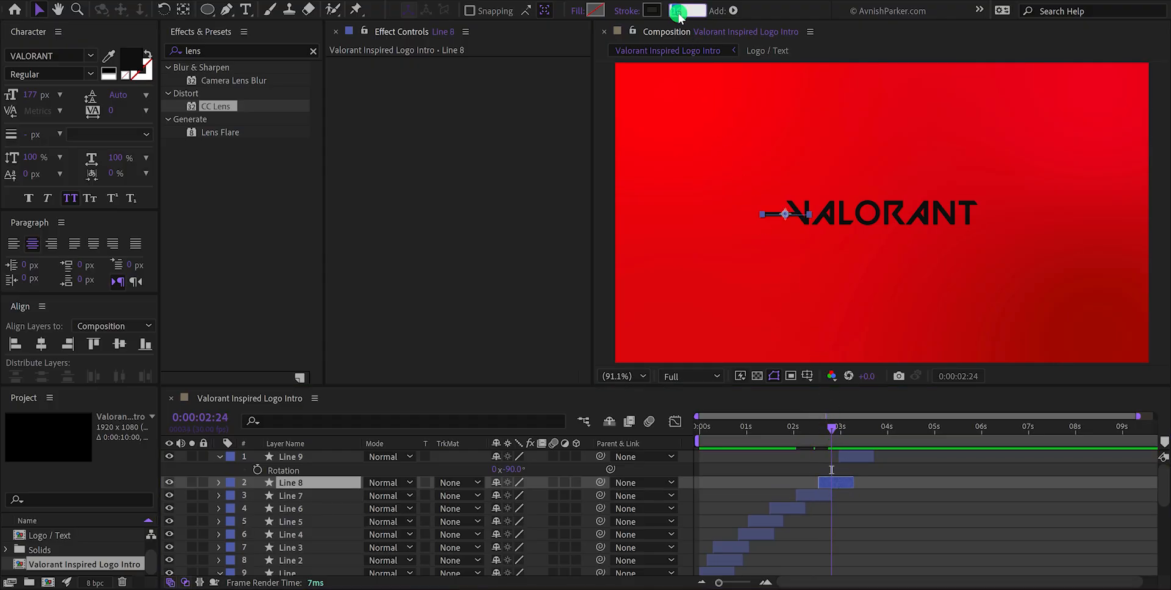
pyautogui.write('5')
pyautogui.press('Return')
# Set the stroke width of Line 6, above the text, to 10 px
pyautogui.click(785, 426)
pyautogui.click(790, 507)
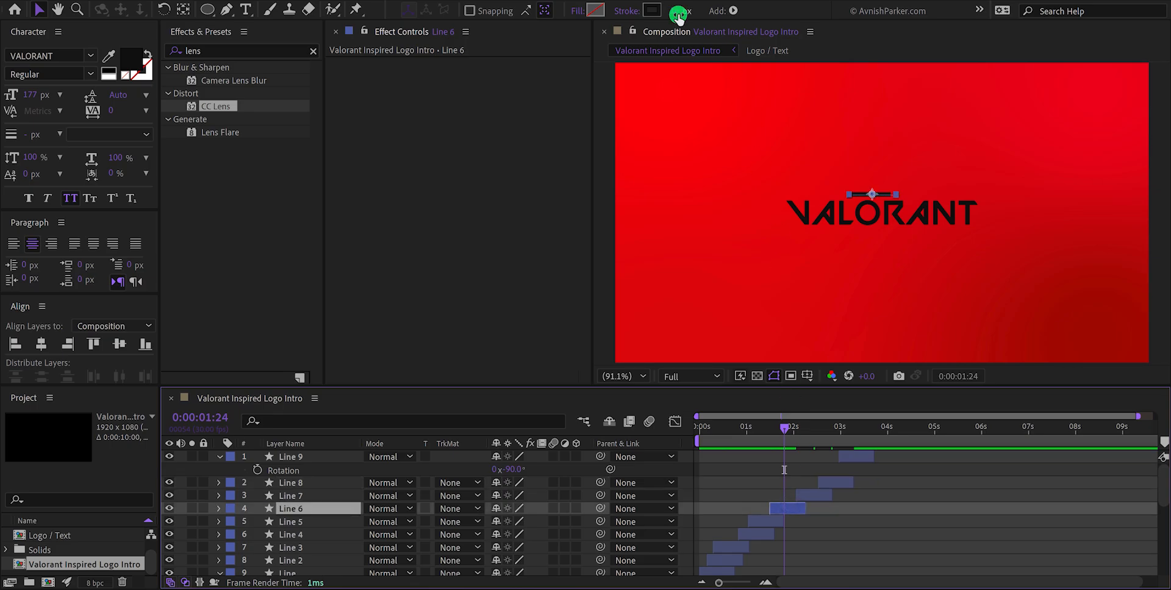
pyautogui.click(677, 13)
pyautogui.write('10')
pyautogui.press('Return')
pyautogui.click(866, 495)
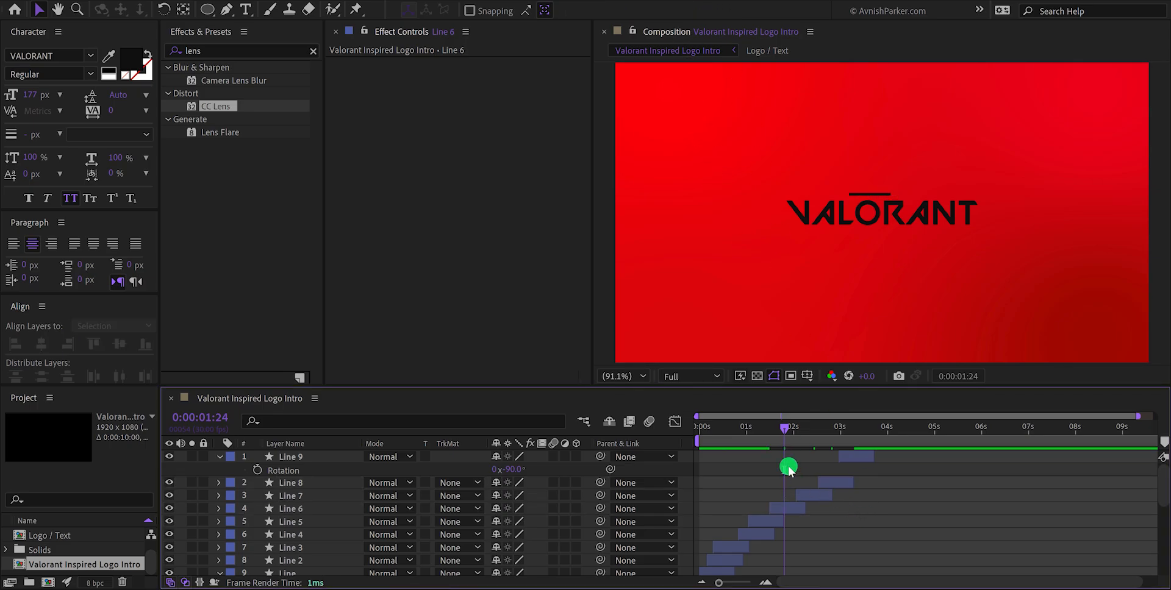
# Shift Lines 5 to 9 later in the timeline to spread out their stagger, and collapse the layer properties
pyautogui.moveTo(784, 426); pyautogui.dragTo(837, 497)
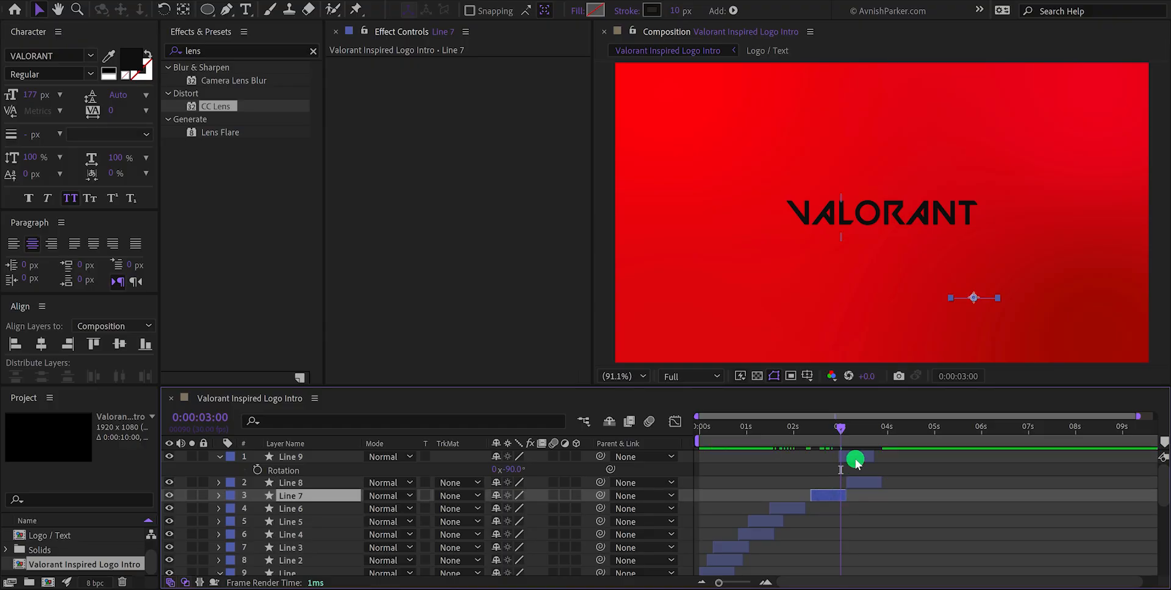
pyautogui.moveTo(852, 458); pyautogui.dragTo(880, 457)
pyautogui.moveTo(798, 509); pyautogui.dragTo(789, 531)
pyautogui.moveTo(761, 429); pyautogui.dragTo(908, 470)
pyautogui.click(920, 476)
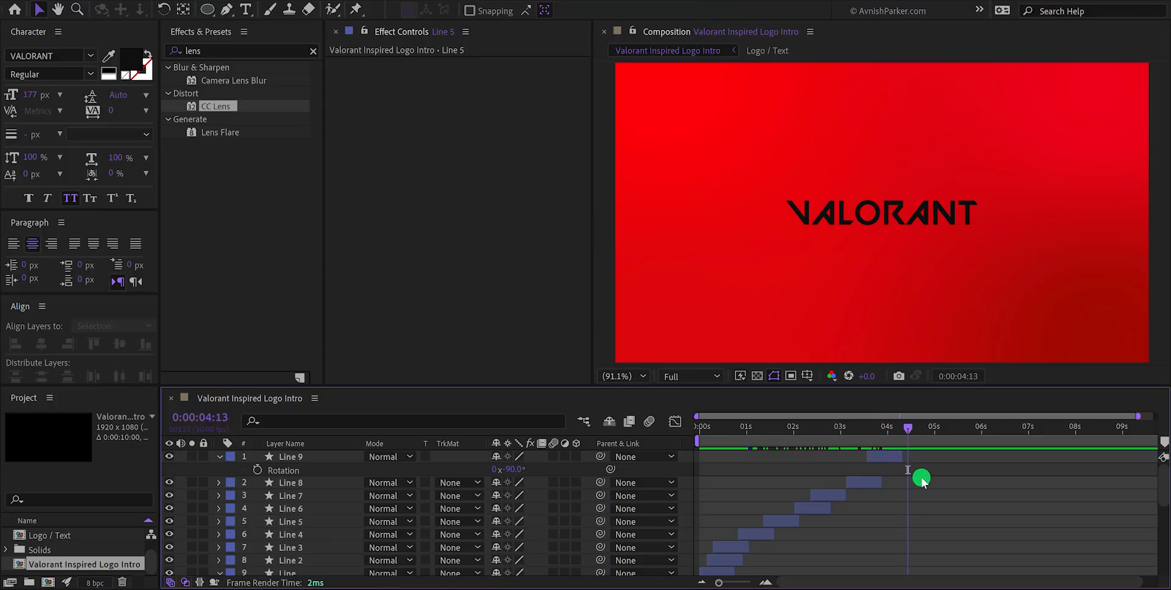
pyautogui.press('m')
pyautogui.press('m')
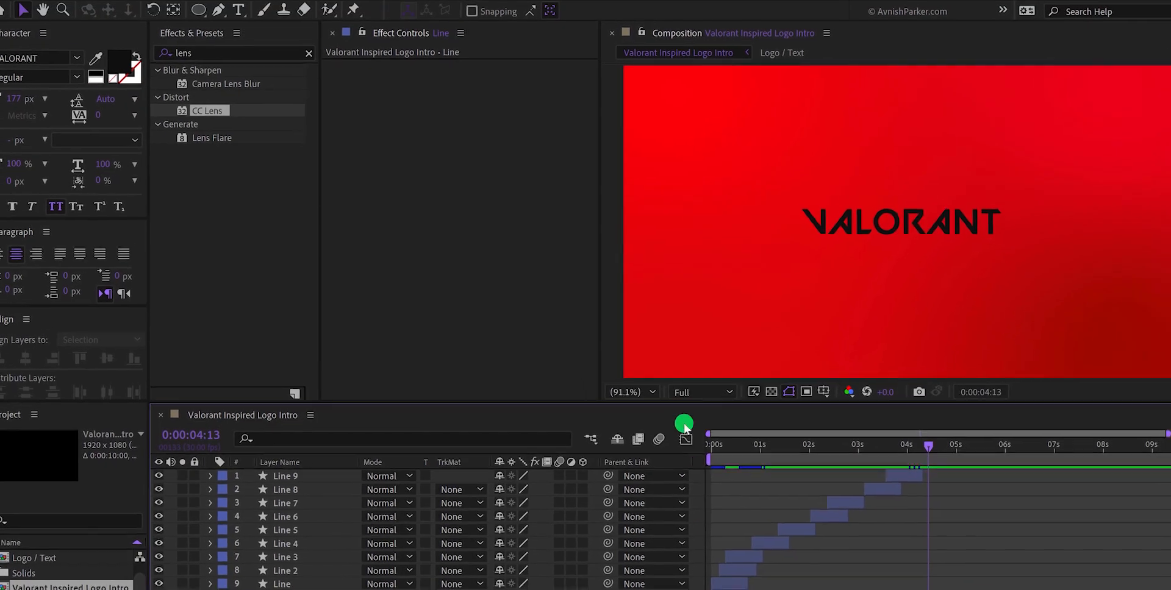
# Create a paragraph text box in the composition's upper-left corner and fill it with plus signs
pyautogui.click(178, 14)
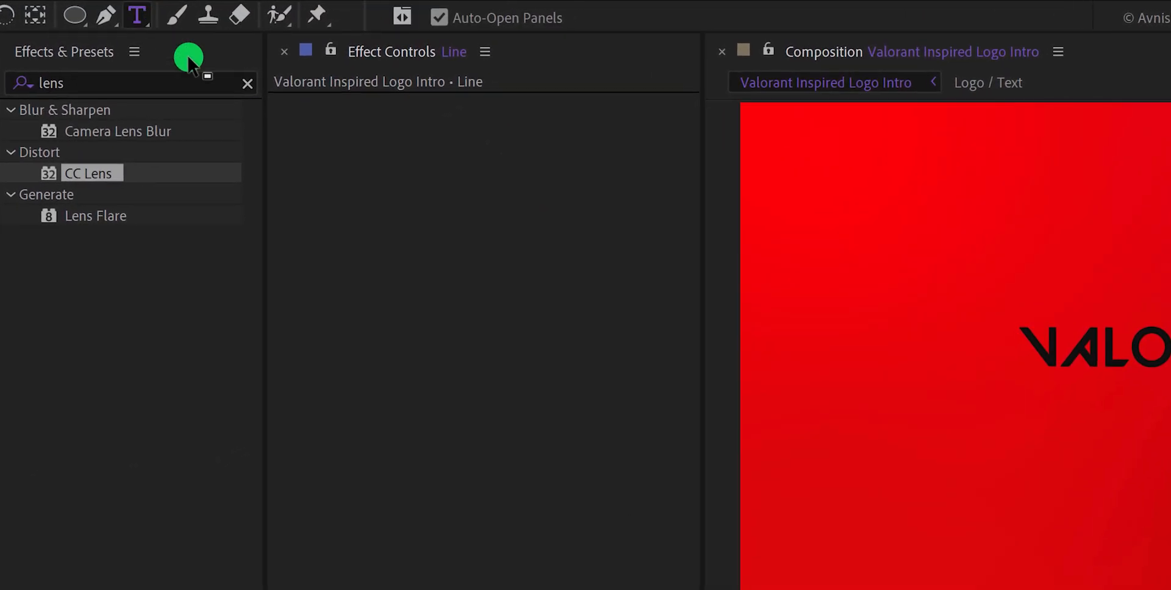
pyautogui.moveTo(753, 113); pyautogui.dragTo(977, 326)
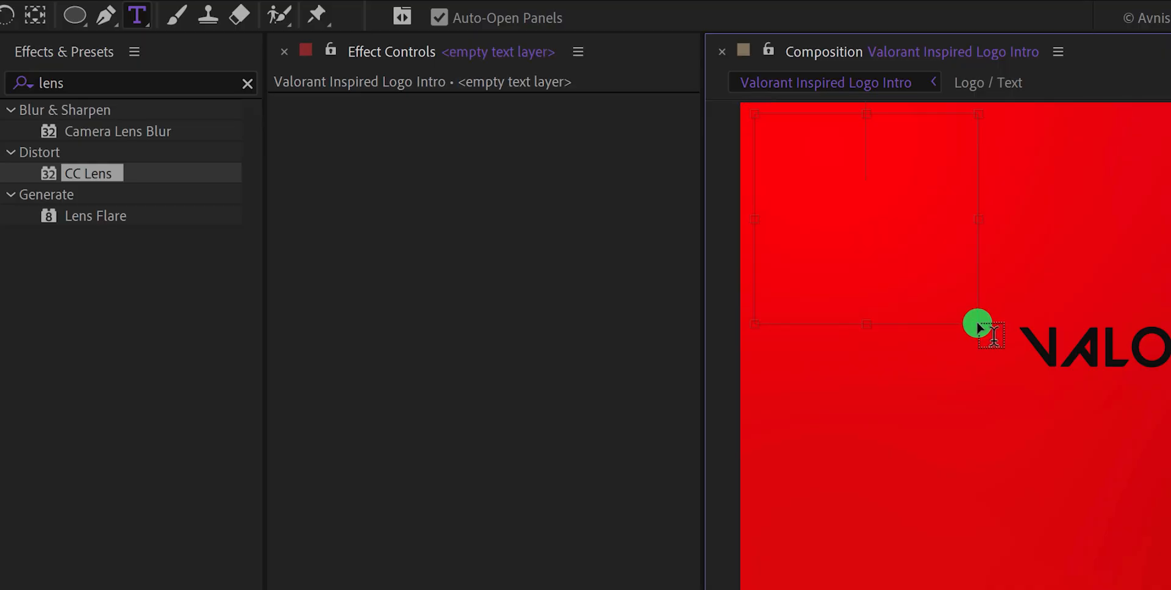
pyautogui.write('+')
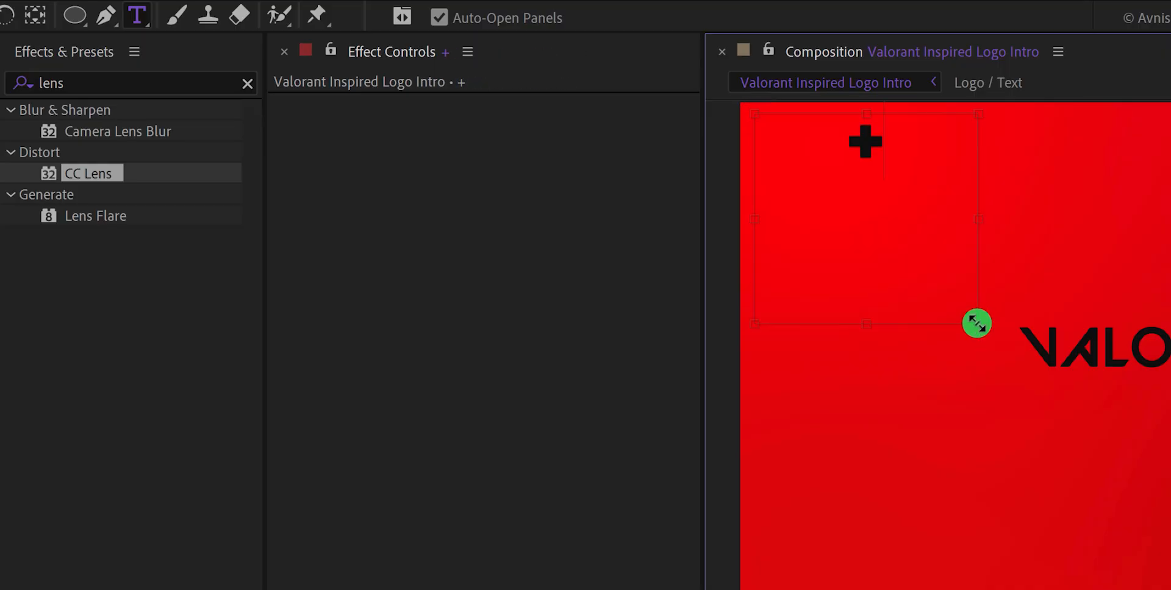
pyautogui.write('+++++++++++++++++++++++++++++++++++')
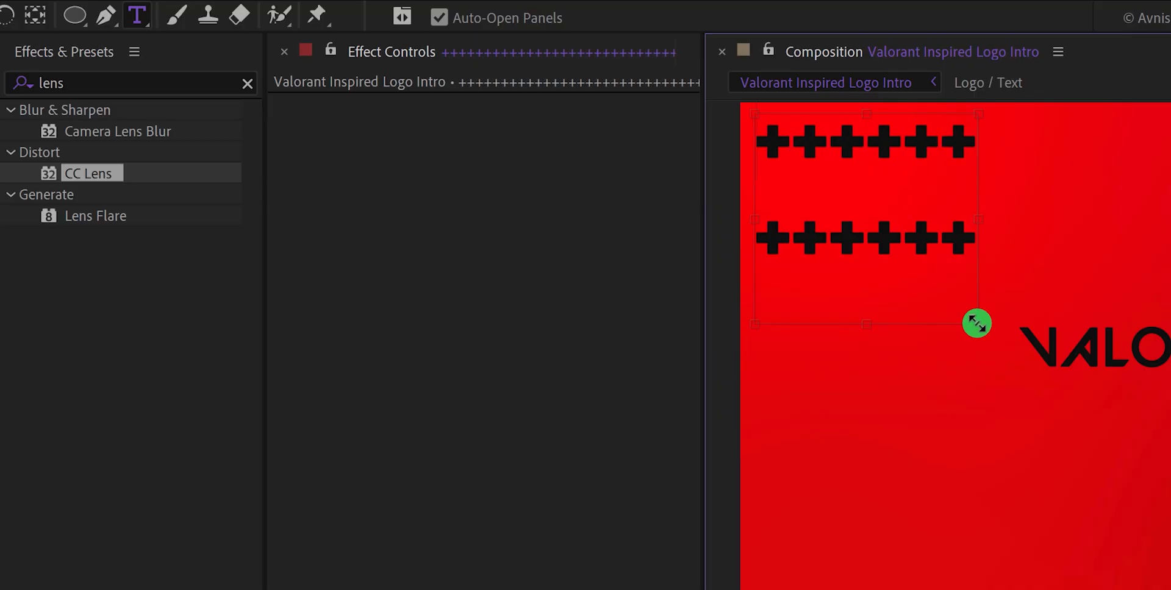
pyautogui.hotkey('ctrl', 'a')
pyautogui.press('Left')
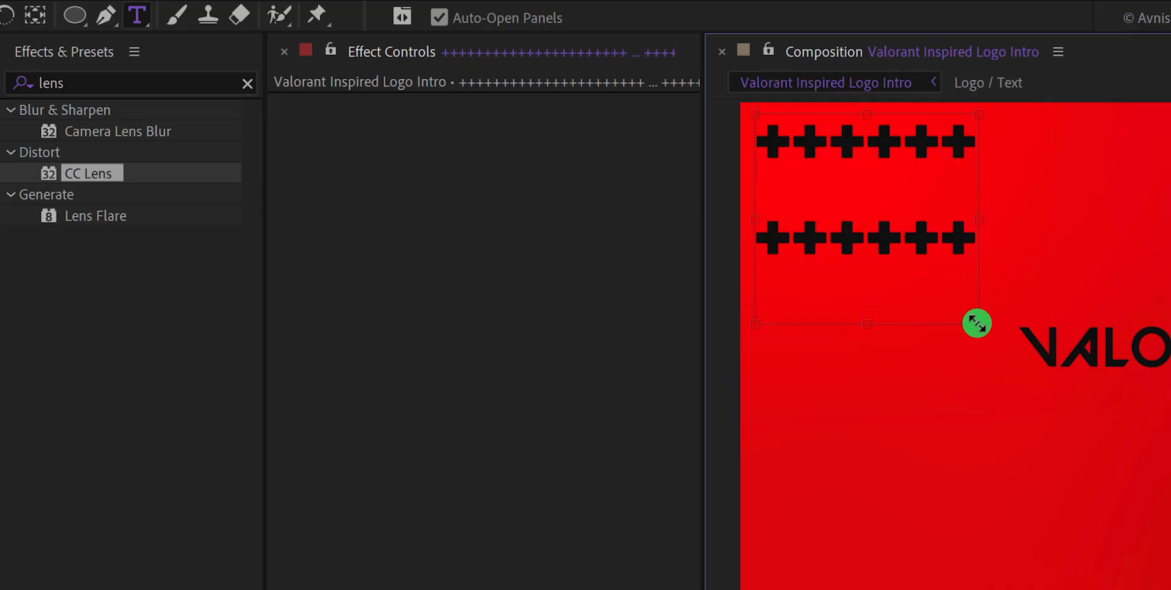
# Set the font size of all the plus signs to 30 px
pyautogui.hotkey('ctrl', 'a')
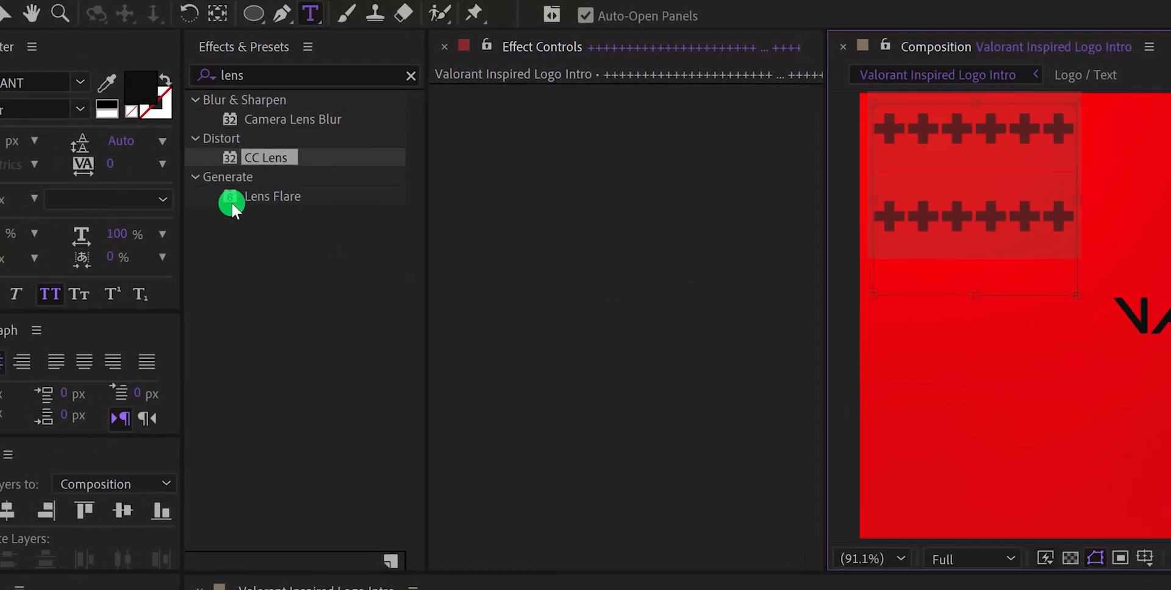
pyautogui.click(48, 136)
pyautogui.write('30')
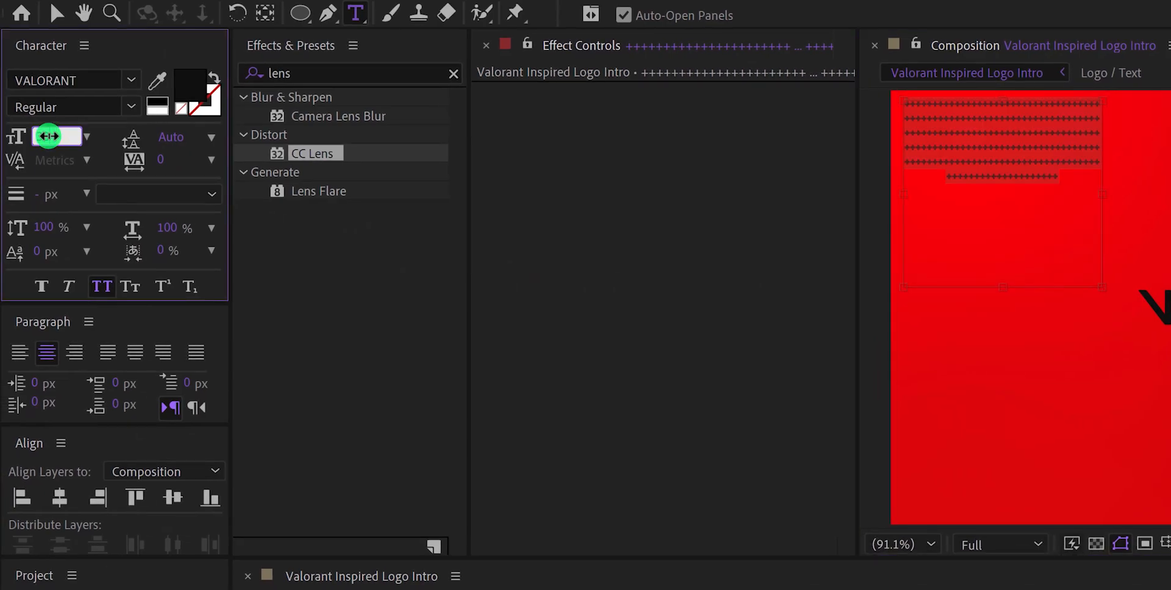
pyautogui.press('Return')
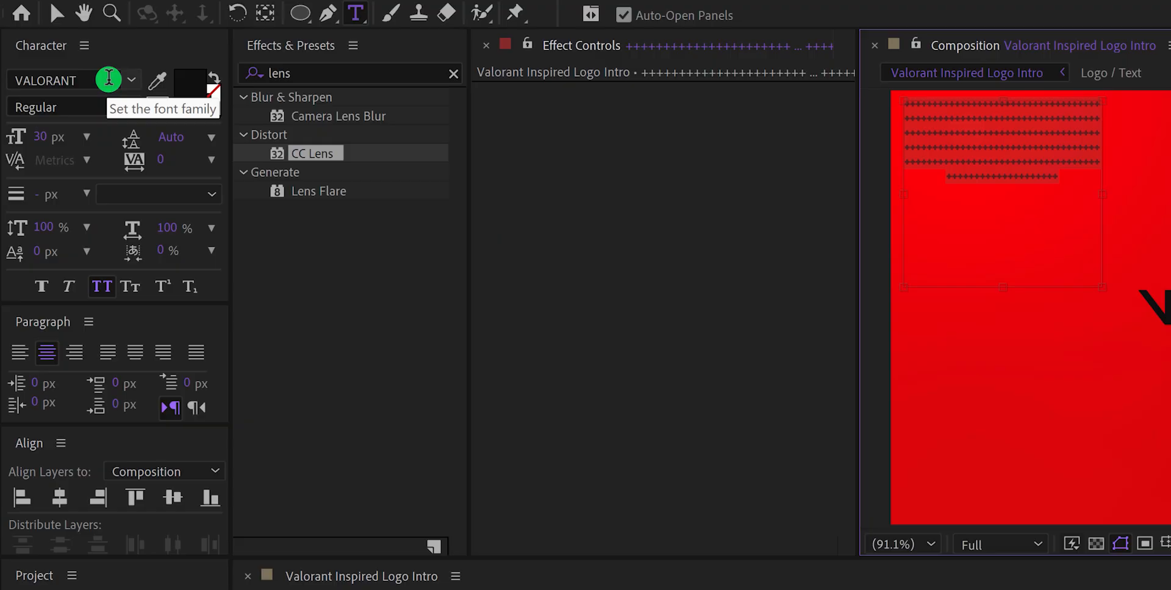
# Change the plus-sign text to Montserrat in the Light style and return to the Selection tool
pyautogui.click(108, 78)
pyautogui.write('mont')
pyautogui.press('Return')
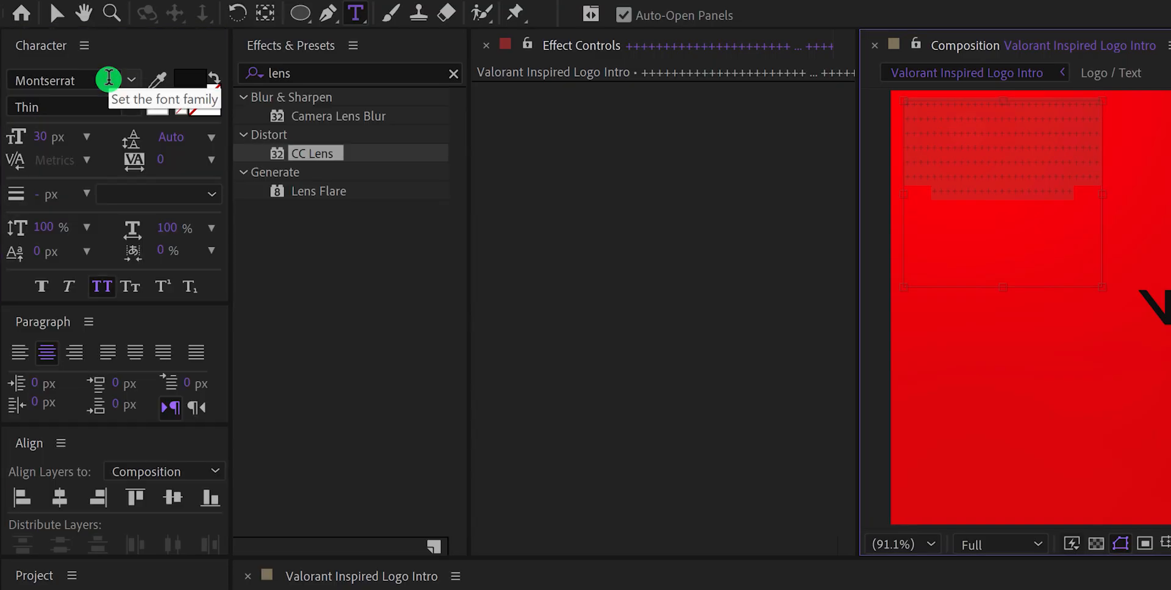
pyautogui.click(127, 104)
pyautogui.click(43, 220)
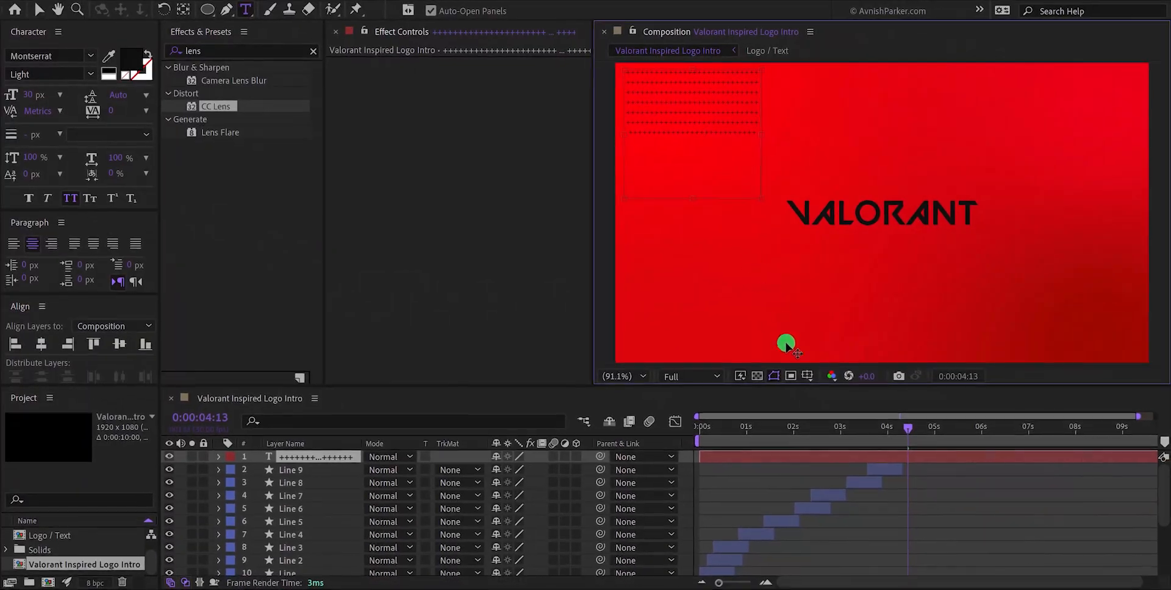
pyautogui.click(913, 478)
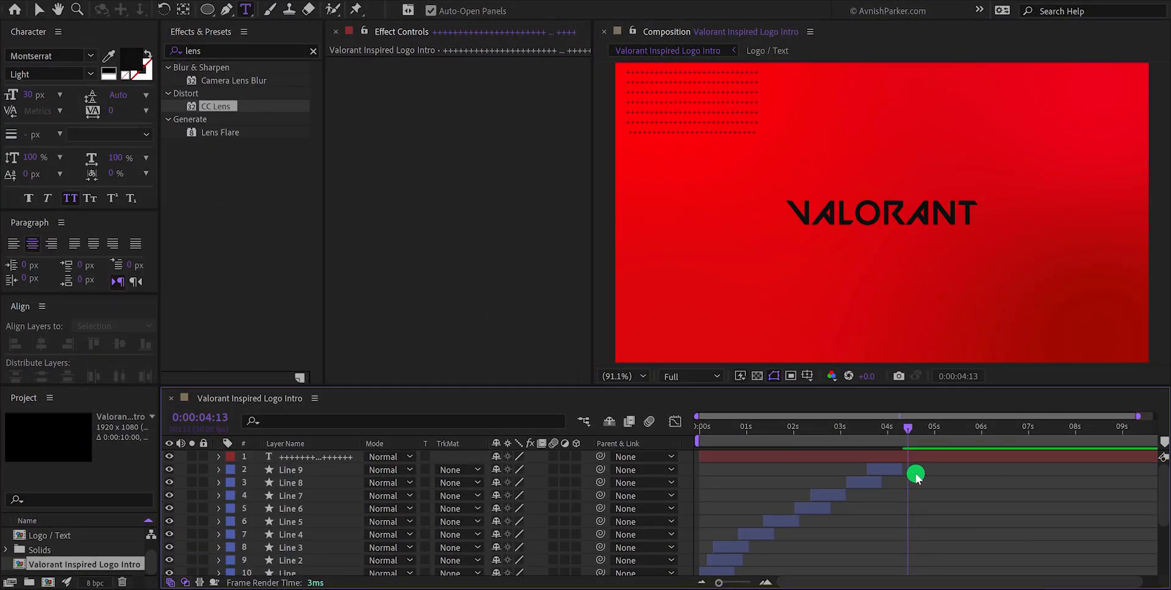
pyautogui.press('v')
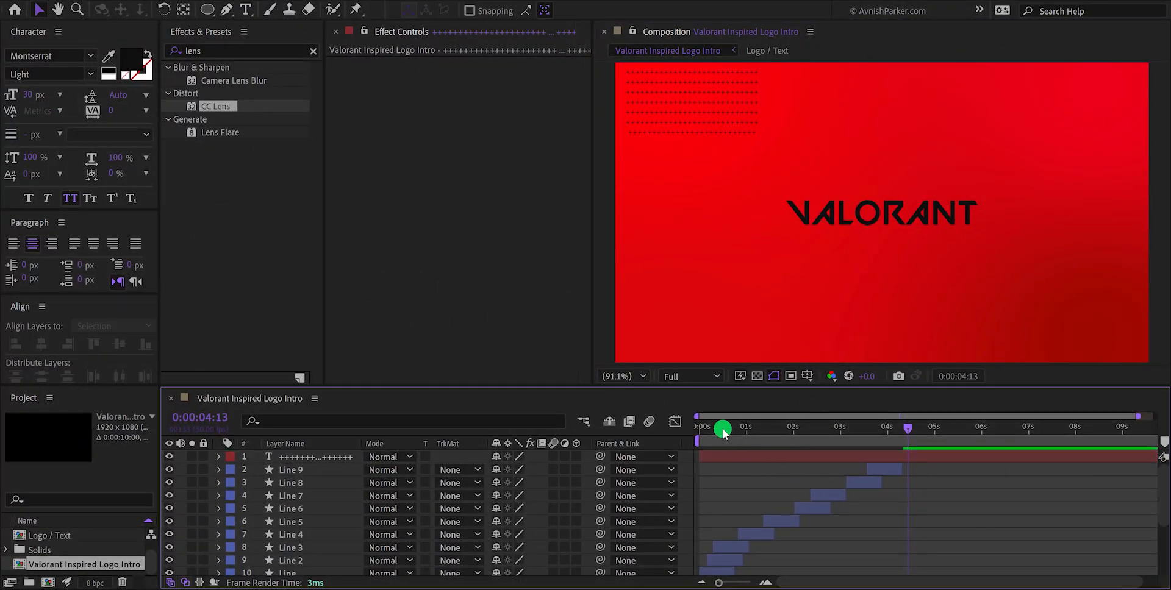
# Trim the plus-sign layer to a short clip around 0:00:00:06 and move it slightly inward from the frame's corner
pyautogui.moveTo(723, 430); pyautogui.dragTo(708, 441)
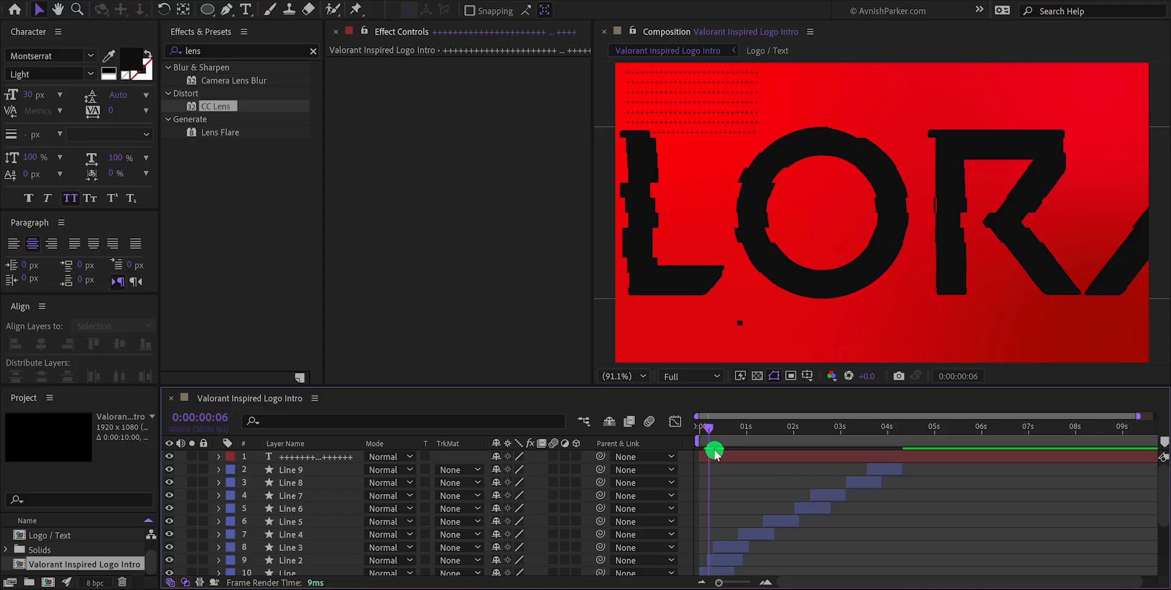
pyautogui.click(716, 458)
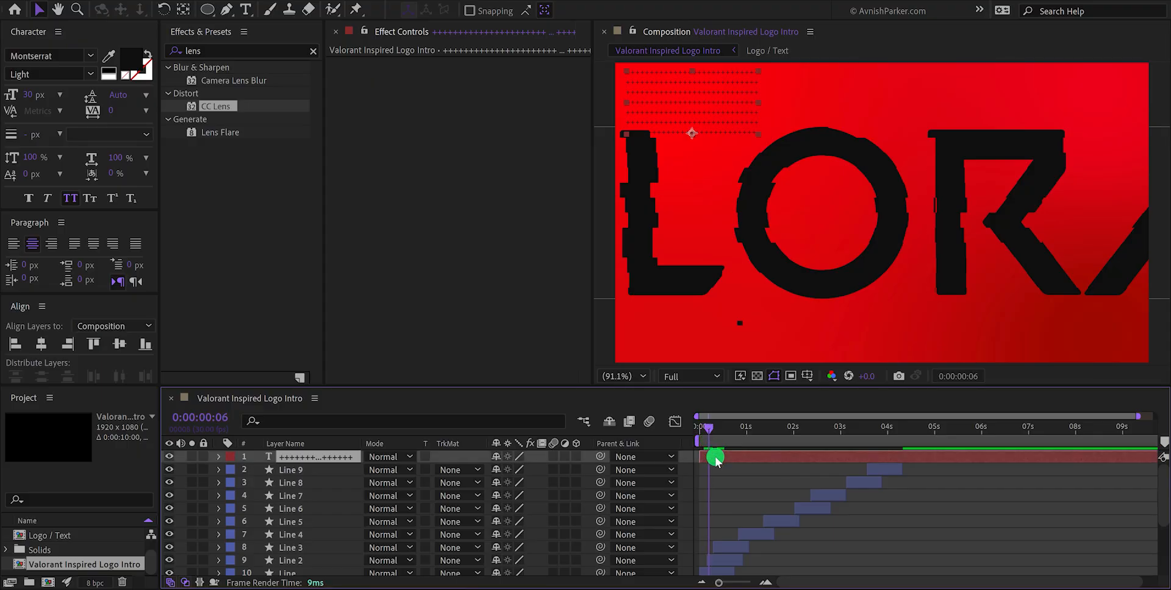
pyautogui.hotkey('alt', ']')
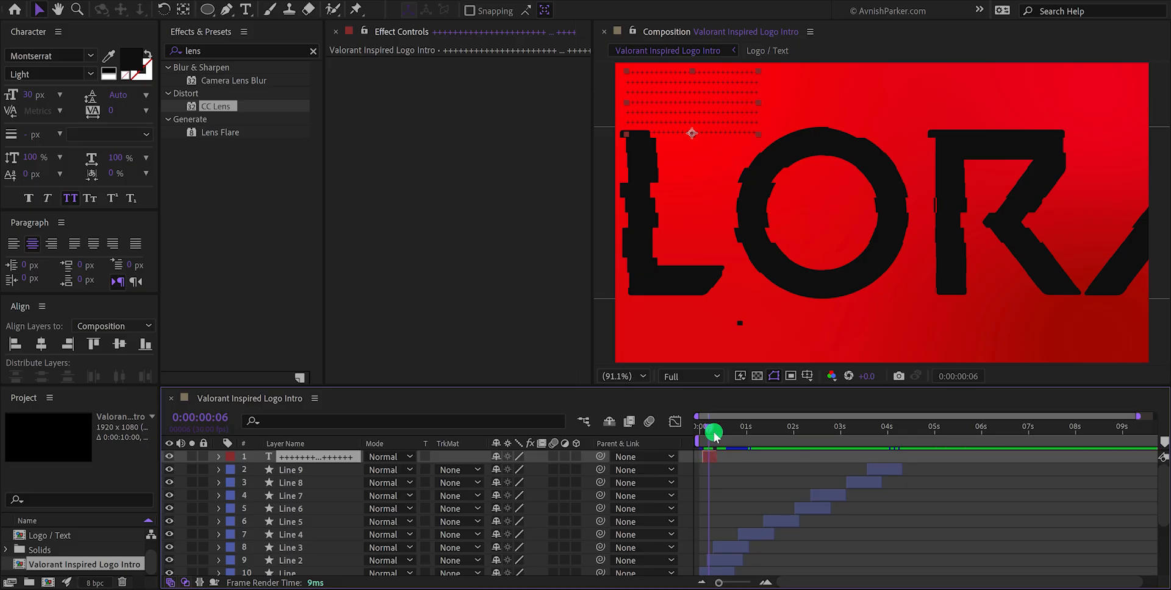
pyautogui.moveTo(686, 96); pyautogui.dragTo(720, 105)
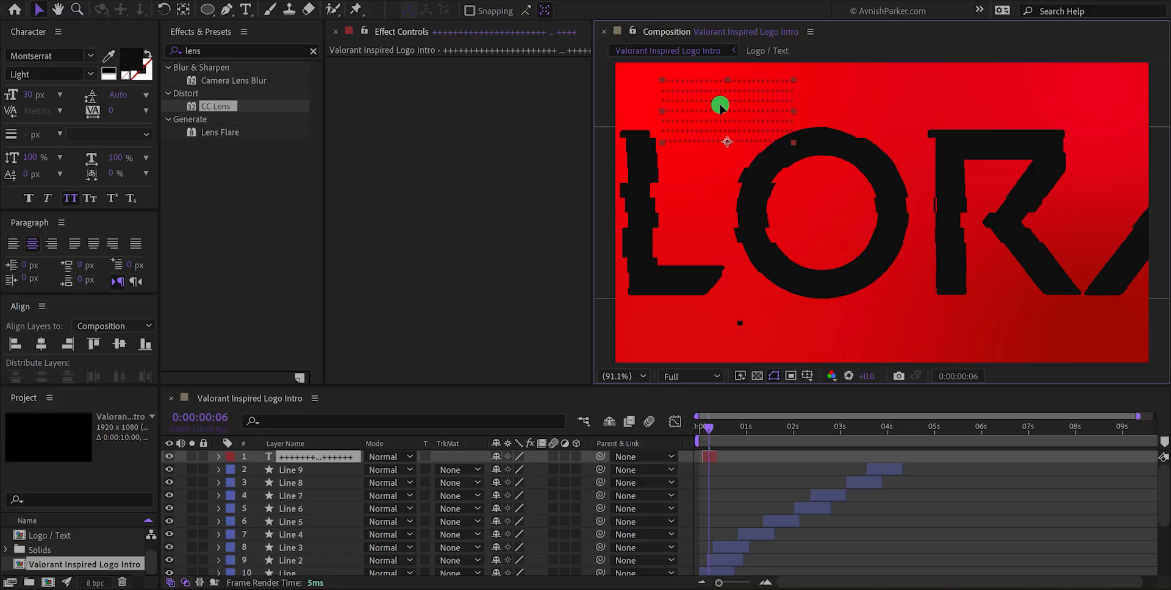
# Duplicate the plus-sign layer, shift the copy to play around 0:00:00:24, and move it to the frame's lower right
pyautogui.click(710, 456)
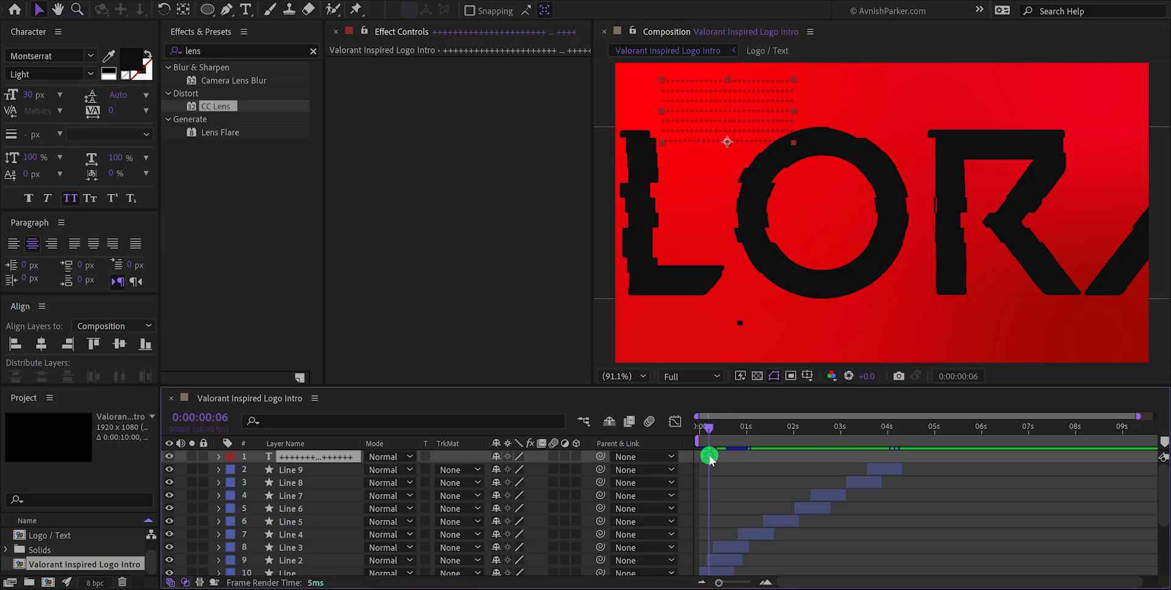
pyautogui.hotkey('ctrl', 'd')
pyautogui.moveTo(708, 432); pyautogui.dragTo(737, 460)
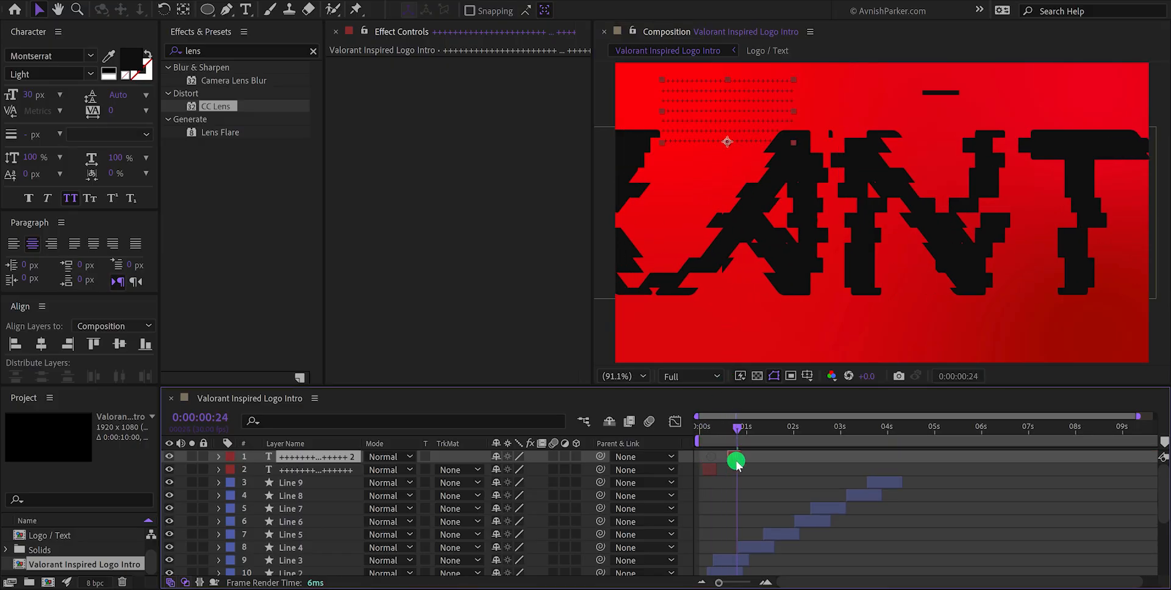
pyautogui.moveTo(784, 135); pyautogui.dragTo(974, 308)
# Duplicate the second plus-sign layer, shift the copy to around 0:00:01:12, and place it below the VALORANT text's left half
pyautogui.moveTo(737, 429); pyautogui.dragTo(766, 462)
pyautogui.hotkey('ctrl', 'd')
pyautogui.moveTo(1031, 316); pyautogui.dragTo(775, 269)
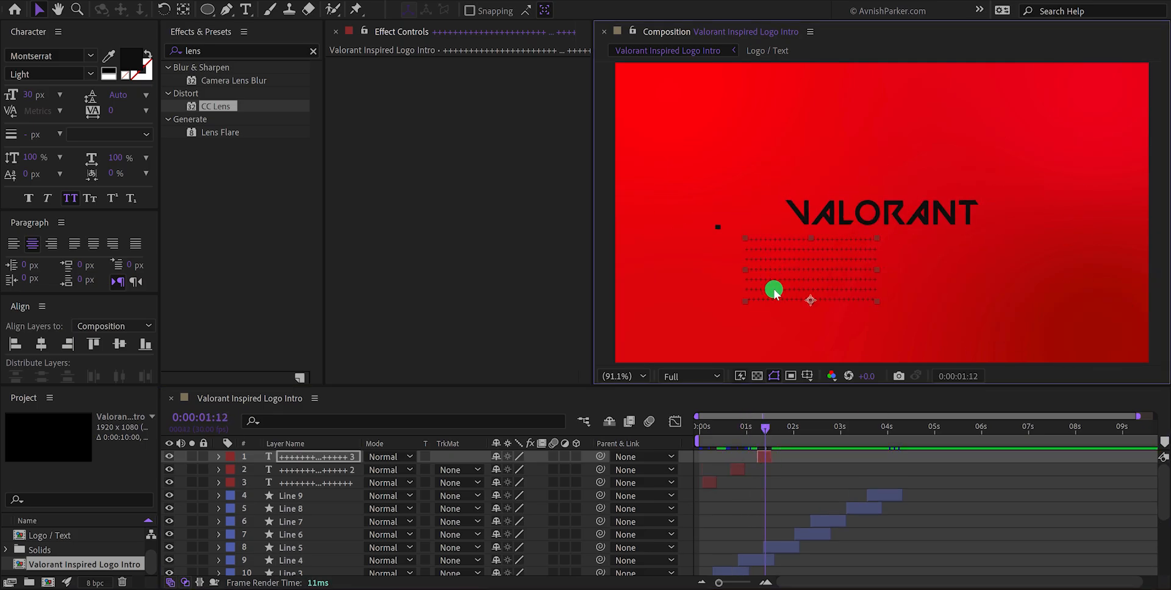
# Duplicate the third plus-sign layer, shift the copy to around 0:00:02:04, and place it above the VALORANT text's right end
pyautogui.hotkey('ctrl', 'd')
pyautogui.moveTo(766, 458); pyautogui.dragTo(803, 458)
pyautogui.click(800, 428)
pyautogui.moveTo(816, 279); pyautogui.dragTo(998, 141)
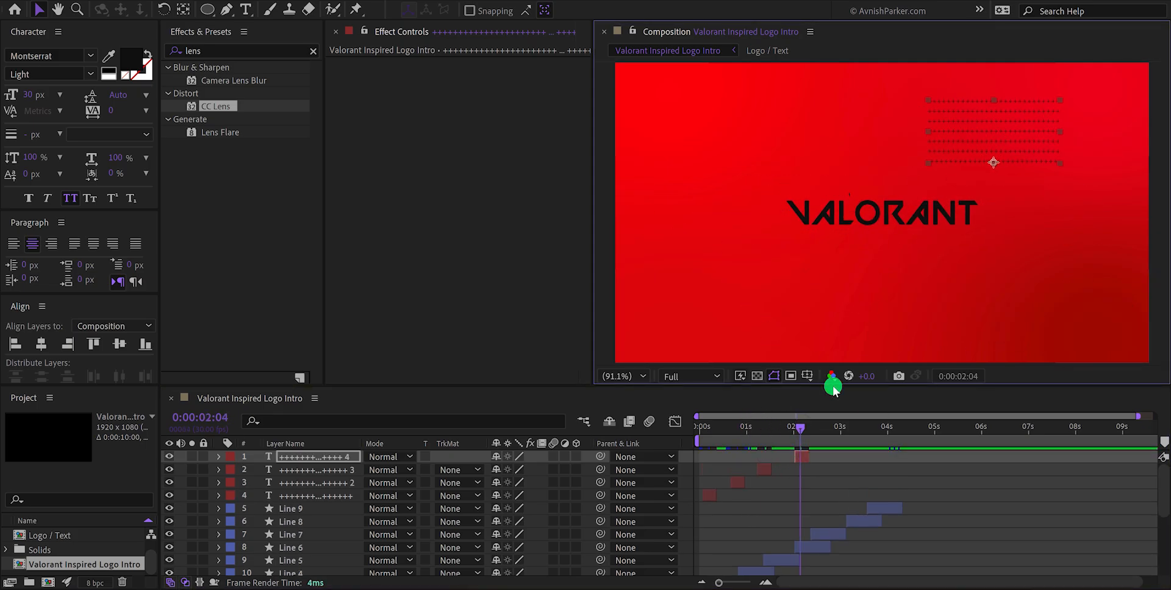
# Duplicate the fourth plus-sign layer, shift the copy to end around 0:00:03:10, and place it near the frame's lower left
pyautogui.hotkey('ctrl', 'd')
pyautogui.moveTo(802, 458); pyautogui.dragTo(852, 459)
pyautogui.click(856, 427)
pyautogui.moveTo(982, 131); pyautogui.dragTo(724, 299)
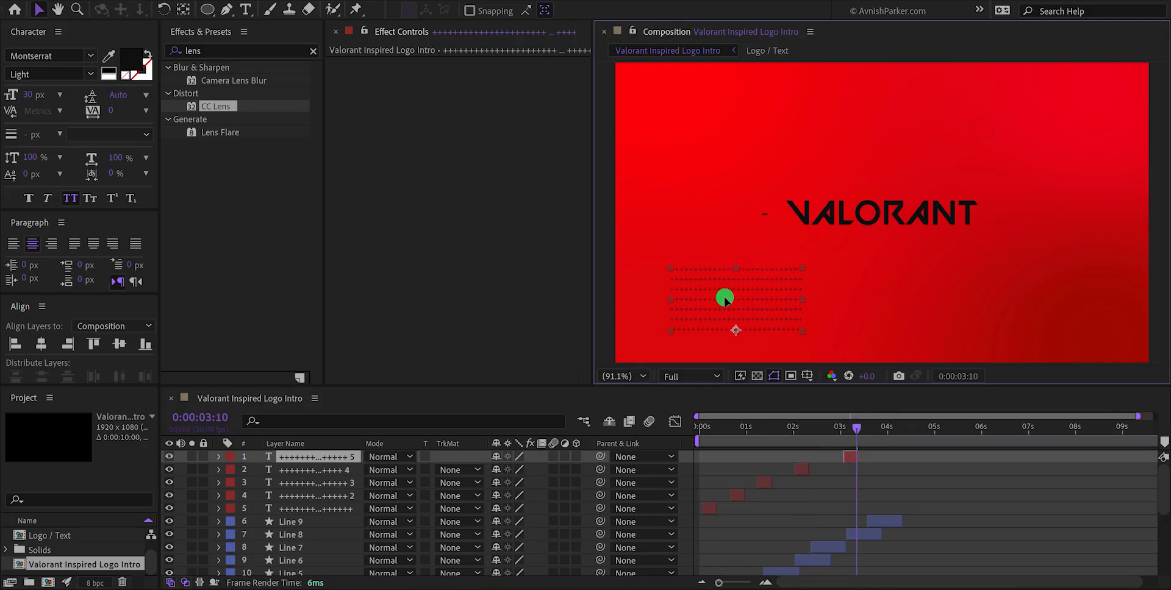
# Play back the intro to check the timing of the flashing plus-sign grids
pyautogui.click(850, 458)
pyautogui.press('space')
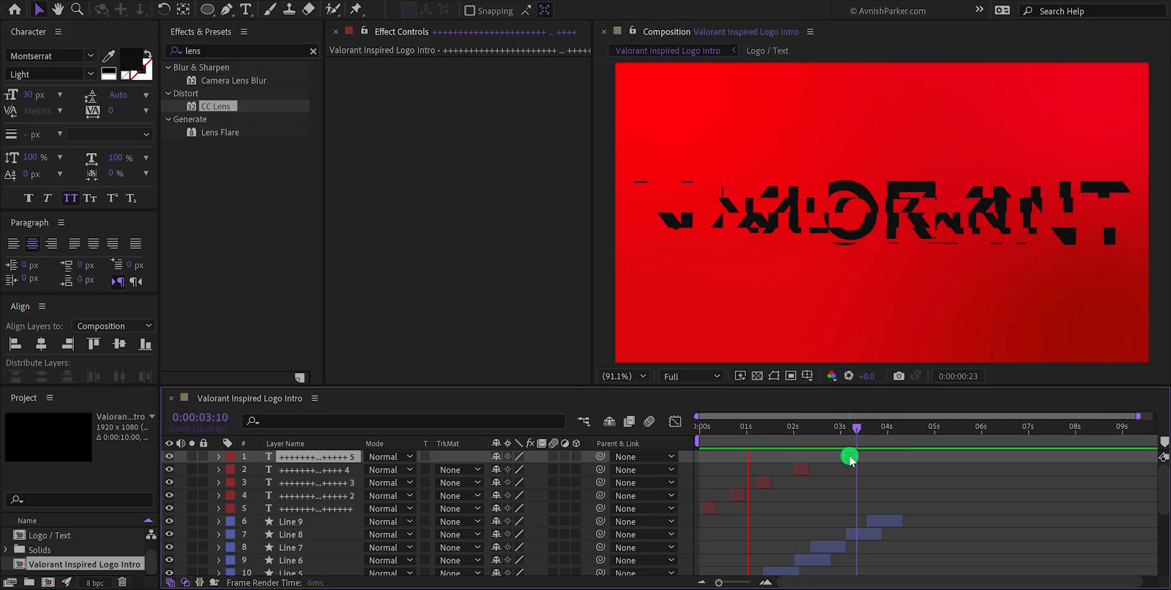
pyautogui.press('space')
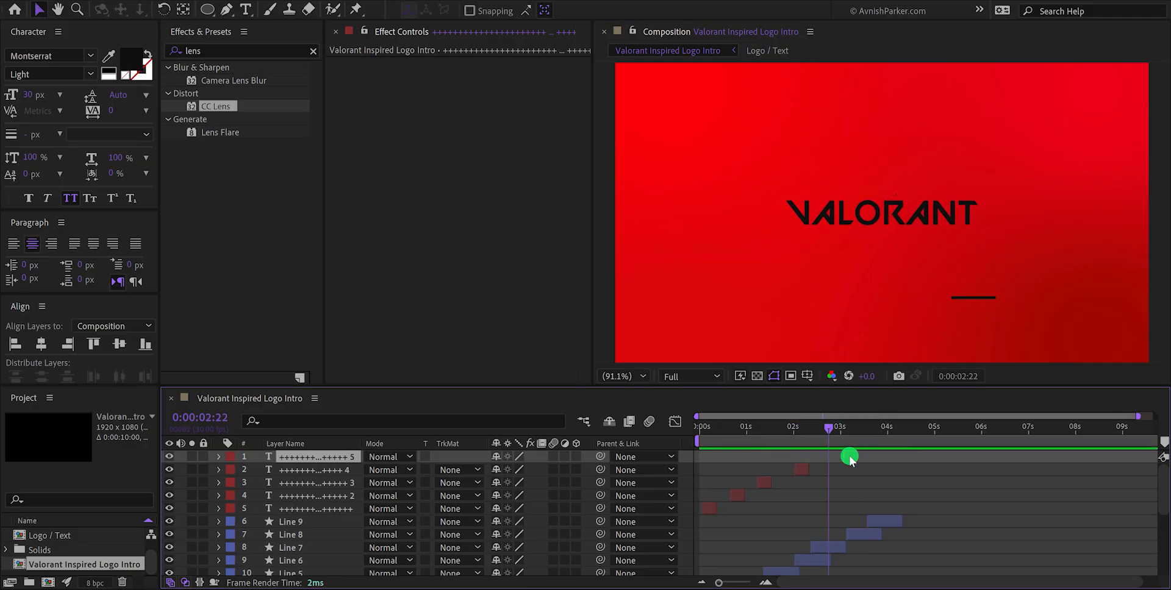
# Move the third plus-sign grid toward the lower left and shorten the third and fourth plus-sign clips from their ends
pyautogui.moveTo(830, 429); pyautogui.dragTo(764, 452)
pyautogui.moveTo(782, 287); pyautogui.dragTo(707, 318)
pyautogui.moveTo(771, 482); pyautogui.dragTo(765, 483)
pyautogui.moveTo(766, 431); pyautogui.dragTo(801, 436)
pyautogui.moveTo(809, 469); pyautogui.dragTo(804, 469)
pyautogui.moveTo(801, 432); pyautogui.dragTo(855, 437)
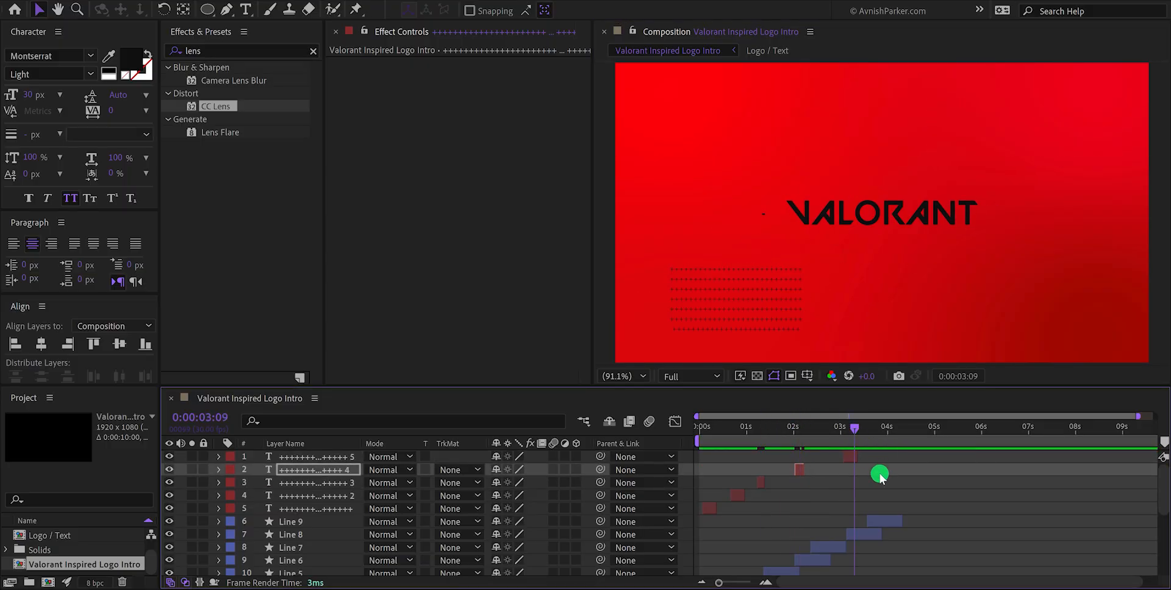
pyautogui.click(881, 477)
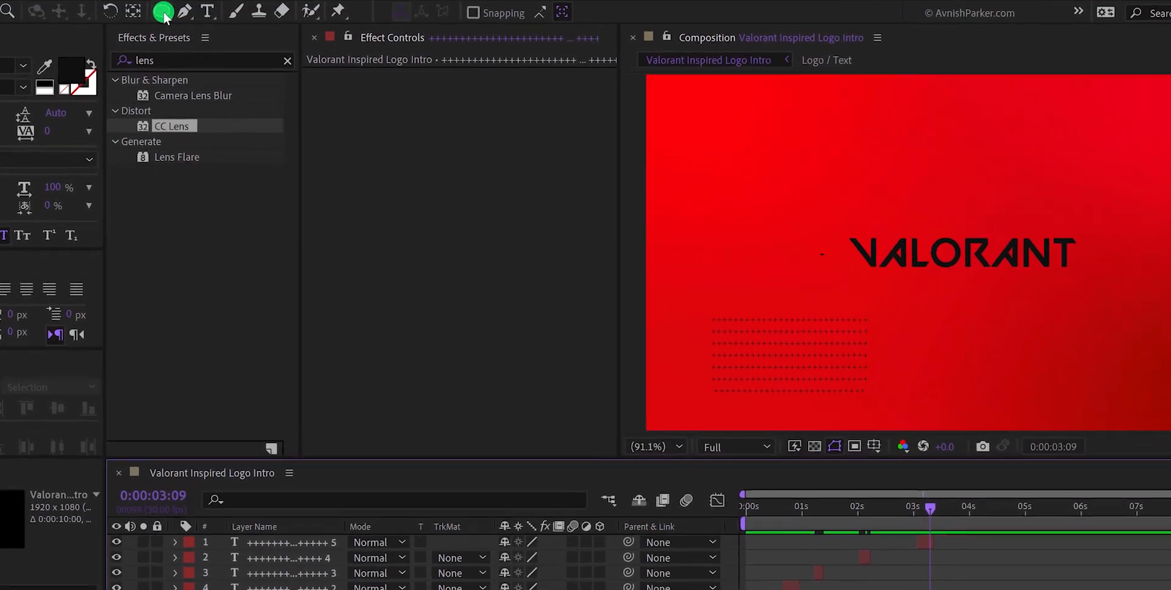
# Set up the Ellipse tool with a solid color fill and no stroke
pyautogui.click(77, 16)
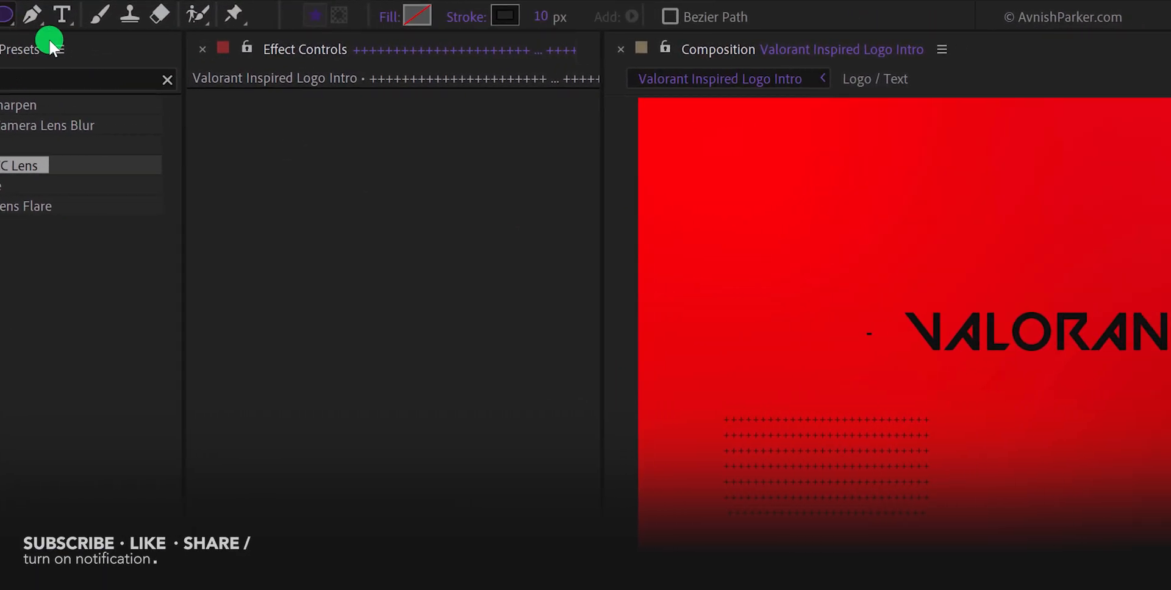
pyautogui.click(201, 19)
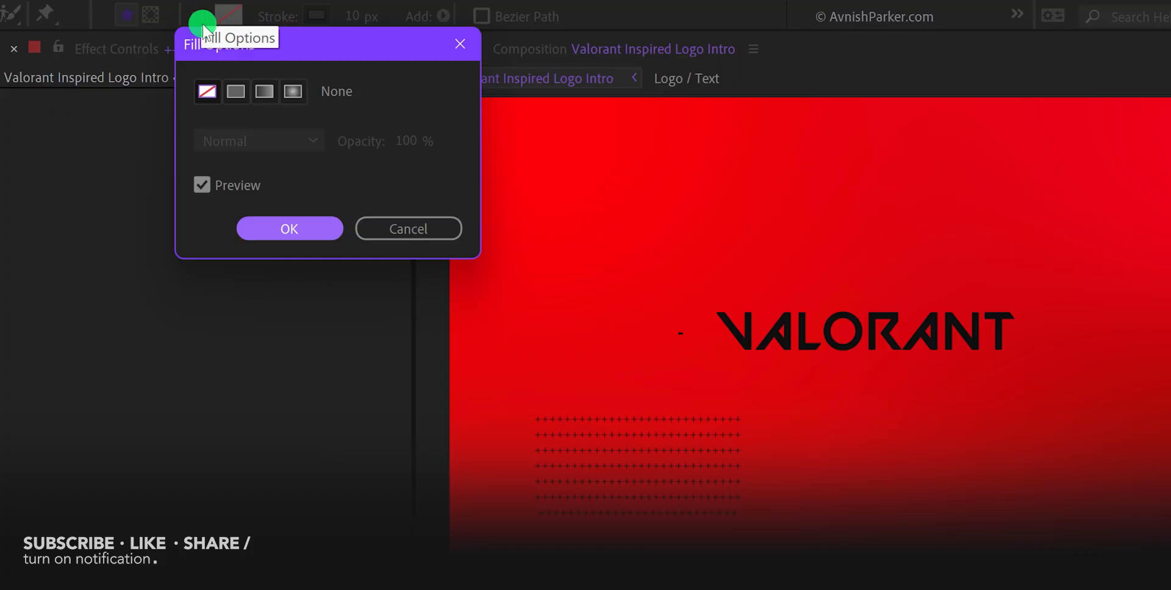
pyautogui.click(234, 92)
pyautogui.click(264, 225)
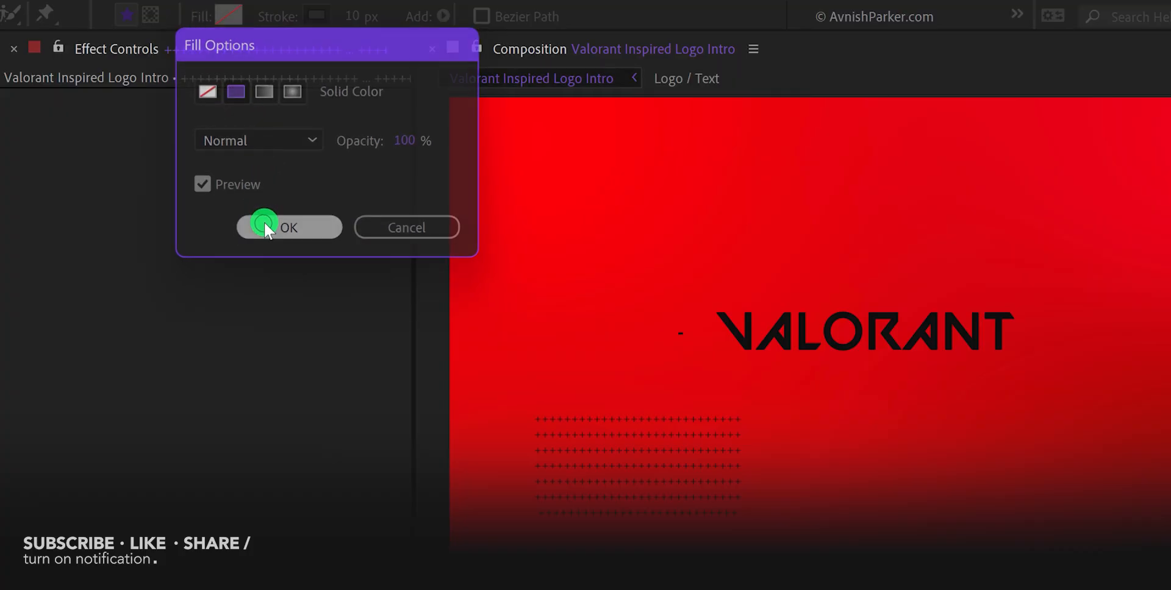
pyautogui.click(280, 23)
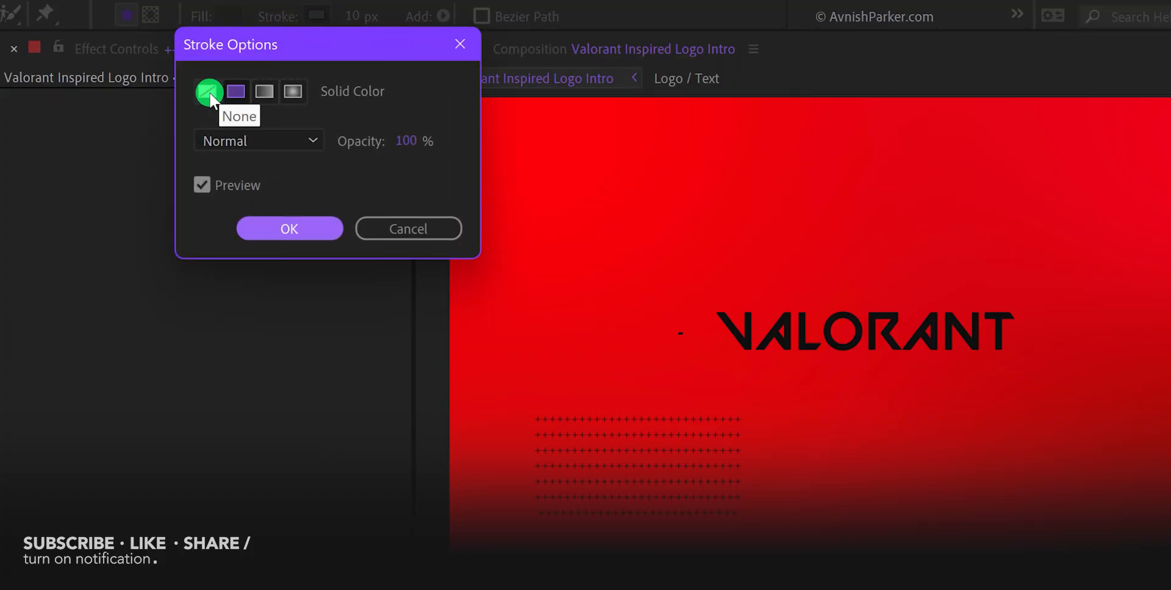
pyautogui.click(207, 92)
pyautogui.click(283, 231)
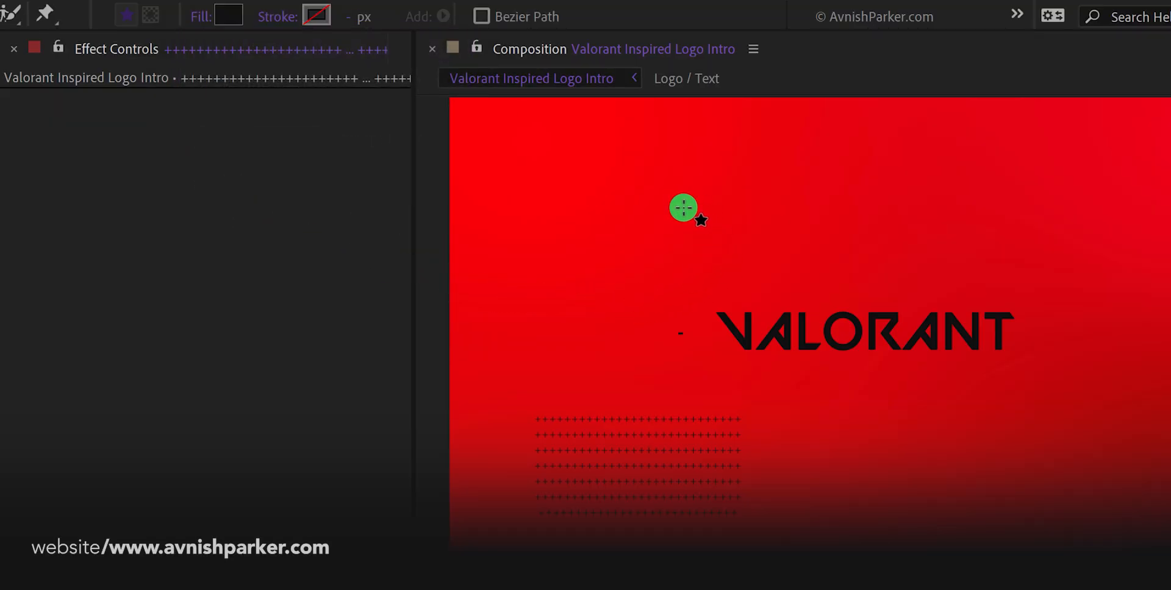
# Draw a large circle over the left part of the VALORANT text and rename its layer Circle
pyautogui.moveTo(677, 196)
pyautogui.mouseDown()
pyautogui.moveTo(748, 299)
pyautogui.moveTo(915, 468)
pyautogui.mouseUp()
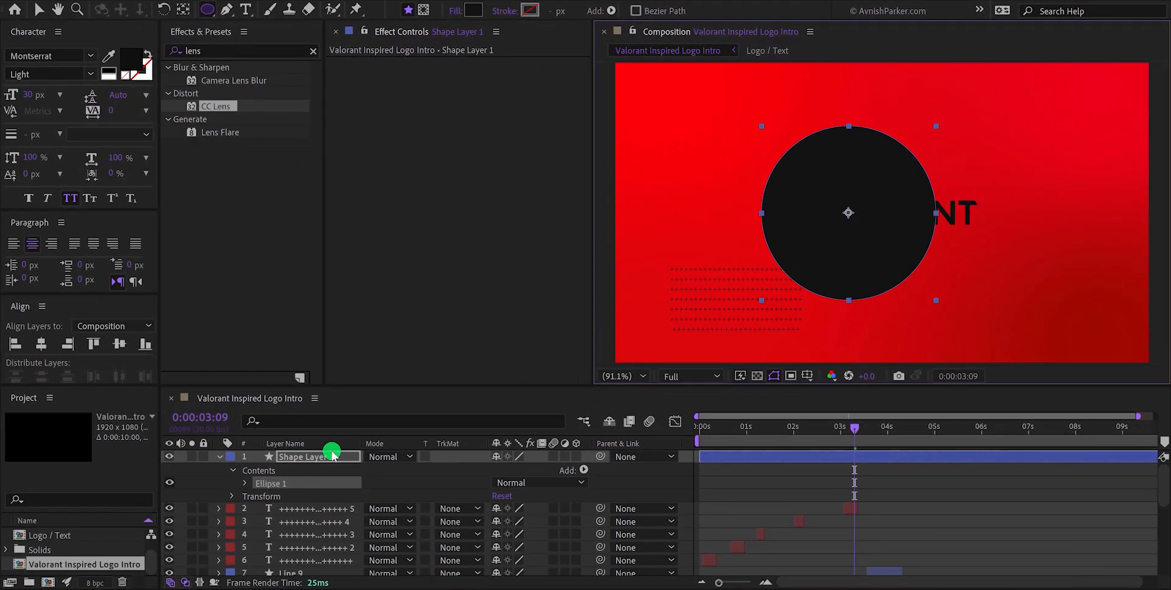
pyautogui.click(335, 457)
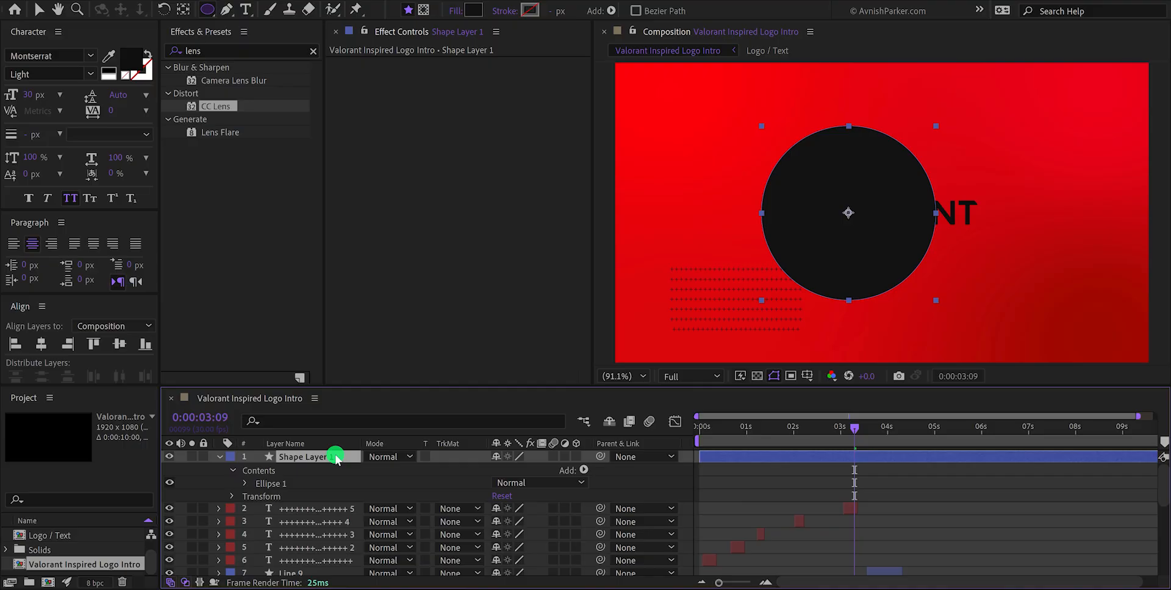
pyautogui.write('Circle')
pyautogui.press('Return')
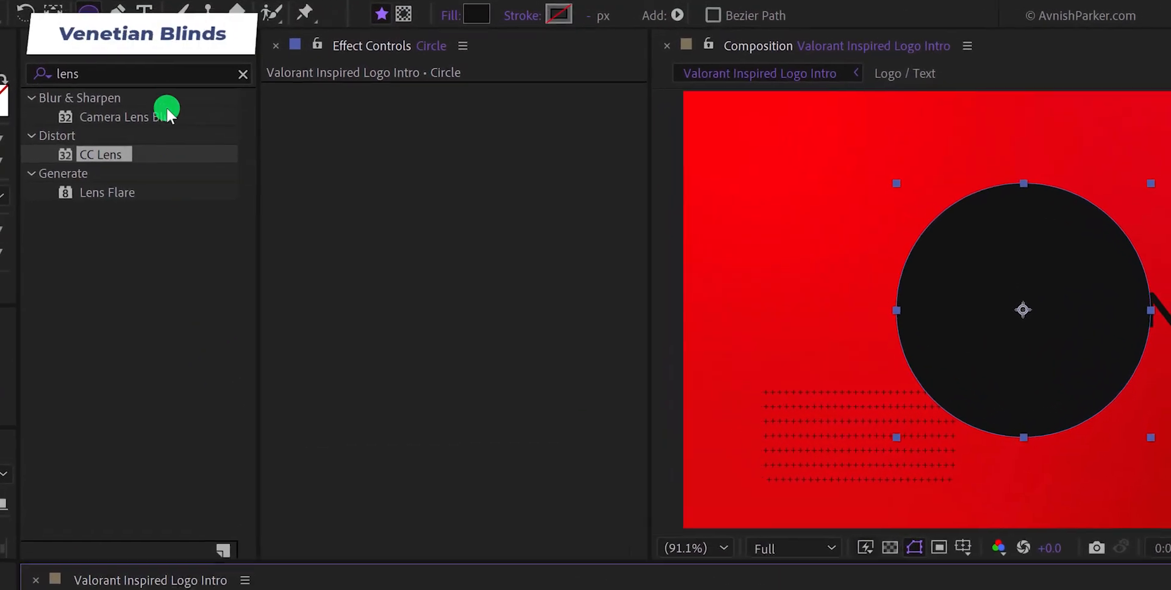
# Search the effects for "blinds" and apply the Venetian Blinds transition effect to the Circle layer
pyautogui.doubleClick(147, 74)
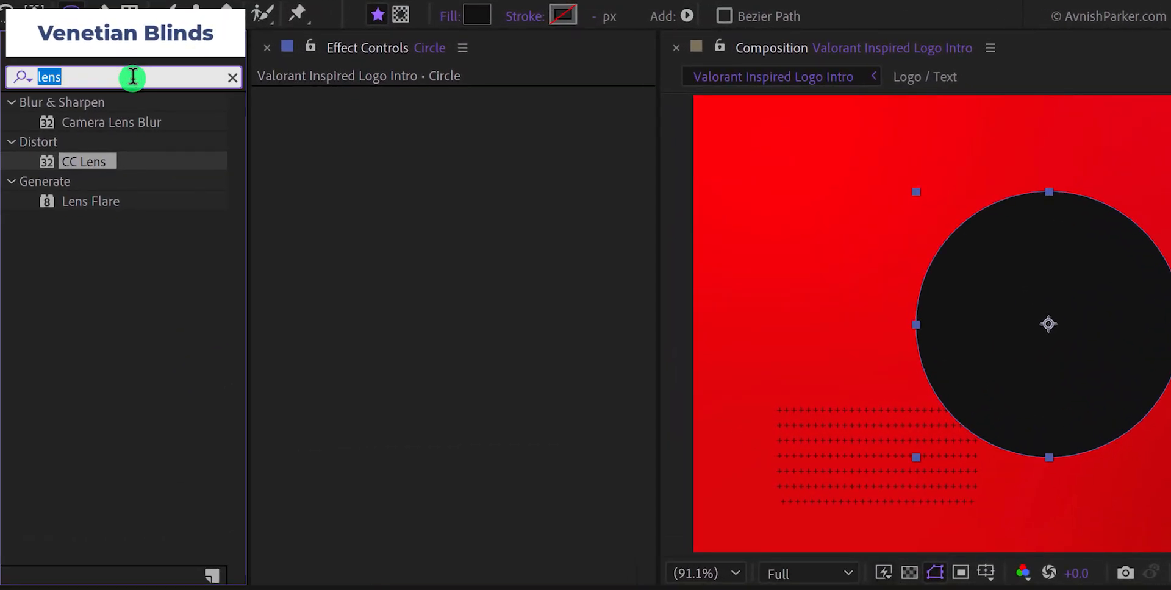
pyautogui.write('blinds')
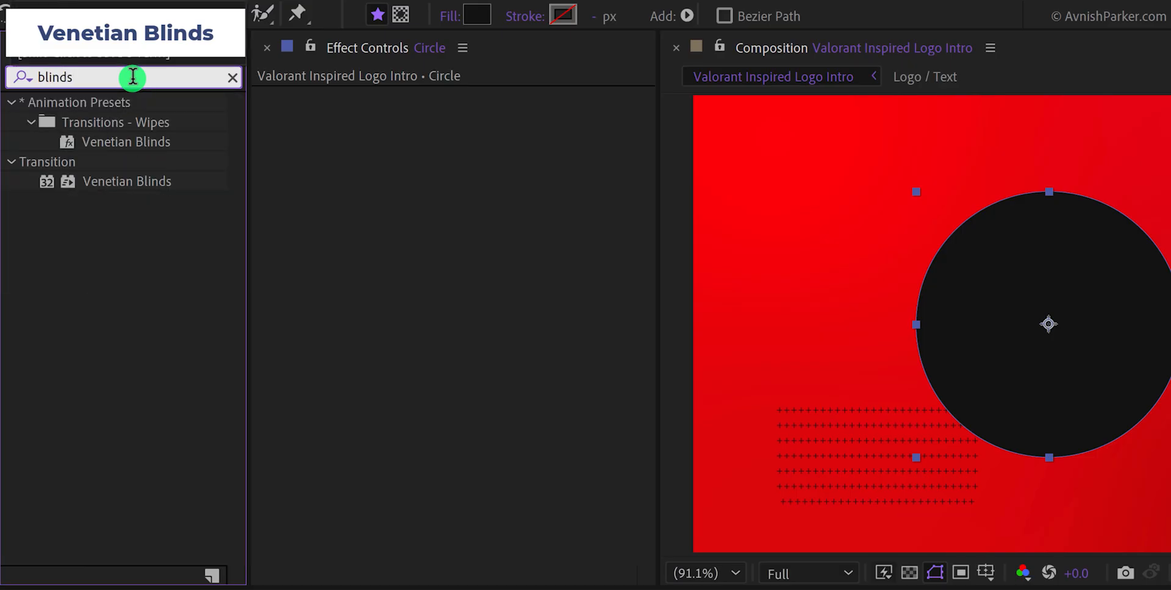
pyautogui.moveTo(128, 182); pyautogui.dragTo(420, 183)
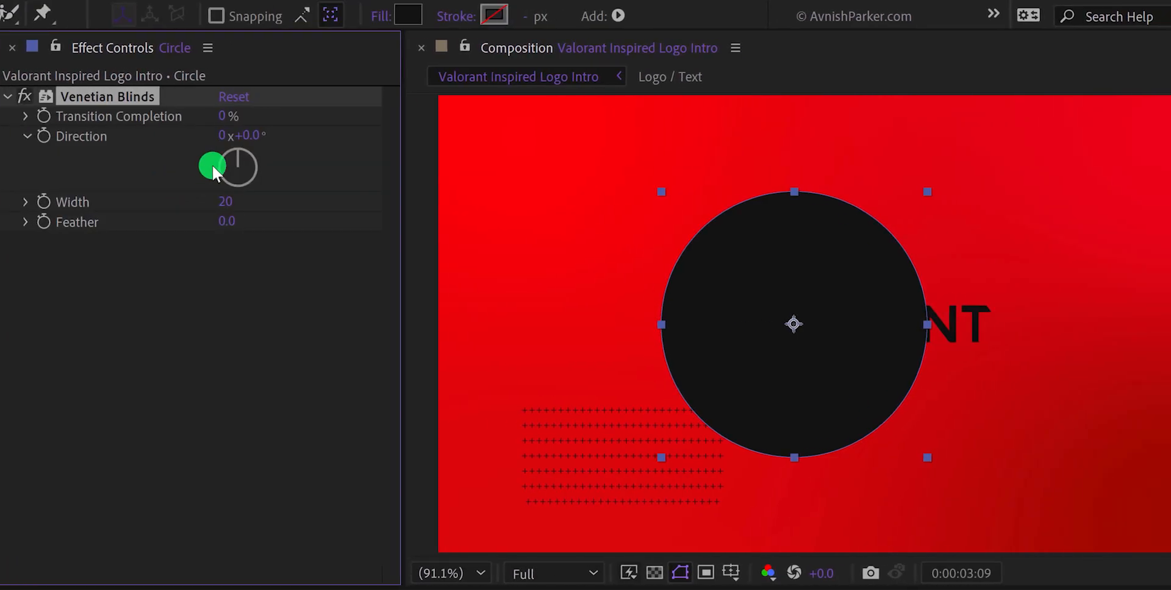
# Set the circle's Venetian Blinds to 90% Transition Completion, width 10 and direction 45°, and deselect the layer
pyautogui.click(261, 117)
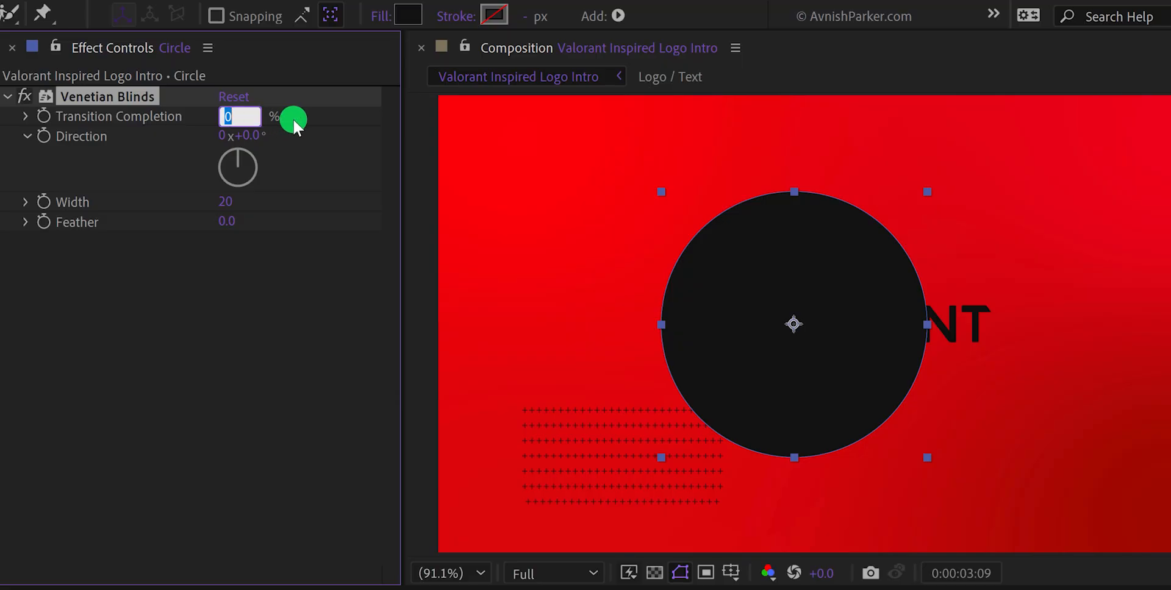
pyautogui.press('Return')
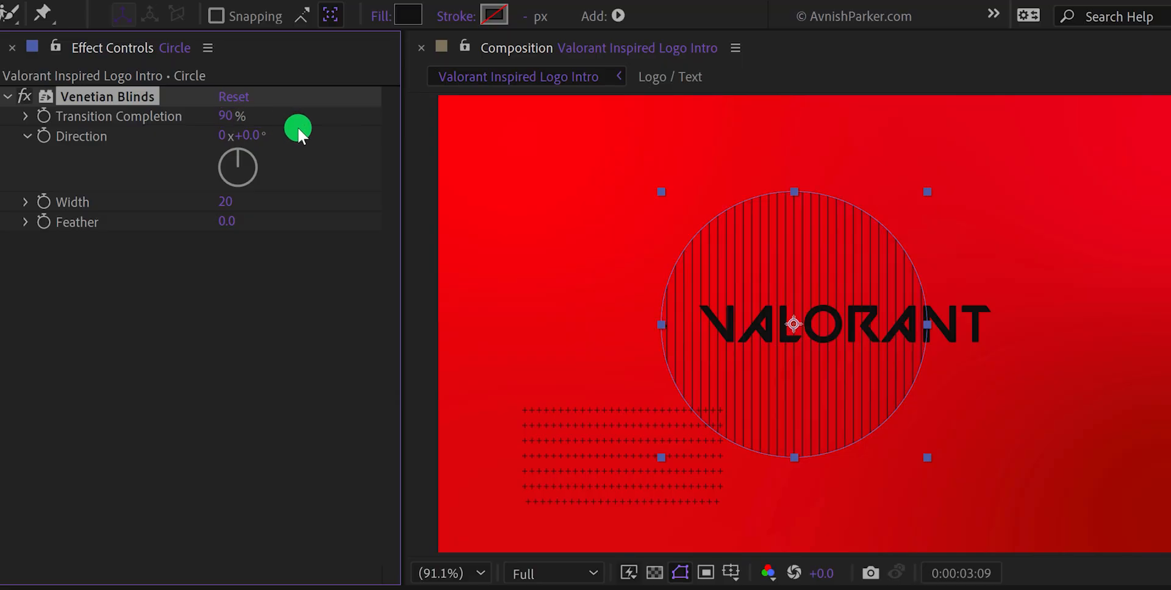
pyautogui.click(227, 203)
pyautogui.press('Return')
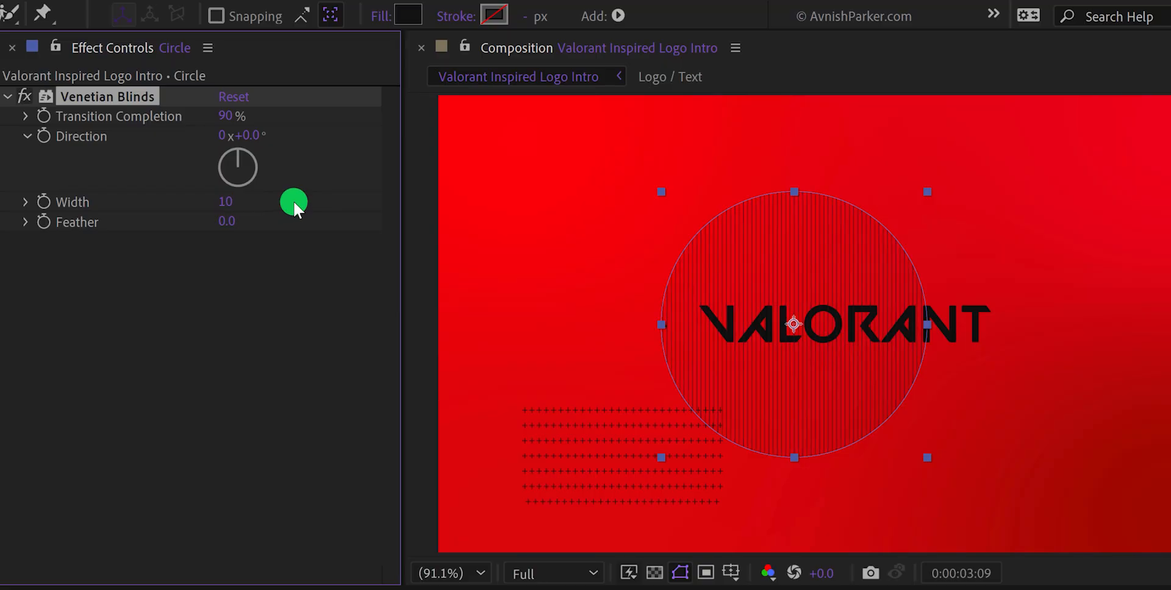
pyautogui.click(253, 135)
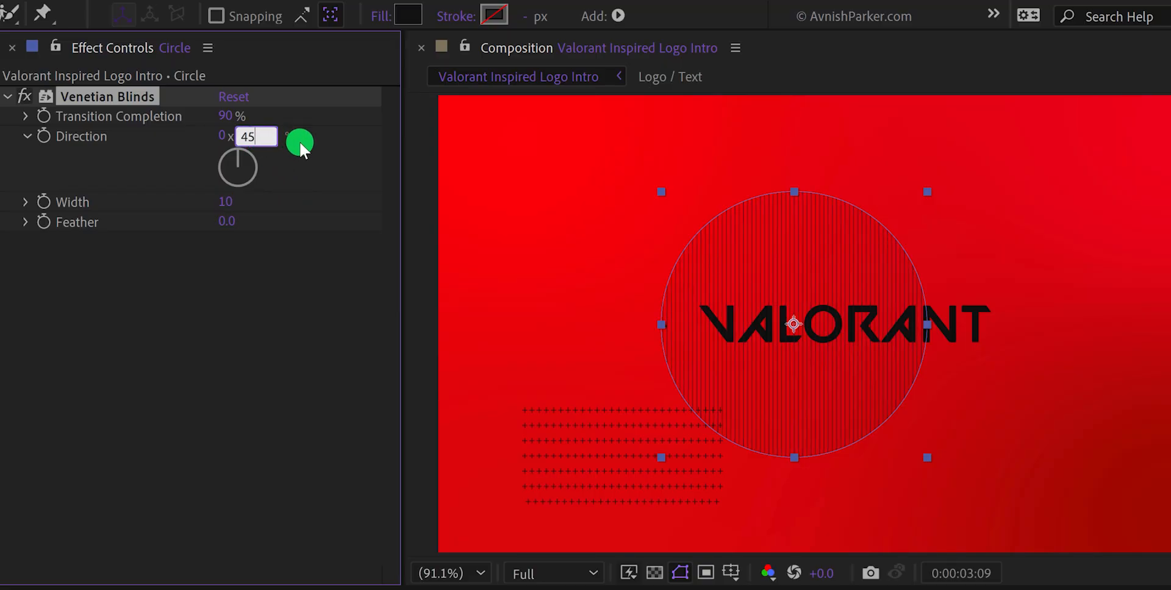
pyautogui.write('45')
pyautogui.press('Return')
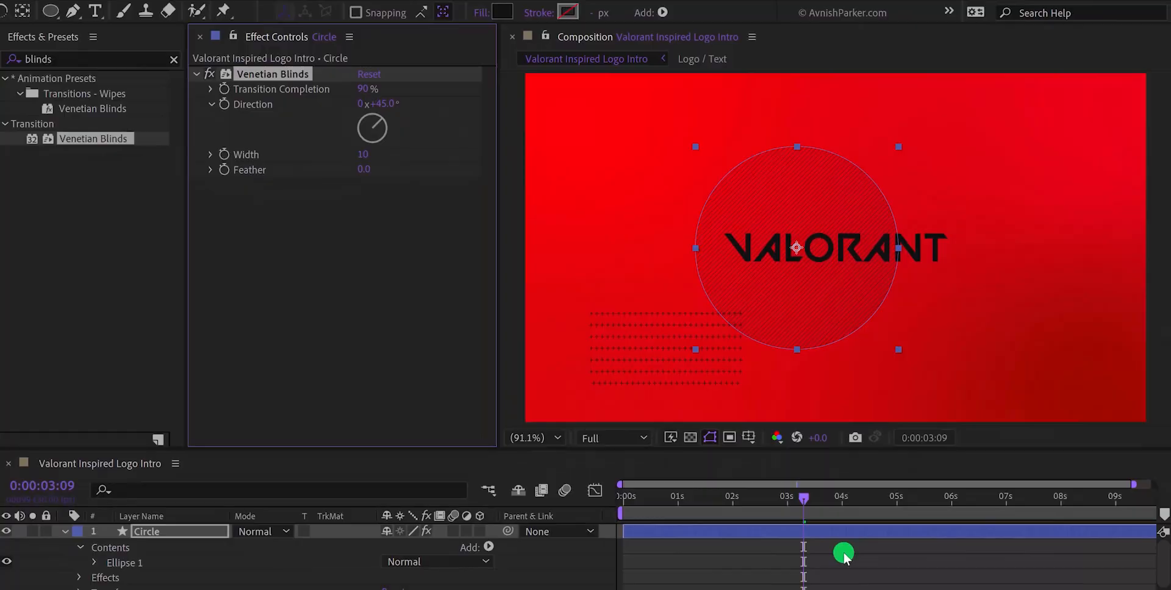
pyautogui.click(844, 554)
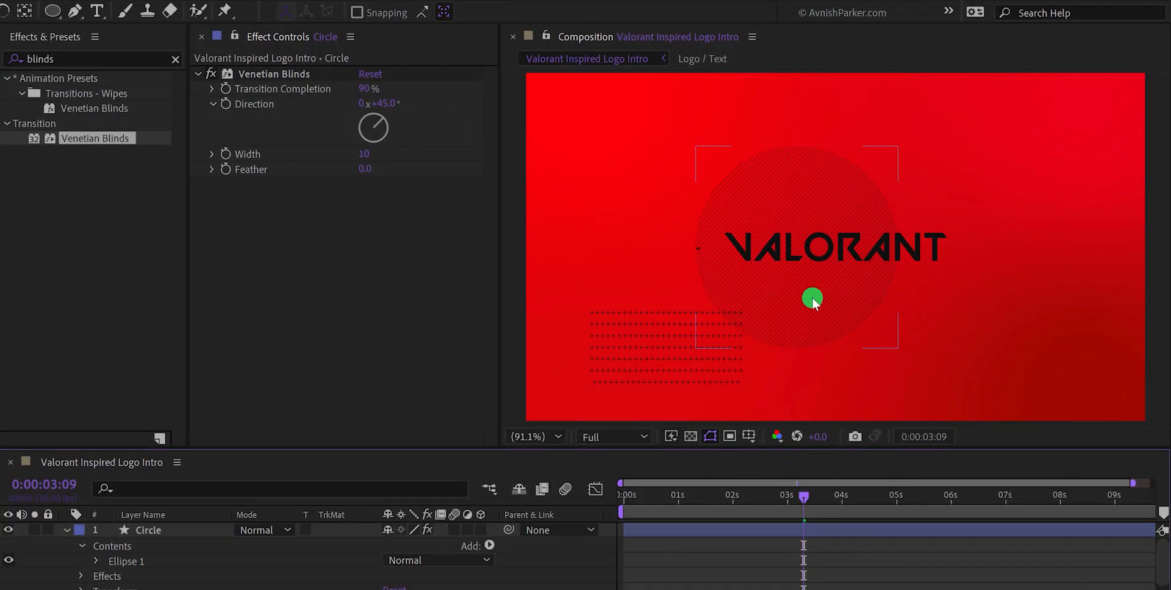
# Move the striped circle to the frame's upper right, split its layer at 0:00:00:05 and delete the remainder
pyautogui.moveTo(813, 300)
pyautogui.mouseDown()
pyautogui.moveTo(643, 202)
pyautogui.moveTo(1052, 239)
pyautogui.mouseUp()
pyautogui.moveTo(635, 500); pyautogui.dragTo(633, 504)
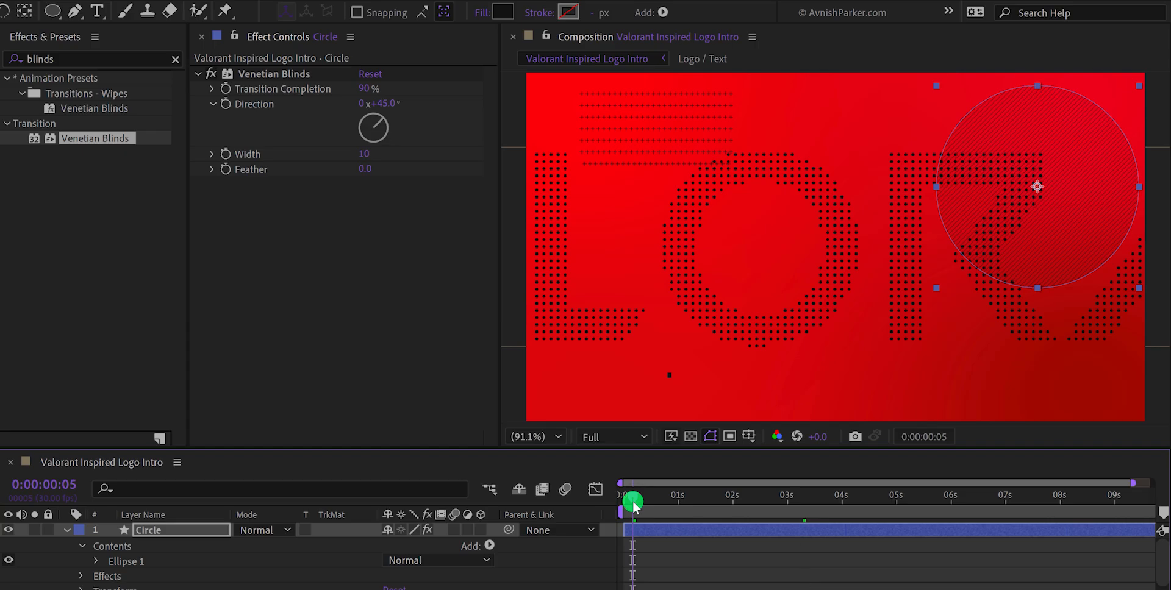
pyautogui.hotkey('ctrl', 'shift', 'd')
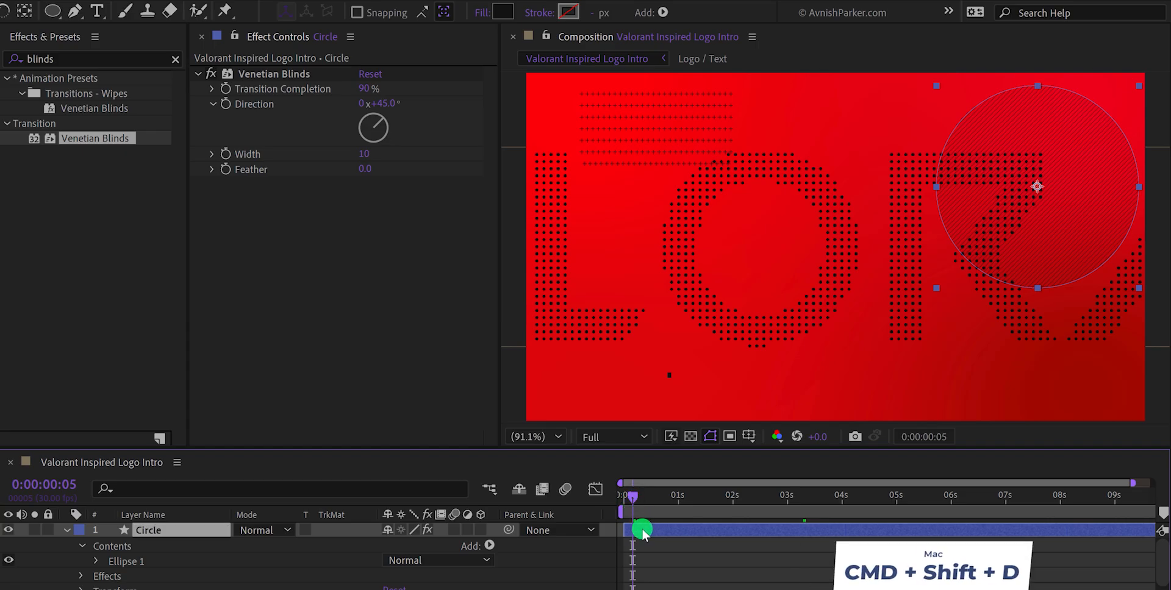
pyautogui.press('Delete')
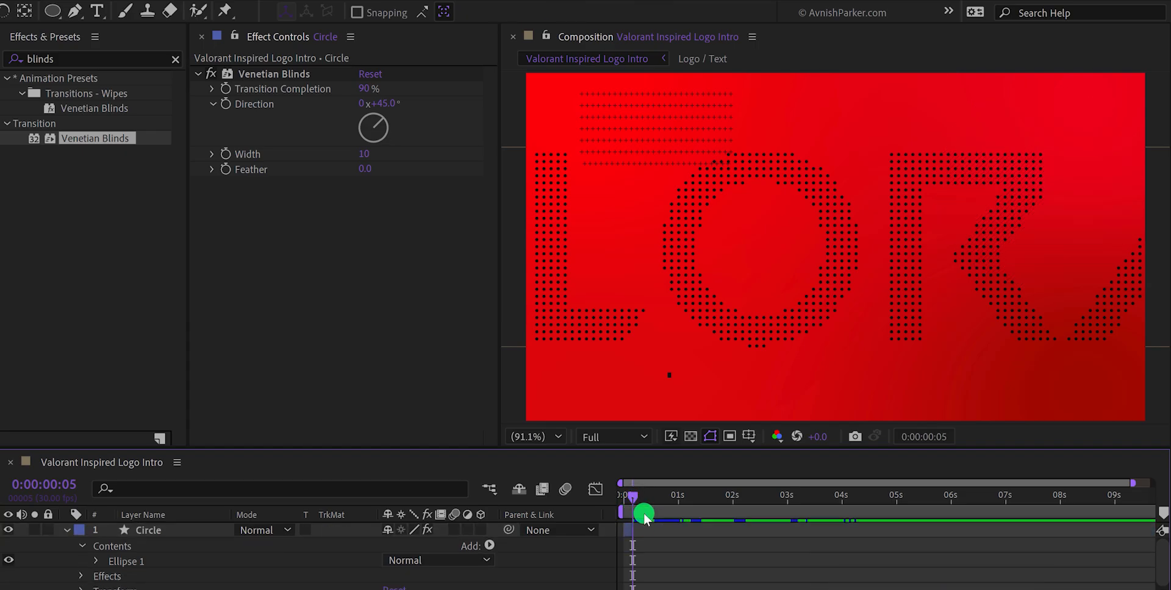
# Duplicate the Circle layer, shift the copy to around 0:00:00:28, and move it left to the frame's upper middle
pyautogui.moveTo(636, 501); pyautogui.dragTo(676, 500)
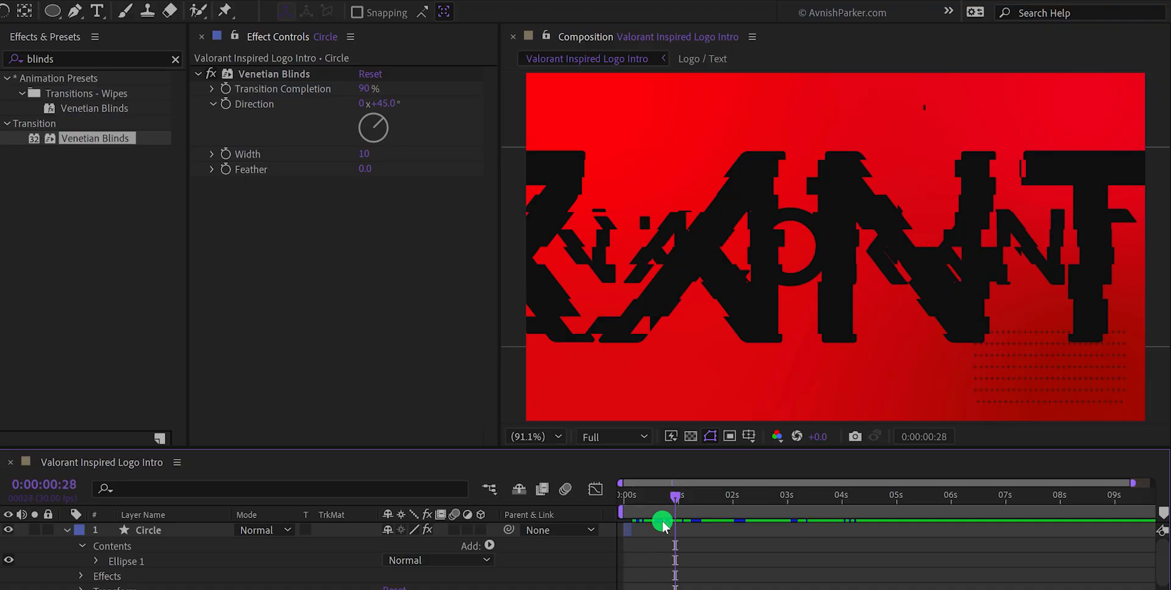
pyautogui.click(632, 532)
pyautogui.hotkey('ctrl', 'd')
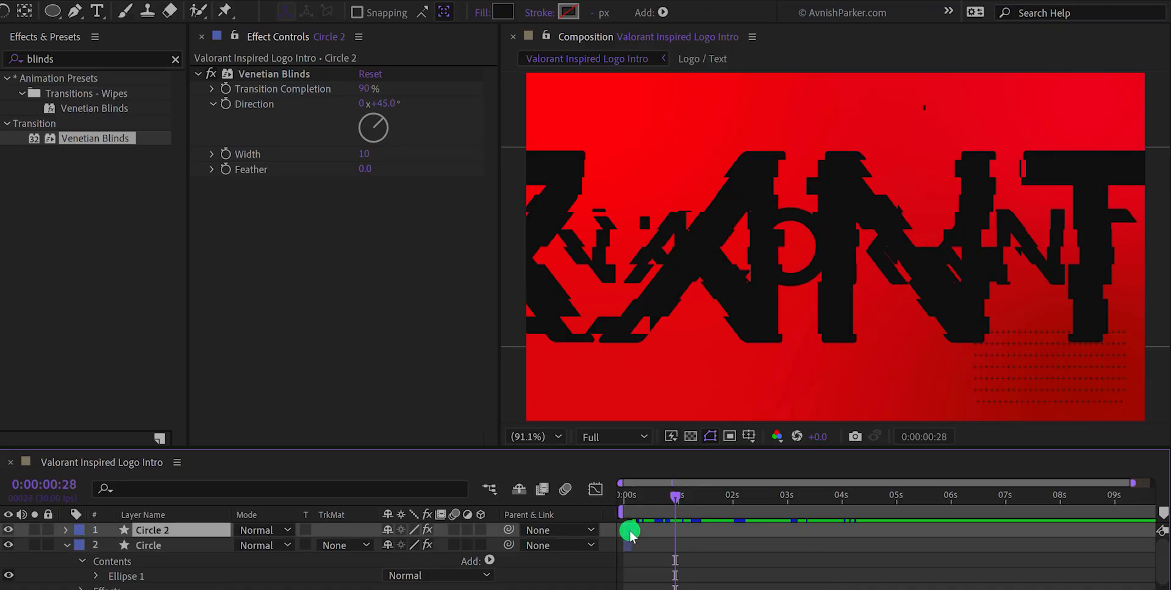
pyautogui.moveTo(630, 534); pyautogui.dragTo(677, 533)
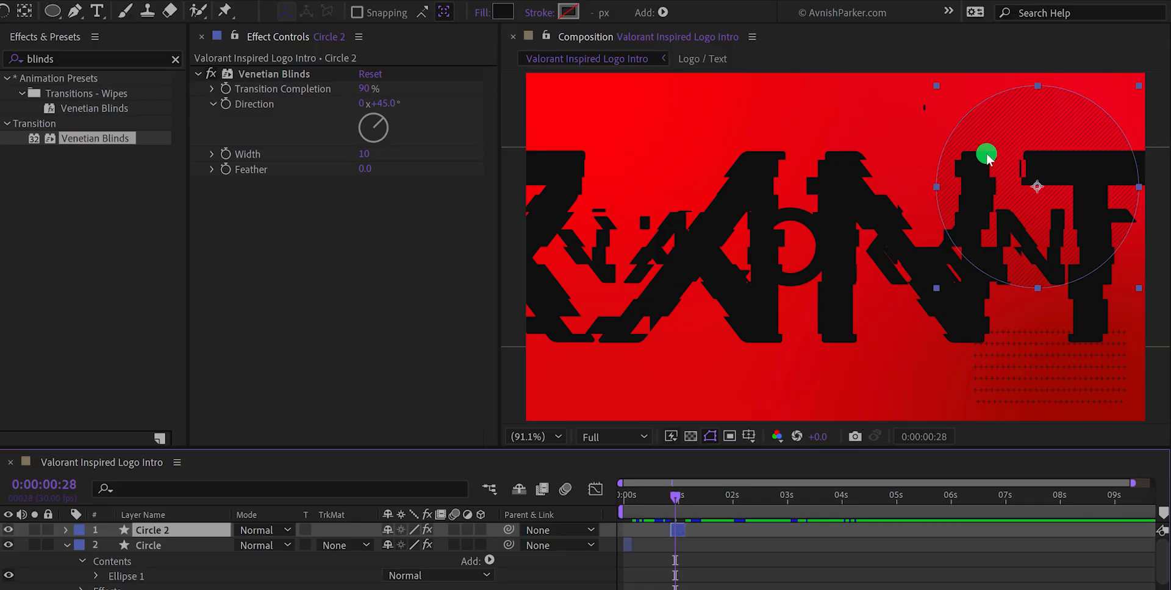
pyautogui.moveTo(987, 153); pyautogui.dragTo(676, 143)
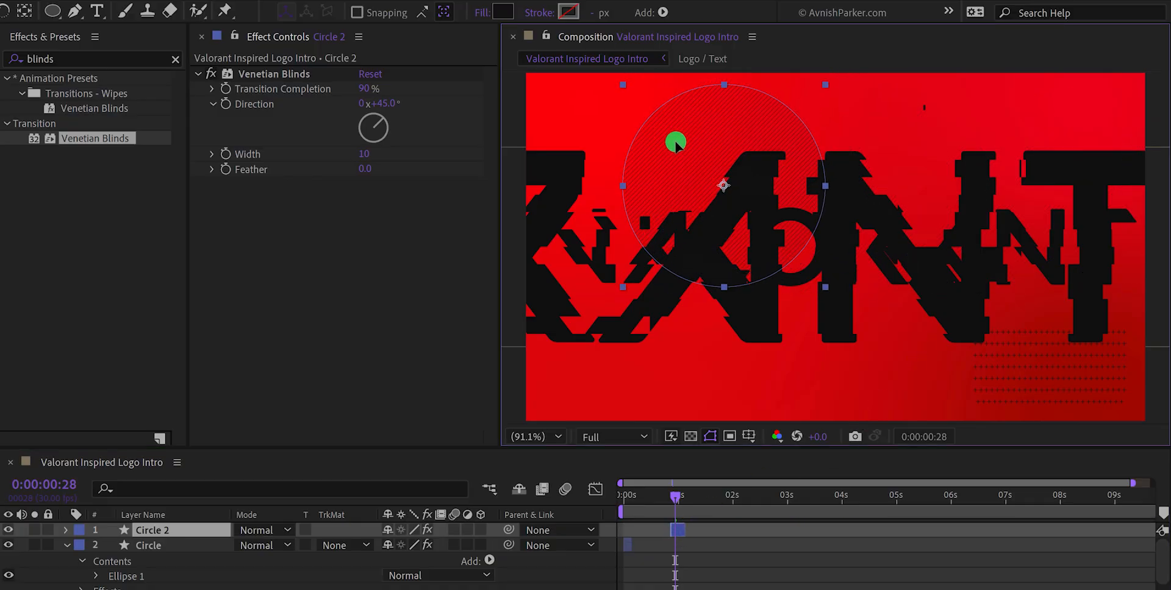
# Scale the second circle up to 167% and move it into the frame's upper left corner area
pyautogui.press('s')
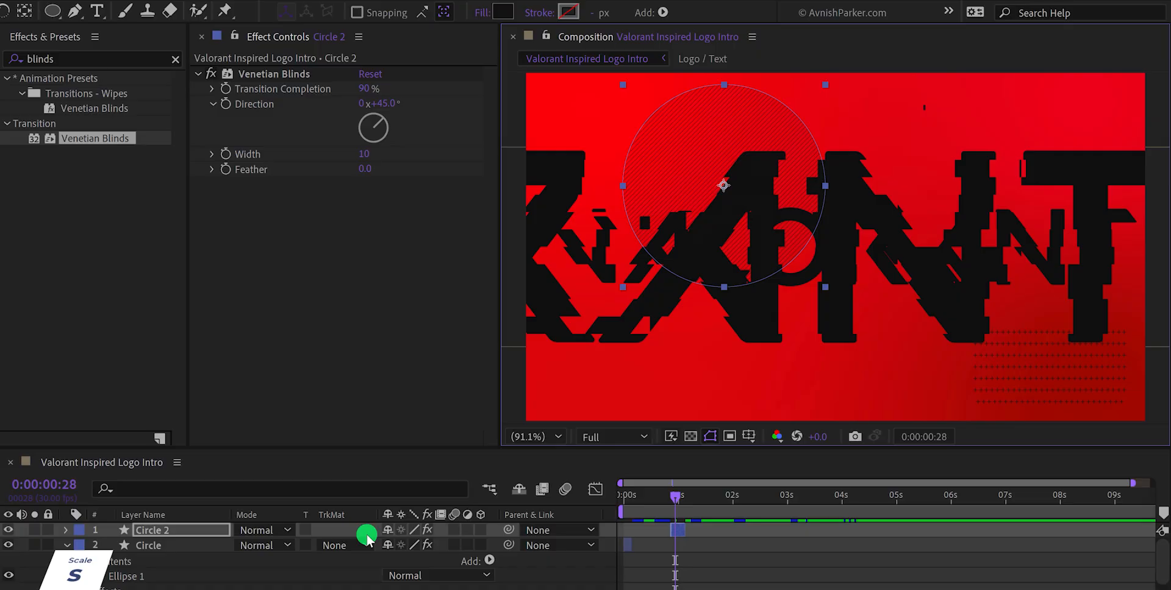
pyautogui.moveTo(444, 544); pyautogui.dragTo(504, 546)
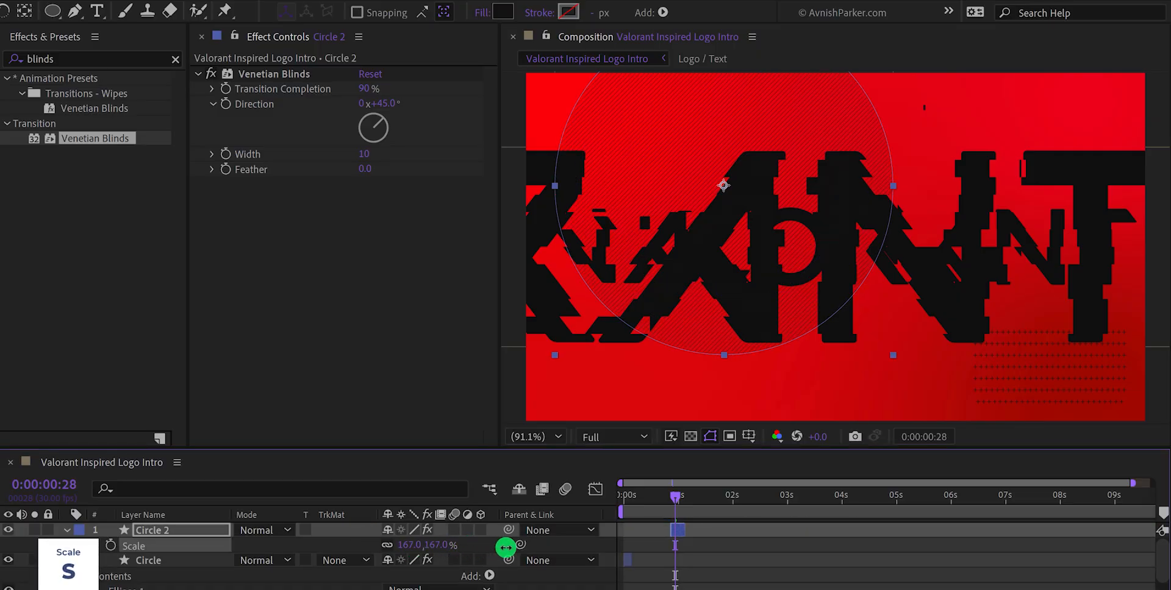
pyautogui.moveTo(701, 180); pyautogui.dragTo(625, 147)
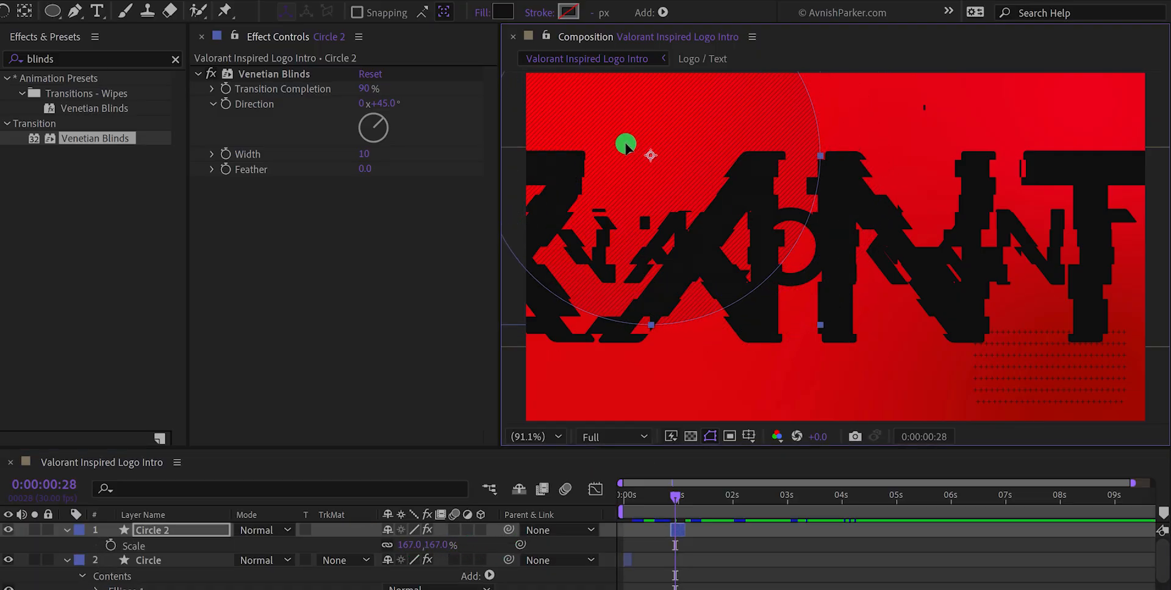
# Duplicate the second circle, shift the copy to around 0:00:01:19, and place it partly below the frame's lower edge under VALORANT
pyautogui.moveTo(690, 501); pyautogui.dragTo(712, 531)
pyautogui.hotkey('ctrl', 'd')
pyautogui.moveTo(683, 128); pyautogui.dragTo(865, 418)
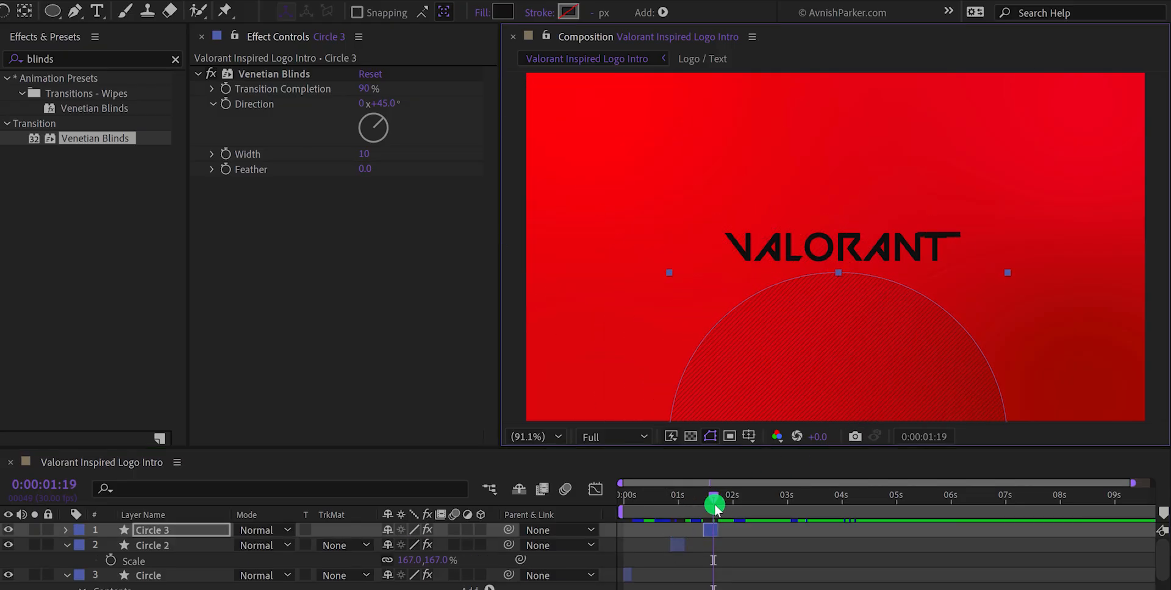
# Duplicate the second circle again, shift this copy to around 0:00:02:08, and move it to the frame's lower left corner
pyautogui.moveTo(711, 501); pyautogui.dragTo(748, 508)
pyautogui.click(679, 544)
pyautogui.hotkey('ctrl', 'd')
pyautogui.moveTo(680, 543); pyautogui.dragTo(748, 543)
pyautogui.moveTo(700, 217); pyautogui.dragTo(667, 455)
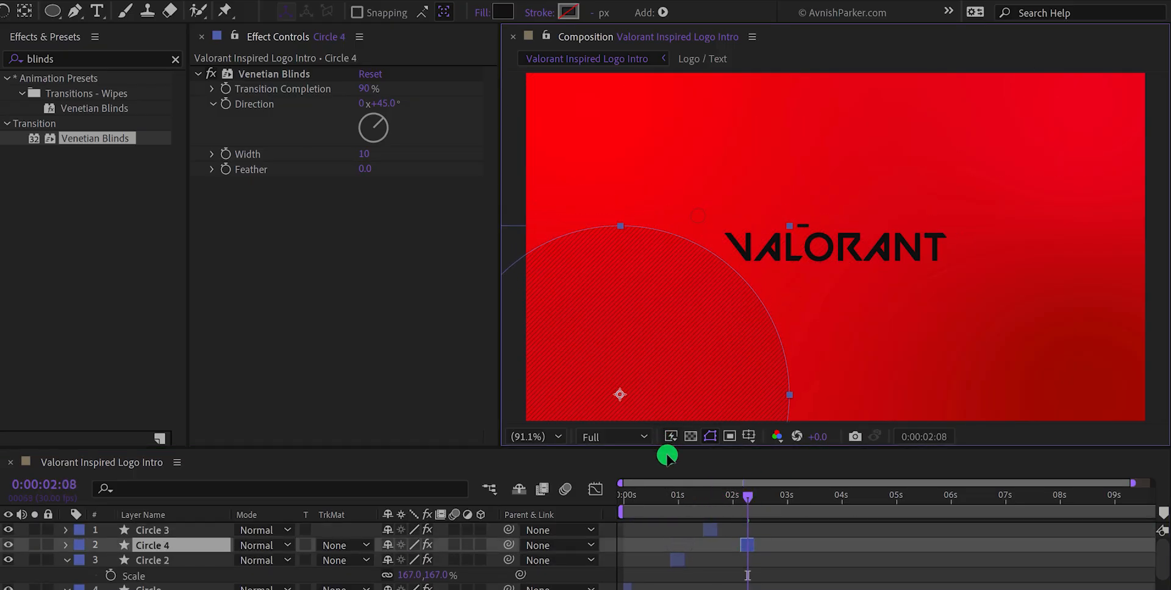
# Apply Wave Warp to the Circle 4 layer with a Wave Width of 100 and a Direction of 45°
pyautogui.moveTo(741, 501); pyautogui.dragTo(750, 526)
pyautogui.click(746, 546)
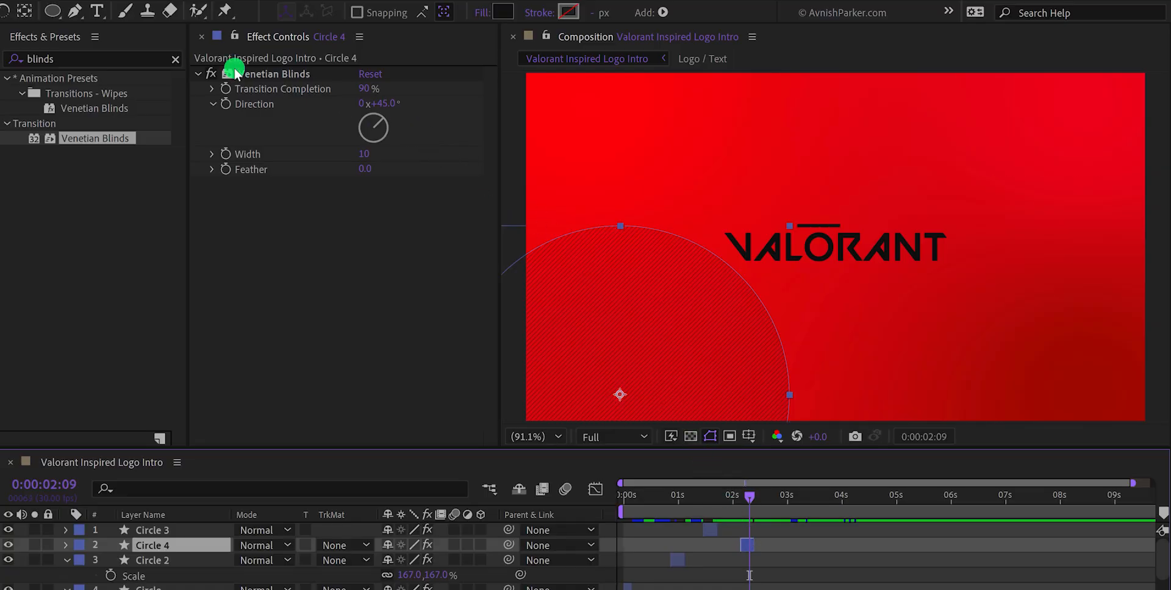
pyautogui.doubleClick(135, 58)
pyautogui.write('wave')
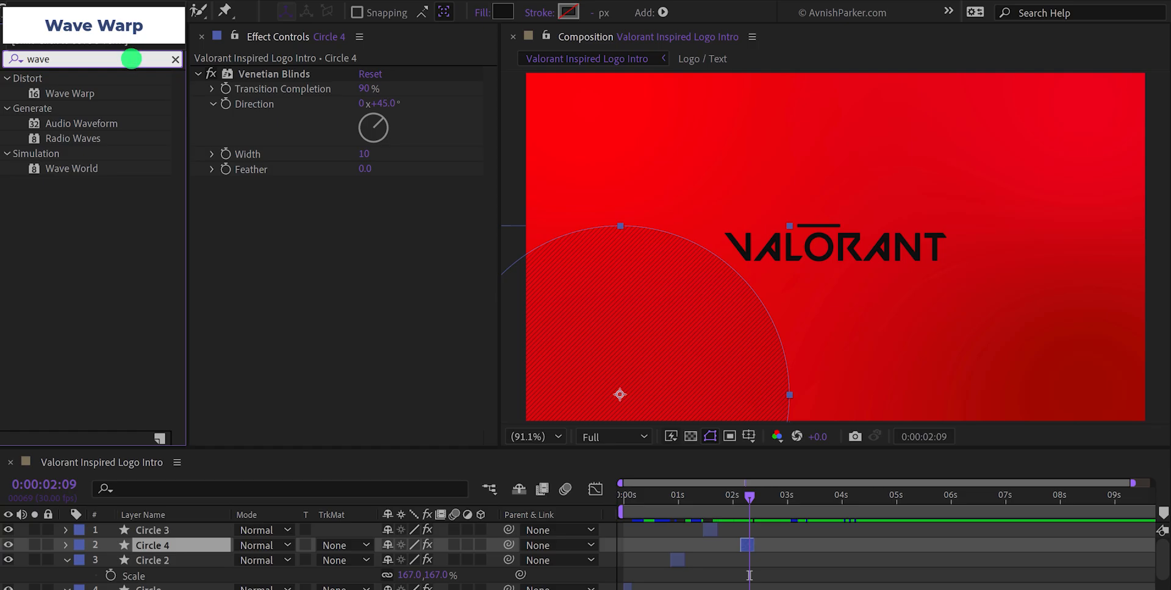
pyautogui.moveTo(88, 95); pyautogui.dragTo(302, 224)
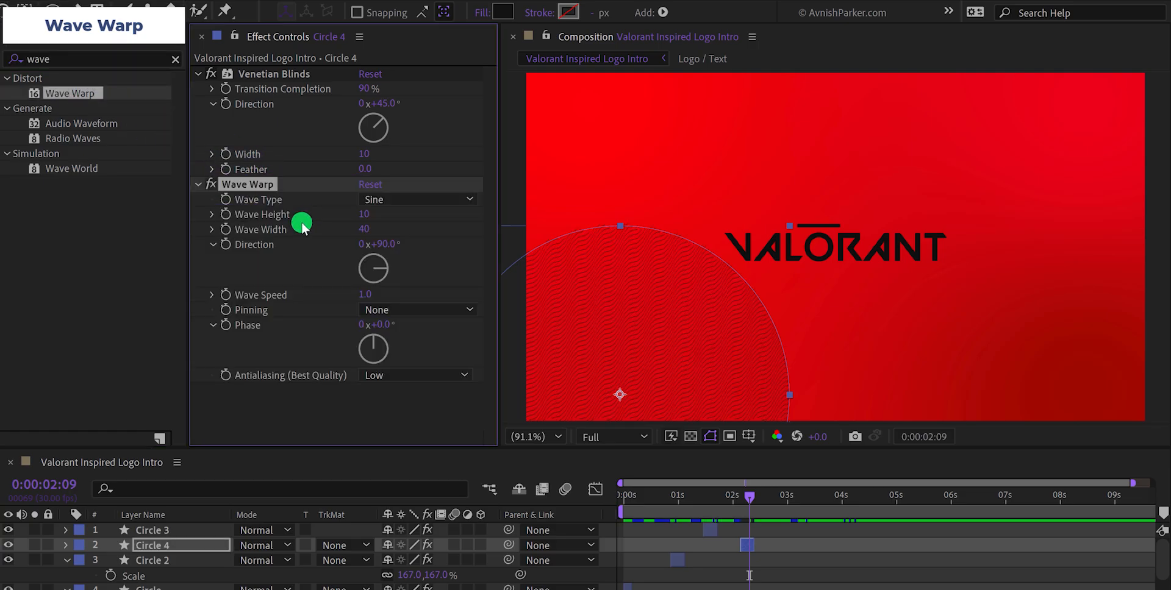
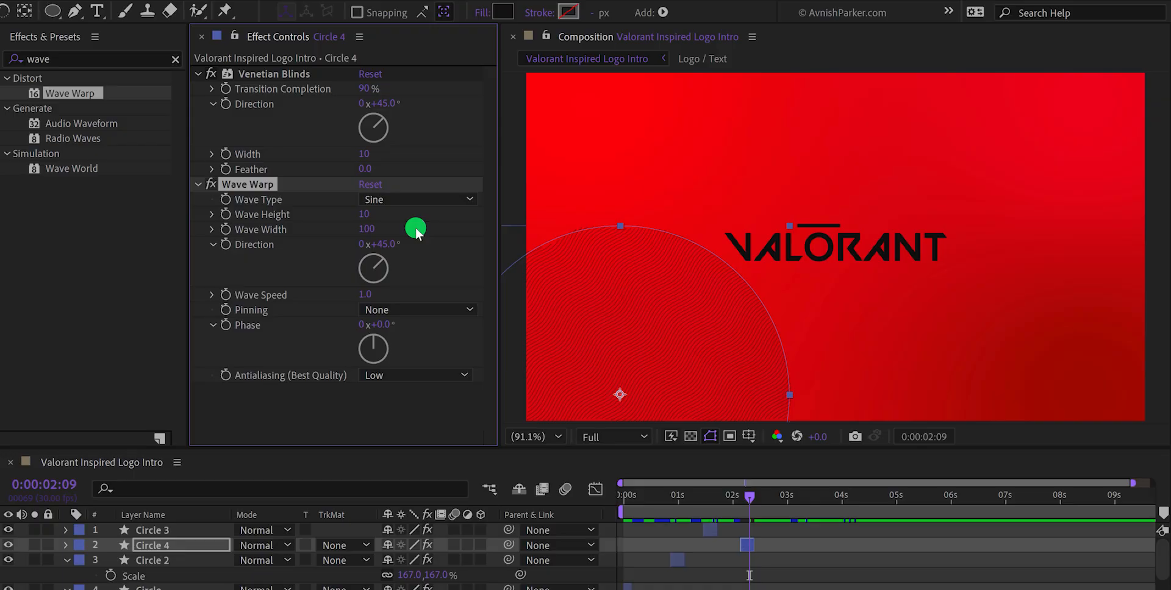
pyautogui.click(724, 549)
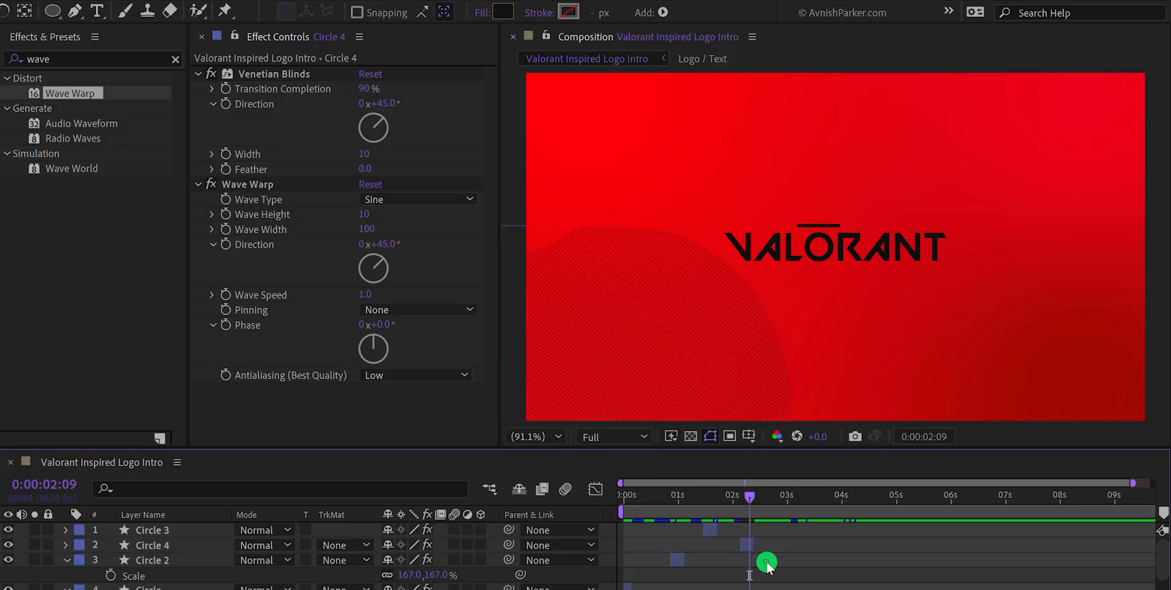
# Duplicate Circle 4, shift the copy to around 0:00:02:29, move it to the frame's upper middle above VALORANT, and preview the animation
pyautogui.click(748, 550)
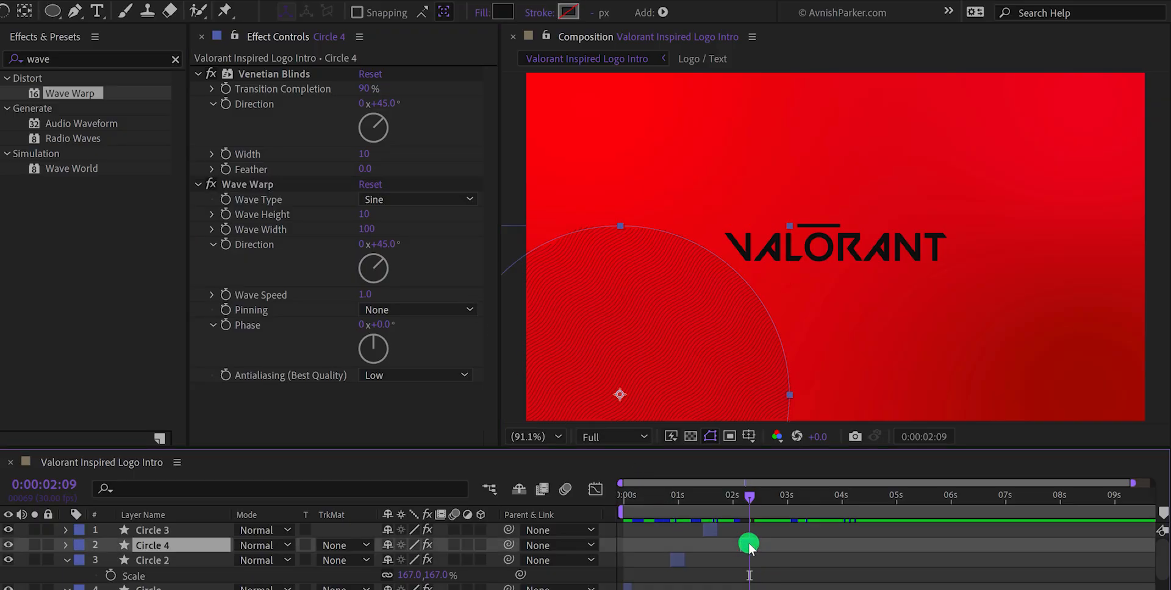
pyautogui.hotkey('ctrl', 'd')
pyautogui.moveTo(749, 544); pyautogui.dragTo(786, 549)
pyautogui.click(785, 500)
pyautogui.moveTo(680, 354); pyautogui.dragTo(862, 119)
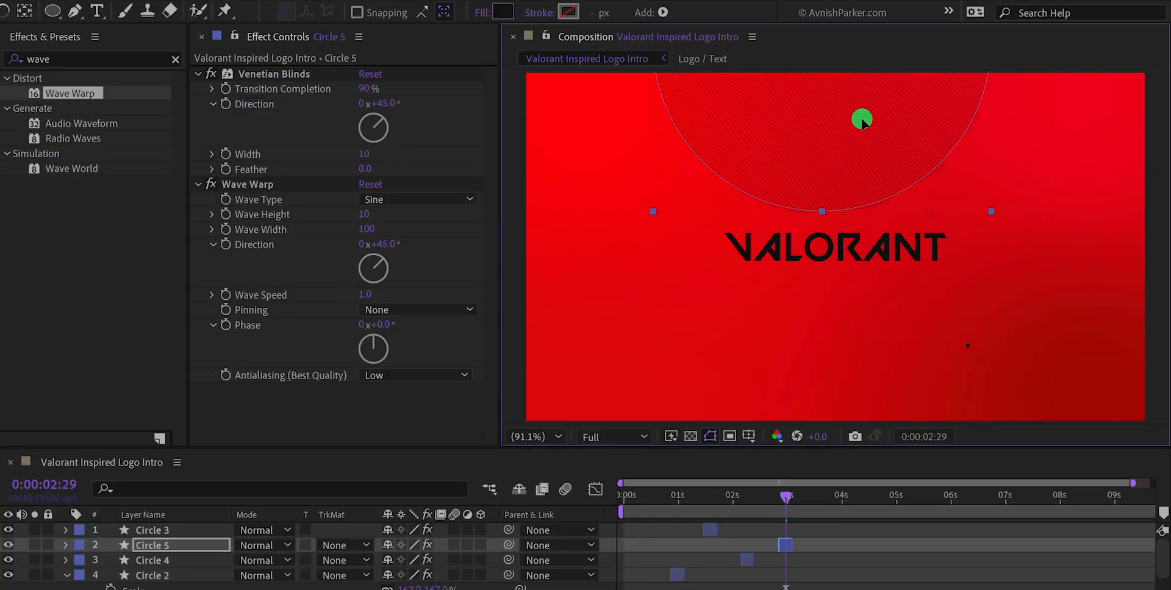
pyautogui.click(889, 561)
pyautogui.press('space')
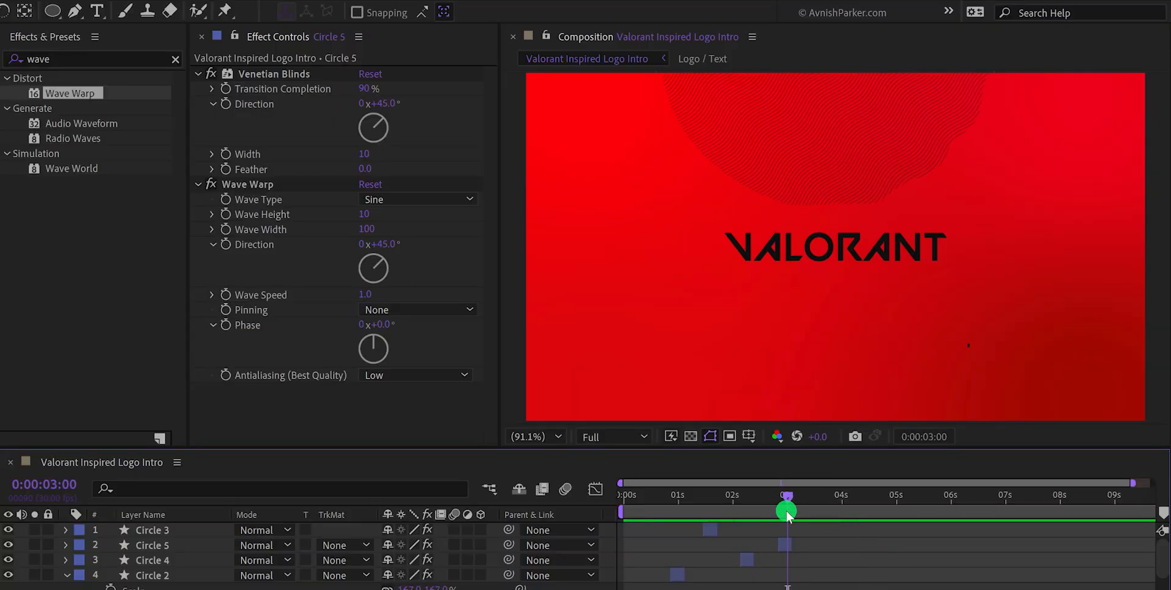
# Set the Wave Warp Wave Speed to 0.5 on both the Circle 5 and Circle 4 layers
pyautogui.click(781, 543)
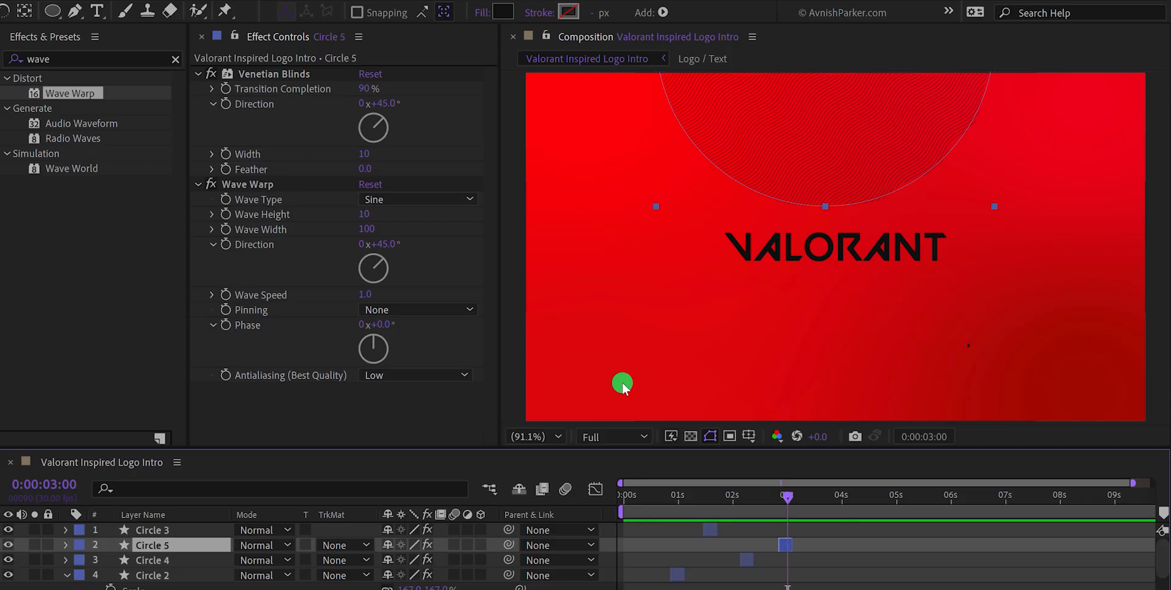
pyautogui.click(365, 296)
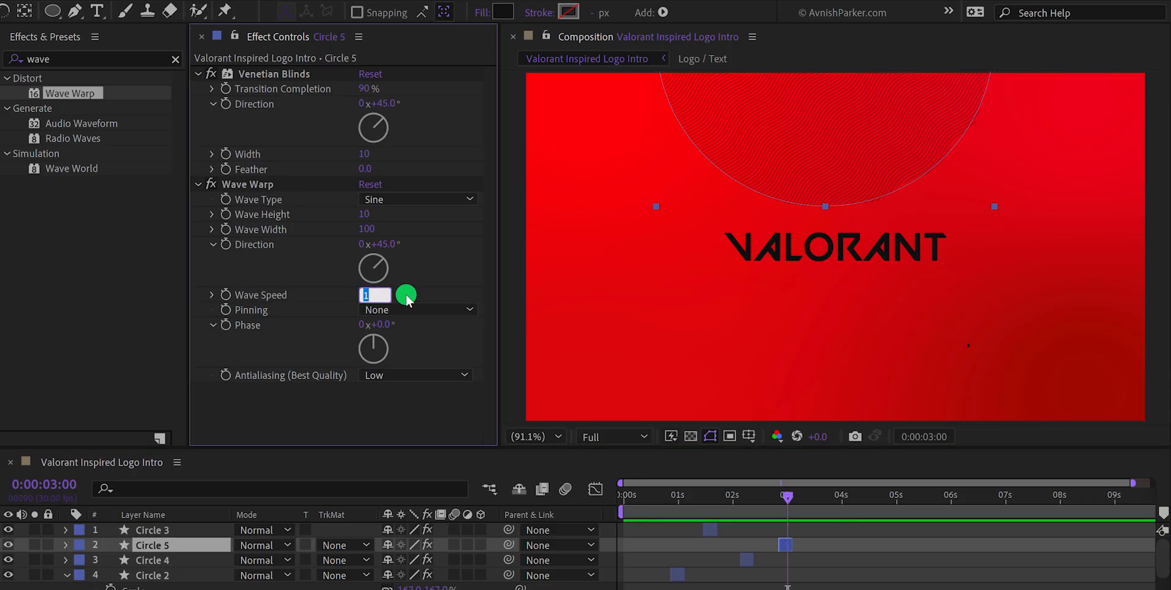
pyautogui.press('Return')
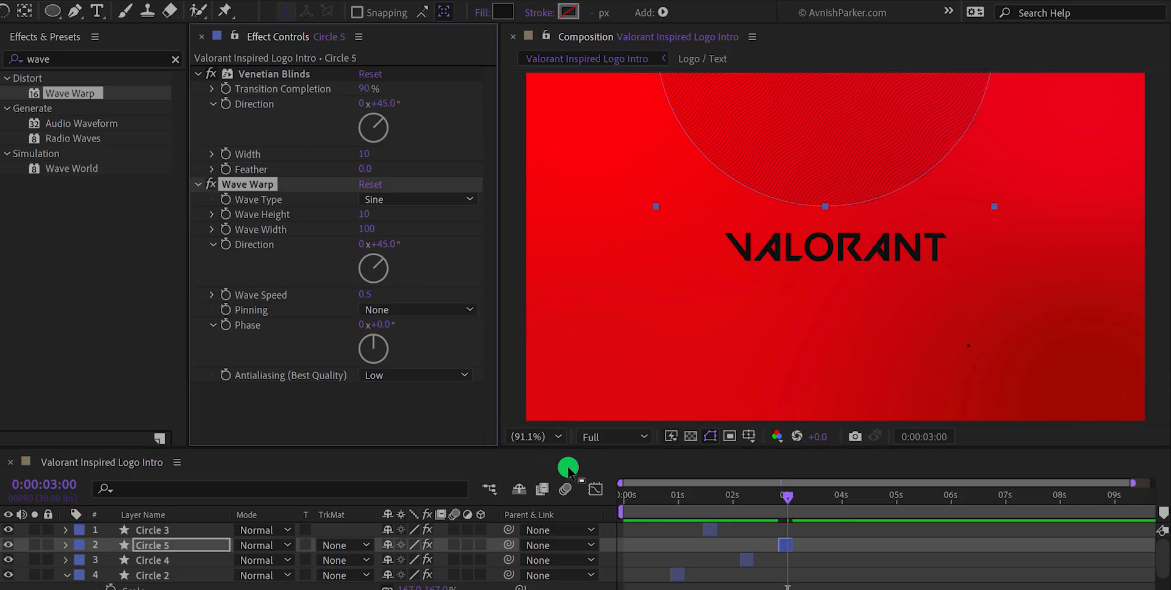
pyautogui.click(734, 565)
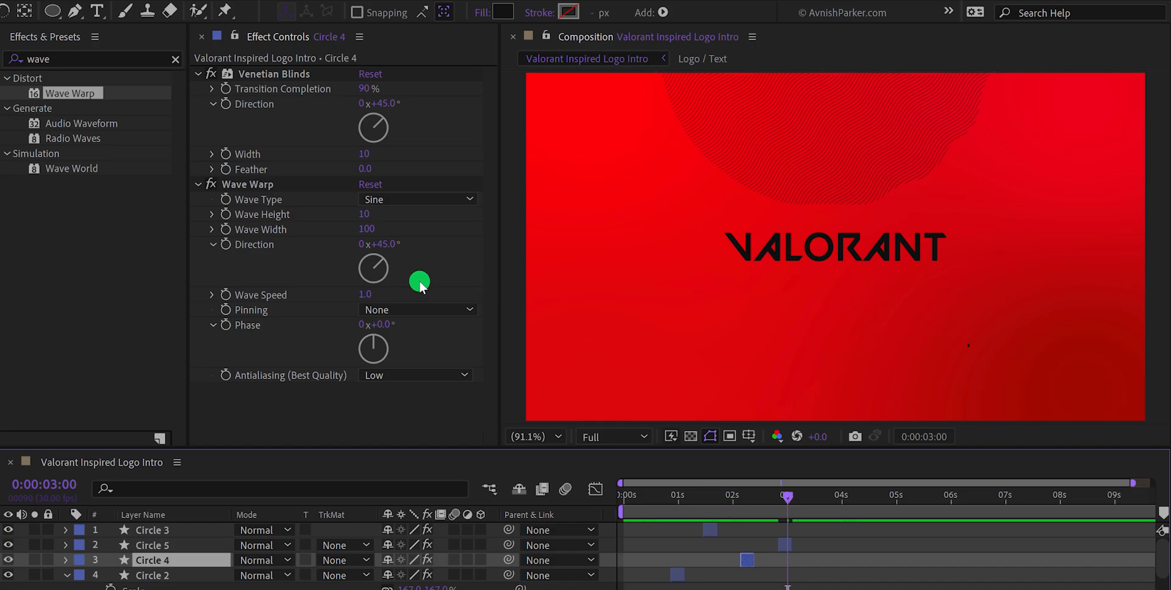
pyautogui.click(365, 295)
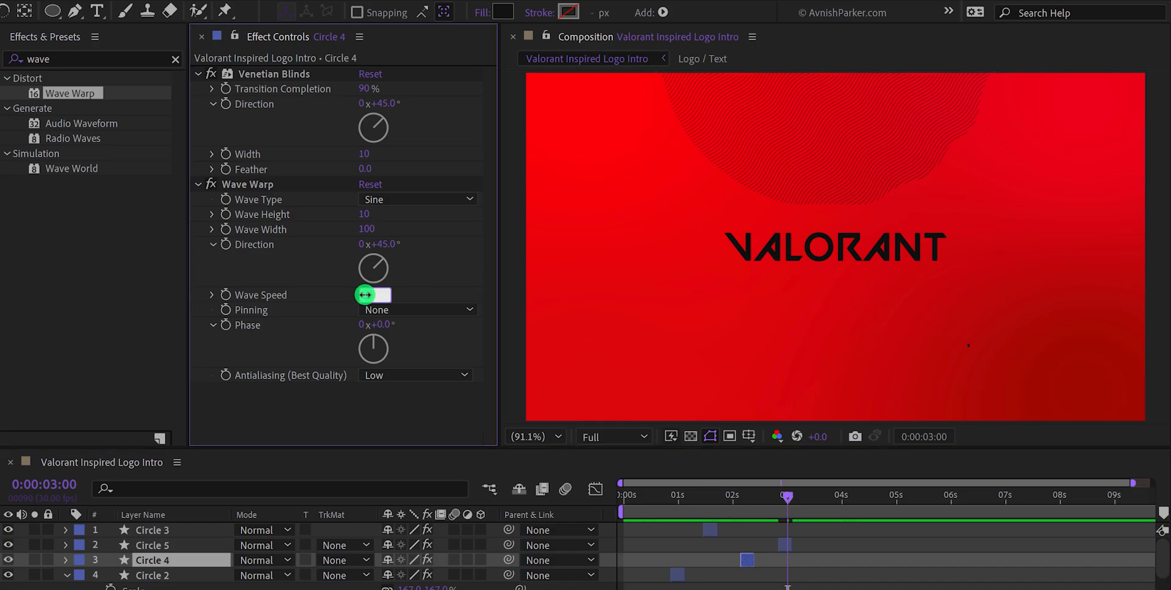
pyautogui.write('0.5')
pyautogui.press('Return')
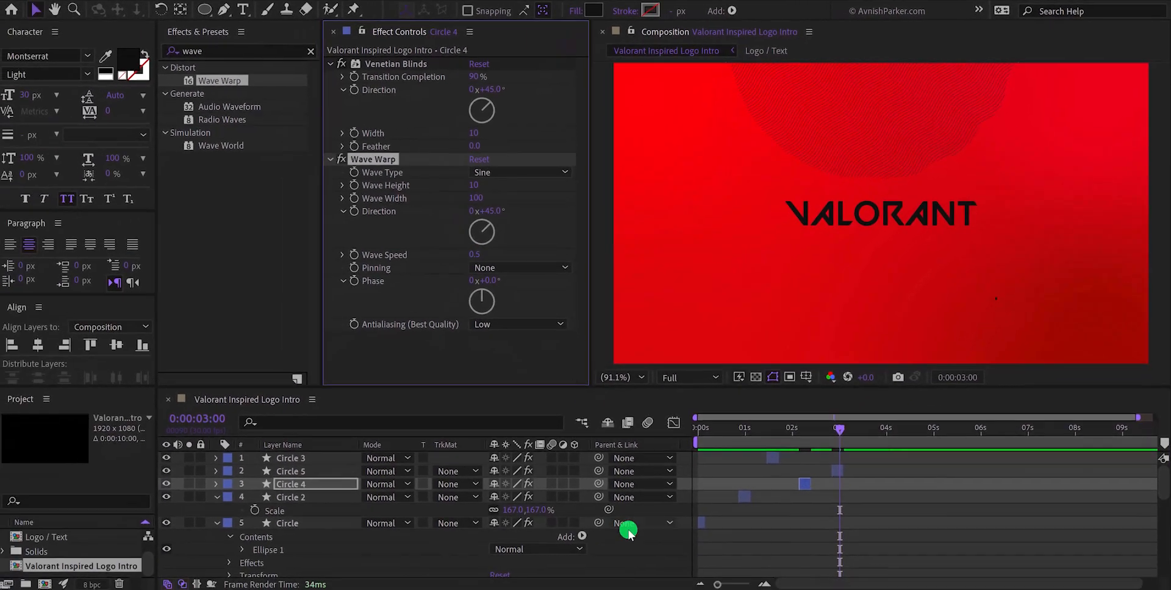
# Collapse the expanded layer properties and create a 1920 x 1080 px solid named Light above the circles
pyautogui.click(688, 514)
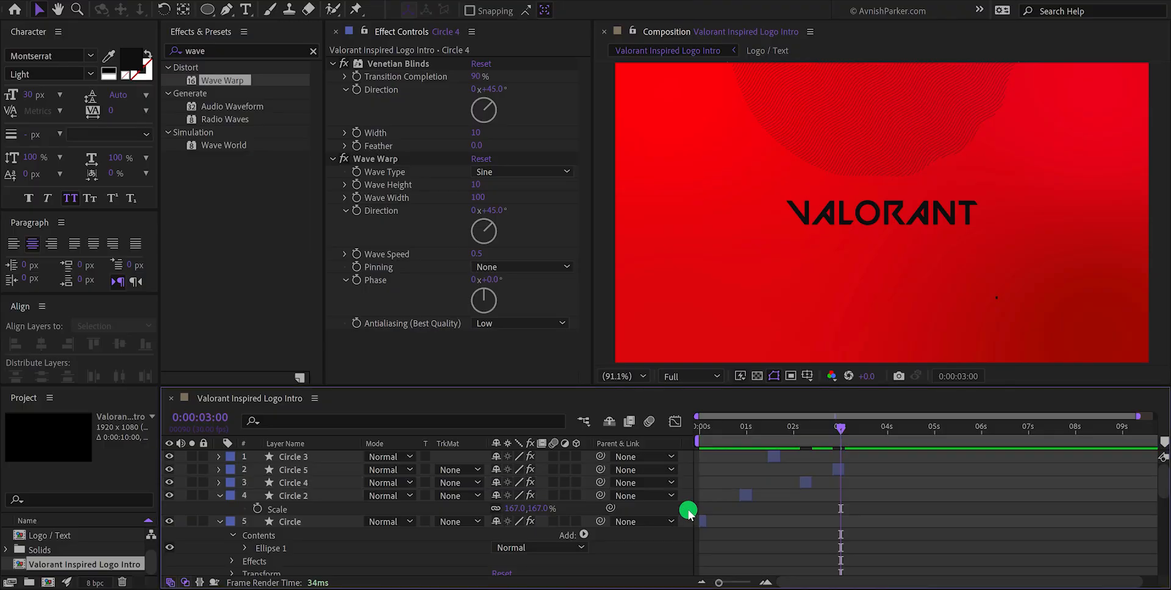
pyautogui.press('m')
pyautogui.scroll(2, 688, 514)
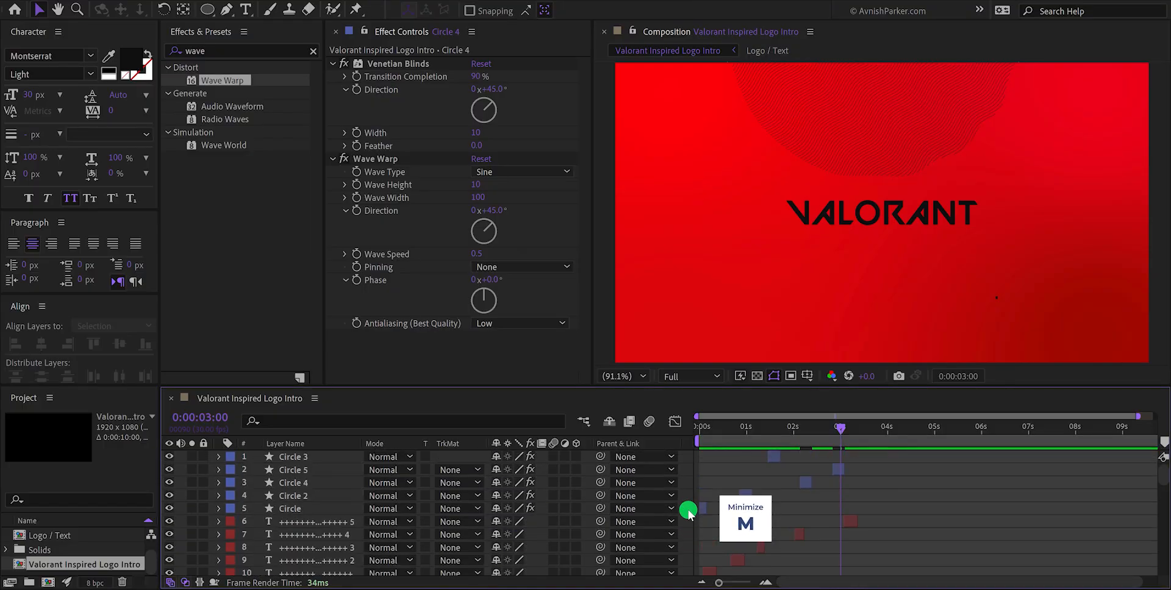
pyautogui.rightClick(687, 499)
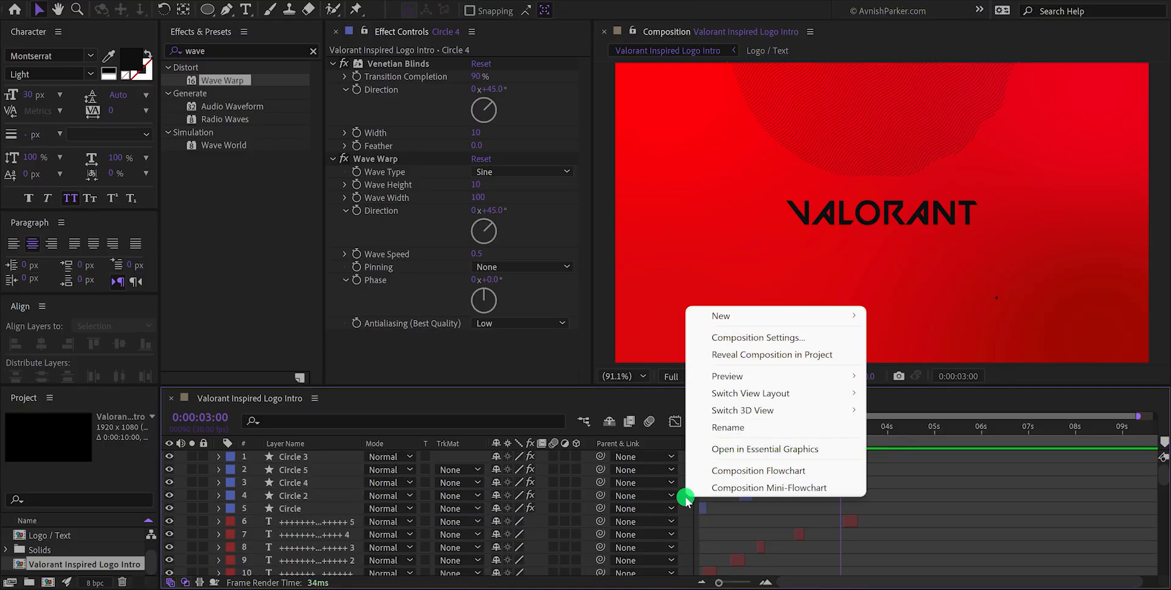
pyautogui.moveTo(813, 316)
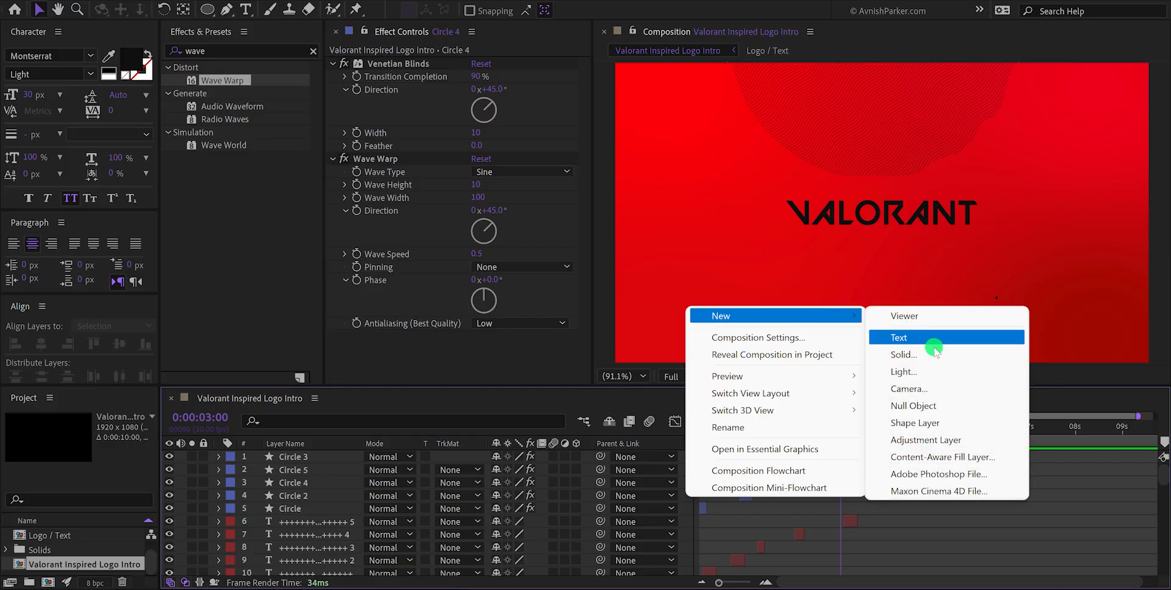
pyautogui.click(936, 354)
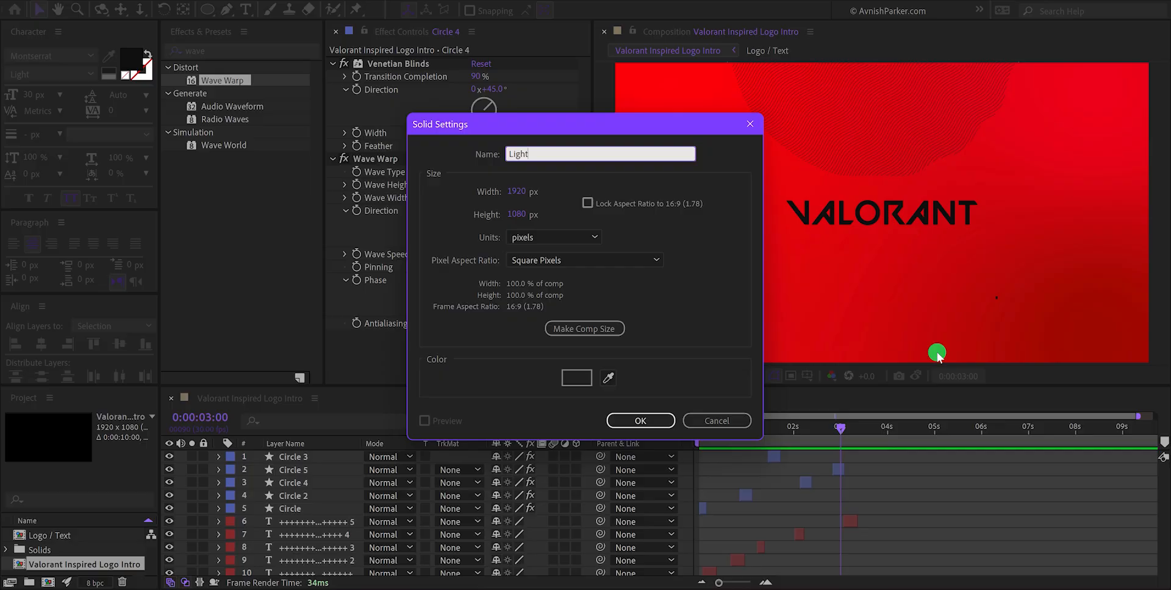
pyautogui.press('Return')
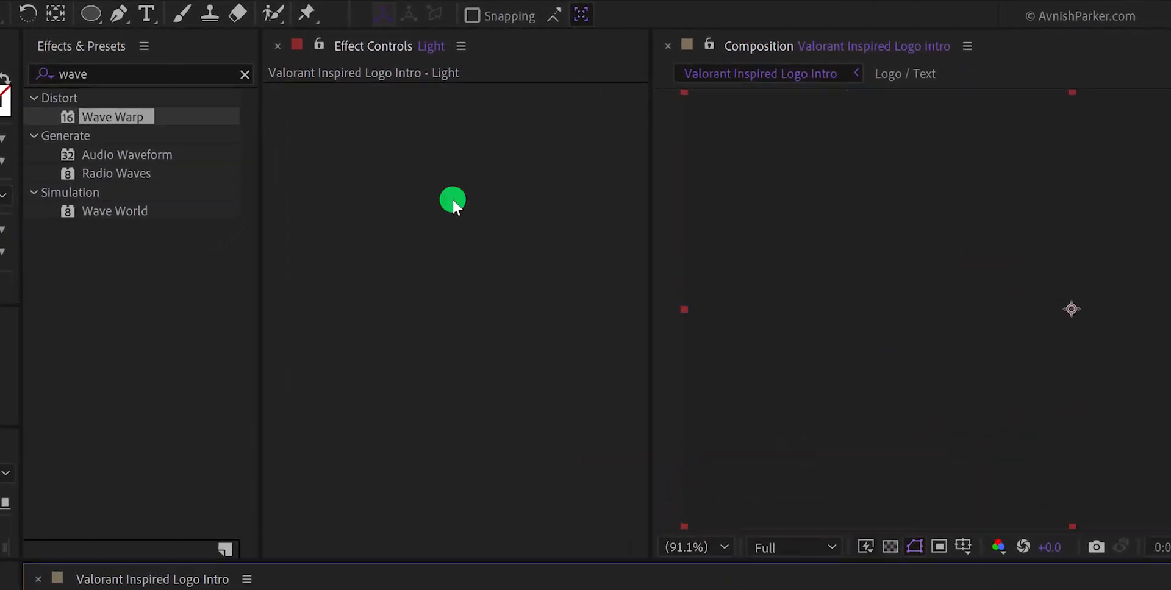
# Apply Gradient Ramp to the Light solid, set its shape to Radial Ramp, and swap the start and end colors
pyautogui.click(184, 73)
pyautogui.write('r')
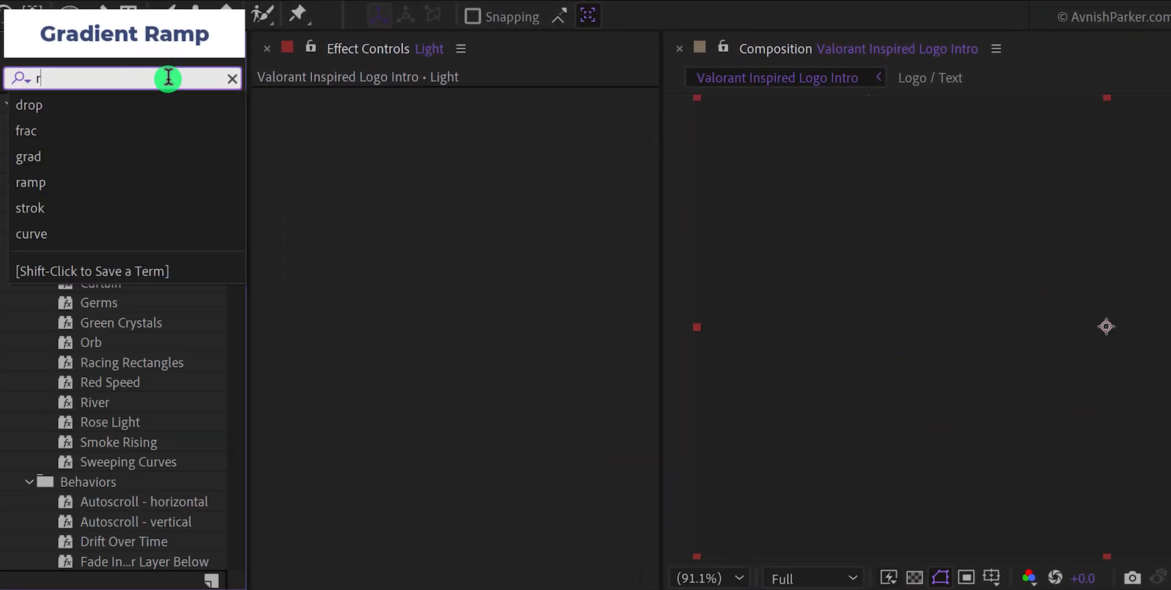
pyautogui.write('amp')
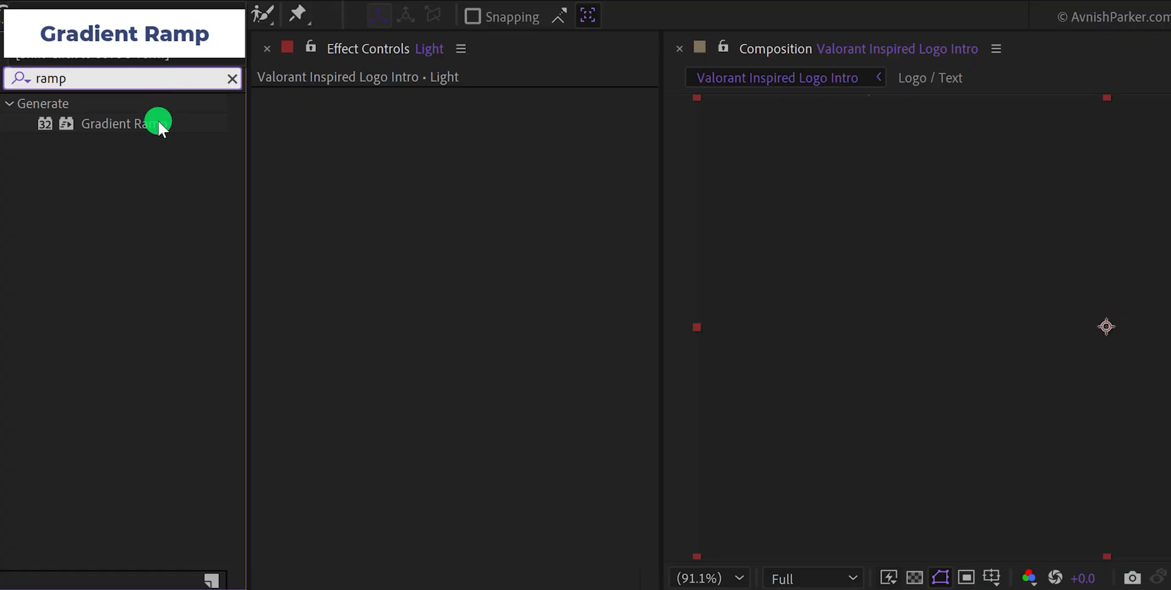
pyautogui.moveTo(158, 125); pyautogui.dragTo(439, 176)
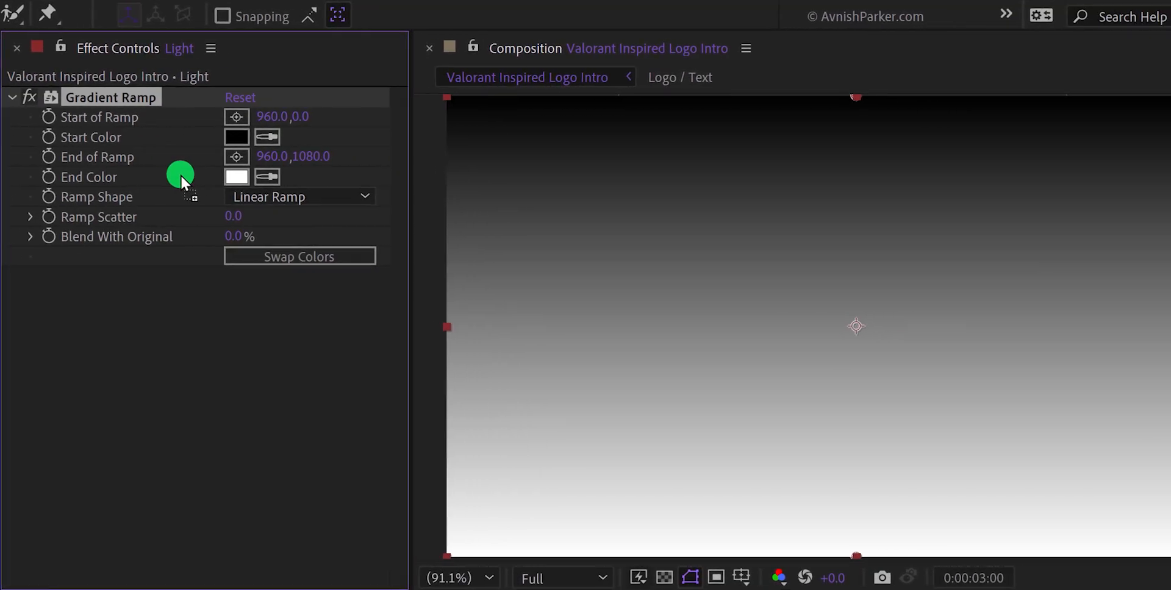
pyautogui.click(315, 197)
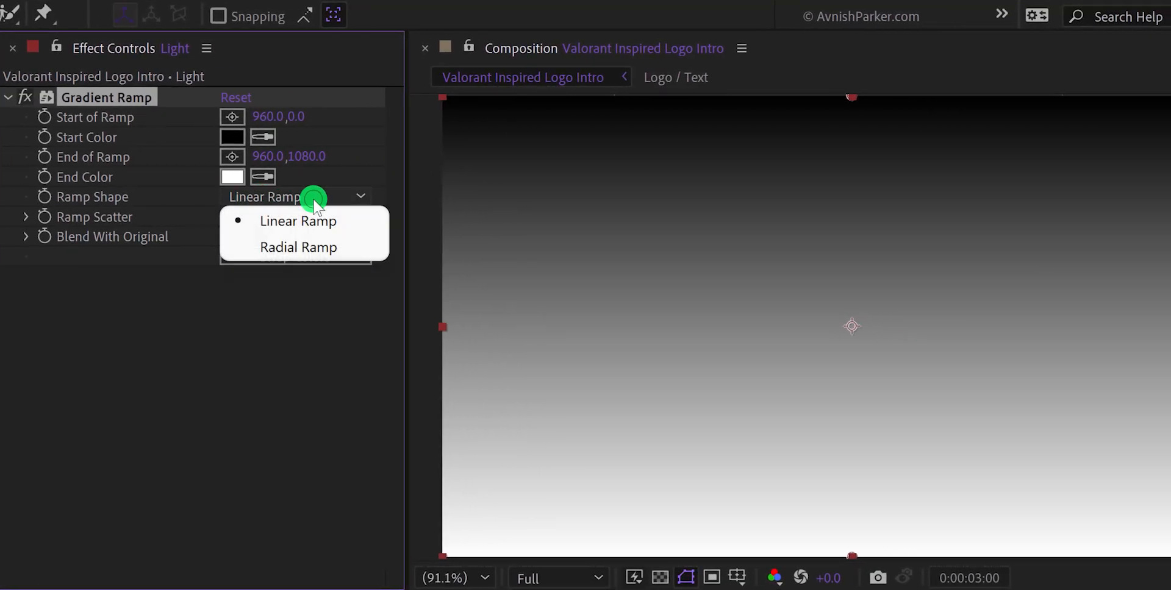
pyautogui.click(311, 245)
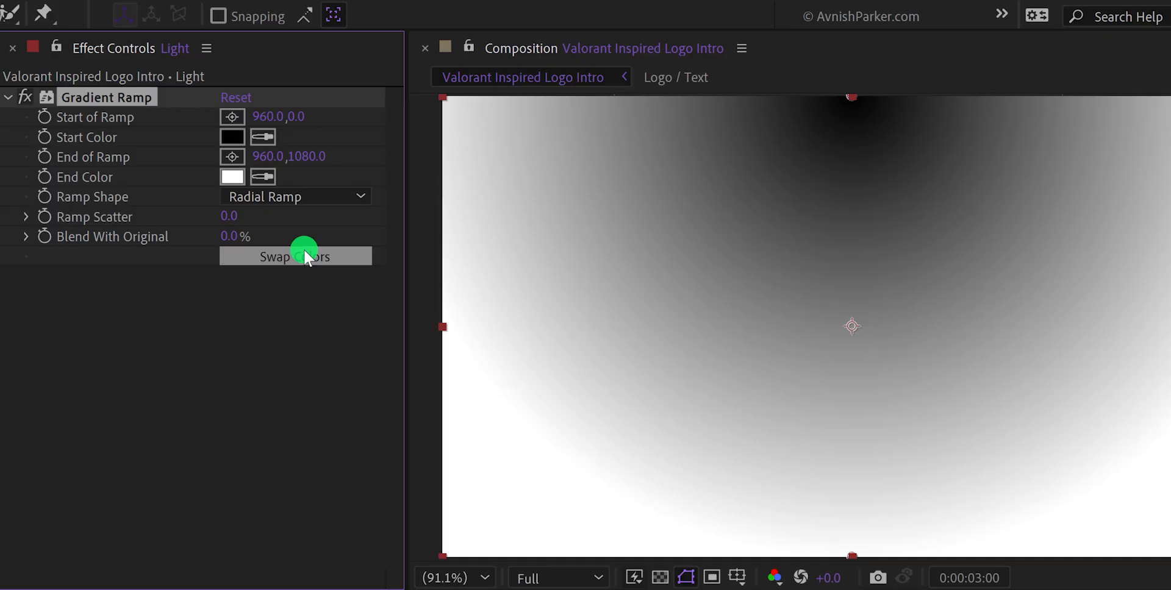
pyautogui.click(306, 255)
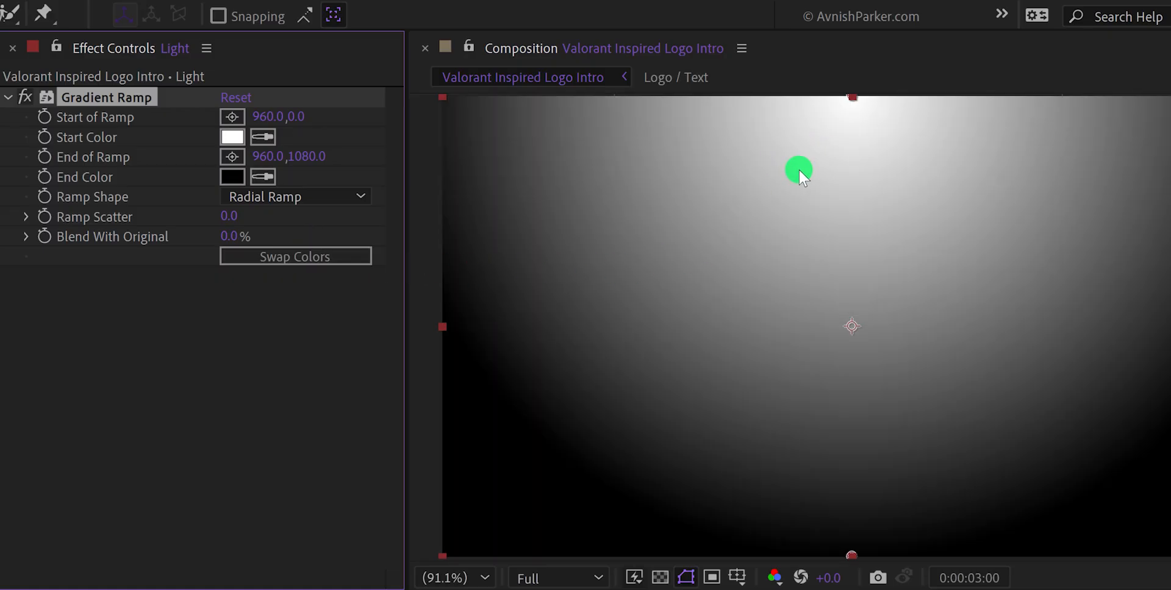
# Set the Gradient Ramp's start color to red FE3939 and its end color to a dark blue with hue 246°
pyautogui.click(232, 137)
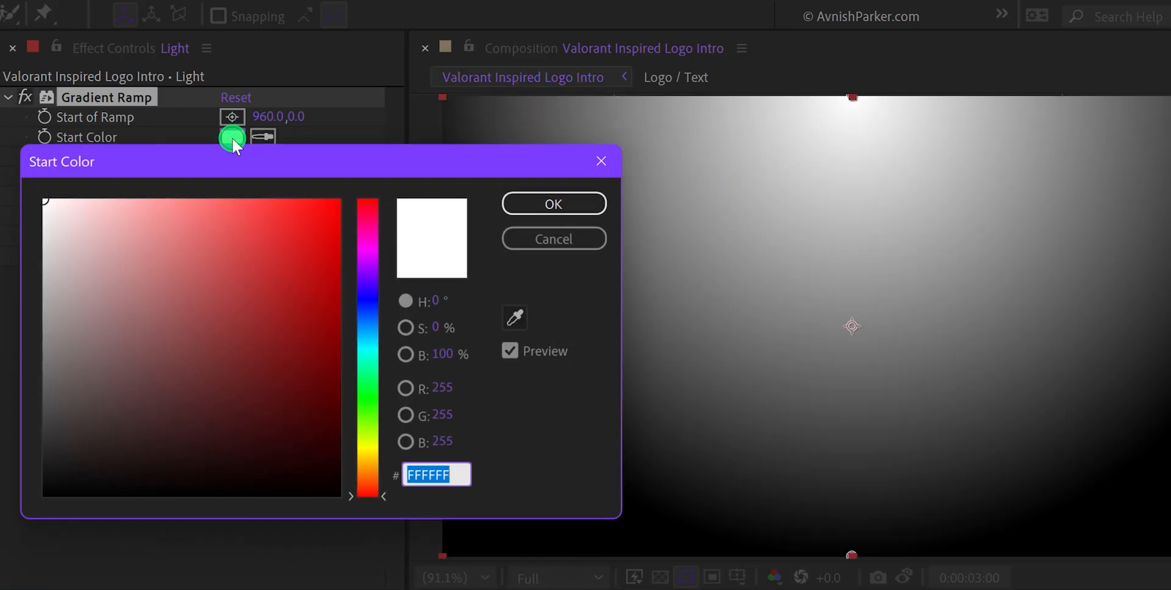
pyautogui.click(273, 200)
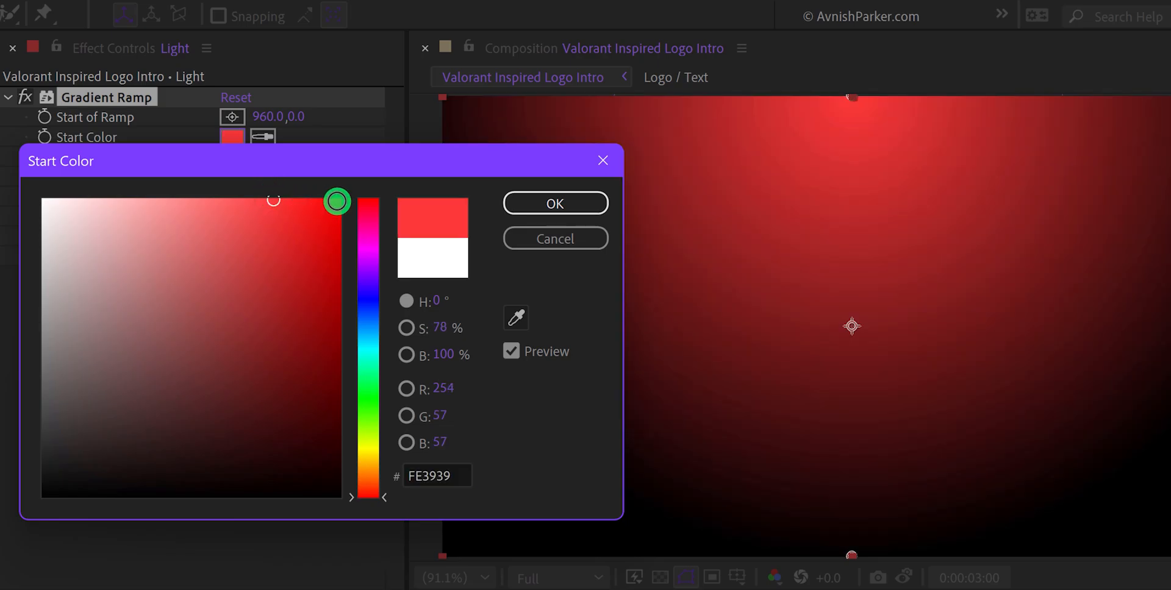
pyautogui.click(518, 205)
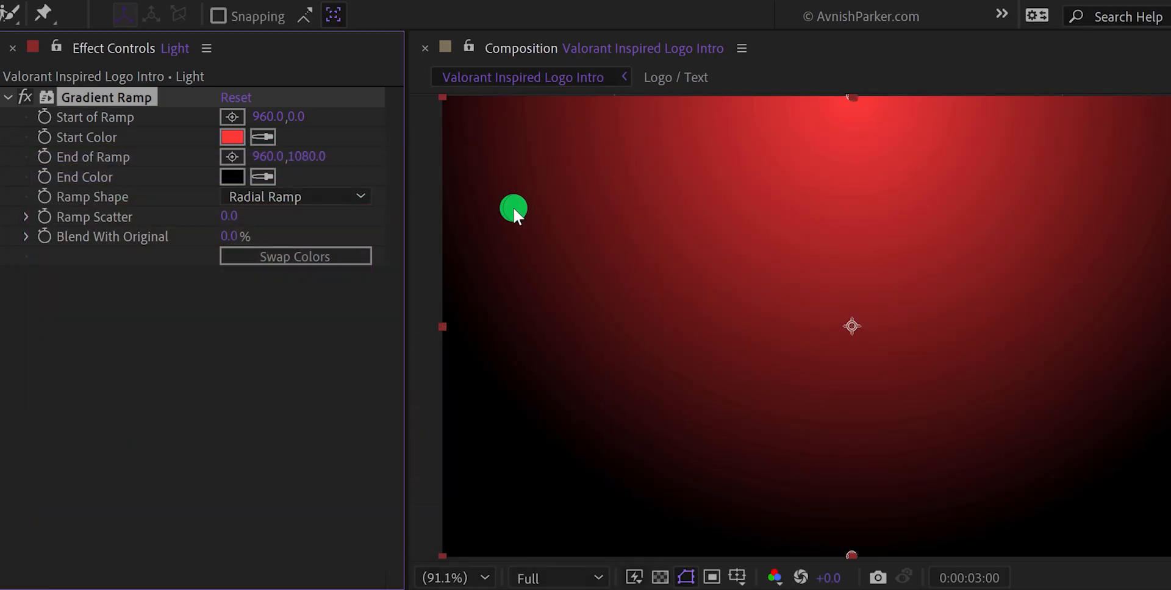
pyautogui.click(232, 177)
pyautogui.moveTo(373, 286); pyautogui.dragTo(359, 294)
pyautogui.click(334, 316)
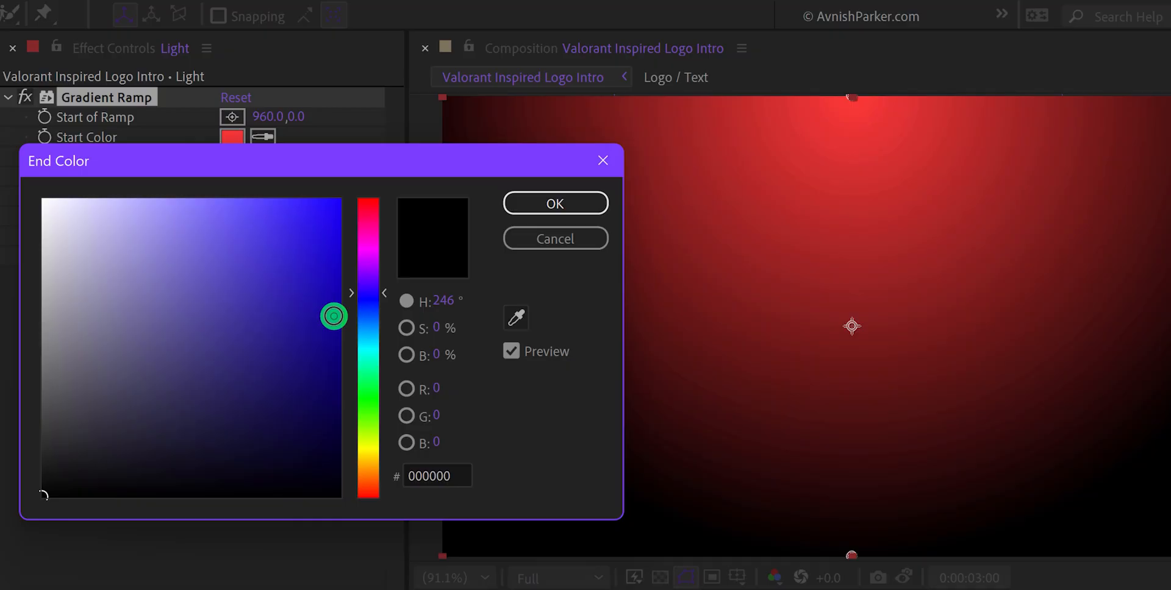
pyautogui.click(448, 261)
pyautogui.click(510, 204)
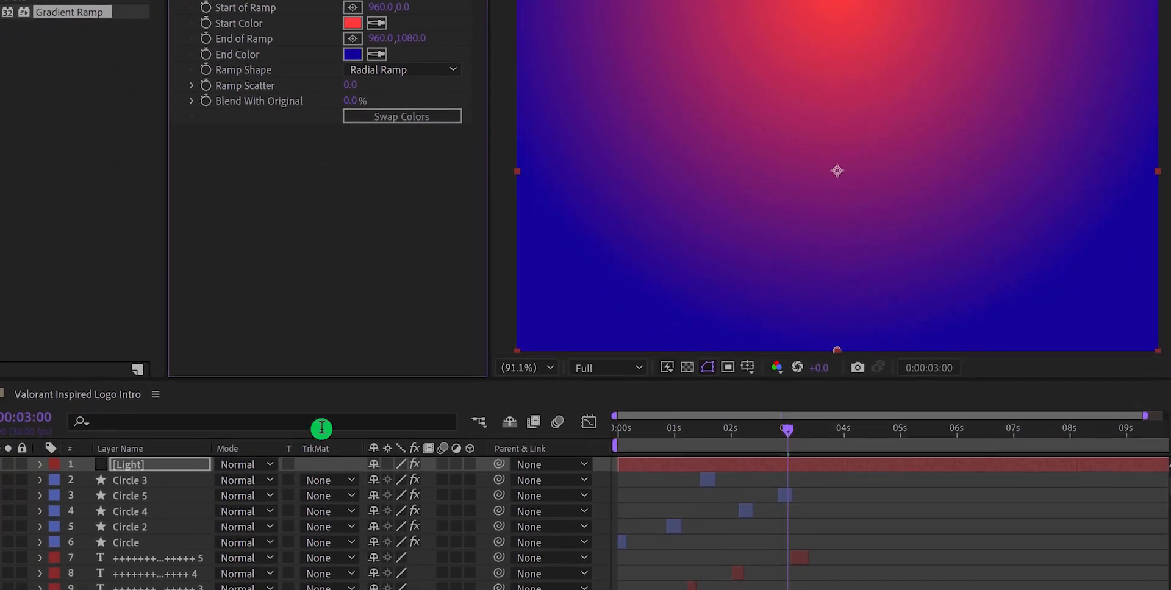
# Set the Light layer's blending mode to Screen and its opacity to 30%
pyautogui.click(263, 465)
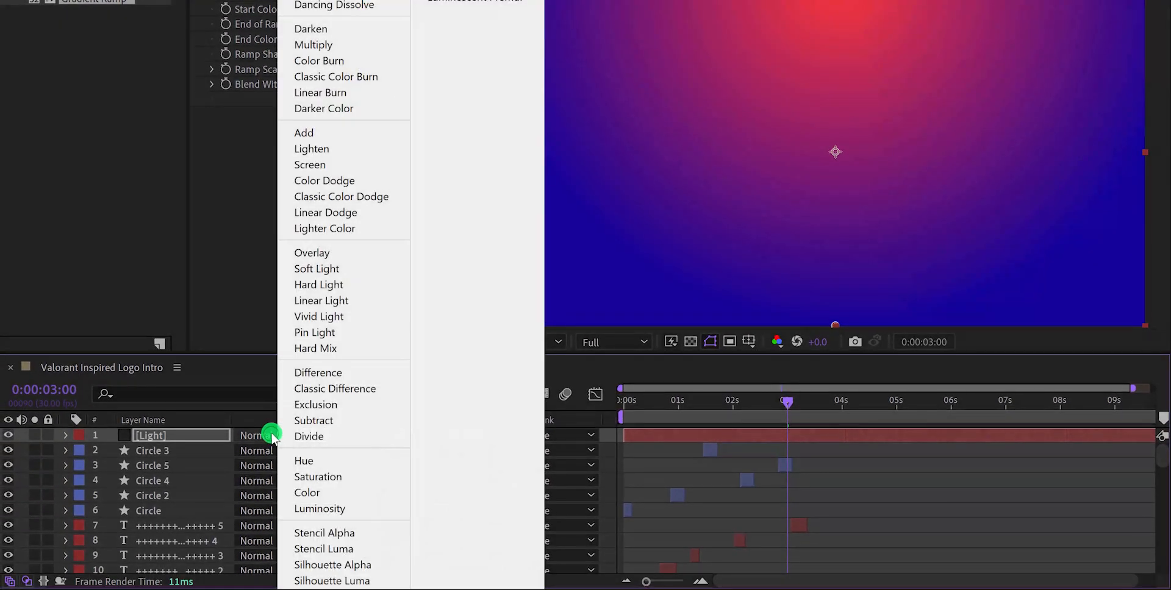
pyautogui.click(329, 168)
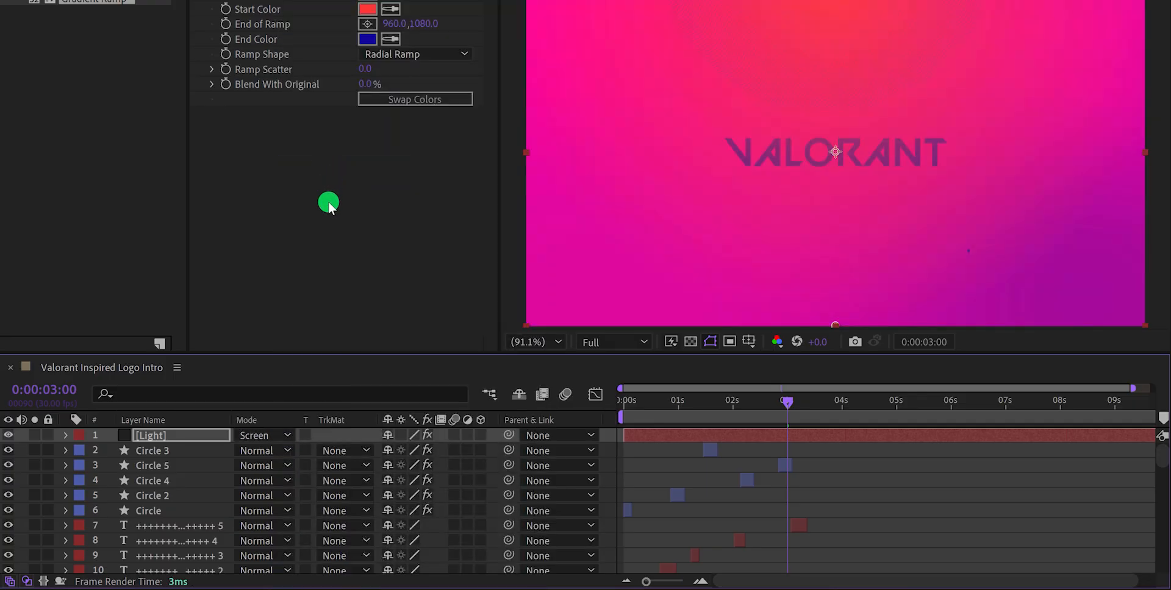
pyautogui.press('t')
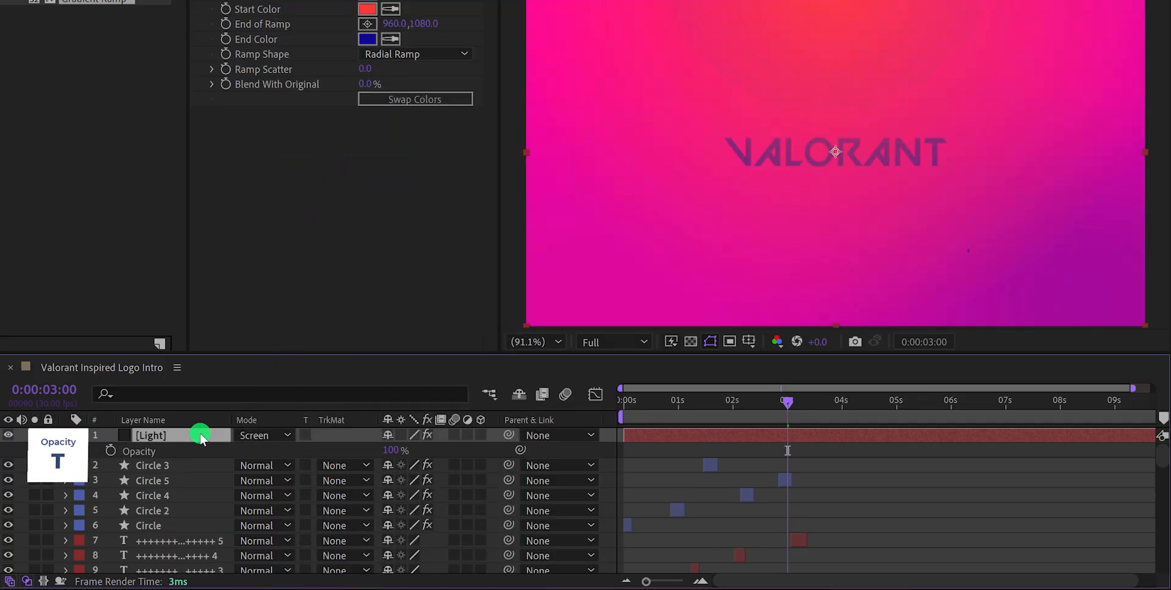
pyautogui.click(388, 452)
pyautogui.moveTo(389, 450); pyautogui.dragTo(441, 455)
pyautogui.press('Return')
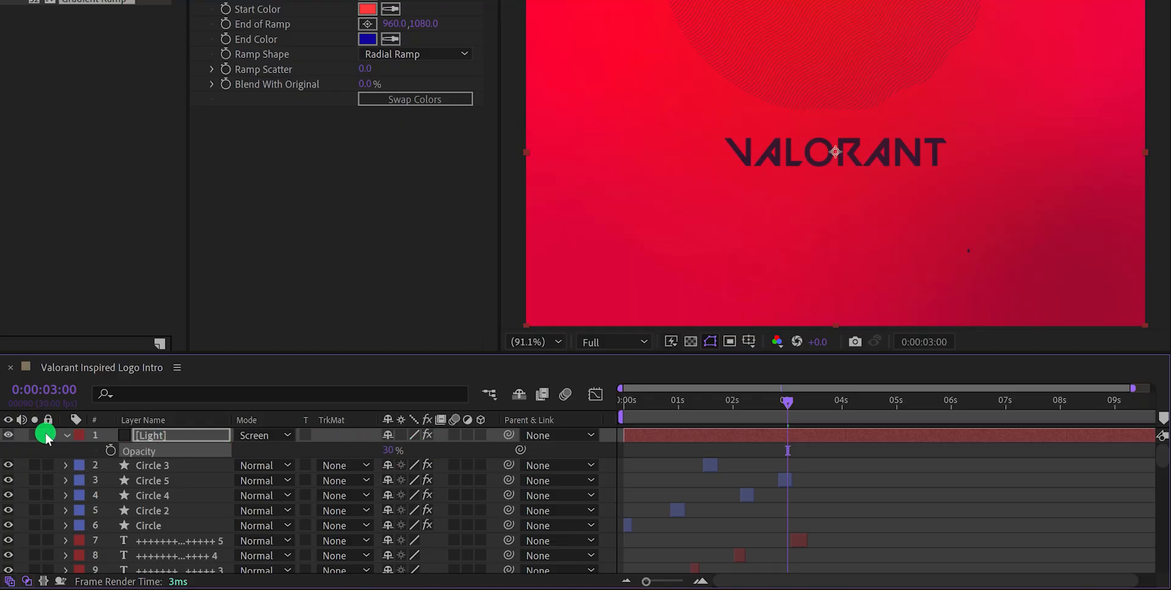
# Compare the composition with the Light layer hidden and shown, and preview the opening frames up to 0:00:00:14
pyautogui.click(9, 436)
pyautogui.click(9, 436)
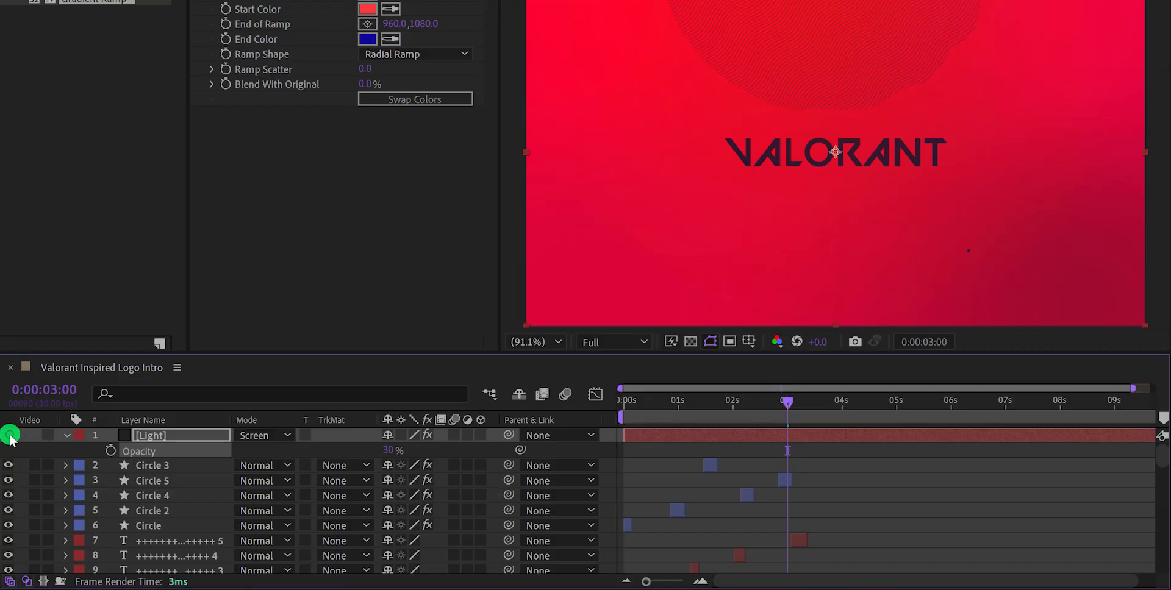
pyautogui.click(9, 436)
pyautogui.click(9, 436)
pyautogui.click(635, 405)
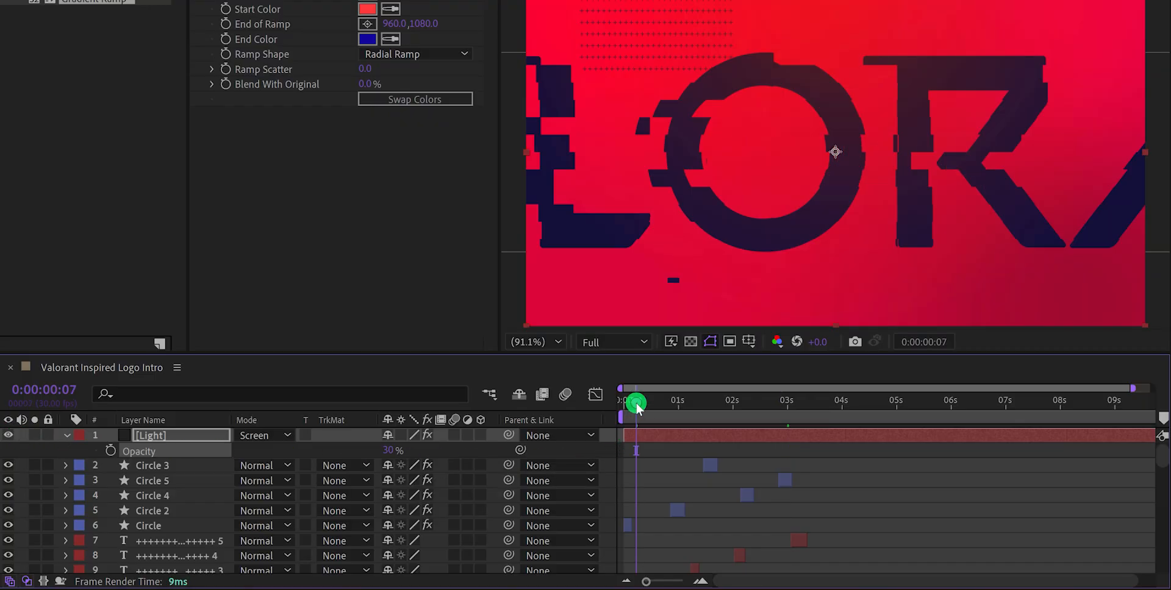
pyautogui.moveTo(636, 405); pyautogui.dragTo(648, 258)
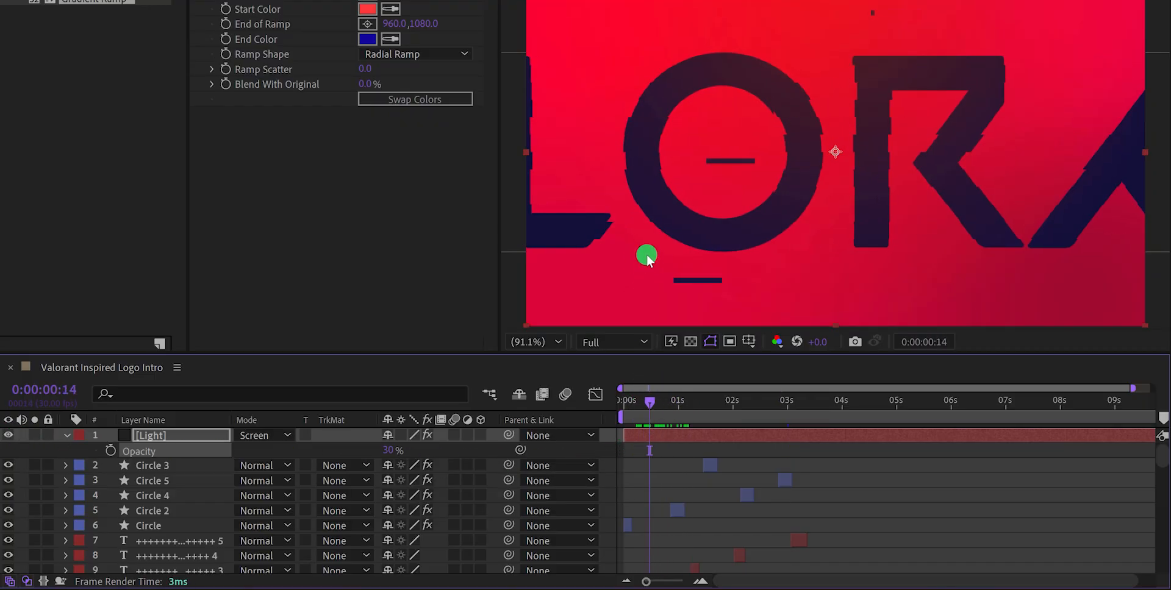
# Create a 1920 x 1080 px solid named Texture above the Light layer
pyautogui.click(611, 450)
pyautogui.rightClick(611, 452)
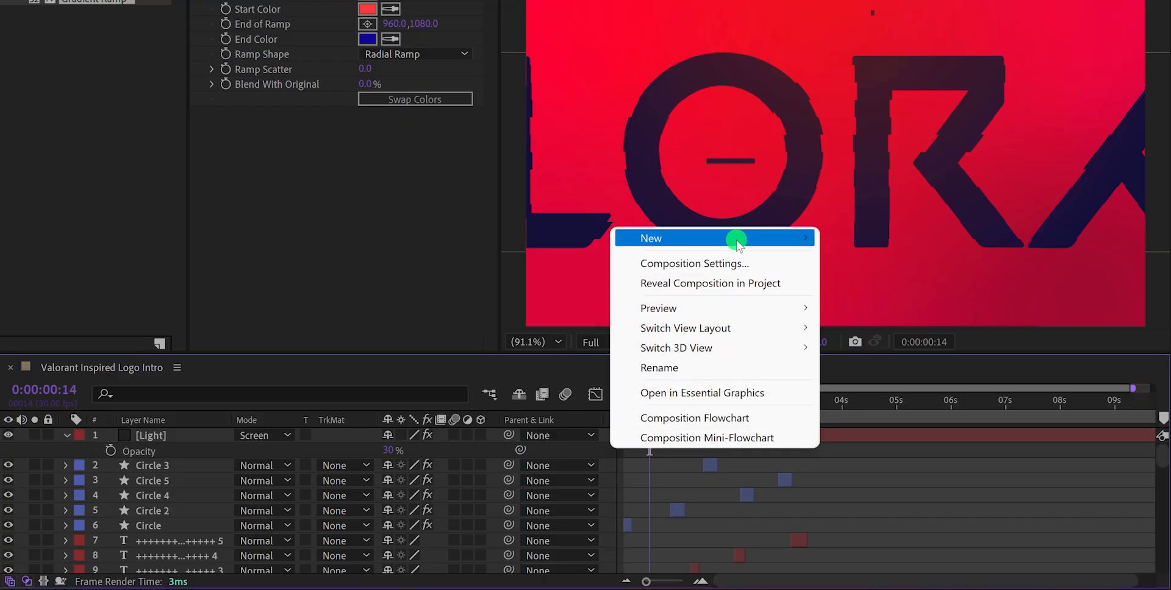
pyautogui.moveTo(788, 238)
pyautogui.click(884, 285)
pyautogui.write('Texture')
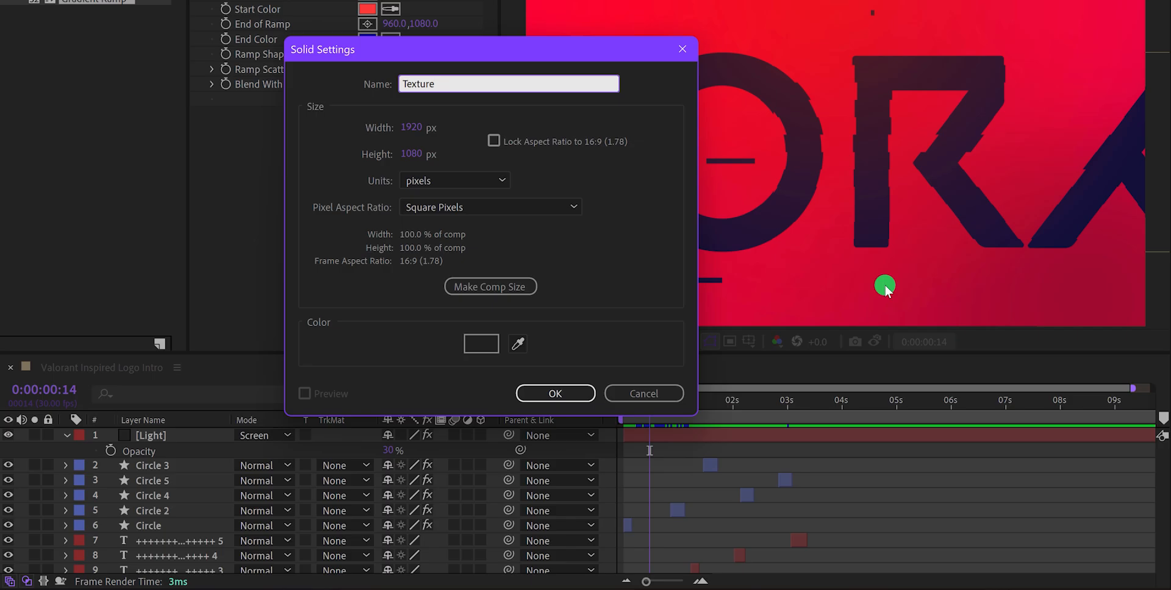
pyautogui.press('Return')
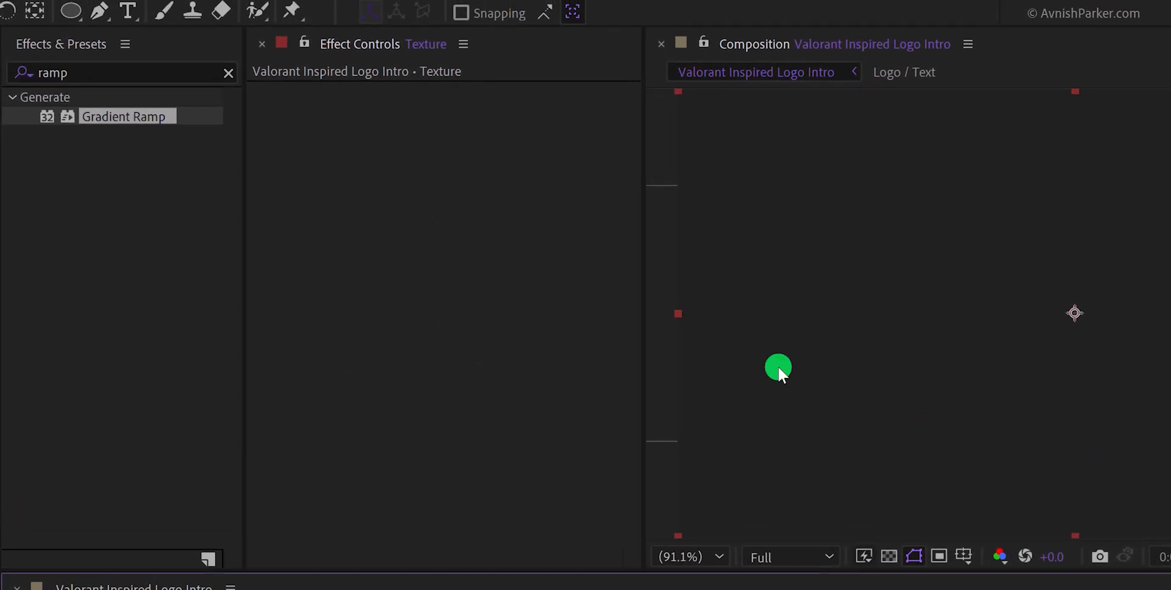
# Find the Fractal Noise effect and apply it to the Texture solid
pyautogui.click(140, 70)
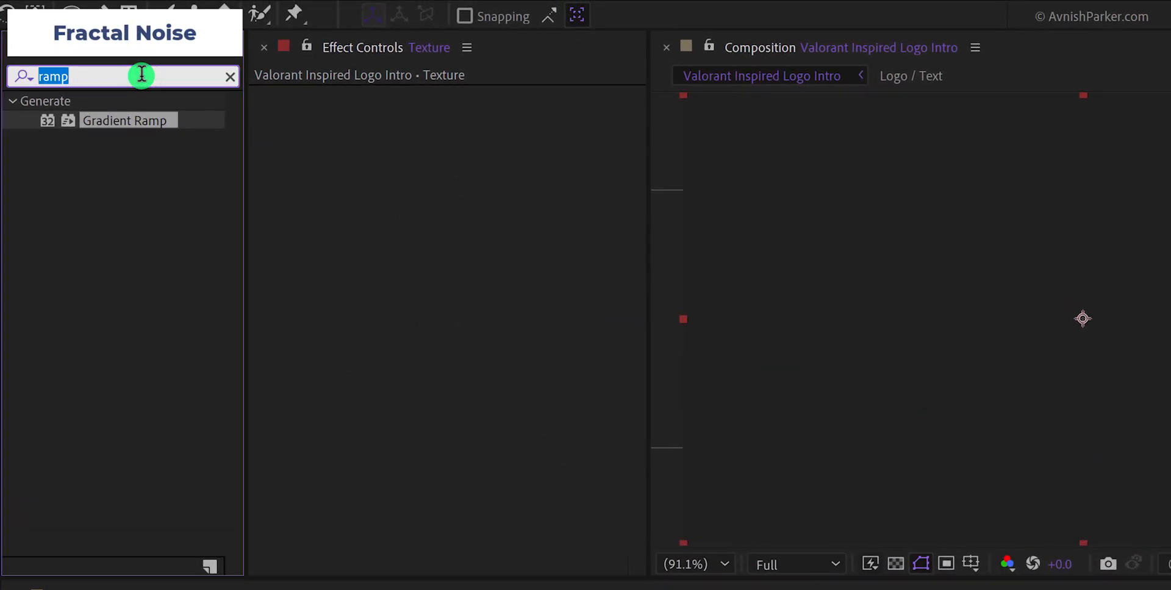
pyautogui.write('fract')
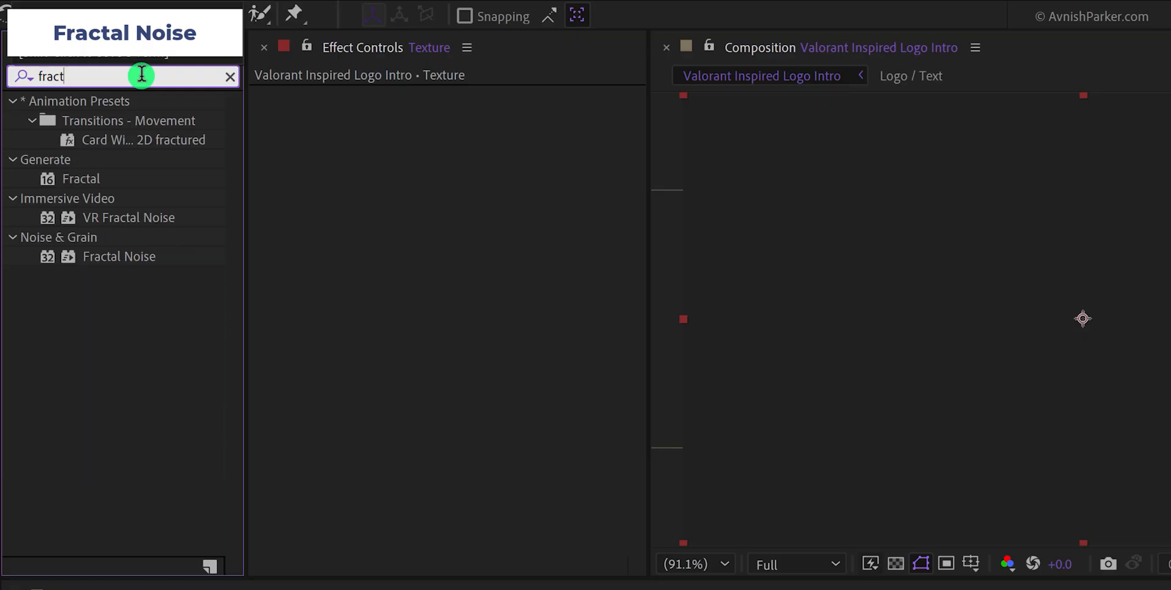
pyautogui.click(119, 257)
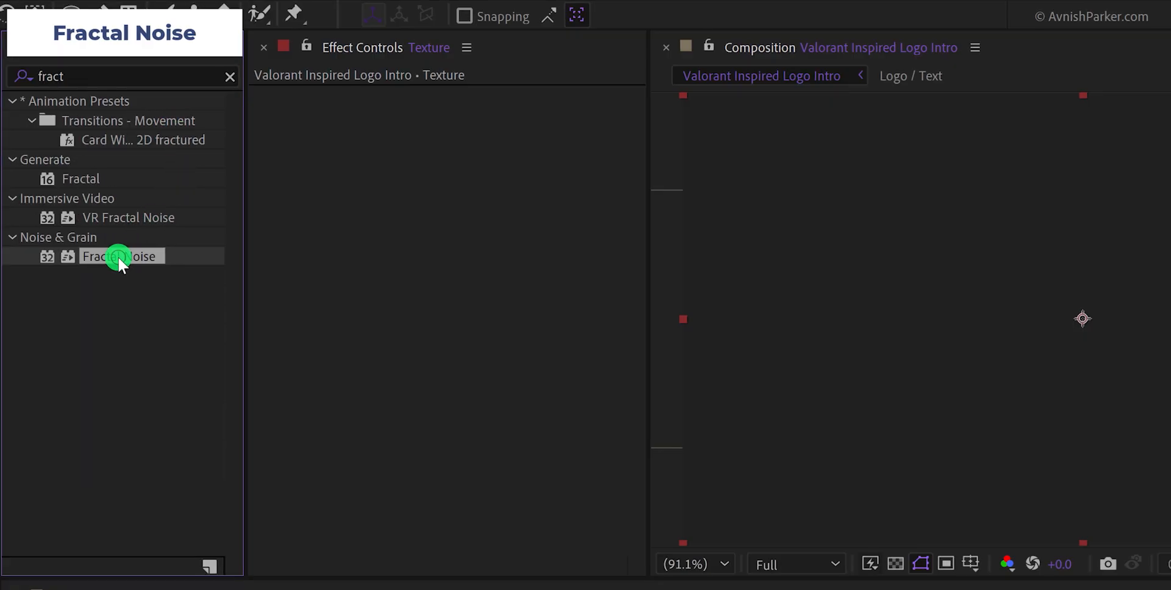
pyautogui.moveTo(119, 257); pyautogui.dragTo(372, 252)
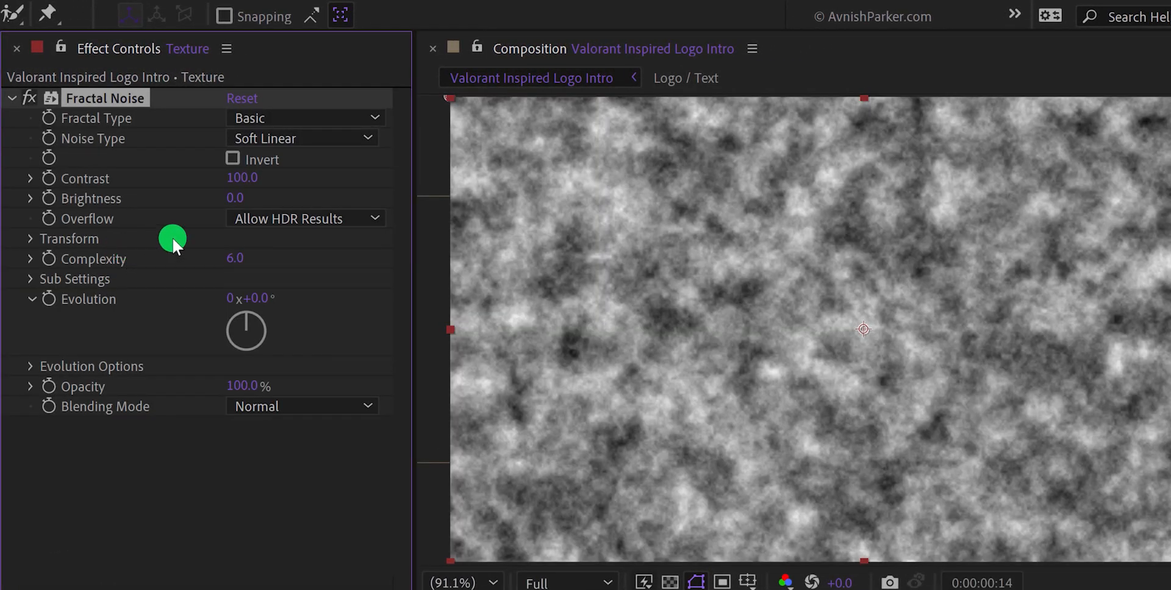
# Set the Fractal Noise type to Smeary and its transform scale to 50, and collapse the effect
pyautogui.click(290, 118)
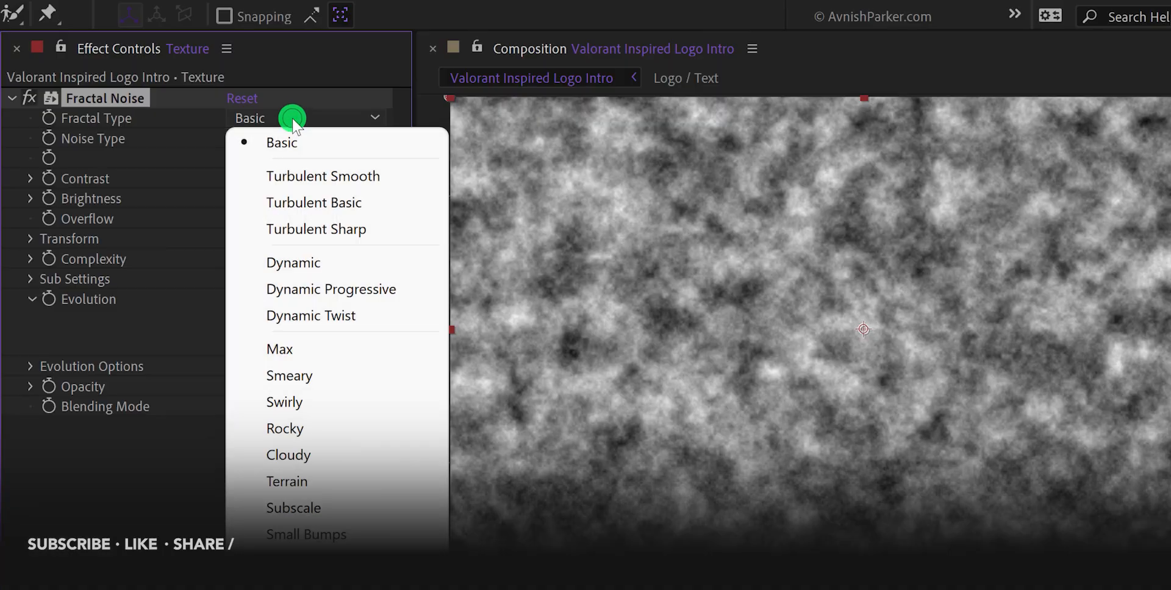
pyautogui.click(340, 375)
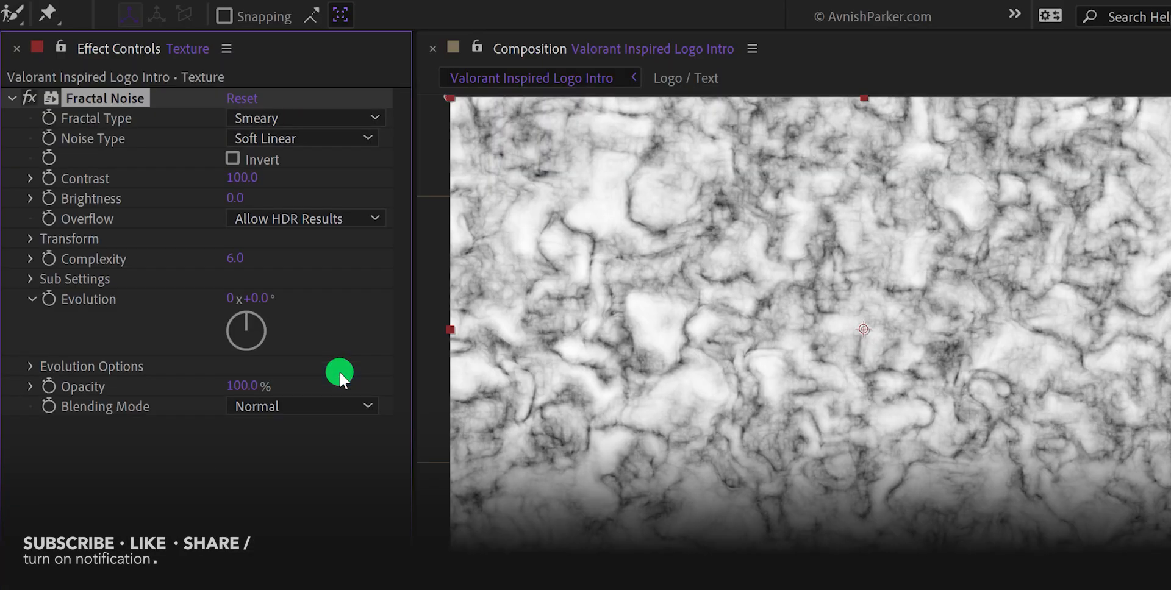
pyautogui.click(31, 239)
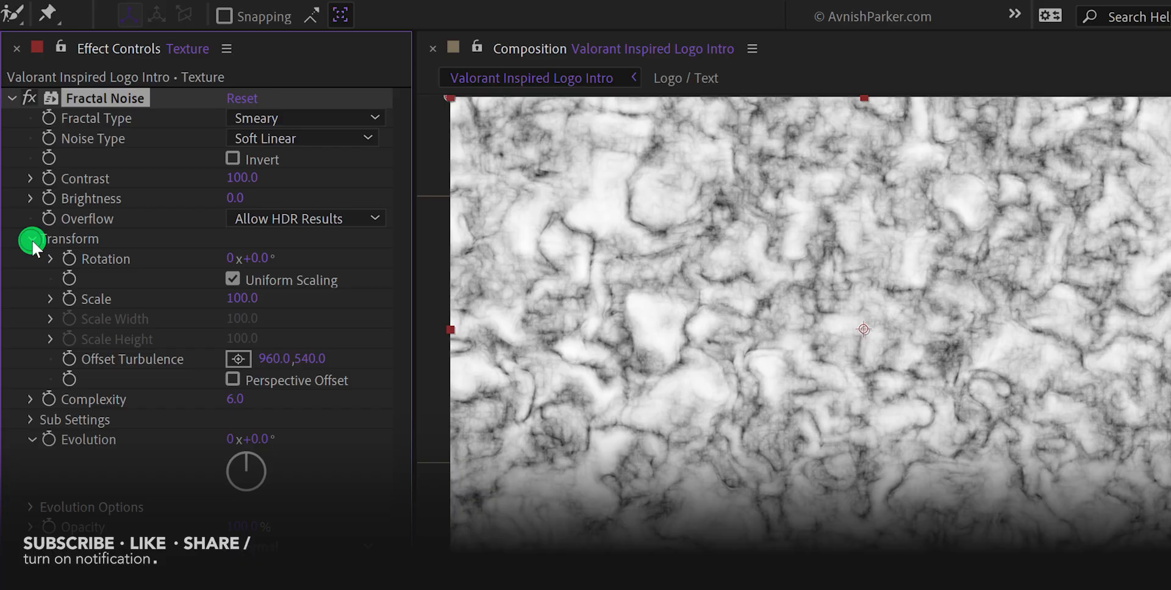
pyautogui.click(243, 298)
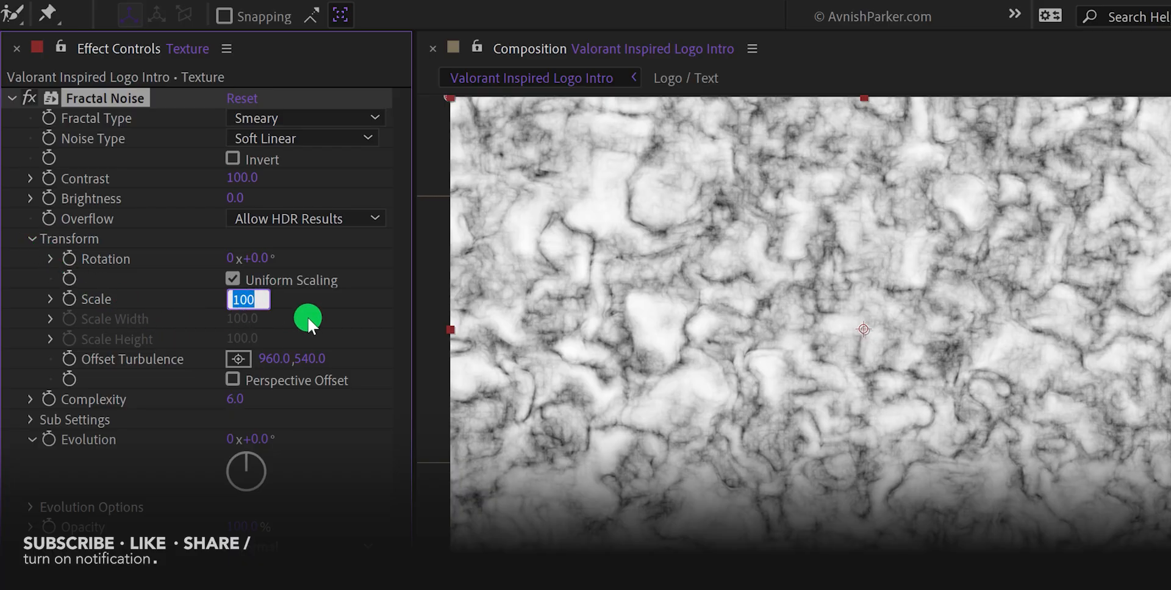
pyautogui.write('50')
pyautogui.press('Return')
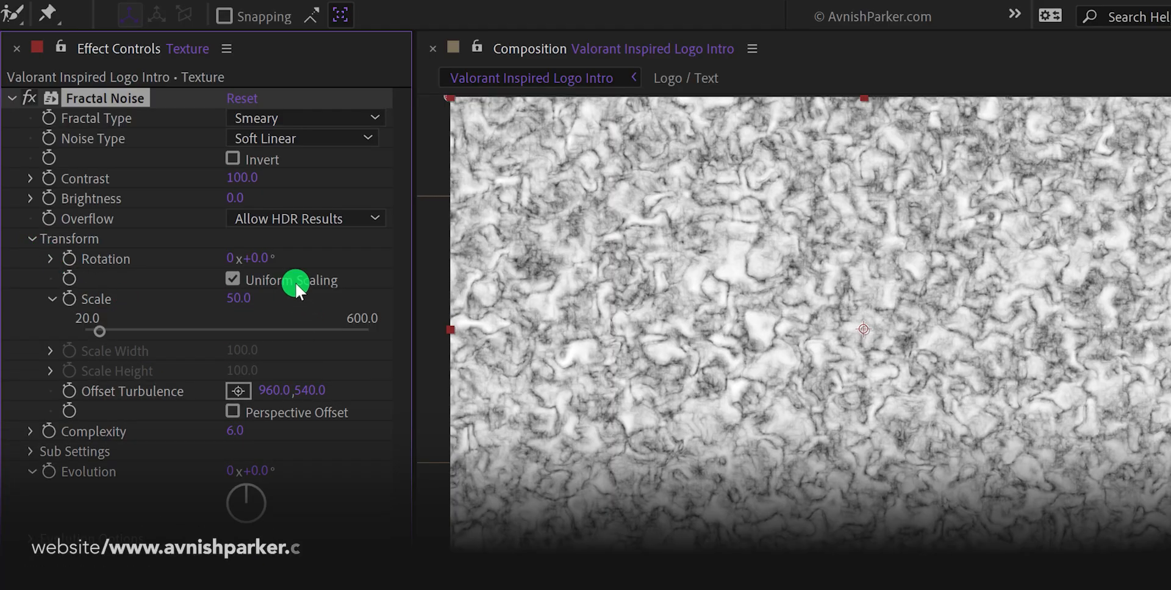
pyautogui.click(12, 99)
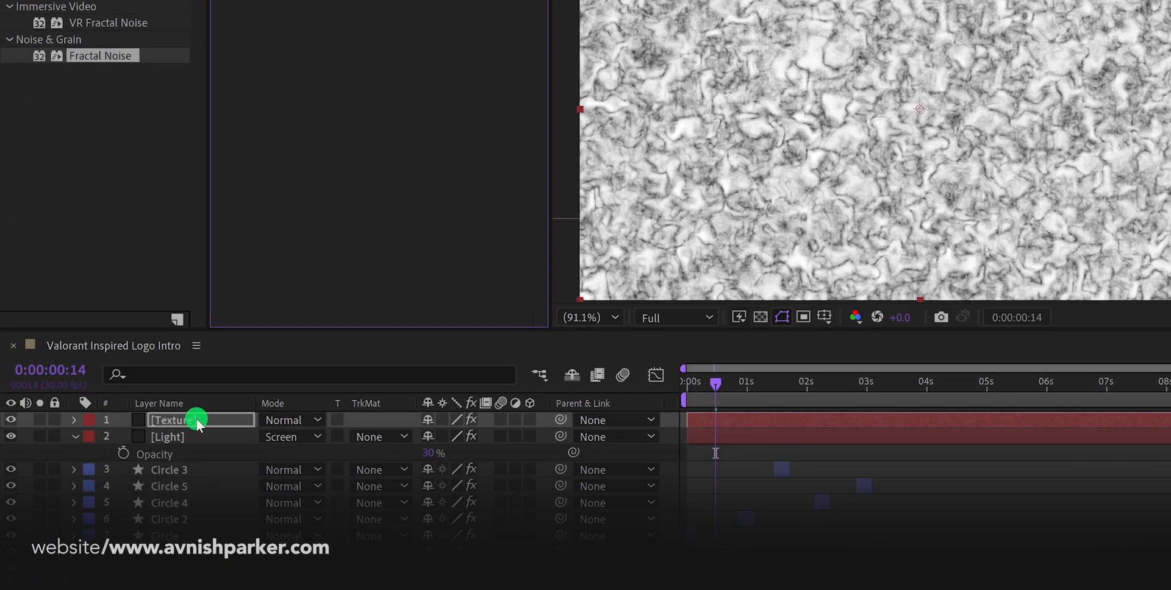
# Pre-compose the Texture solid as Texture Comp with all attributes moved into the new composition, and hide the resulting layer
pyautogui.rightClick(172, 454)
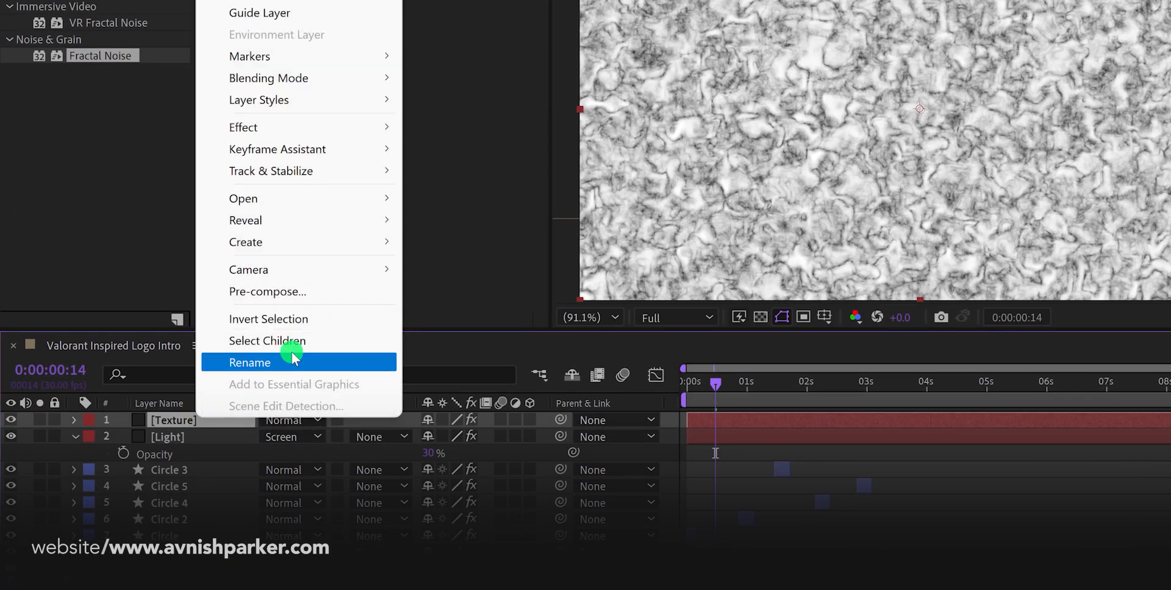
pyautogui.click(305, 295)
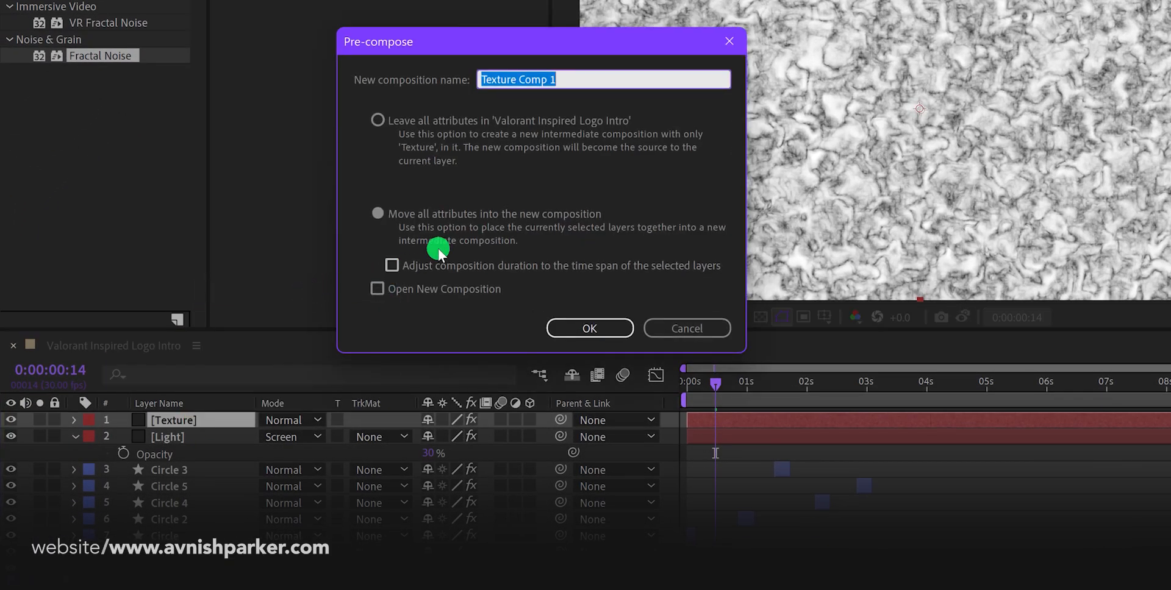
pyautogui.click(557, 84)
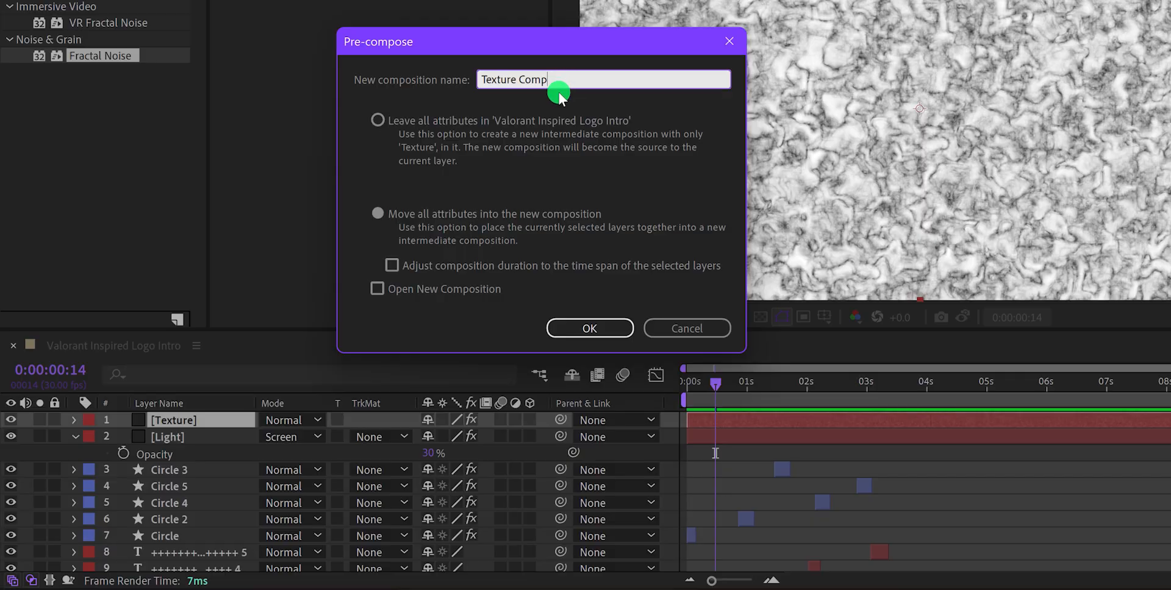
pyautogui.click(477, 218)
pyautogui.click(581, 329)
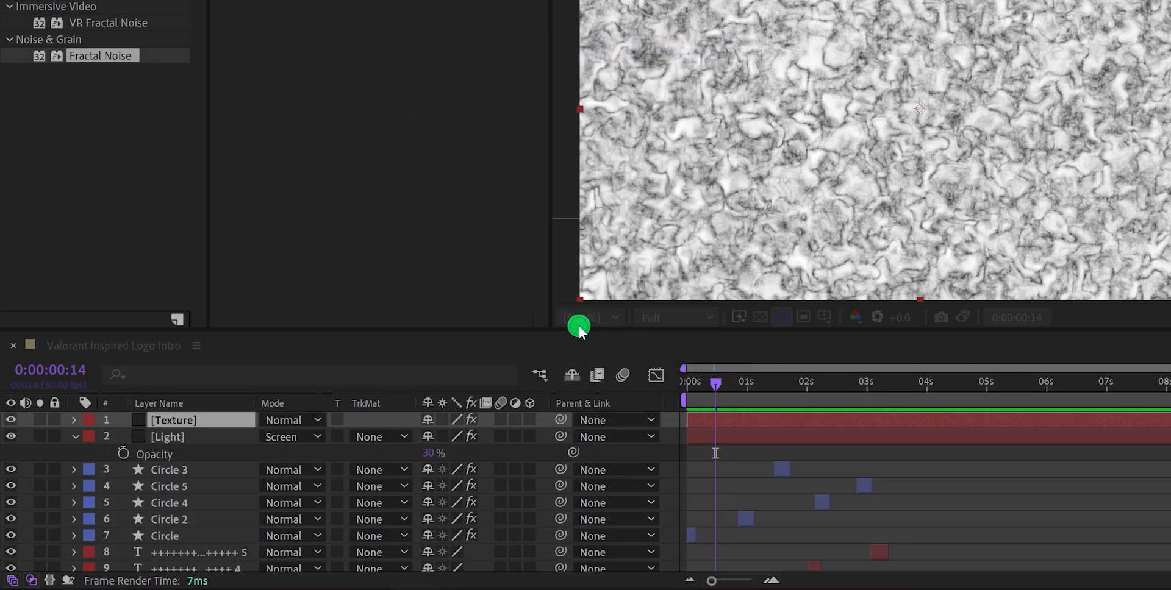
pyautogui.click(11, 420)
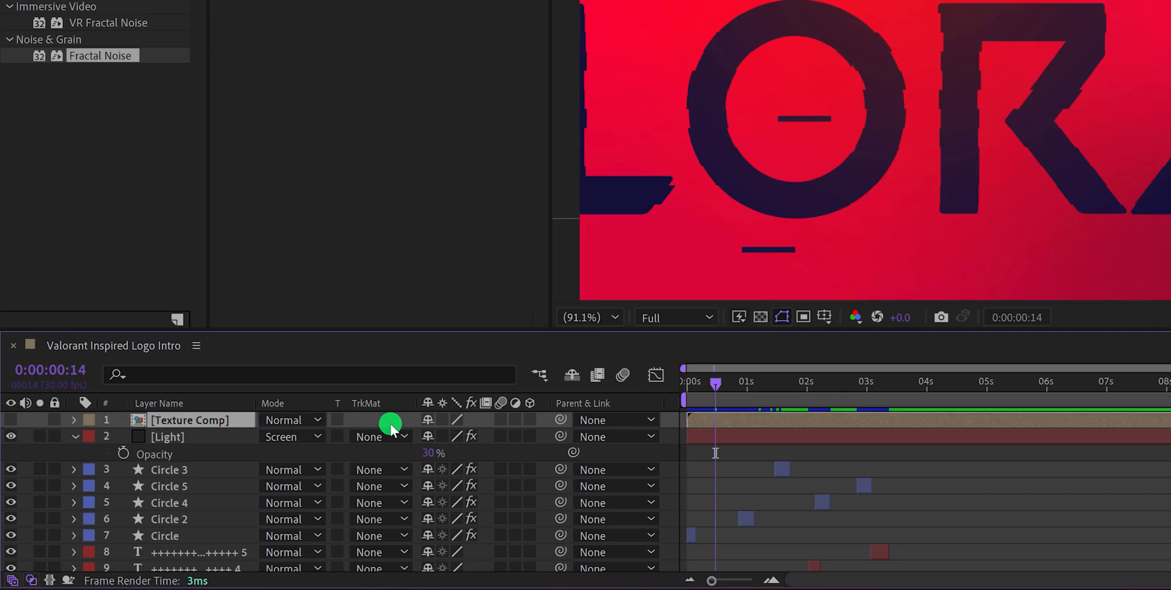
# Create an adjustment layer above Texture Comp and rename it Texture
pyautogui.click(658, 449)
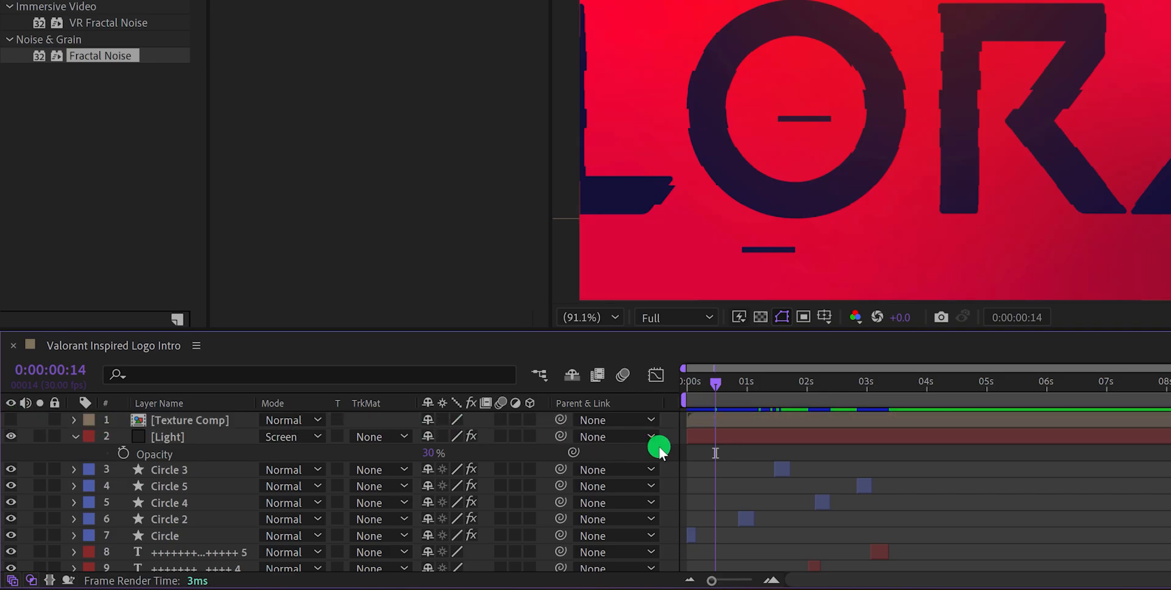
pyautogui.rightClick(660, 451)
pyautogui.moveTo(766, 215)
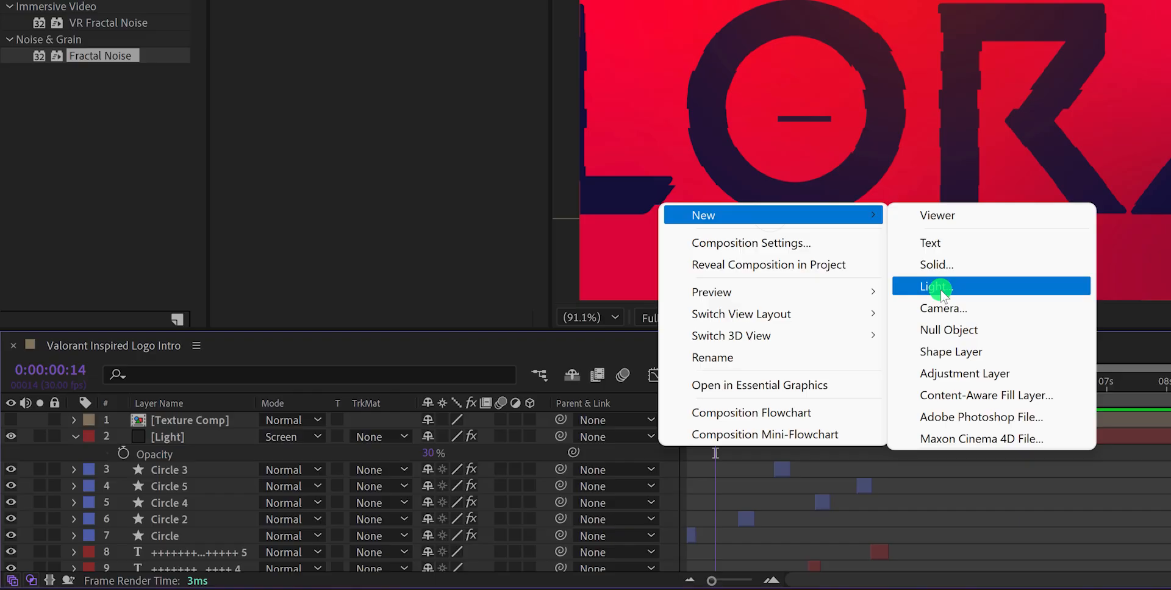
pyautogui.click(944, 374)
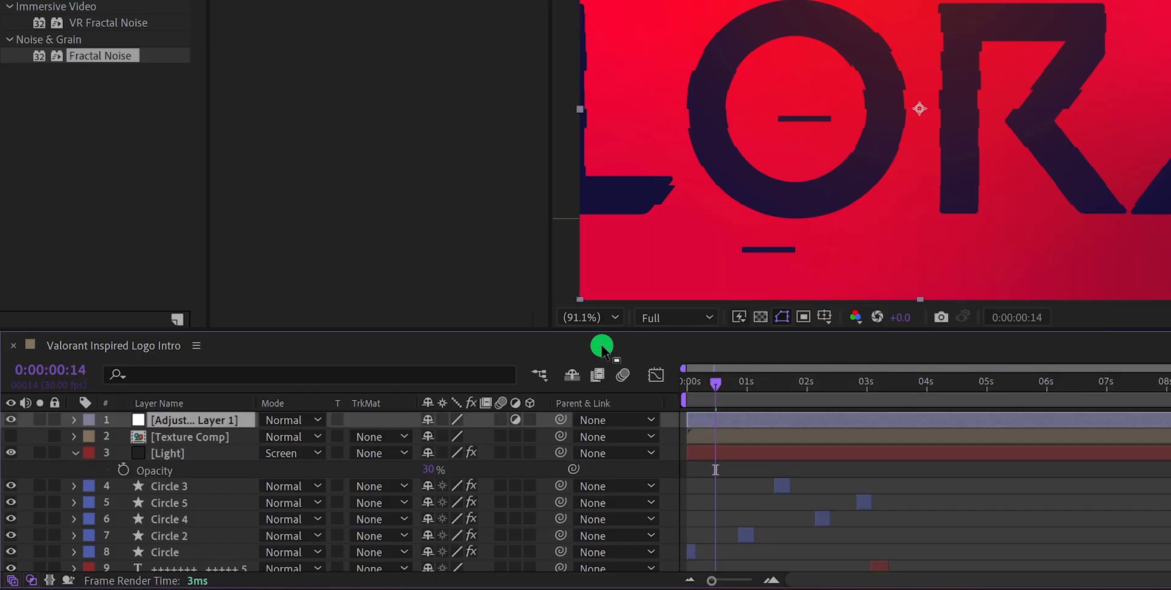
pyautogui.click(241, 421)
pyautogui.press('Return')
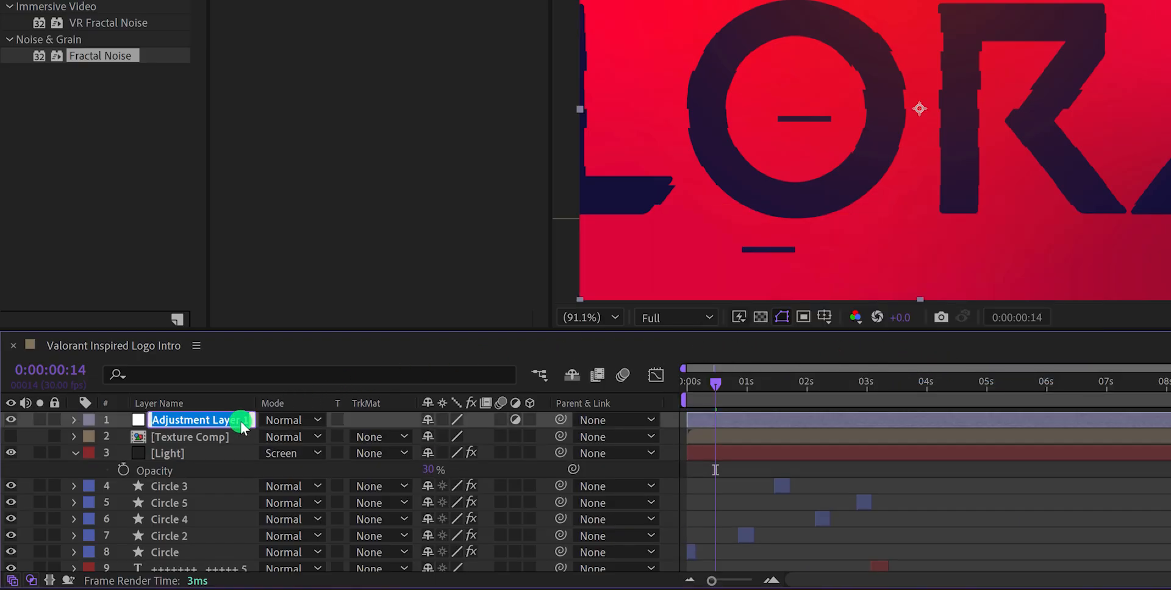
pyautogui.write('Texture')
pyautogui.press('Return')
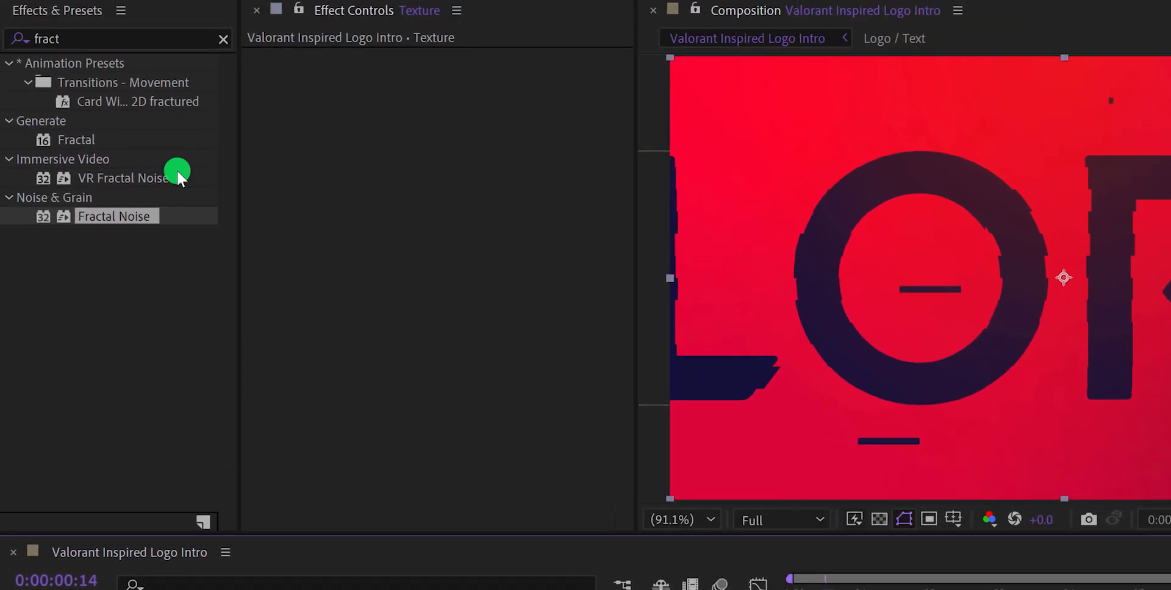
# Apply the Texturize effect to the Texture adjustment layer and choose Texture Comp as its texture layer
pyautogui.click(138, 79)
pyautogui.doubleClick(139, 80)
pyautogui.write('tex')
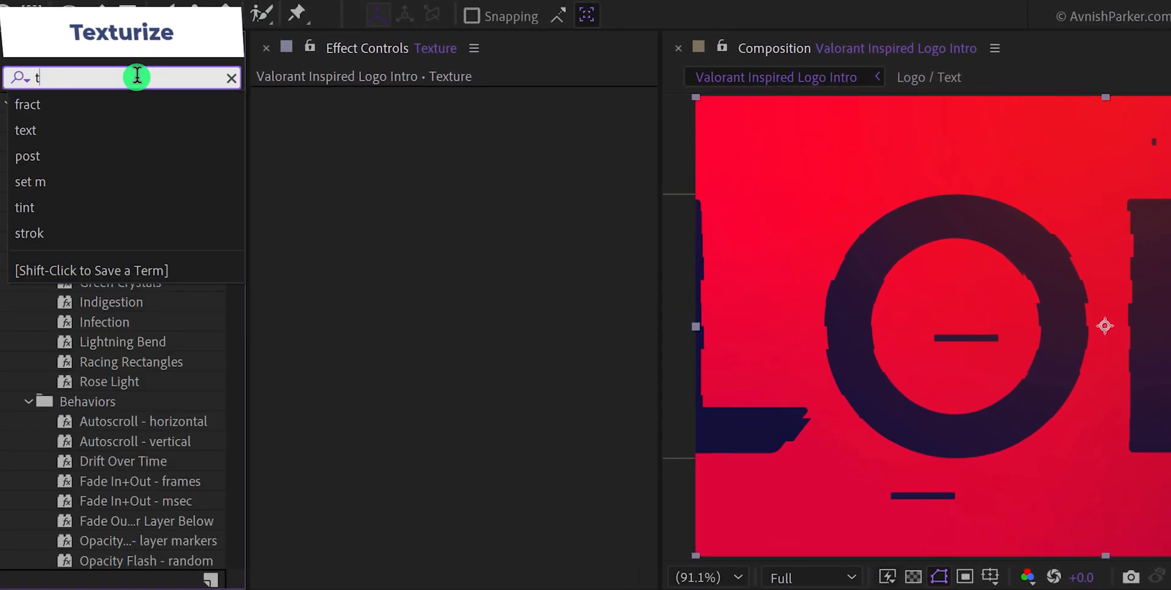
pyautogui.write('tu')
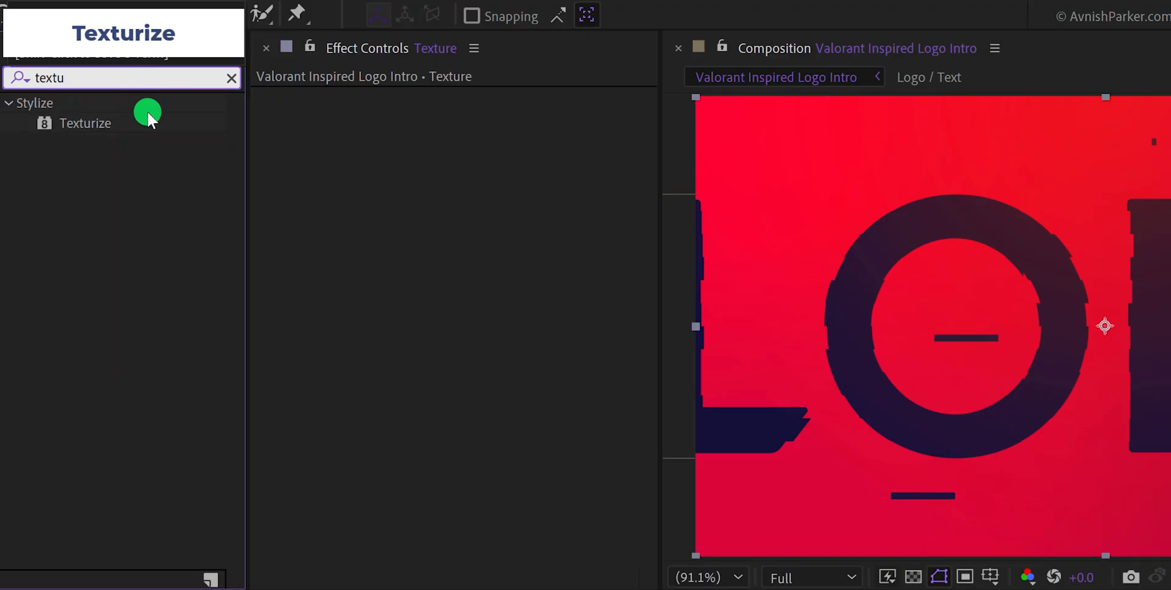
pyautogui.moveTo(91, 129); pyautogui.dragTo(390, 149)
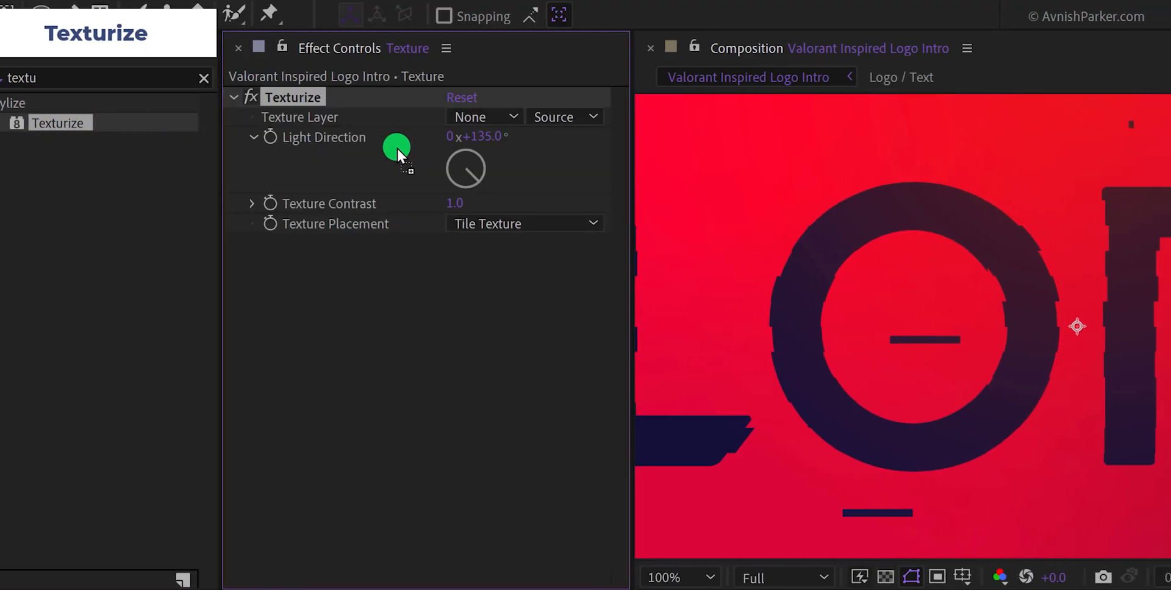
pyautogui.click(276, 117)
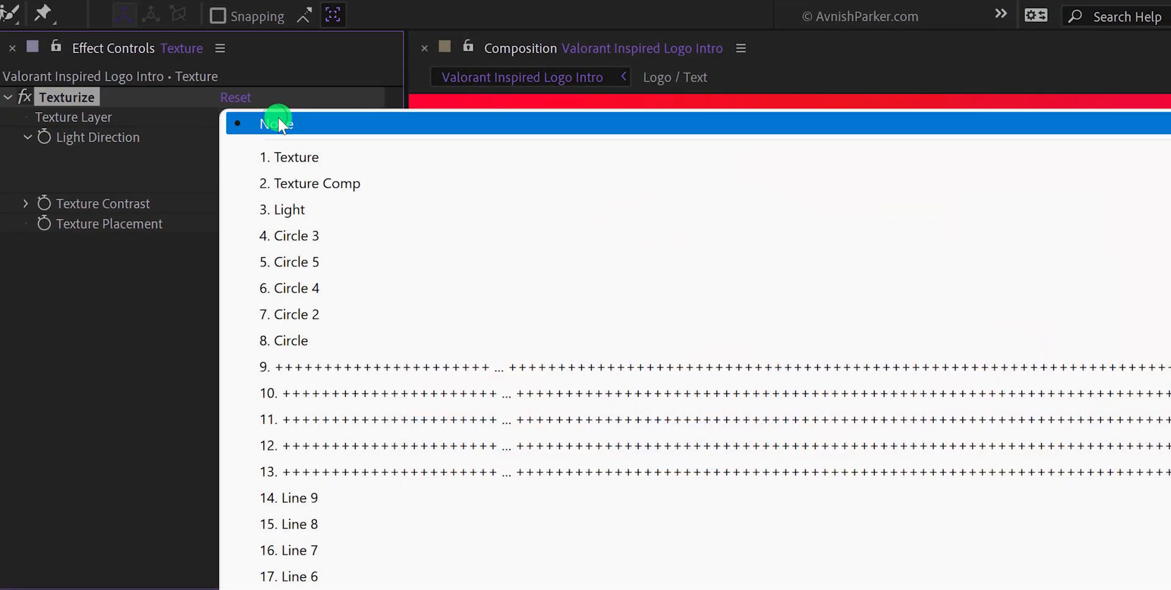
pyautogui.click(321, 183)
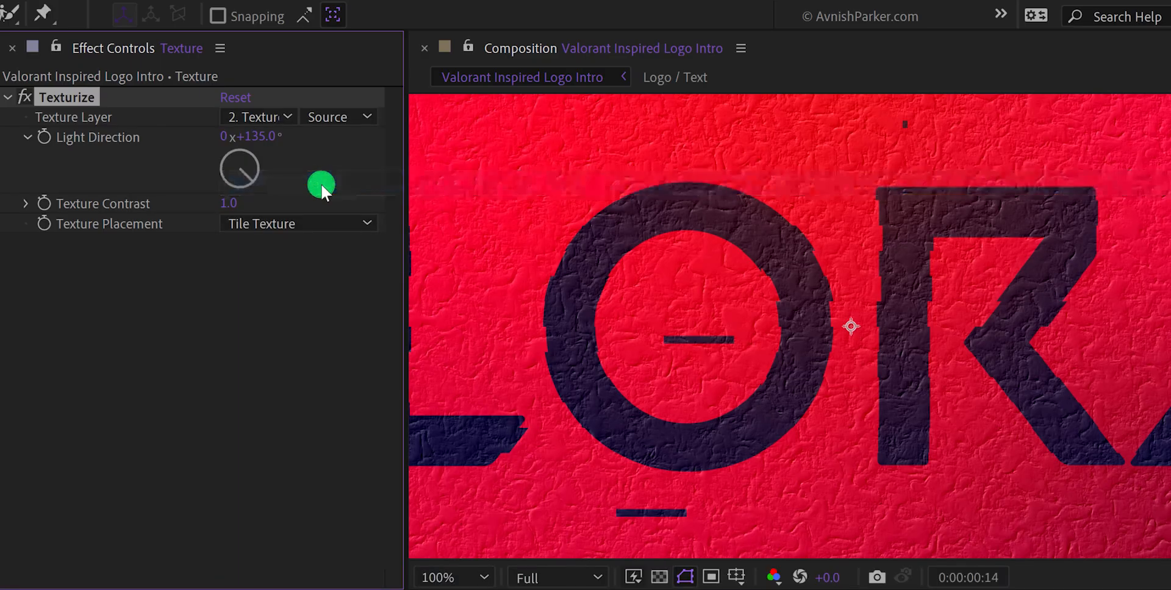
# Set Texturize's texture contrast to 0.3, light direction to 1° and texture placement to Center Texture
pyautogui.click(233, 208)
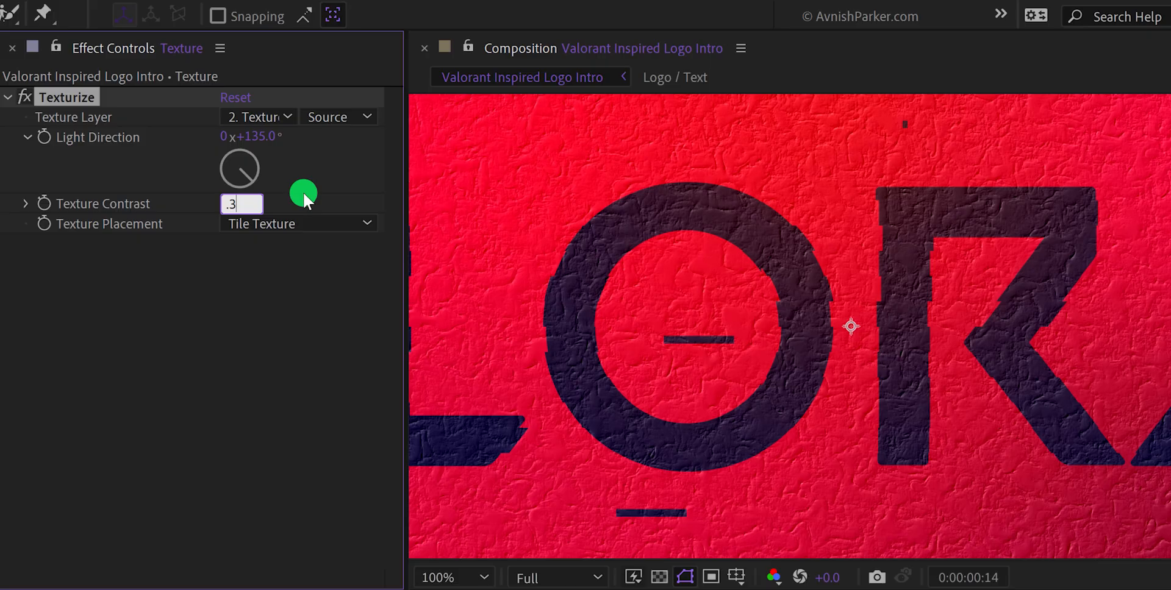
pyautogui.press('Return')
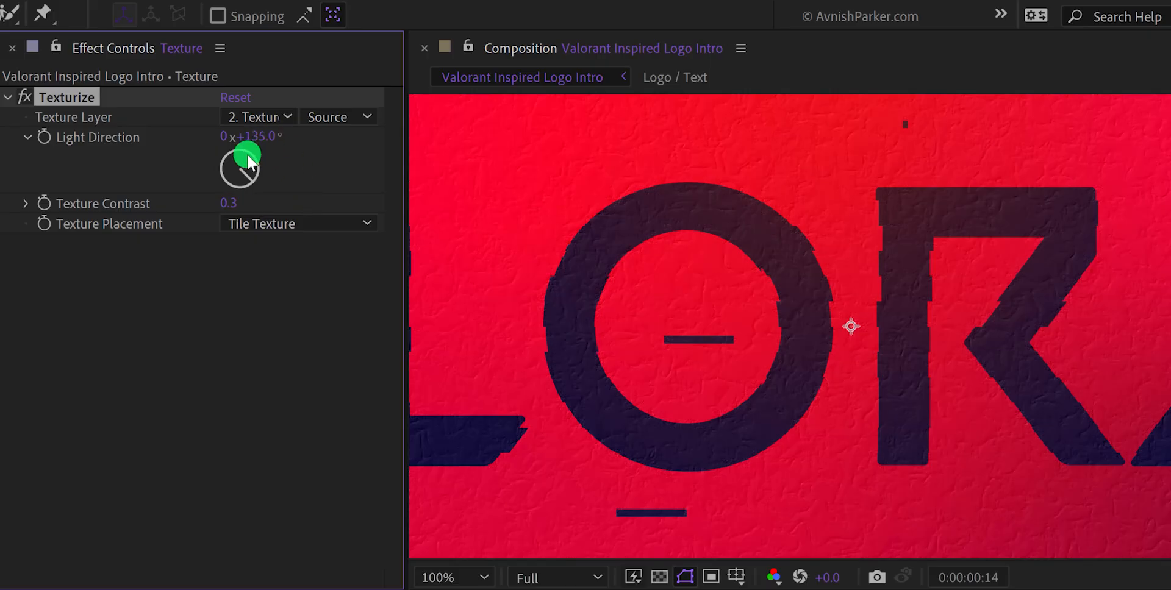
pyautogui.click(243, 160)
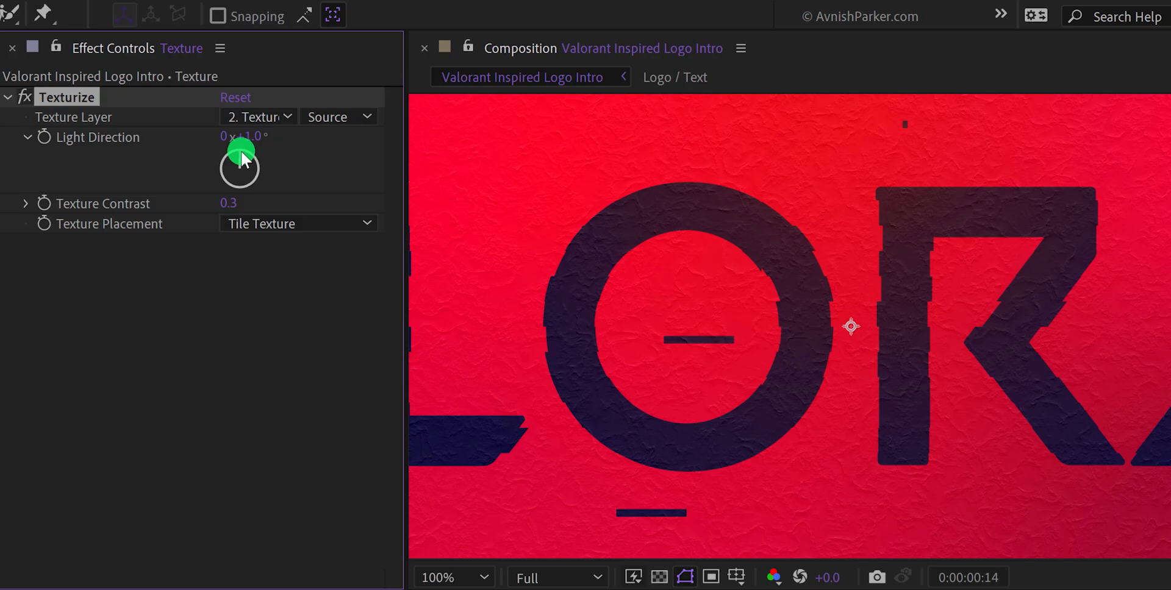
pyautogui.moveTo(275, 223); pyautogui.dragTo(293, 276)
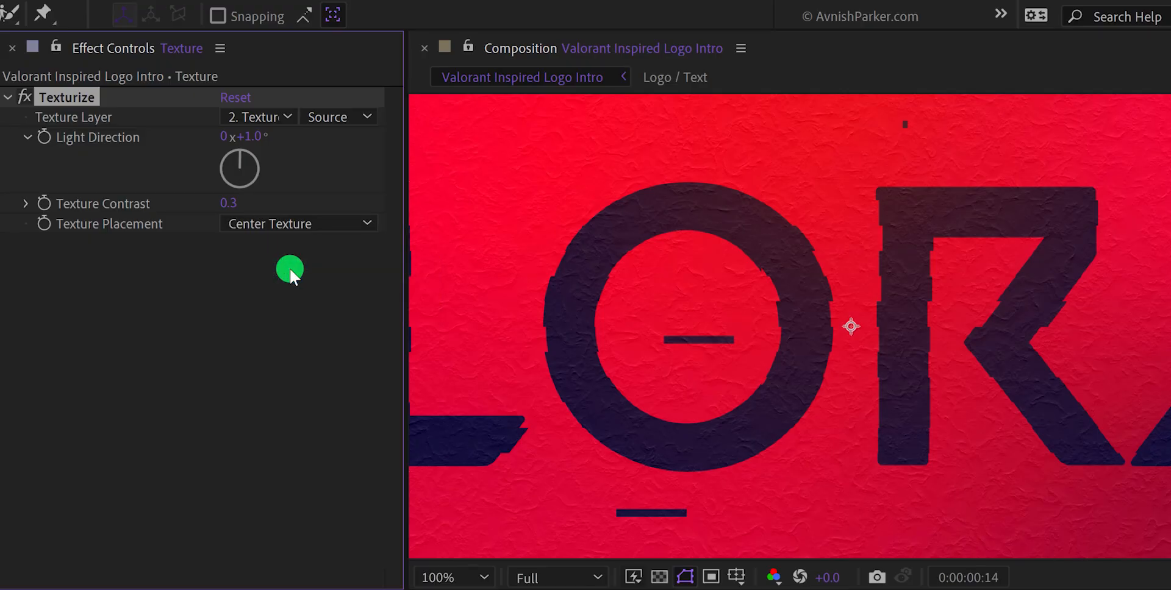
# Set the Texturize effect's texture contrast to 0.2 on the Texture adjustment layer
pyautogui.click(230, 204)
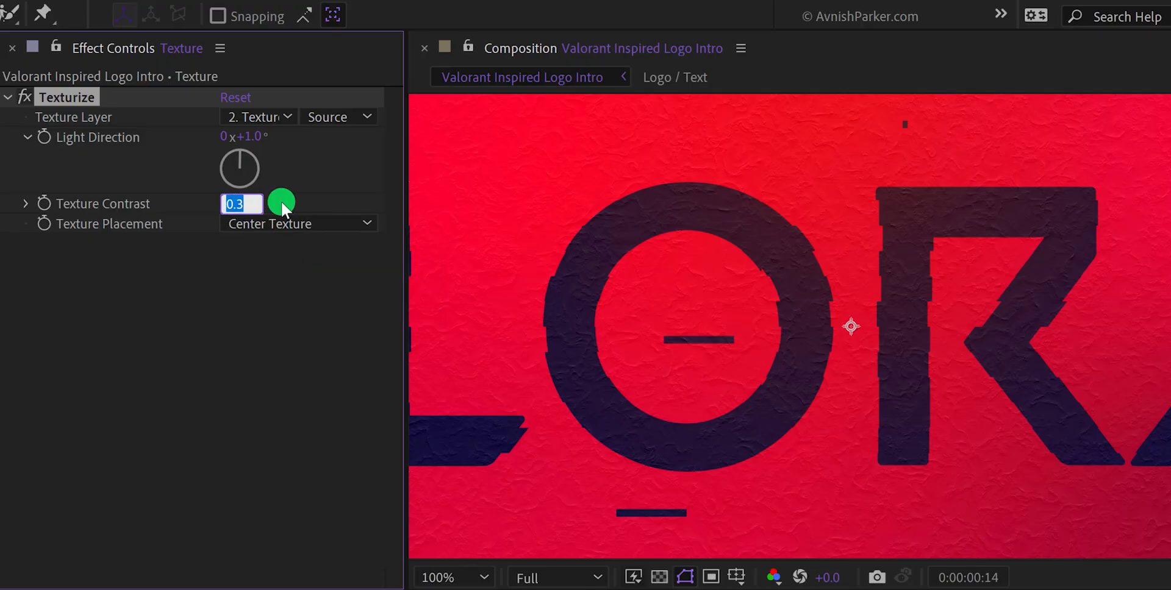
pyautogui.write('.2')
pyautogui.press('Return')
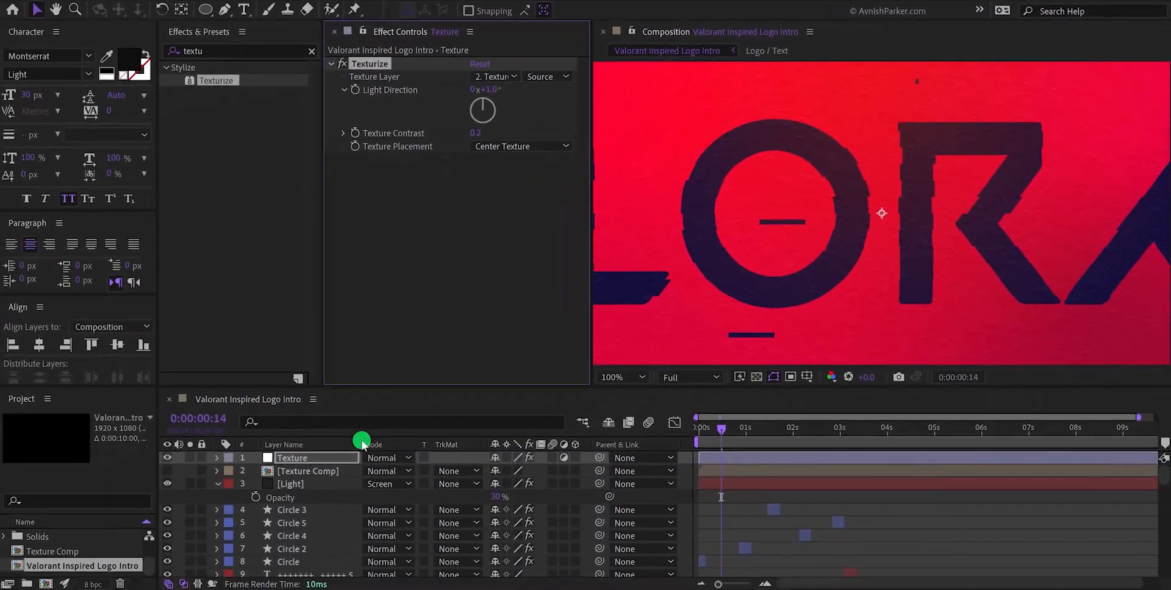
# Open Texture Comp and set the Fractal Noise transform scale to 30 on its Texture solid
pyautogui.doubleClick(320, 470)
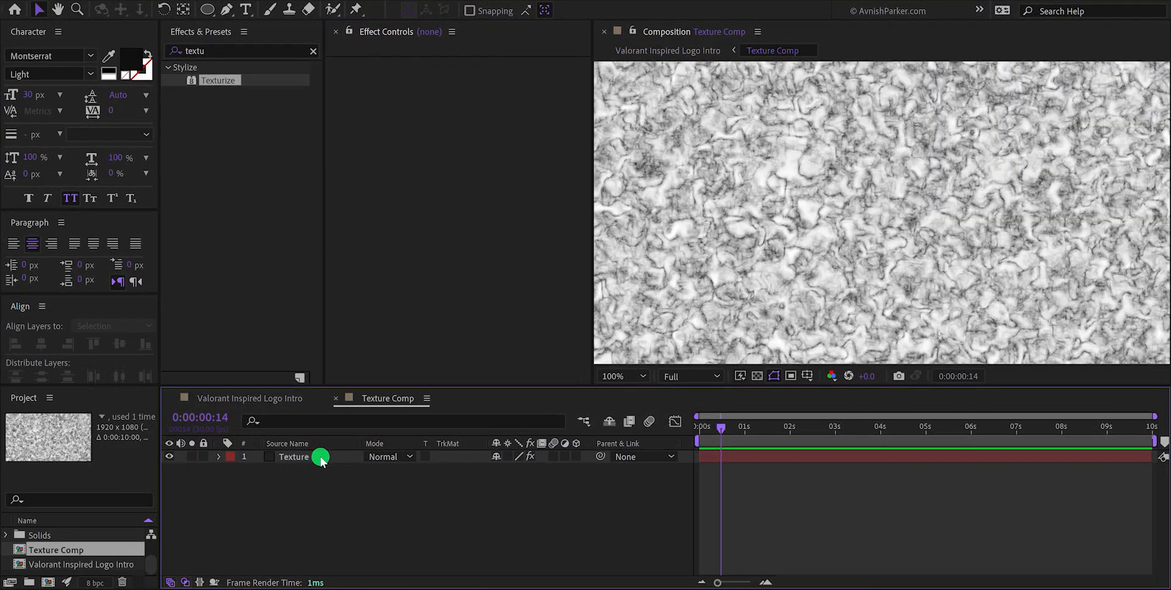
pyautogui.click(320, 459)
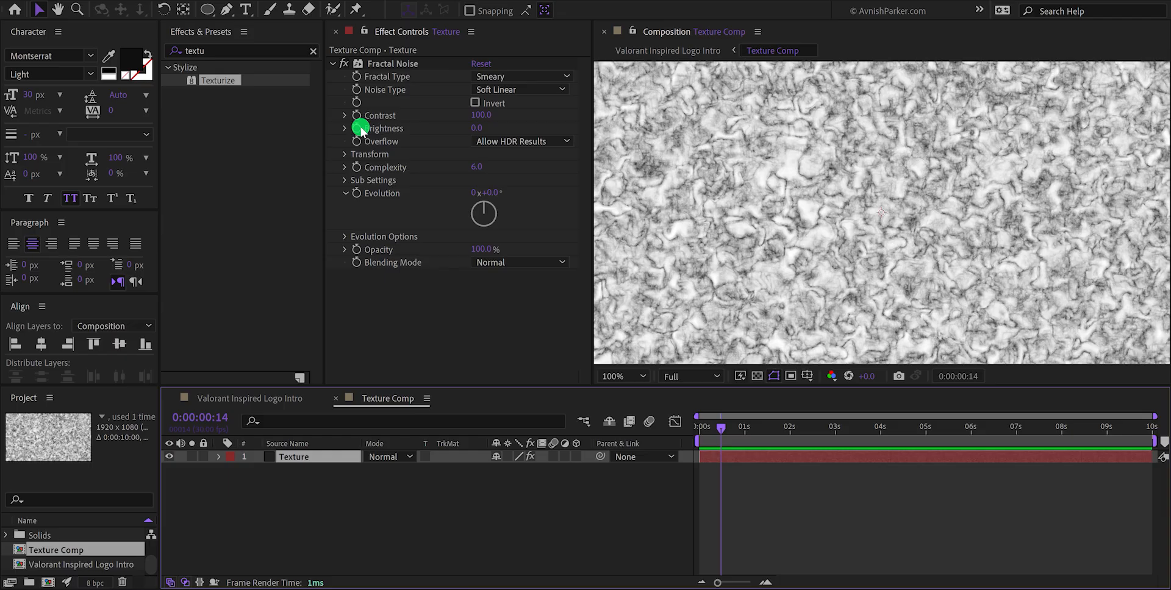
pyautogui.click(345, 156)
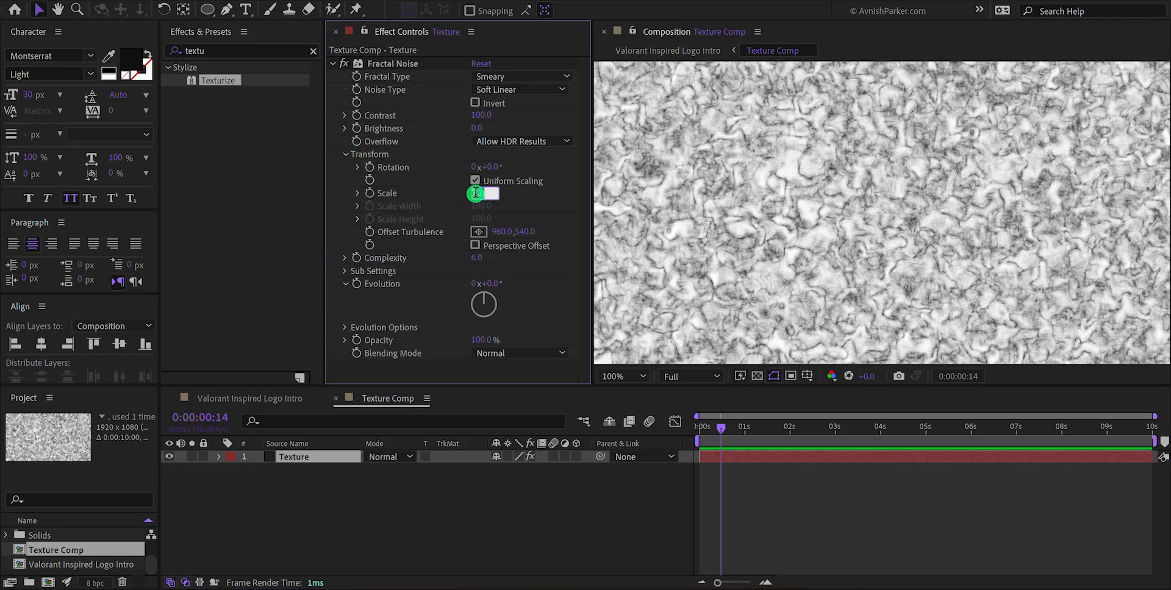
pyautogui.write('50')
pyautogui.press('Return')
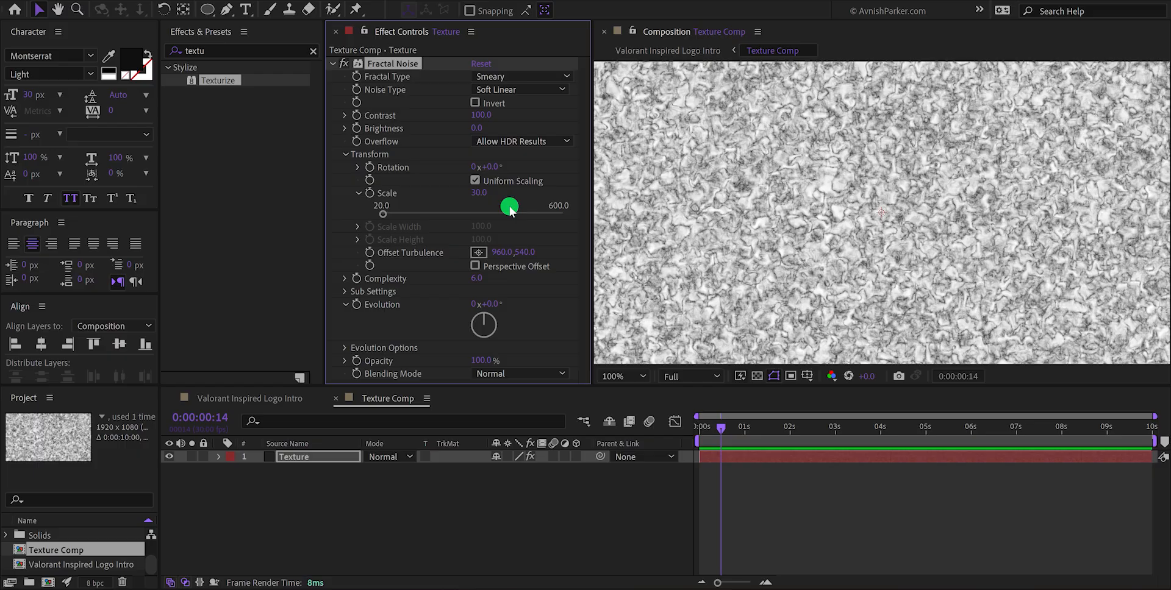
# Return to the Valorant Inspired Logo Intro composition and set the Texture adjustment layer's Texturize contrast to 0.1
pyautogui.click(280, 400)
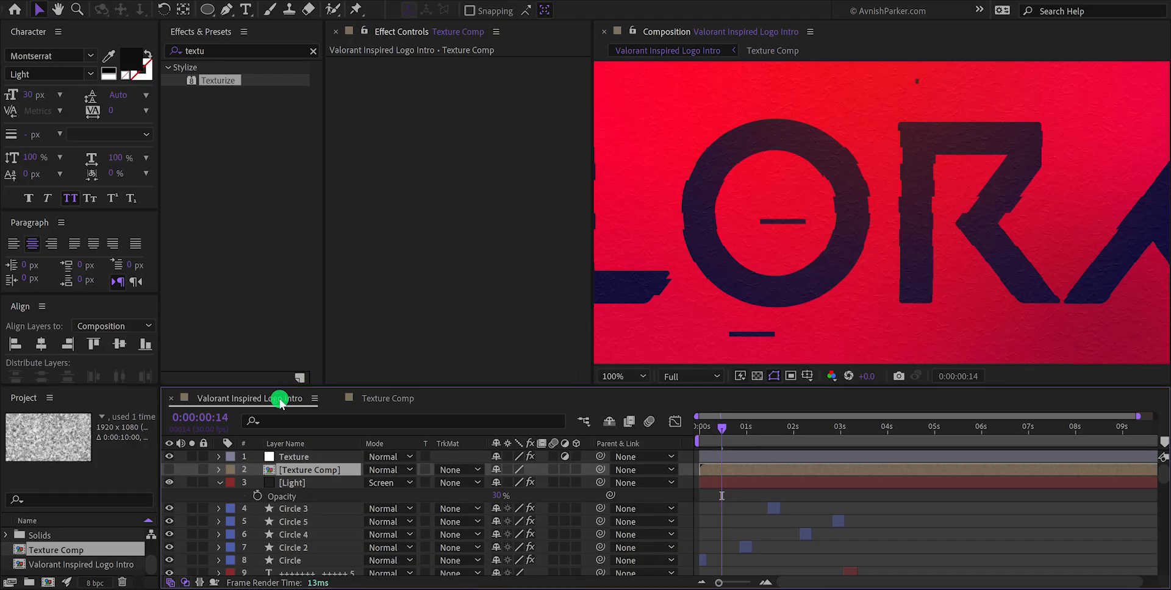
pyautogui.click(320, 457)
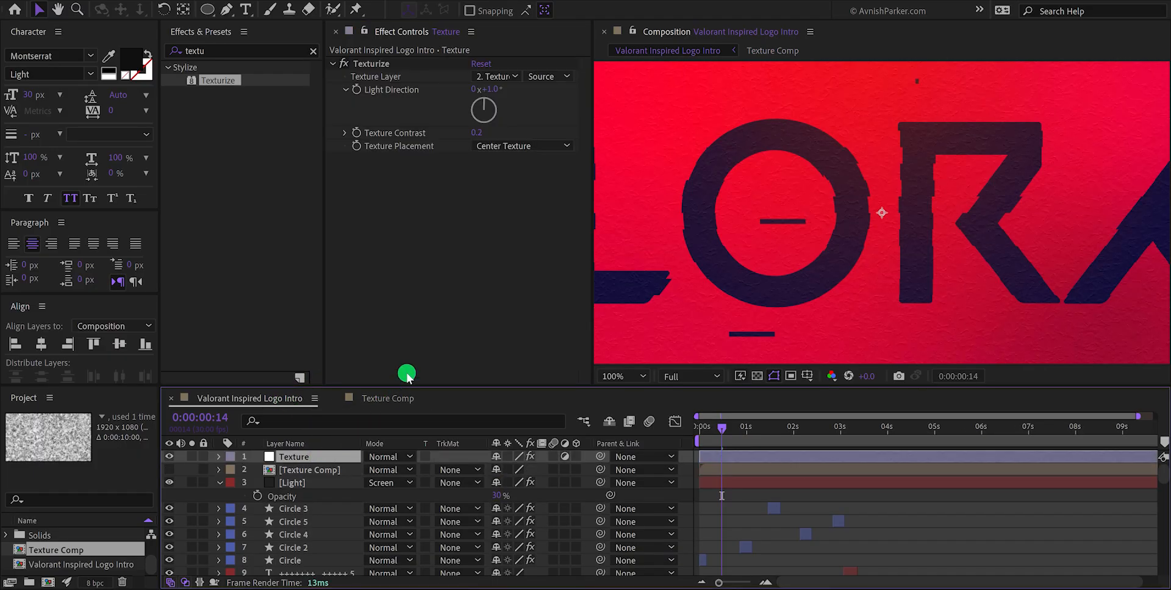
pyautogui.click(479, 133)
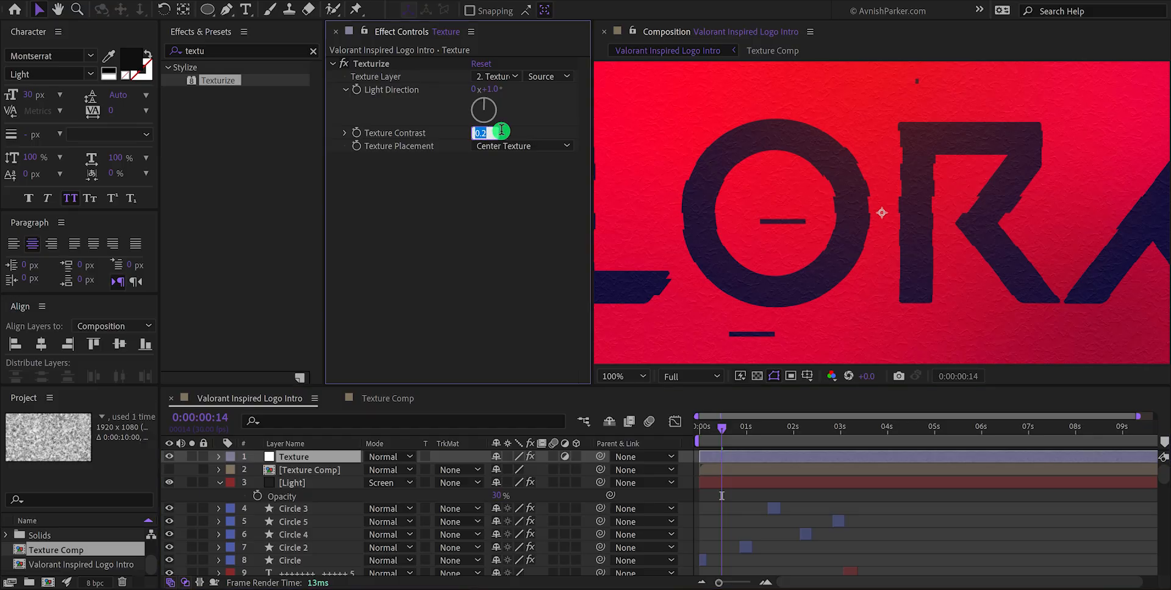
pyautogui.write('.1')
pyautogui.press('Return')
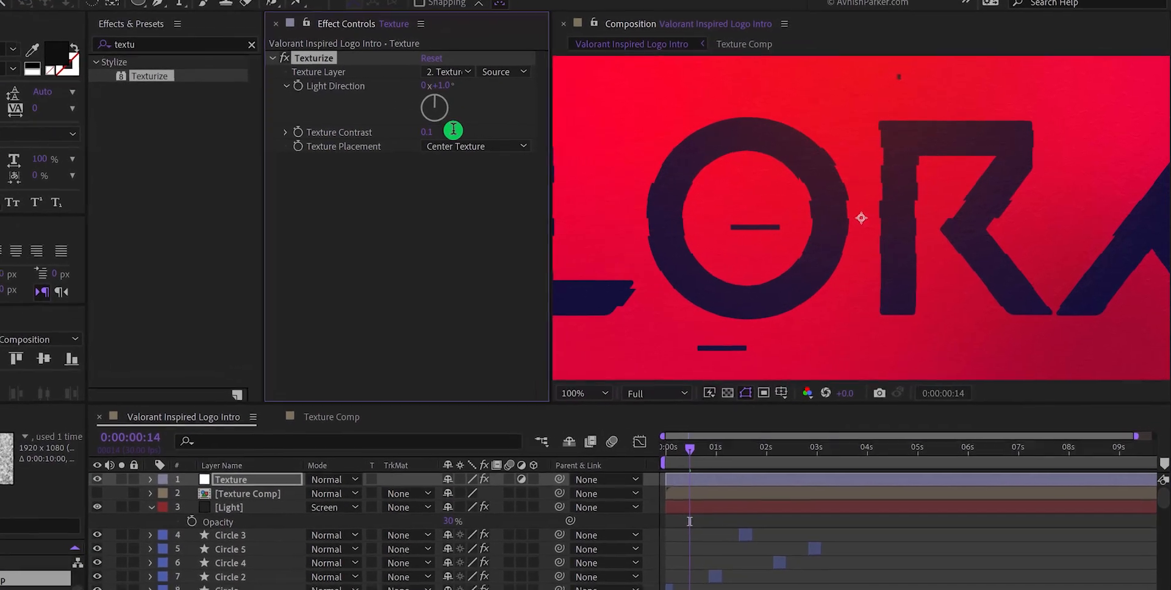